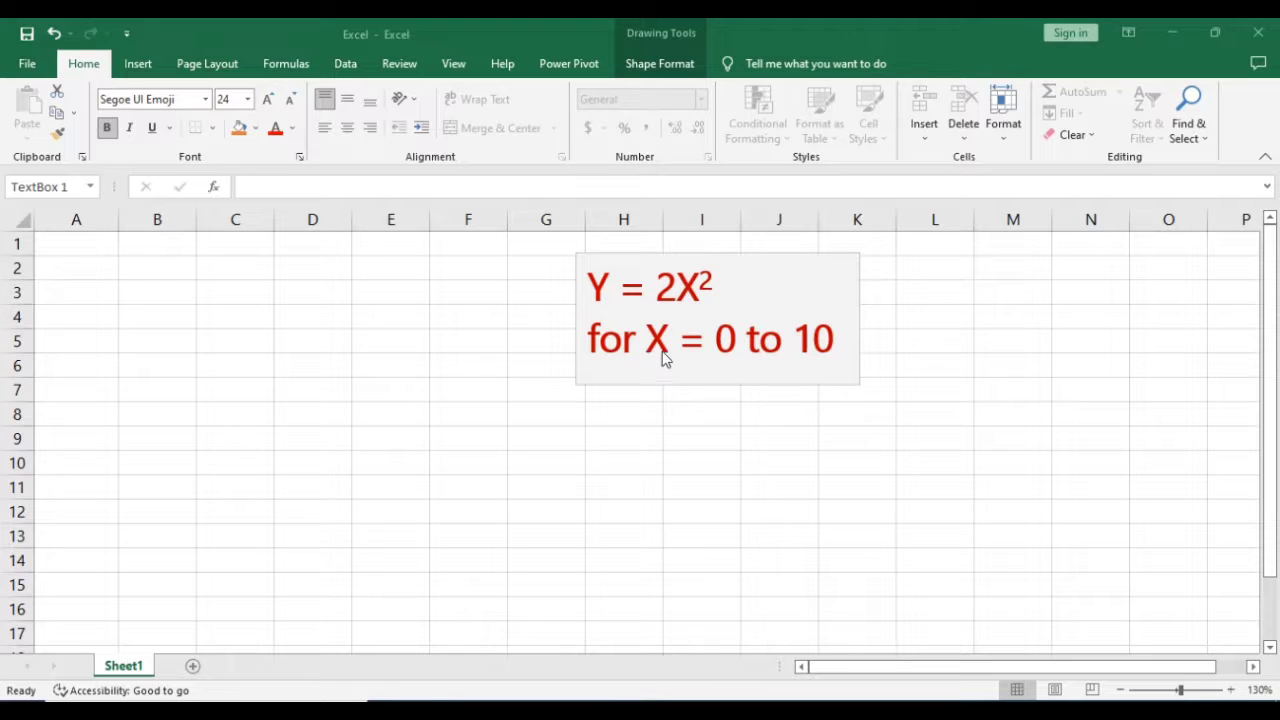
Step: Enter the column headers X in cell A1 and Y in cell B1
left_click(728, 352)
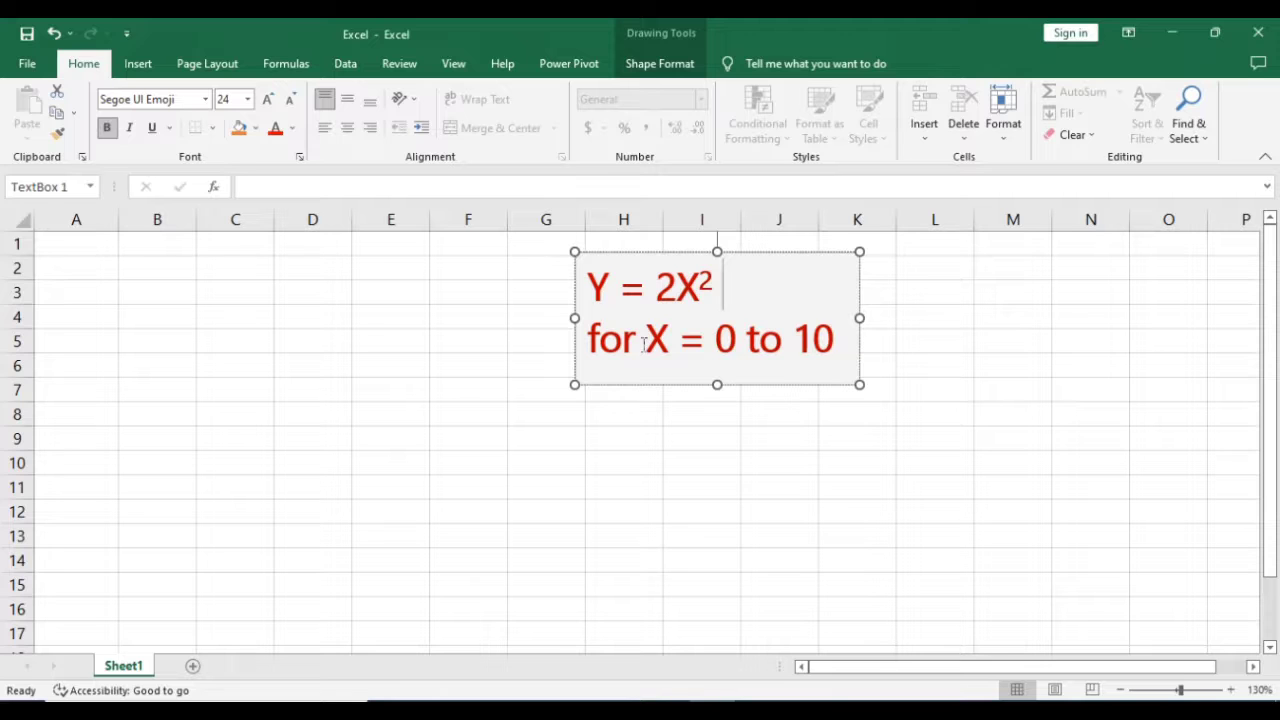
left_click(90, 254)
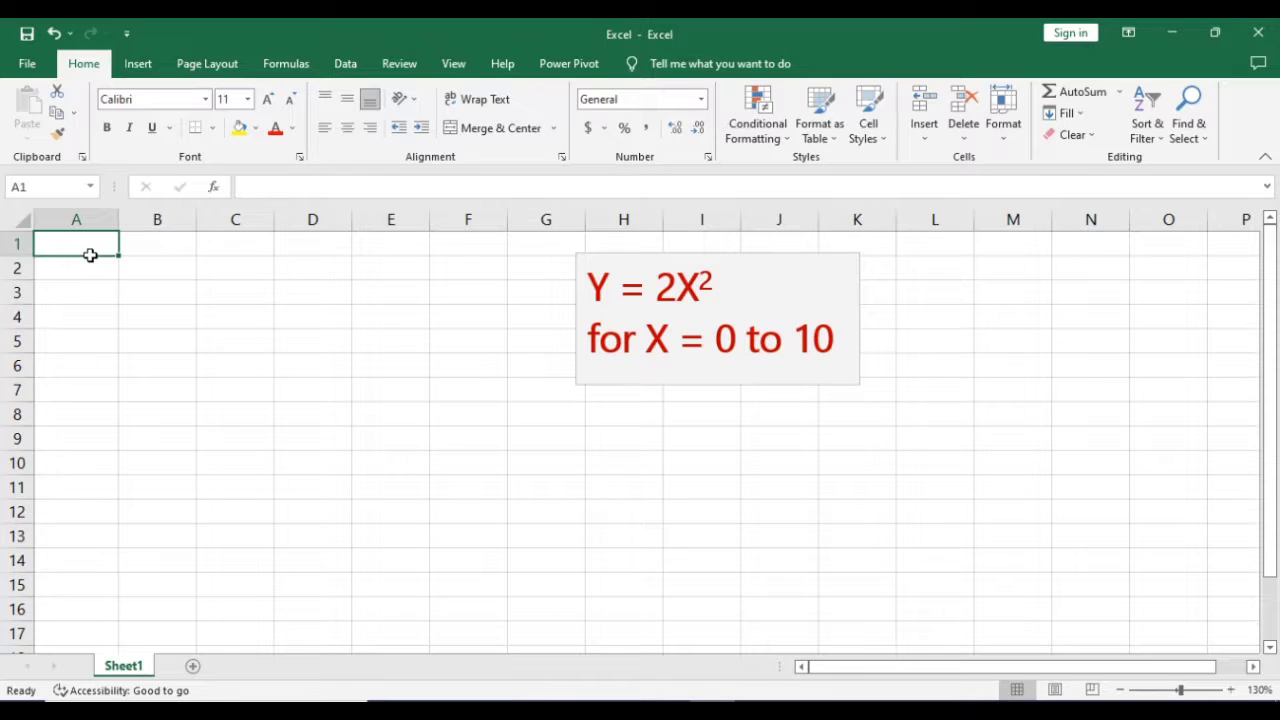
type("X")
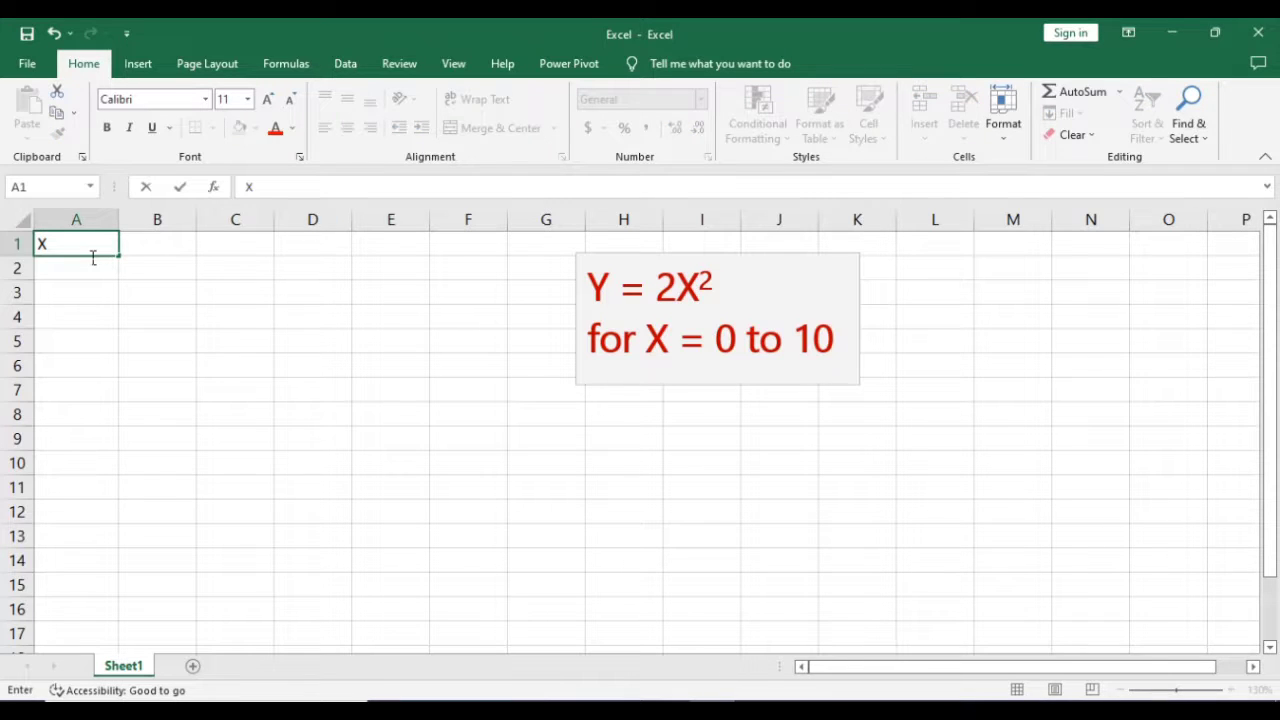
key("Tab")
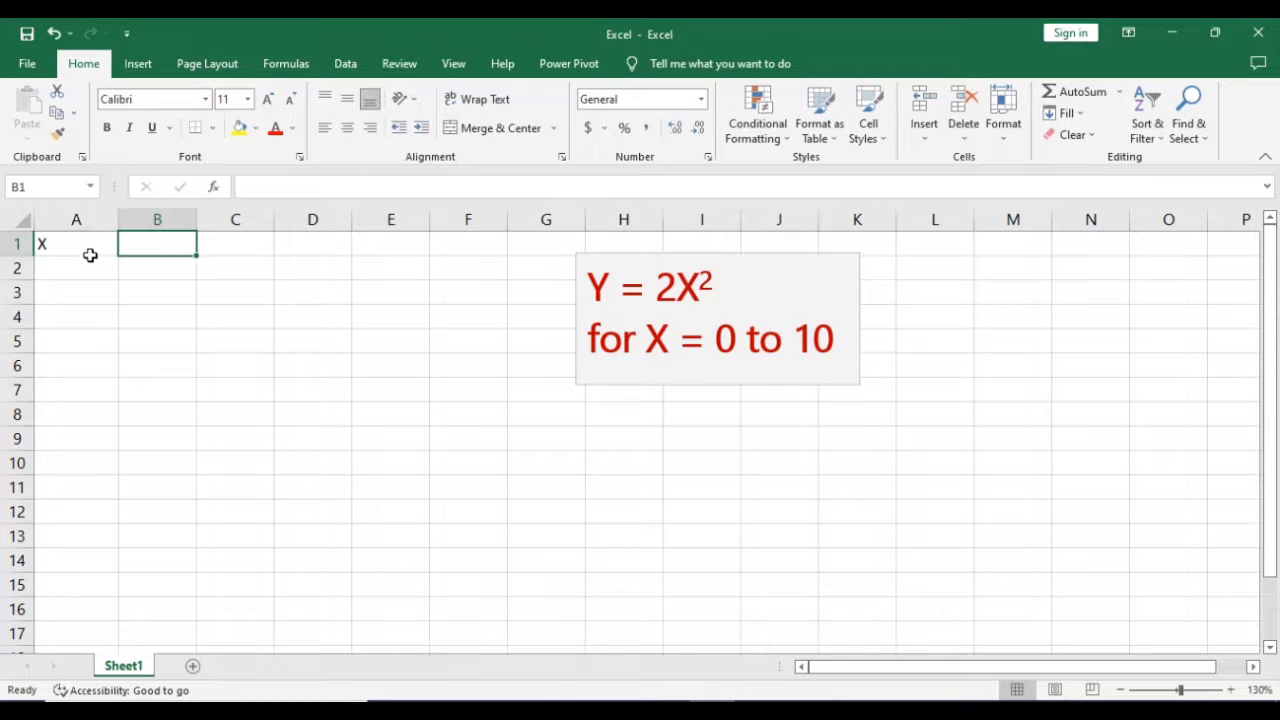
type("Y")
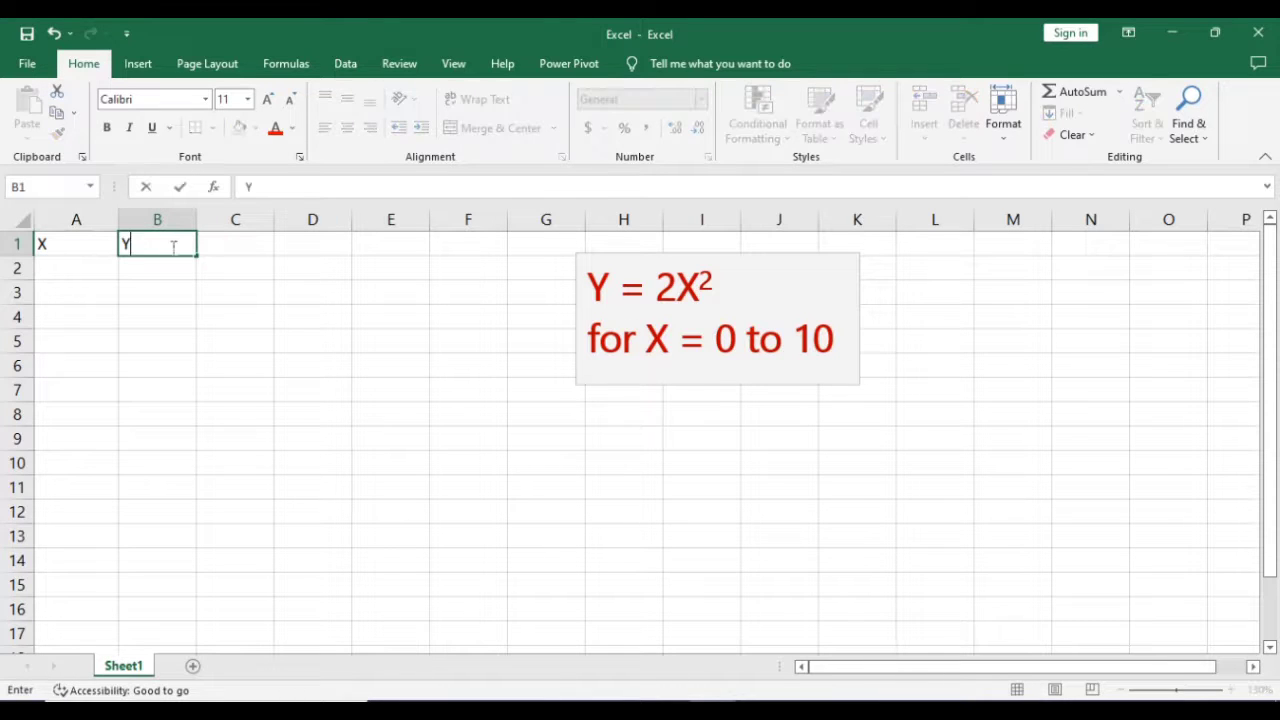
key("Return")
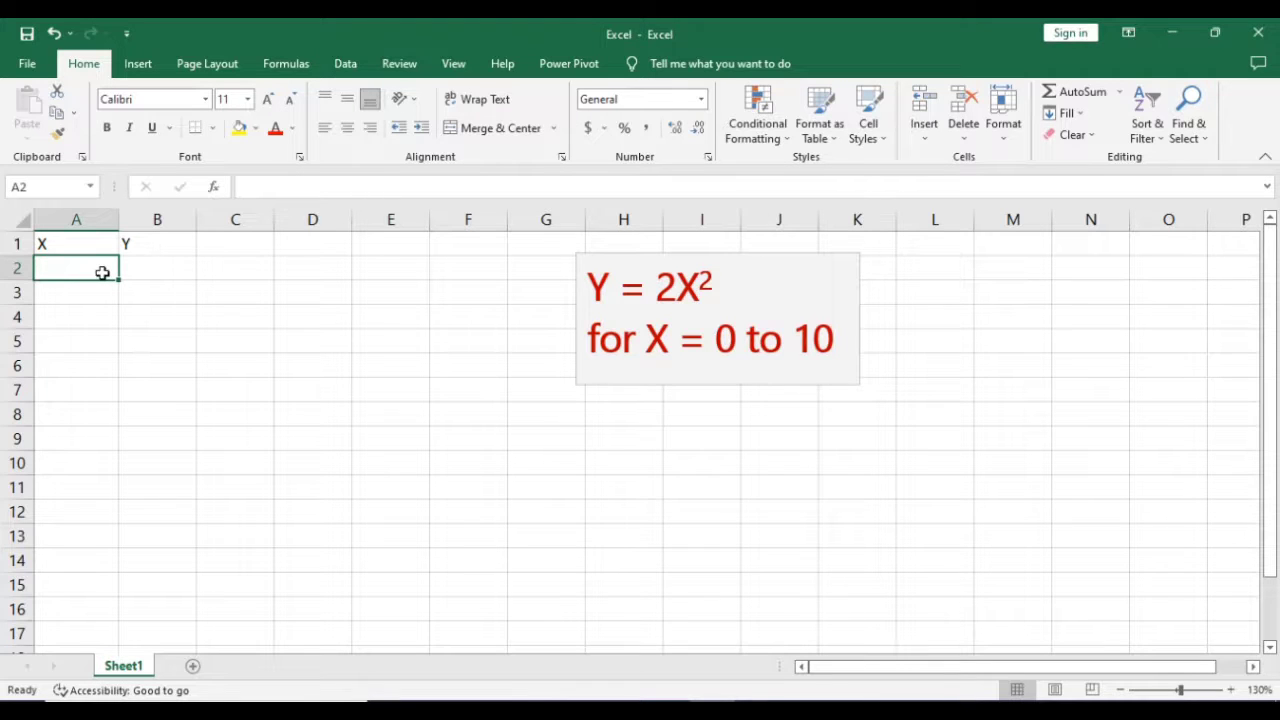
Step: Enter the X values 0, 1, 2, 3 and 4 in cells A2 through A6
type("0")
key("Return")
type("1")
key("Return")
type("2")
key("Return")
type("3")
key("Return")
type("4")
key("Return")
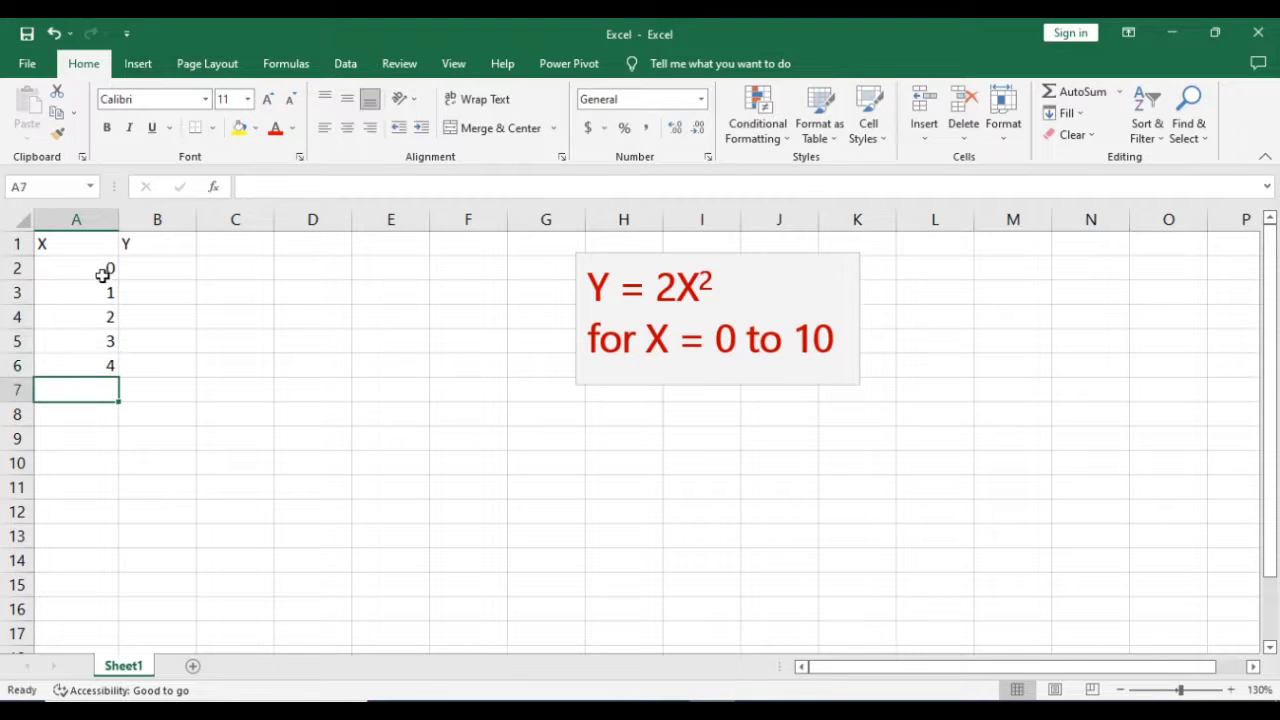
Step: Extend the X values from A6 down to A12 as a fill series, running from 4 to 10
left_click(103, 362)
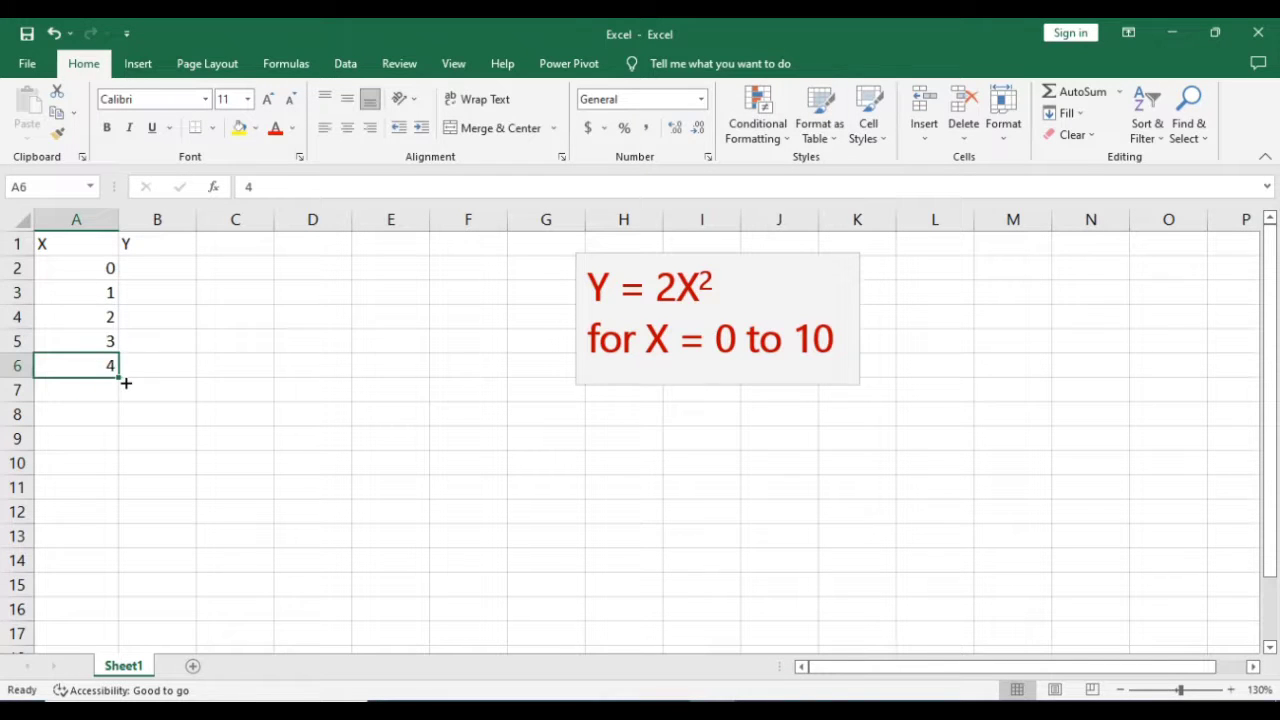
left_click_drag(125, 383, 108, 523)
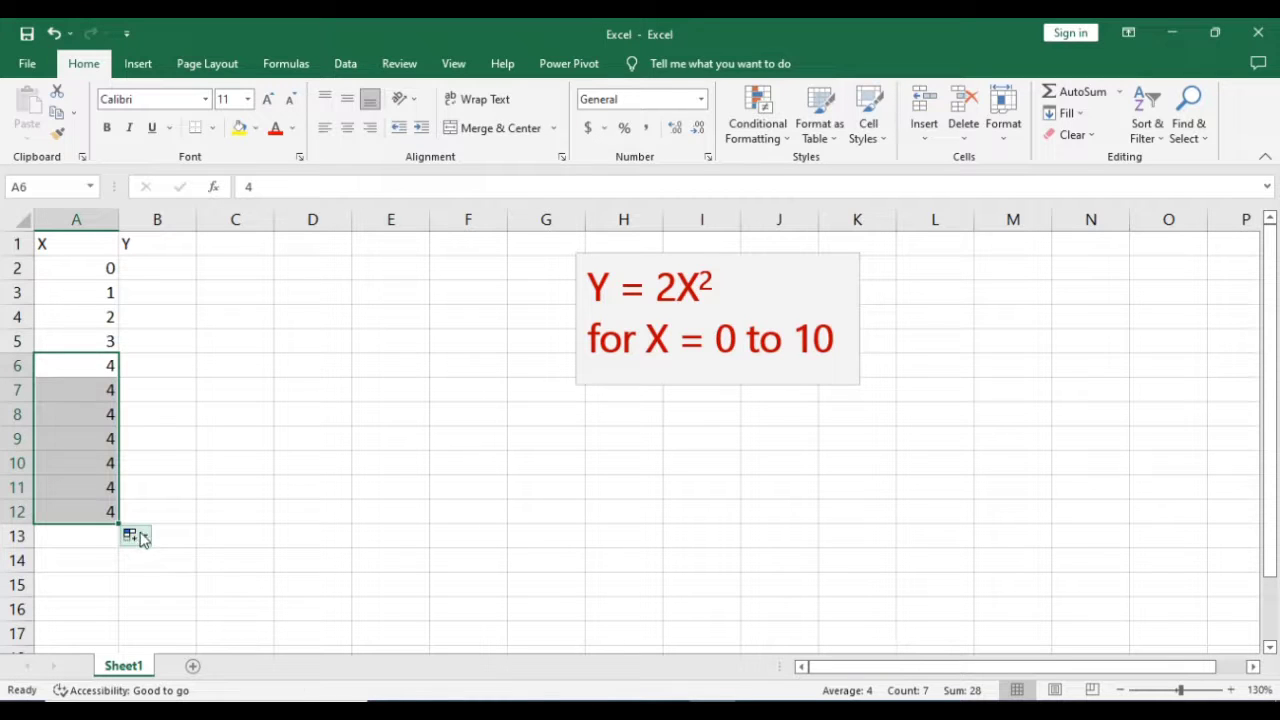
left_click(138, 536)
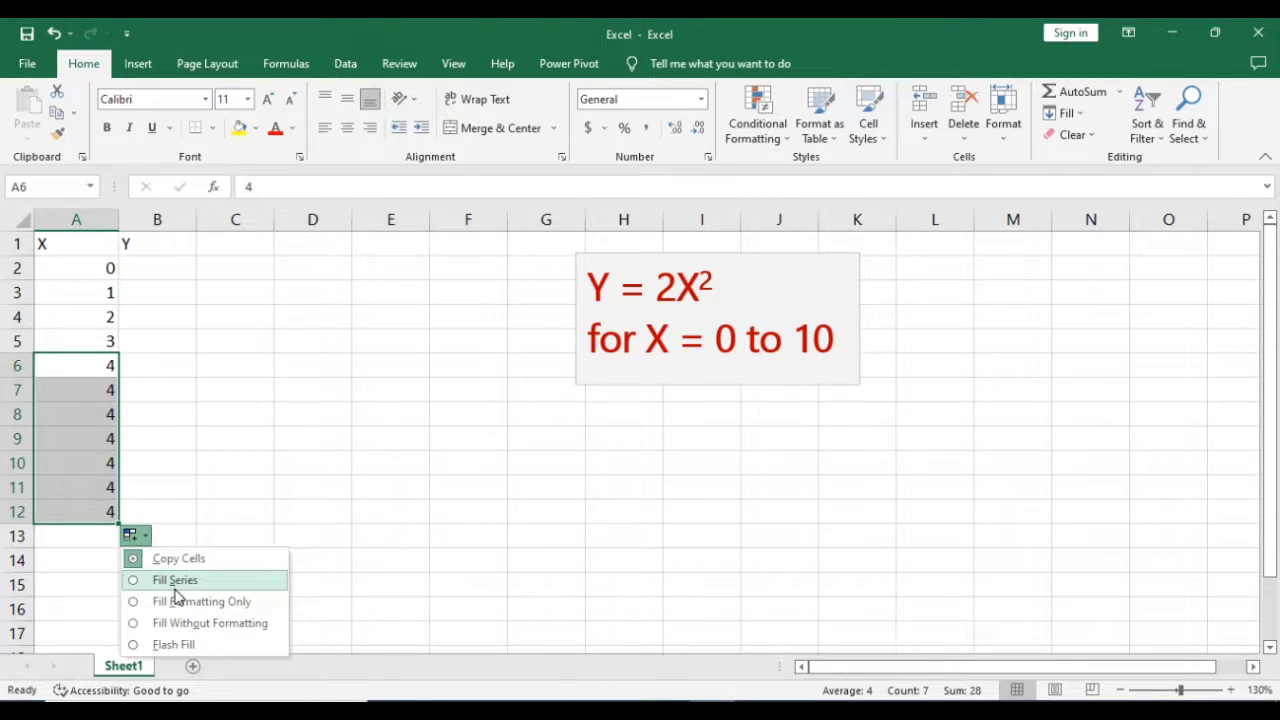
left_click(175, 586)
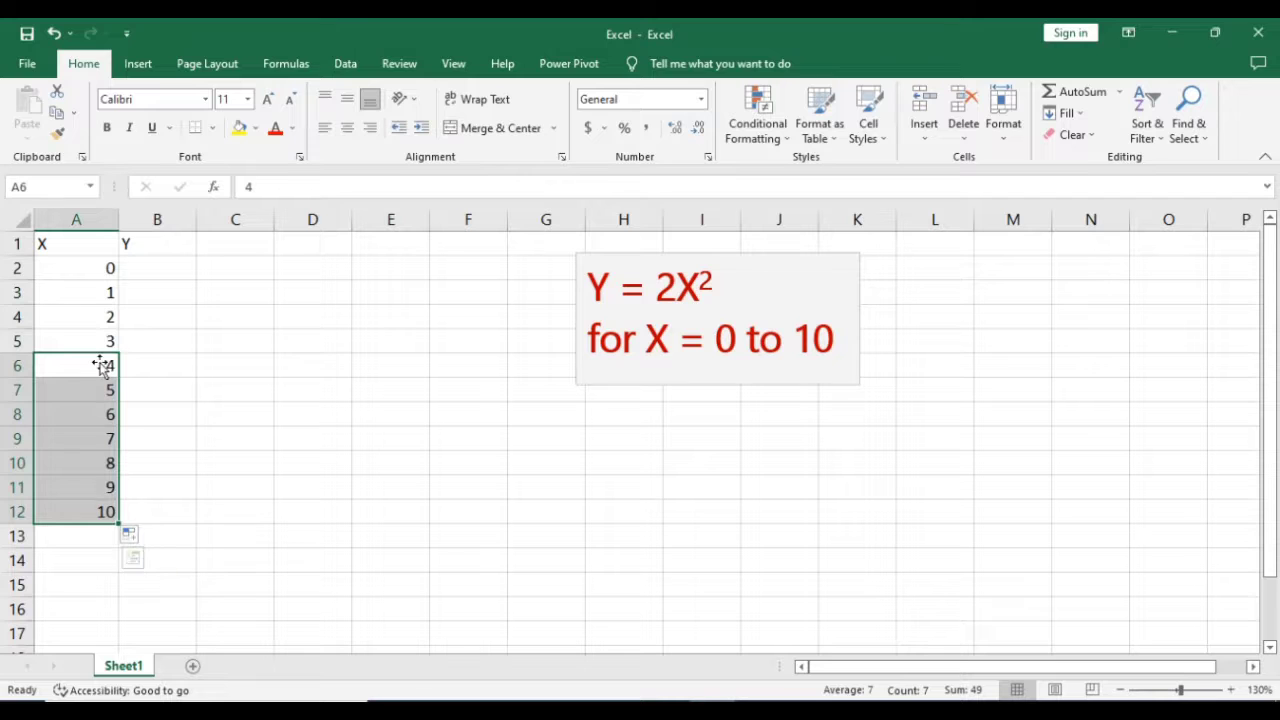
Step: Enter the formula =2*A2^2 in cell B2 and fill it down through B12
left_click(73, 271)
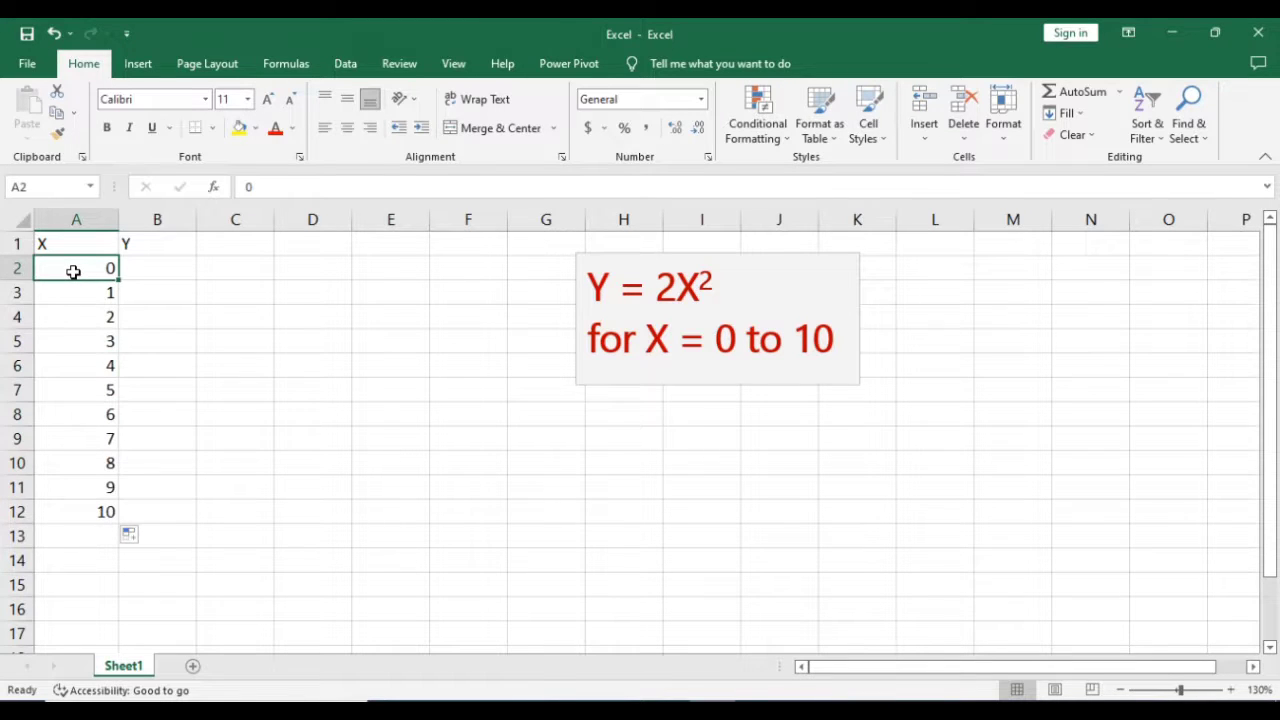
left_click(141, 274)
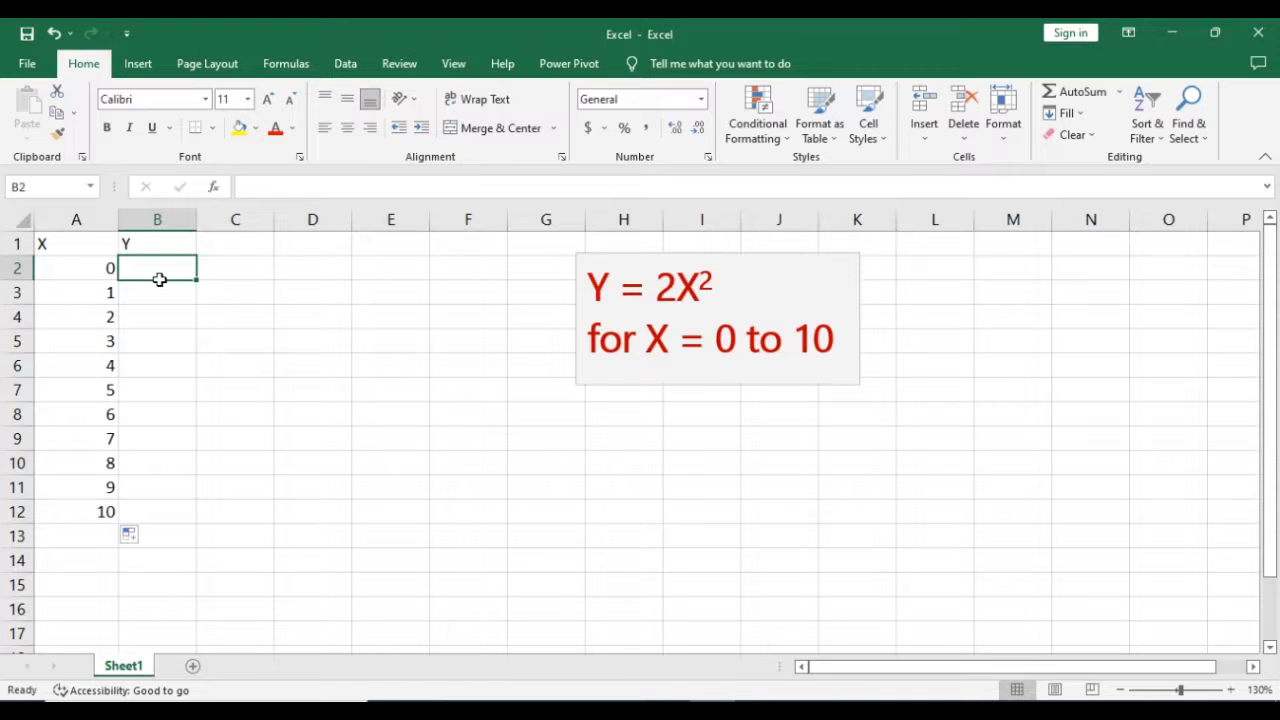
type("=")
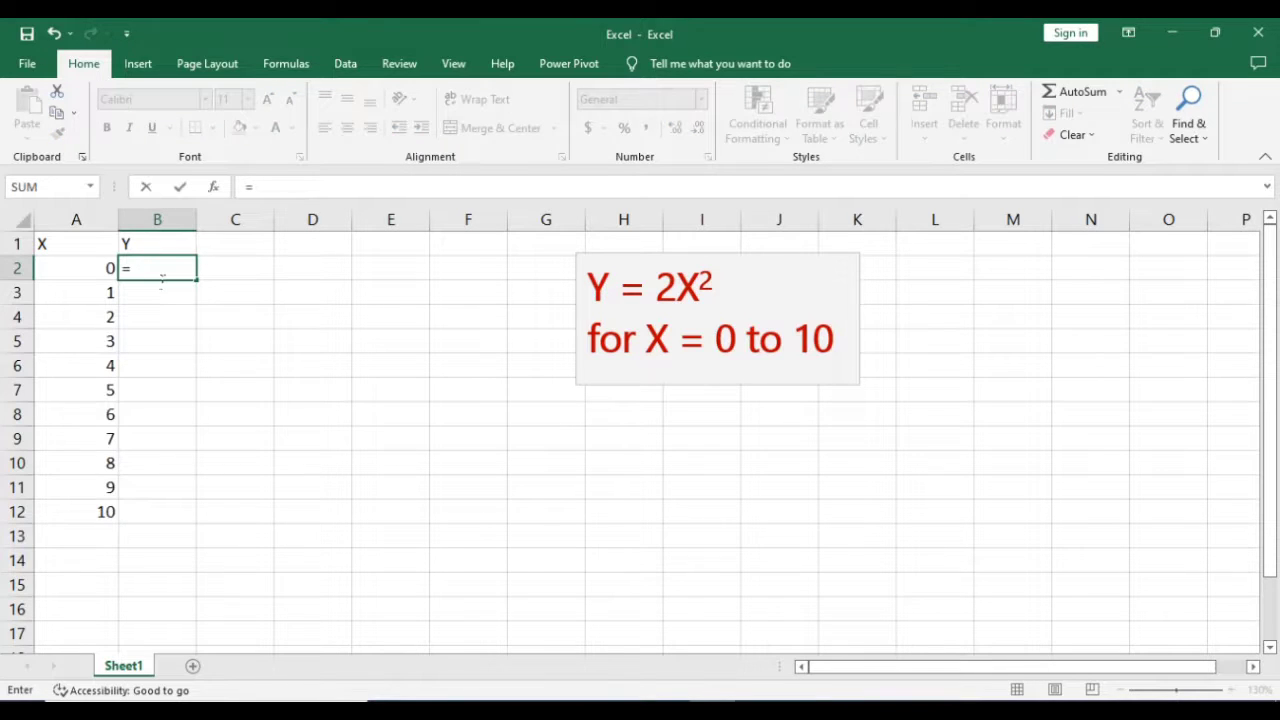
type("2*")
left_click(90, 277)
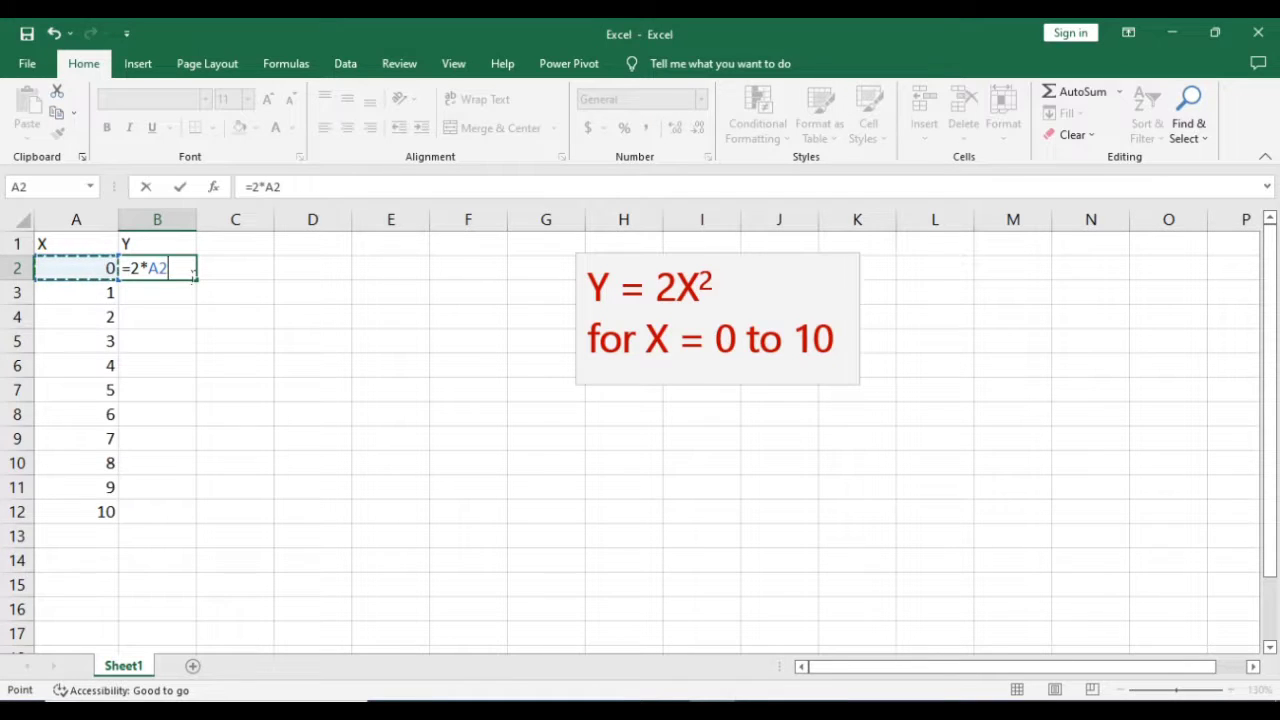
type("^2")
key("Return")
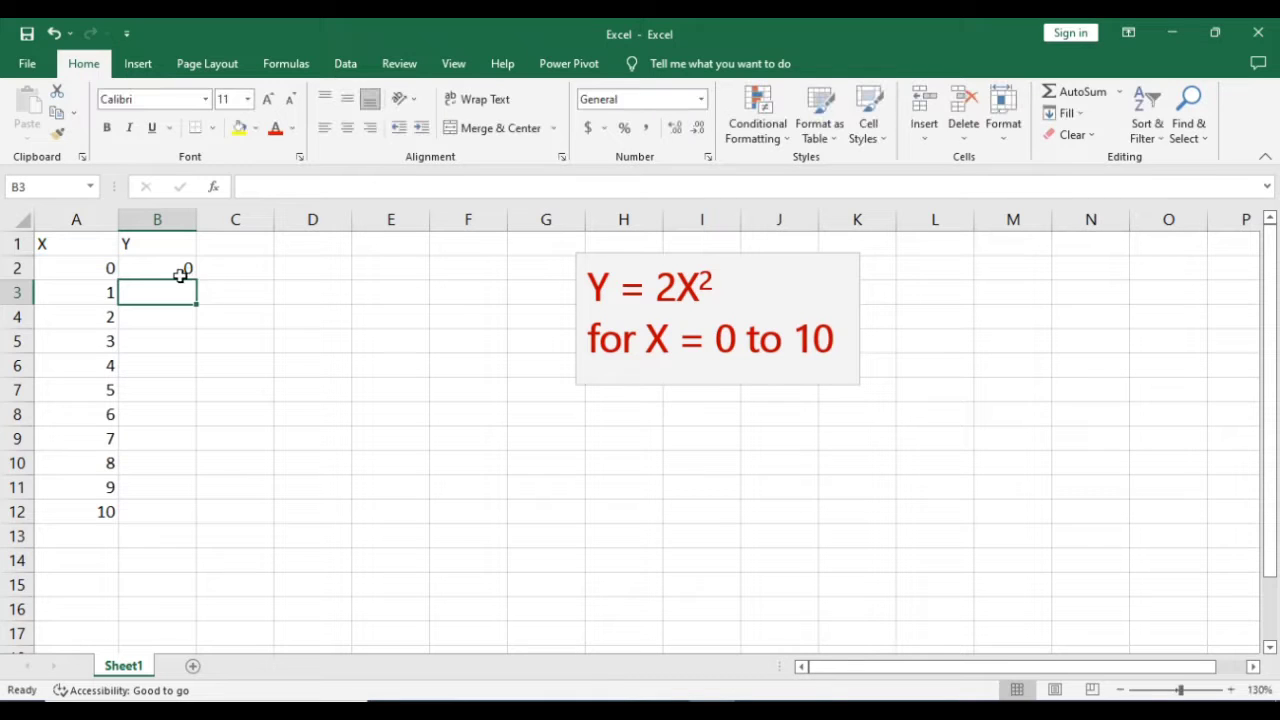
left_click(178, 271)
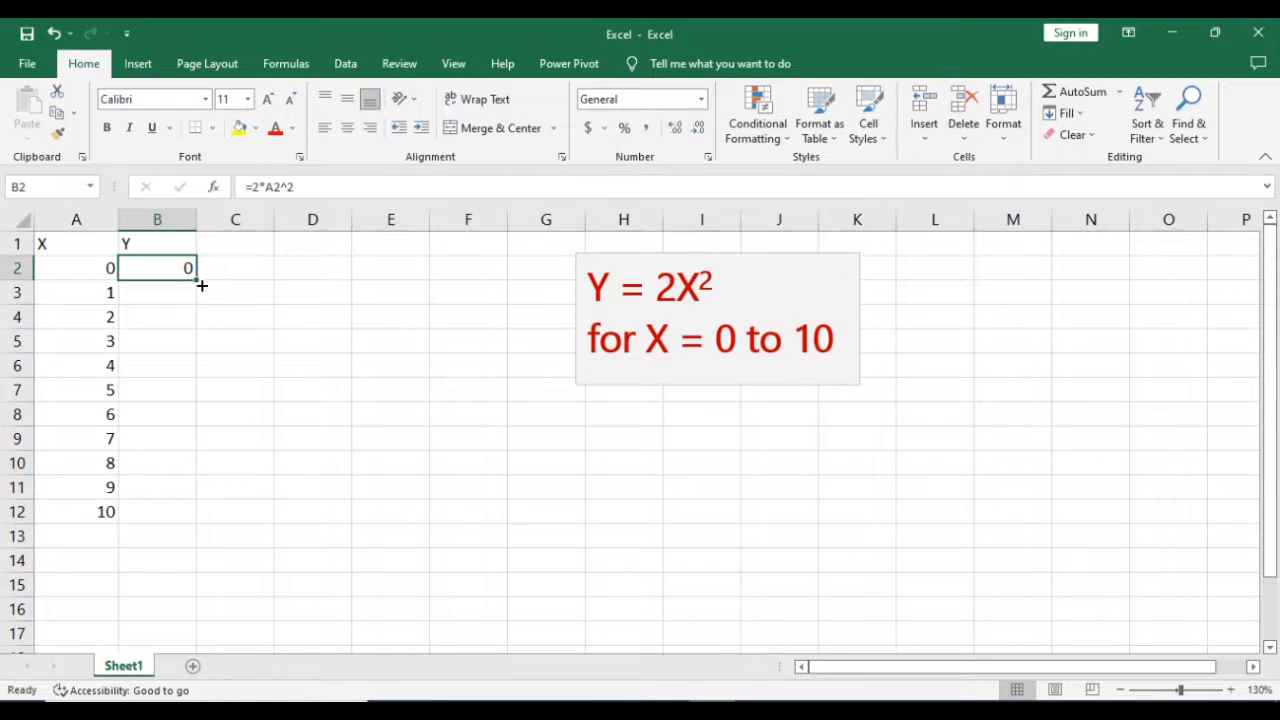
left_click_drag(201, 286, 202, 521)
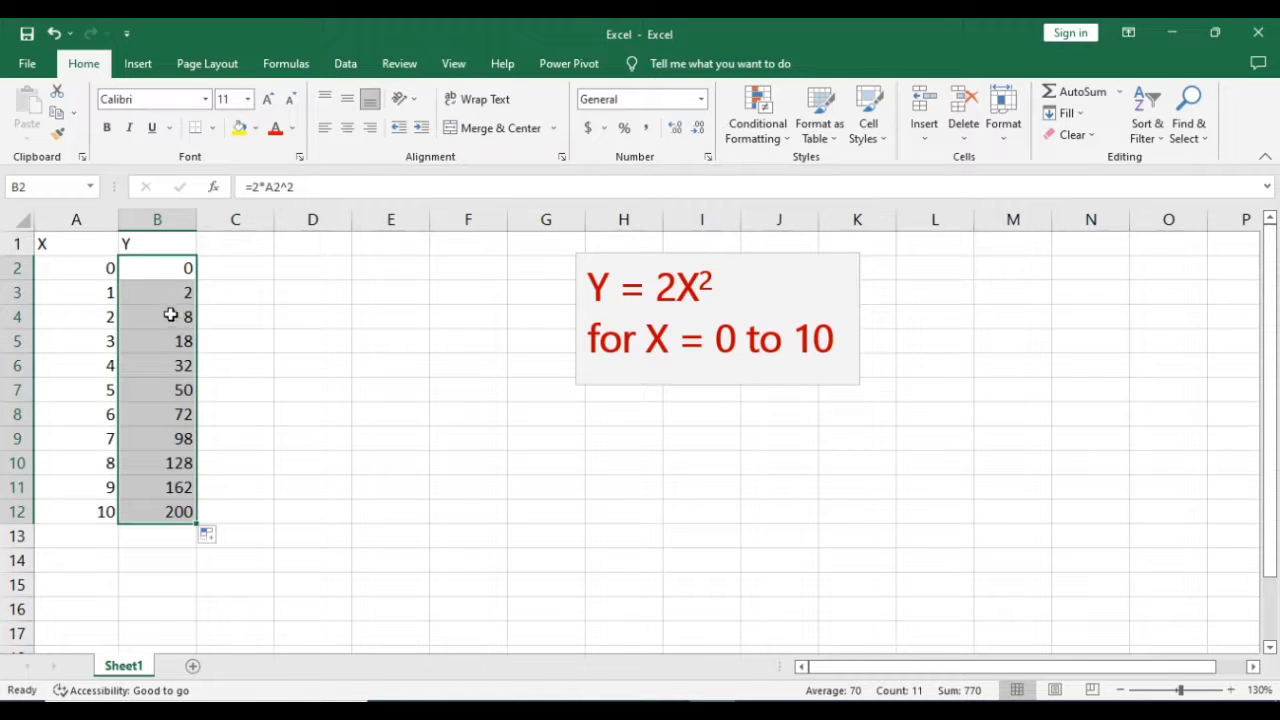
left_click(76, 249)
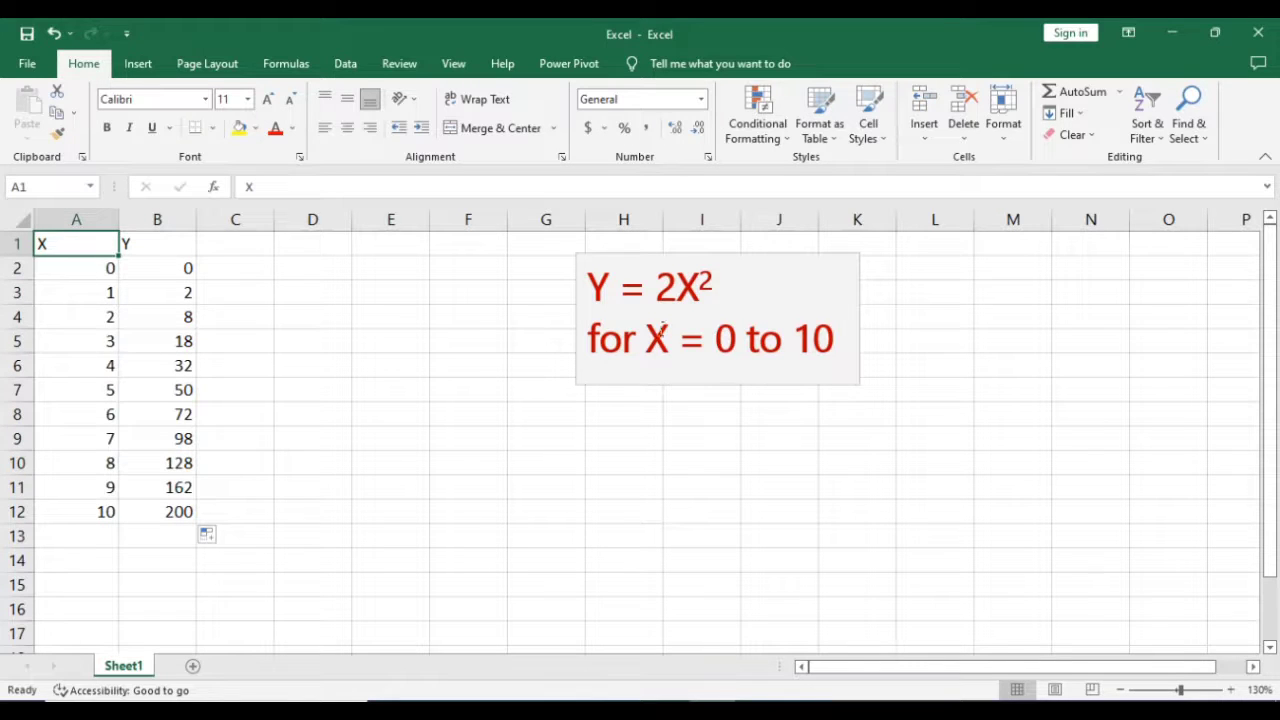
left_click(782, 292)
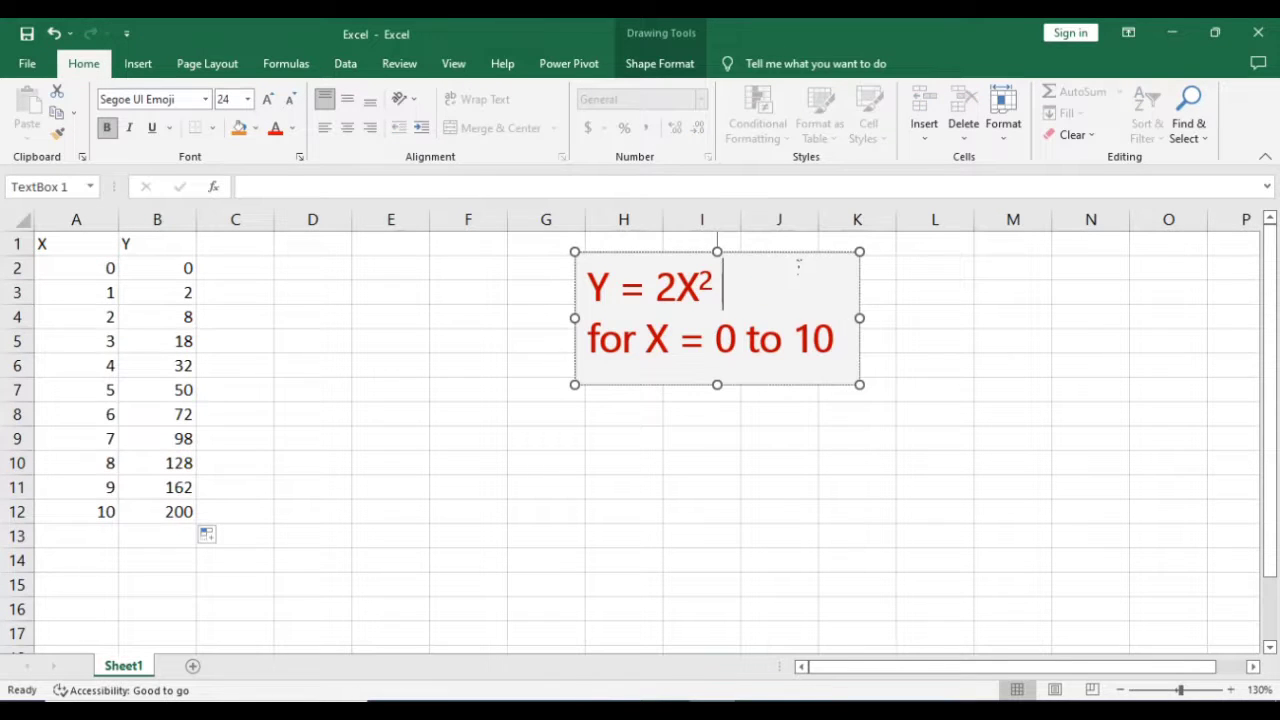
left_click(497, 277)
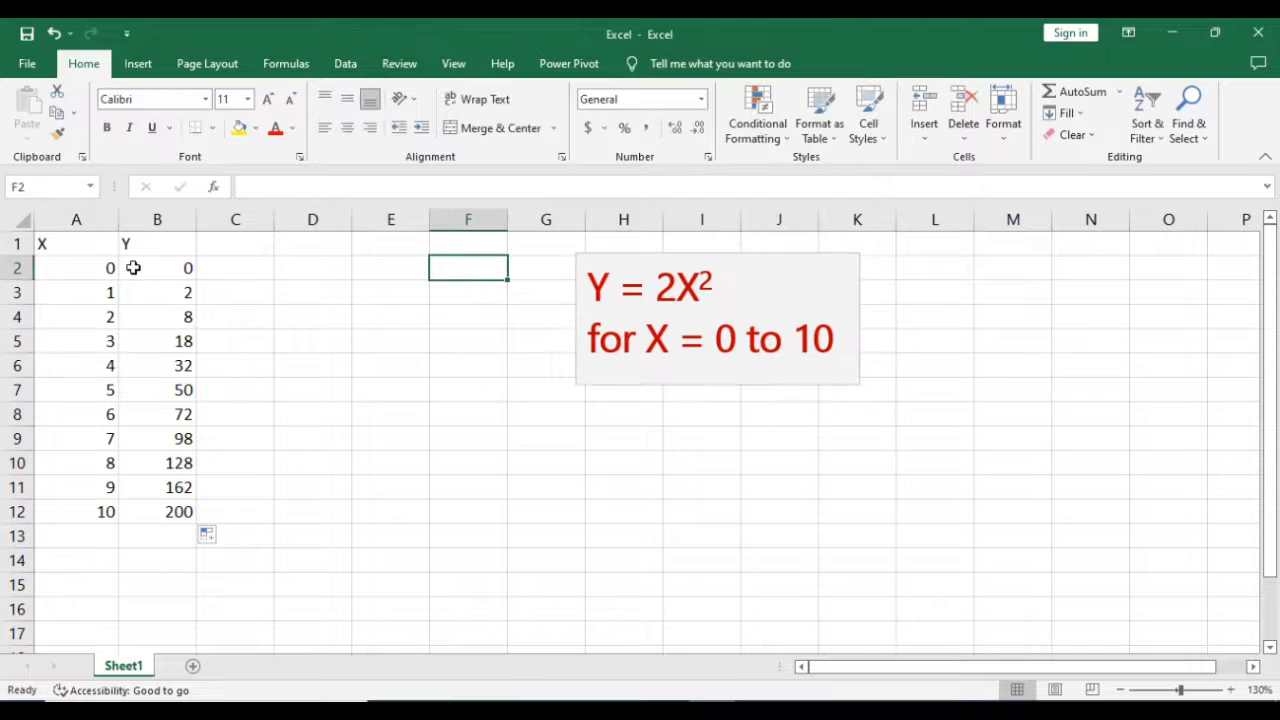
Step: Insert a Scatter with Smooth Lines chart from the X and Y data in A1:B12
left_click(80, 252)
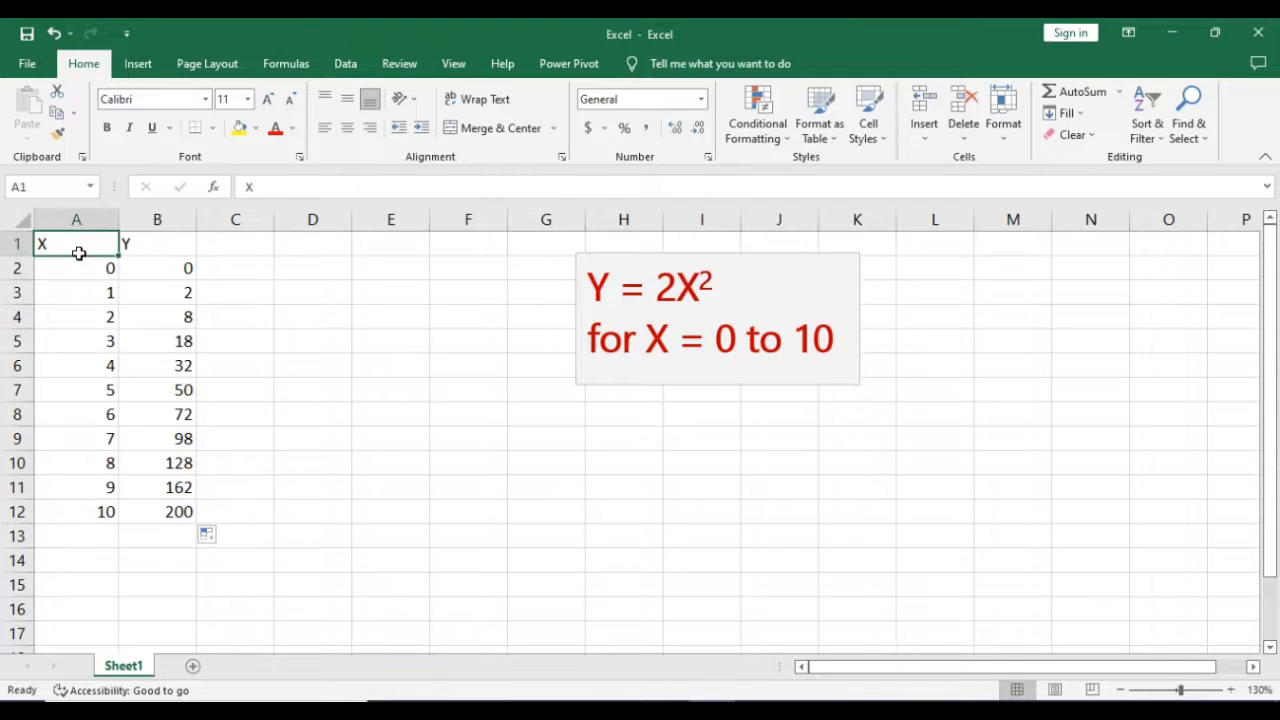
key("shift+Right")
key("shift+Down")
key("shift+Down")
key("shift+Down")
key("shift+Down")
key("shift+Down")
key("shift+Down")
key("shift+Down")
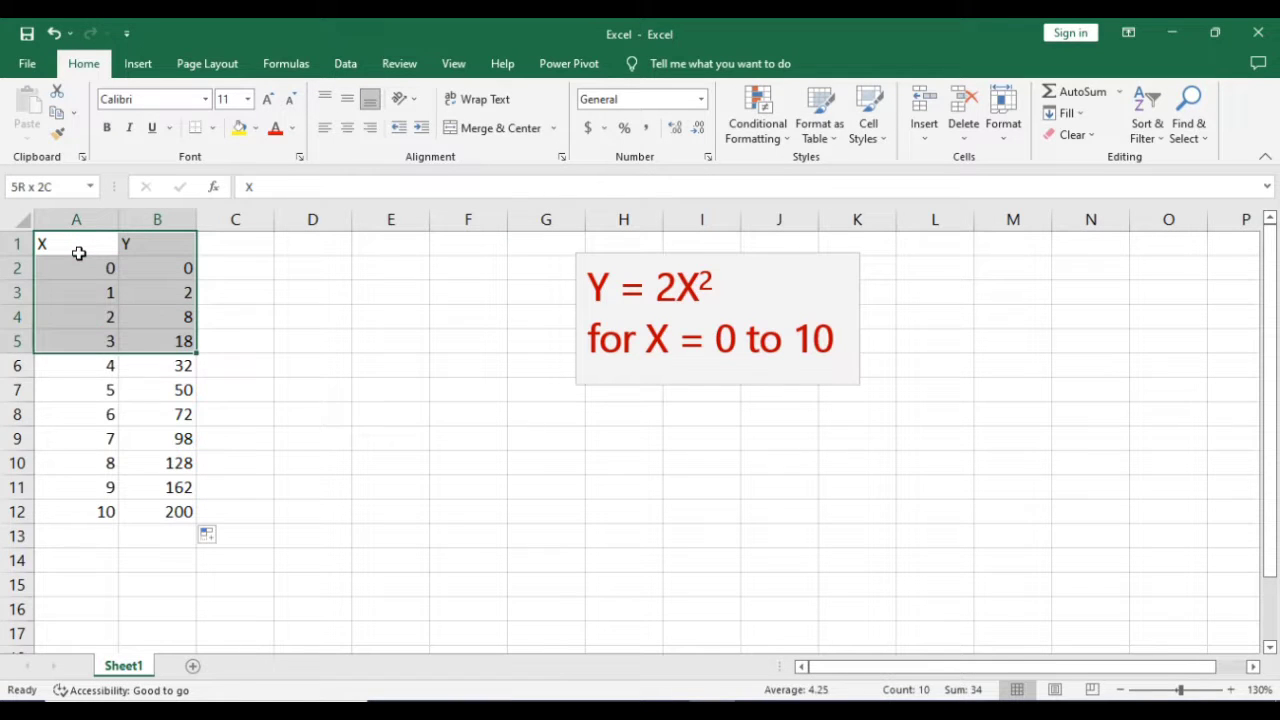
key("shift+Down")
key("shift+Down")
key("shift+Down")
key("shift+Down")
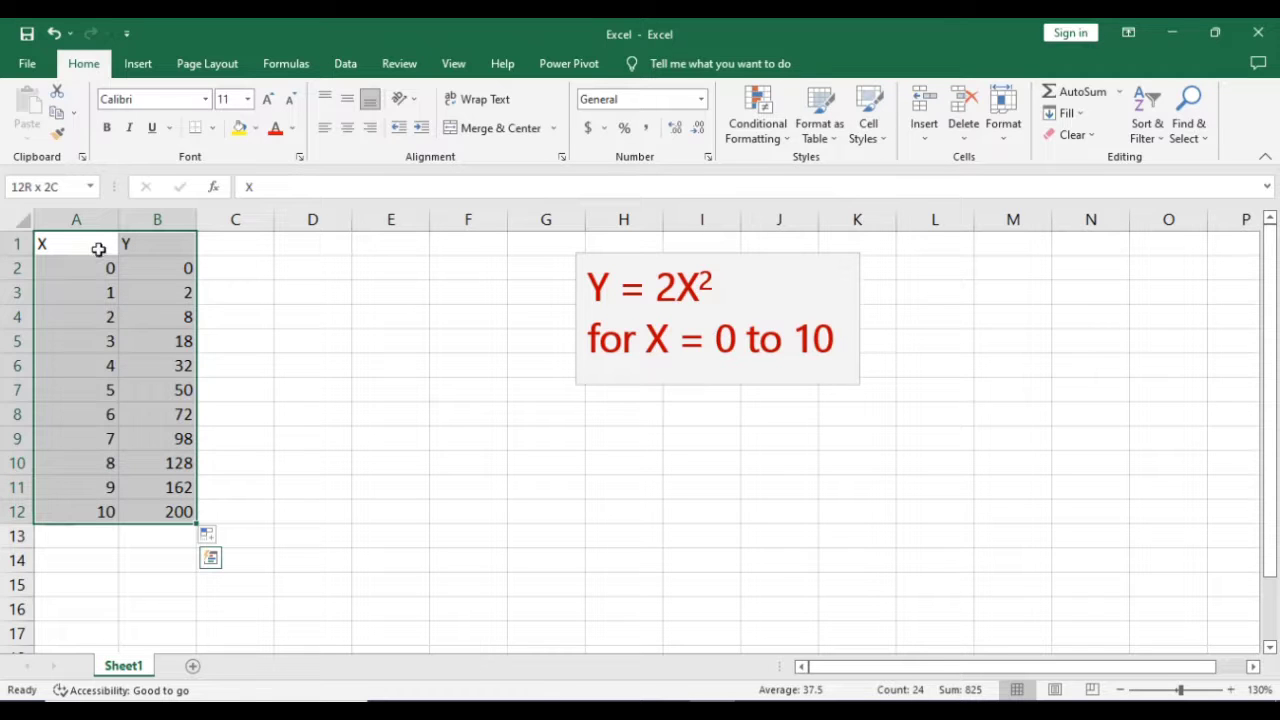
left_click(140, 66)
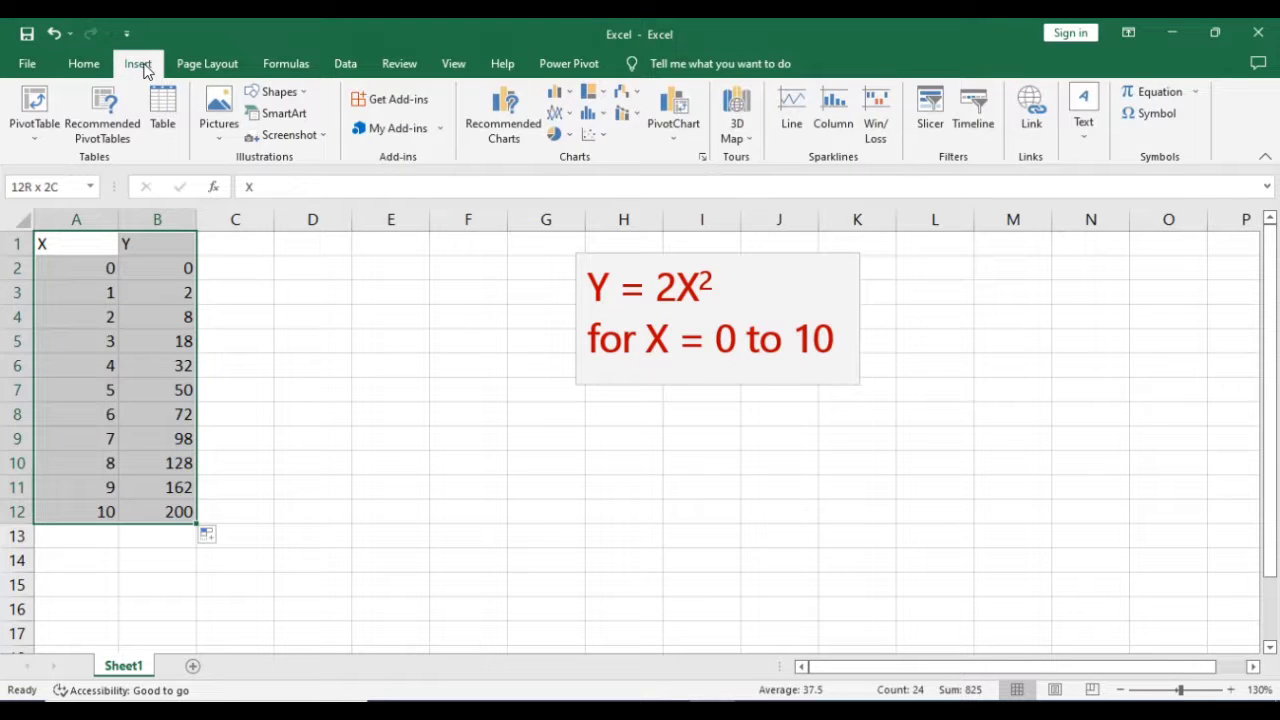
left_click(604, 140)
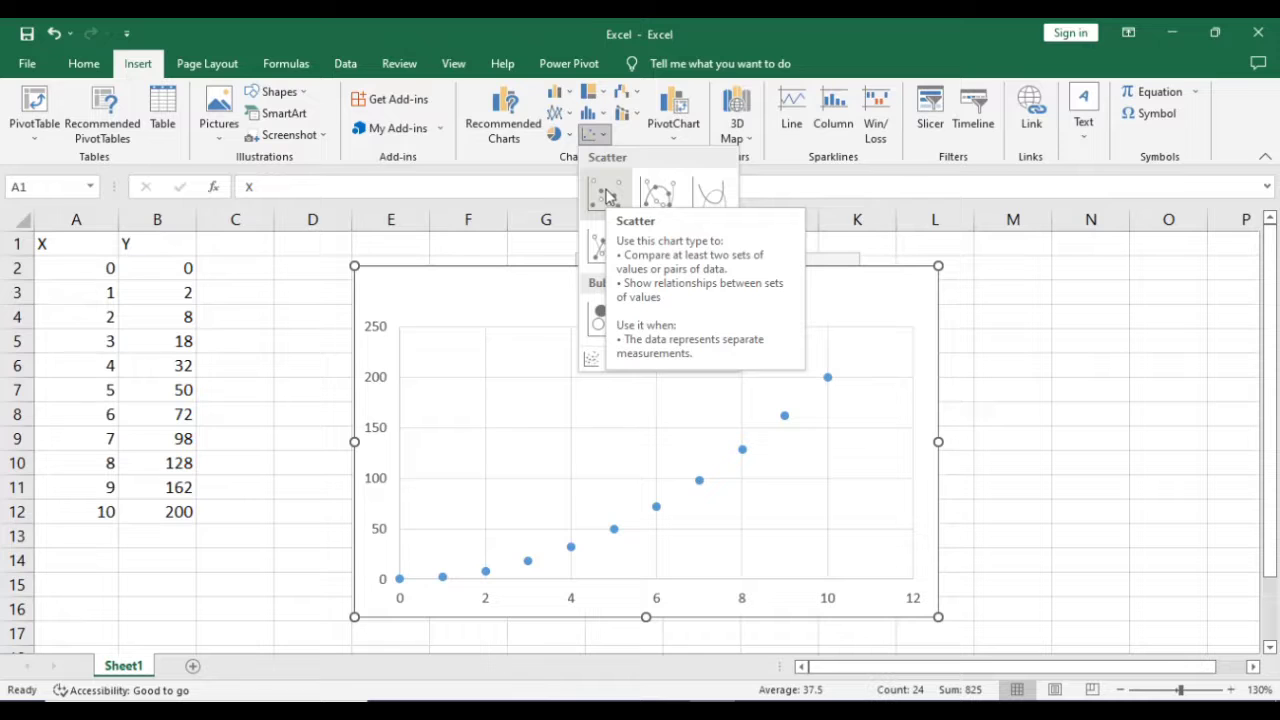
left_click(714, 200)
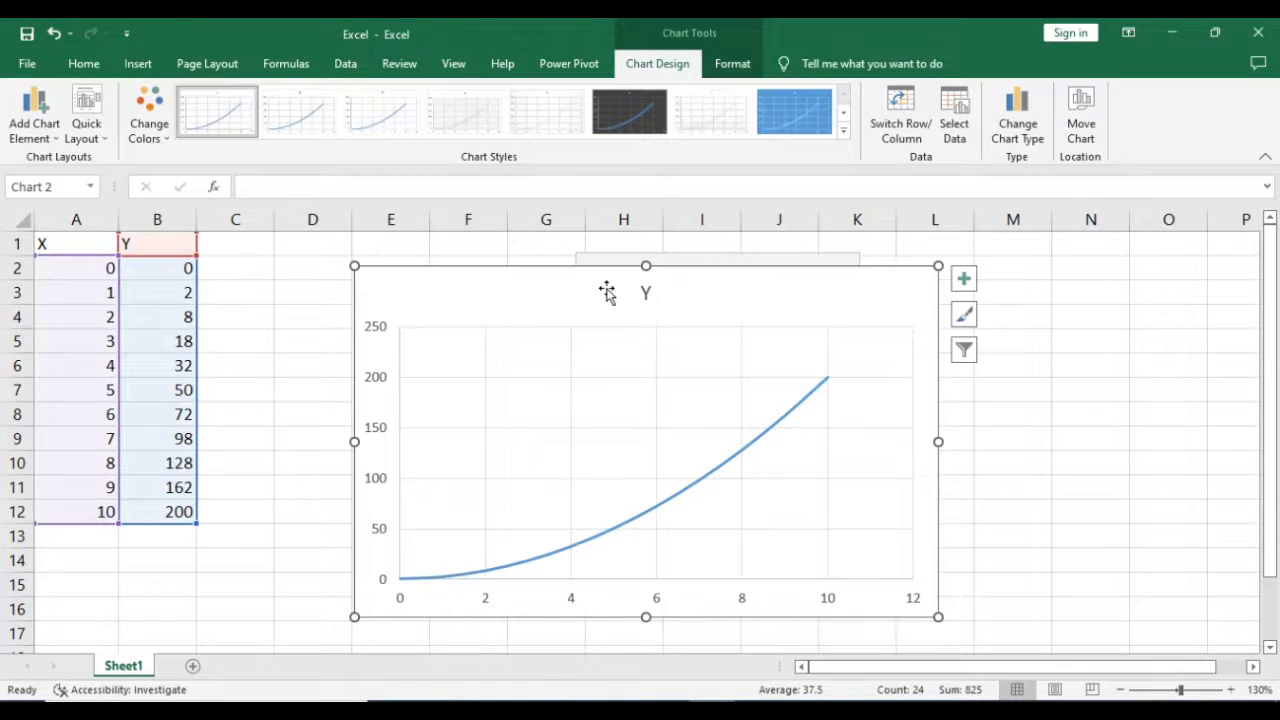
Step: Move the chart off the equation text box and delete that text box
left_click_drag(606, 288, 418, 367)
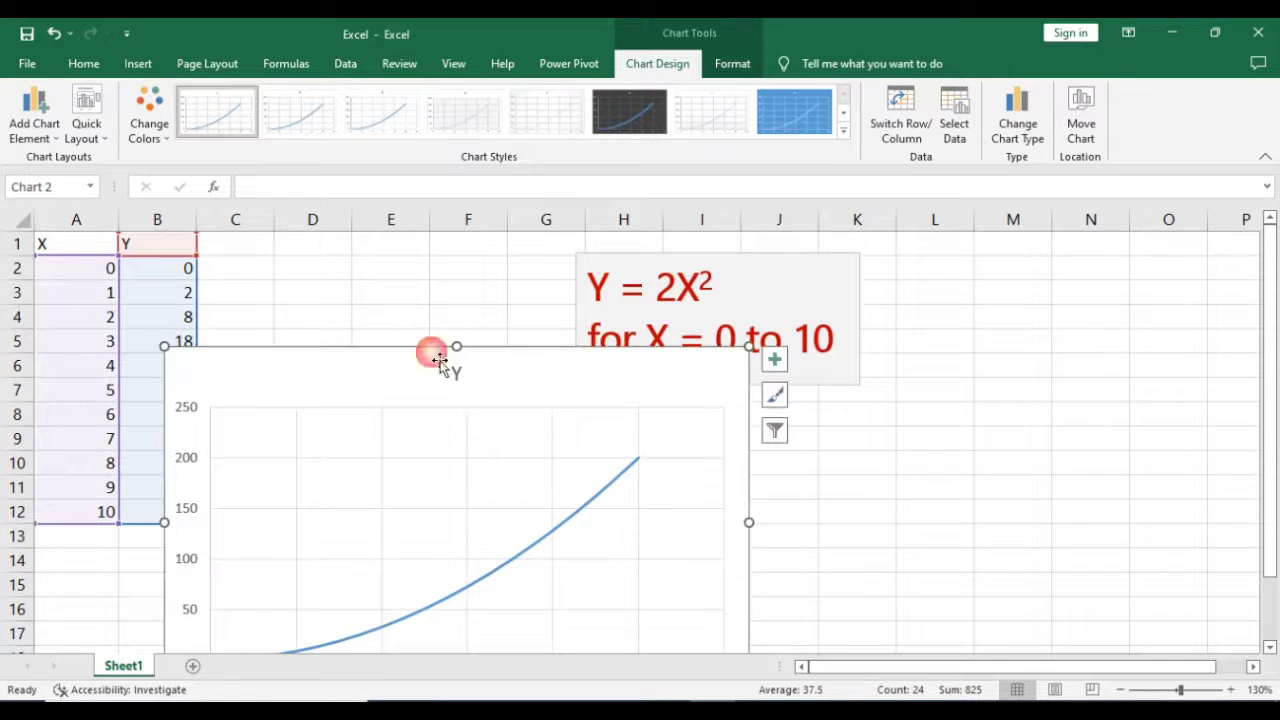
left_click(750, 285)
left_click(812, 258)
key("Delete")
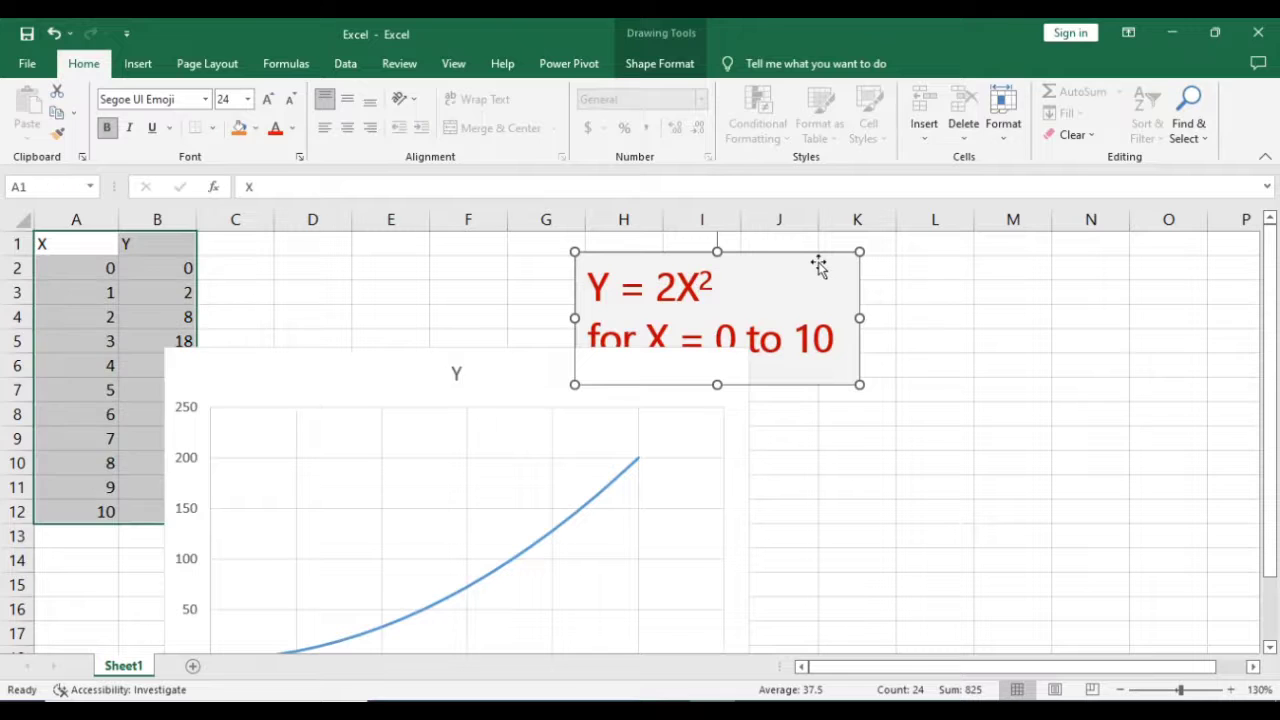
Step: Move the chart clear of the data table, with its upper-left corner in about cell E2
left_click(570, 386)
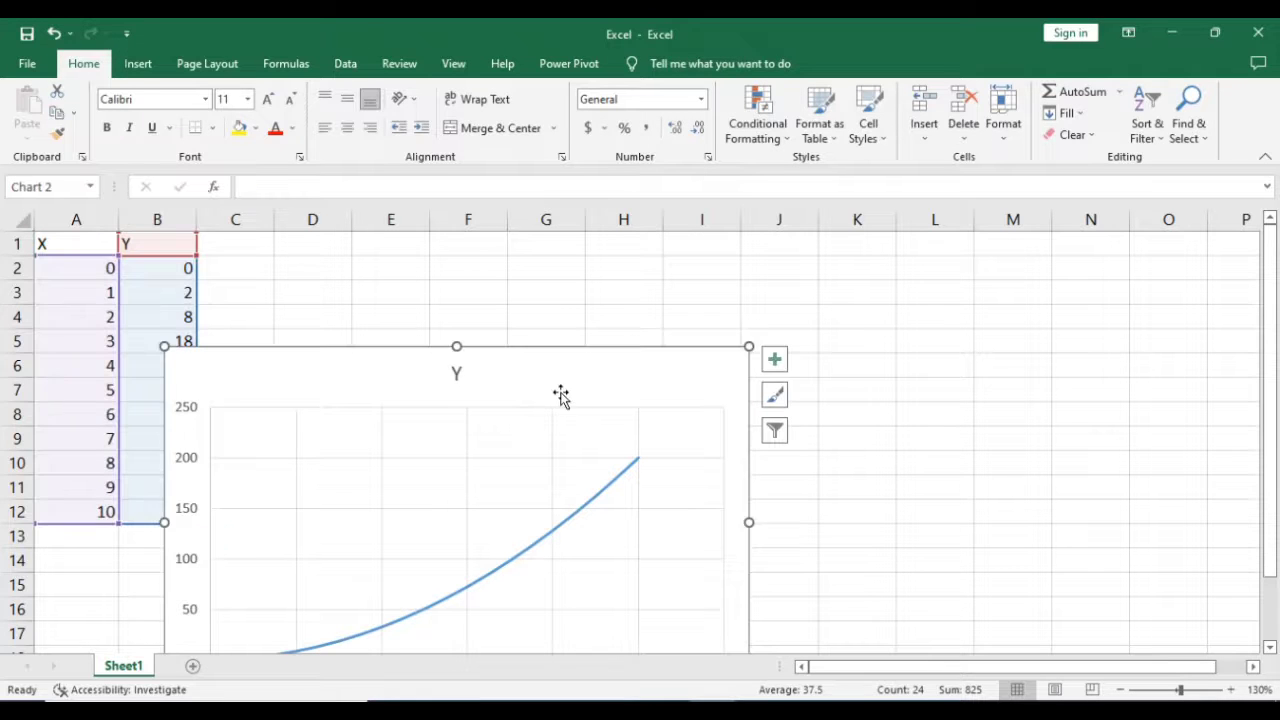
left_click_drag(551, 389, 754, 294)
left_click(749, 290)
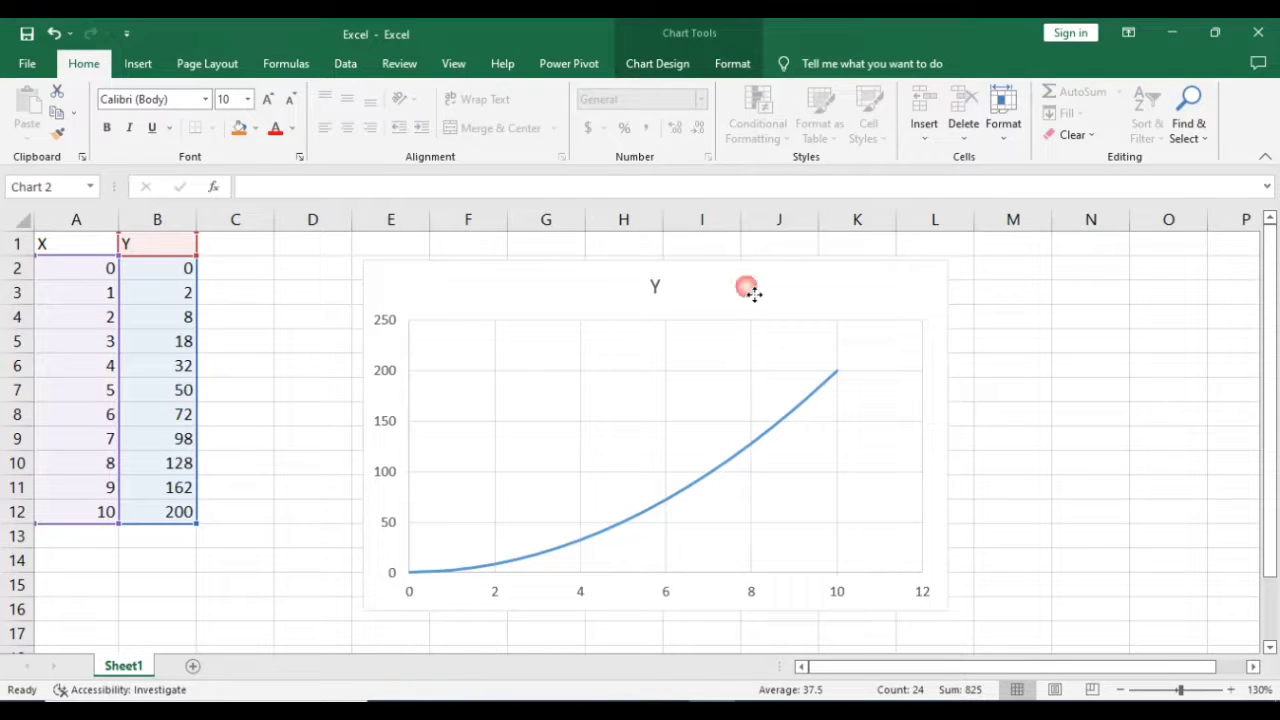
Step: Enlarge the chart on all sides so it covers about columns D to M and rows 1 to 22
left_click_drag(952, 440, 1078, 446)
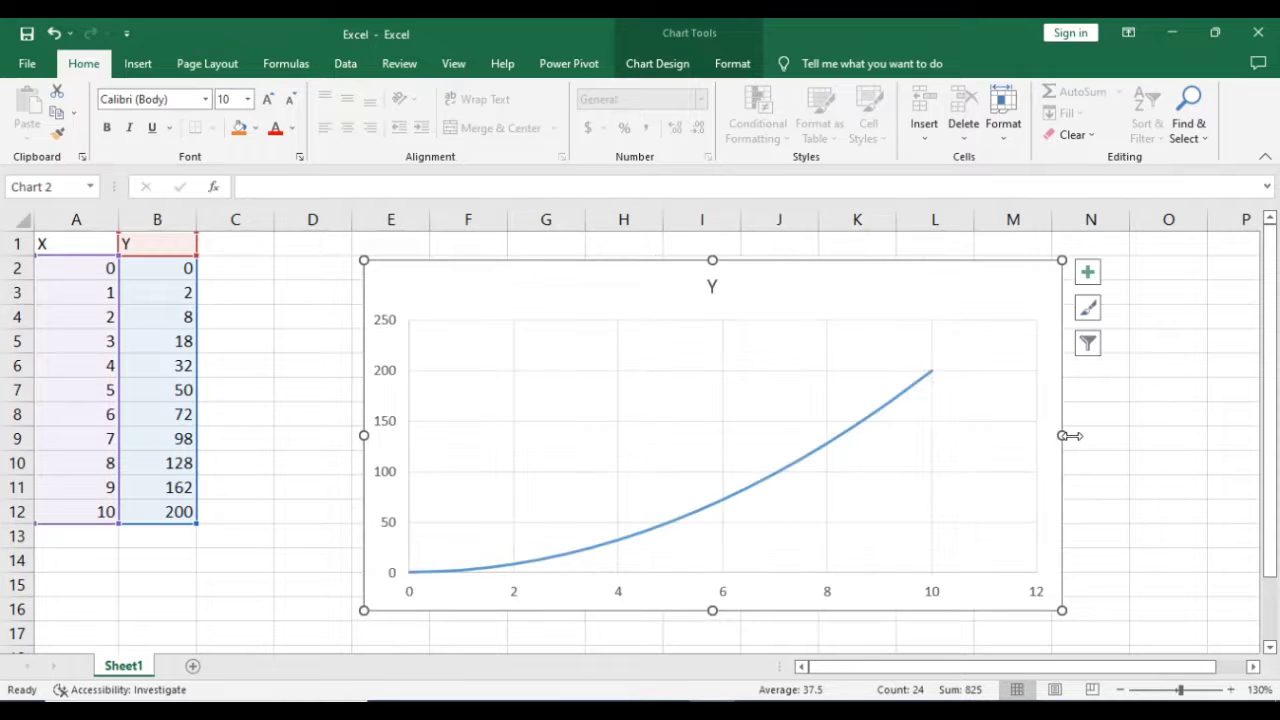
mouse_move(718, 622)
left_mouse_down()
mouse_move(726, 657)
mouse_move(706, 629)
left_mouse_up()
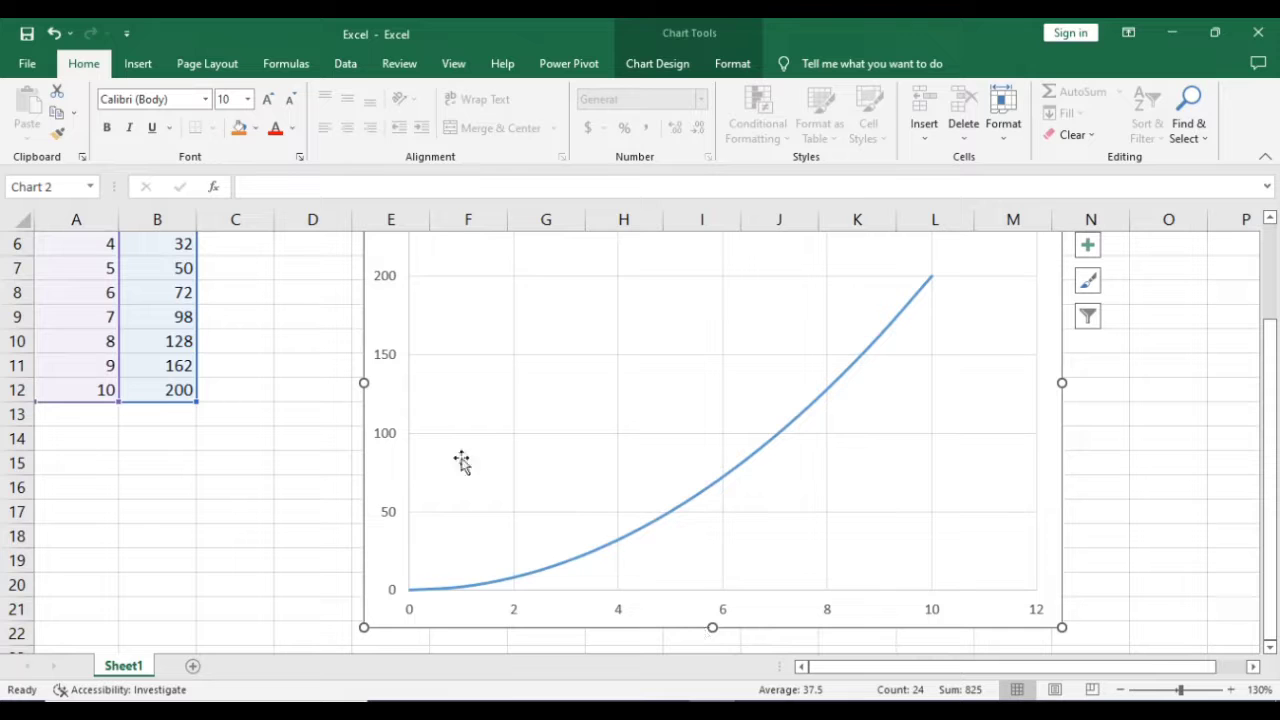
left_click_drag(364, 384, 292, 390)
left_click_drag(1276, 398, 1272, 304)
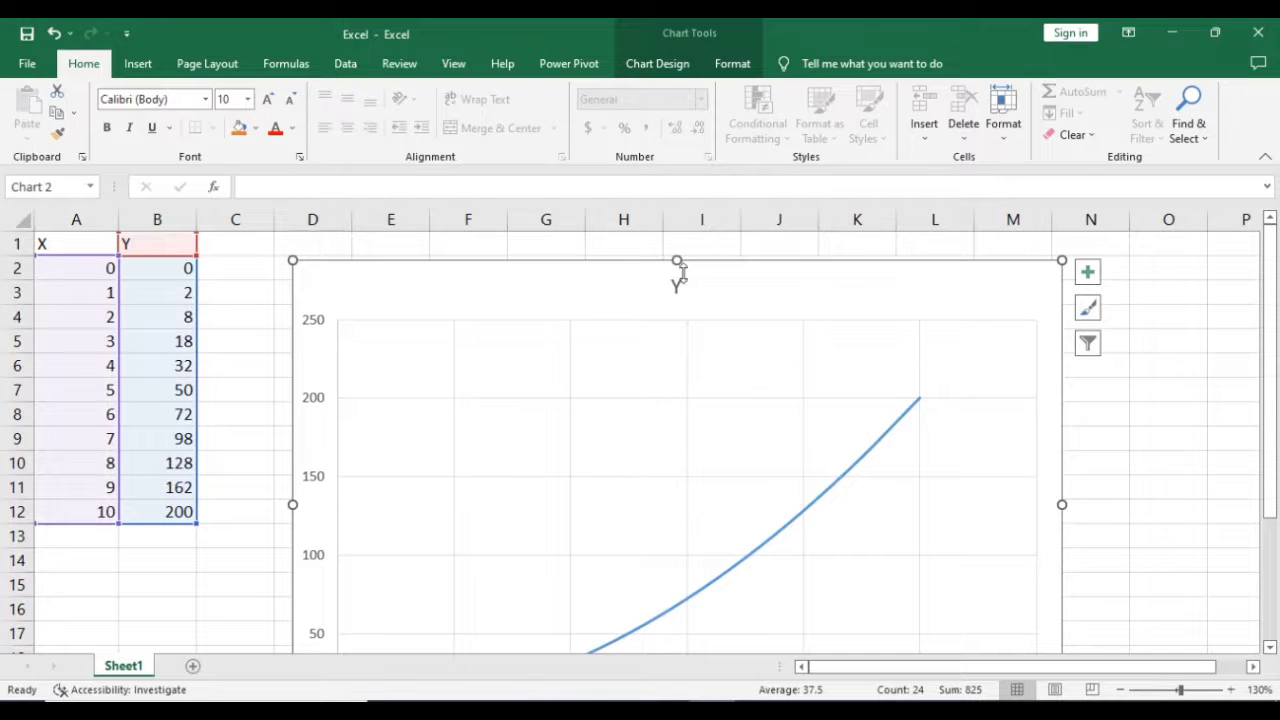
mouse_move(680, 266)
left_mouse_down()
mouse_move(691, 274)
mouse_move(680, 255)
left_mouse_up()
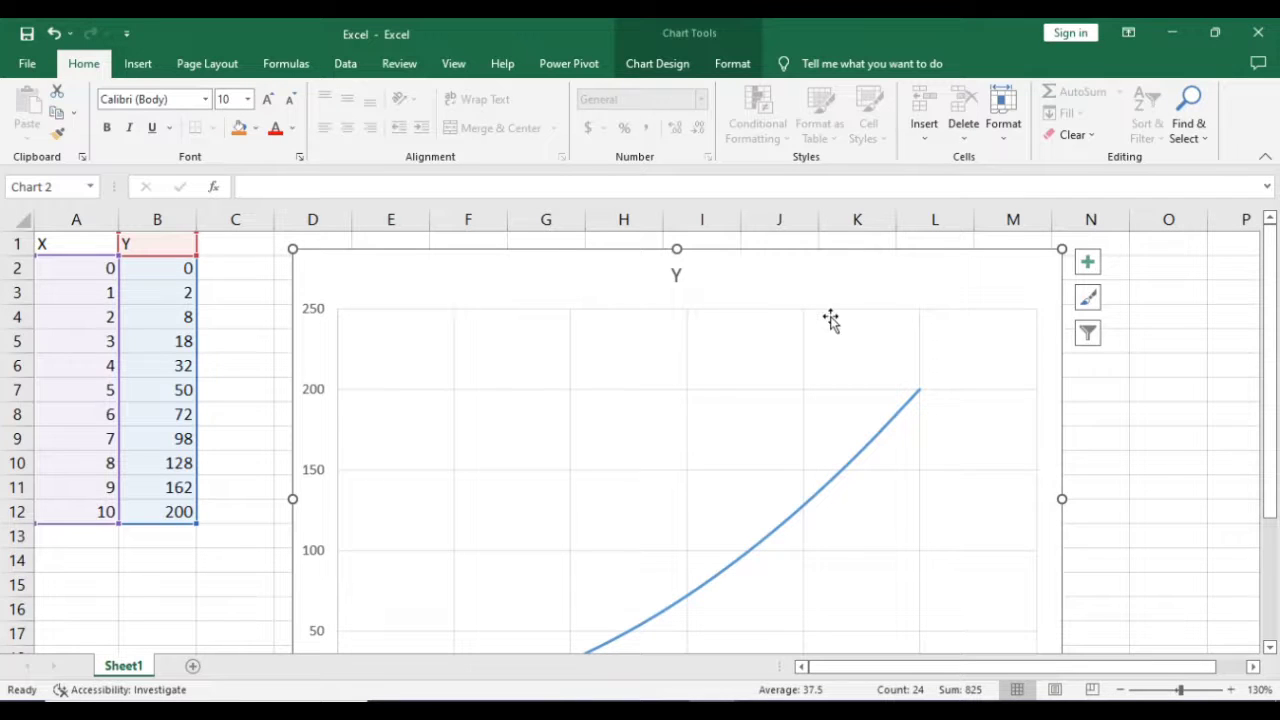
Step: Examine the plotted curve and both value axes of the whole chart, with the worksheet at 100% zoom
left_click(1167, 375)
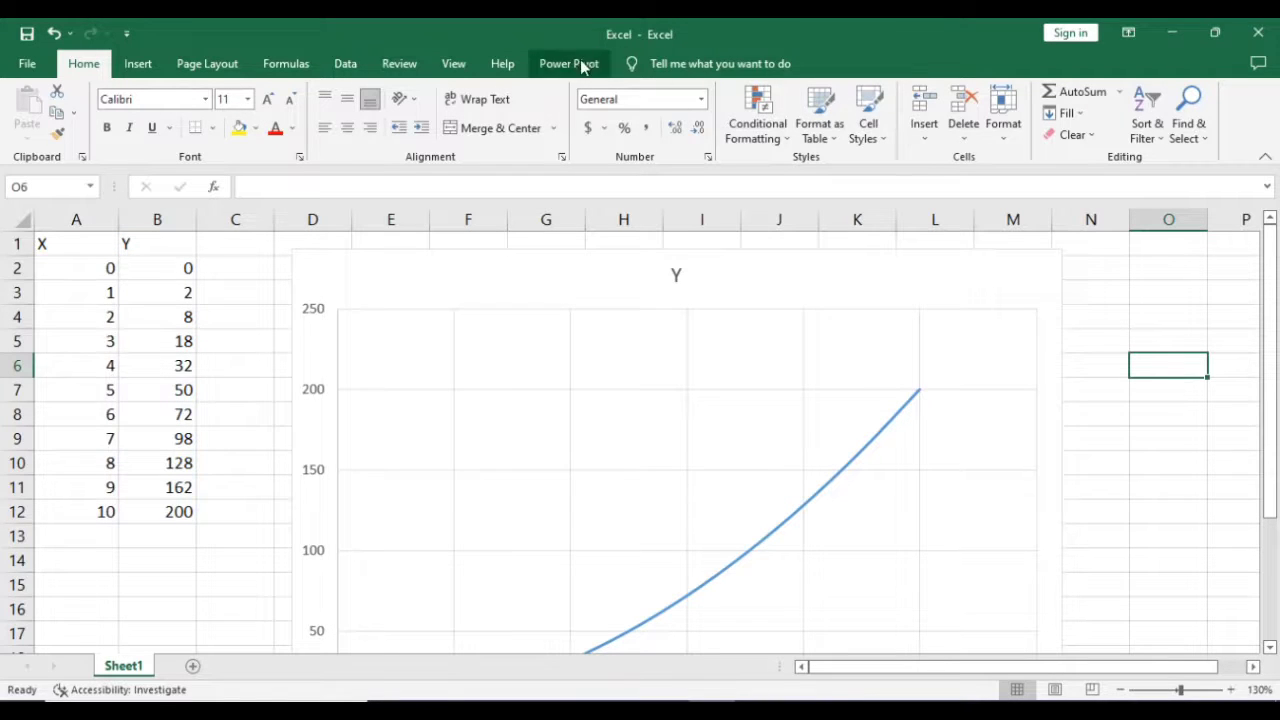
left_click(766, 302)
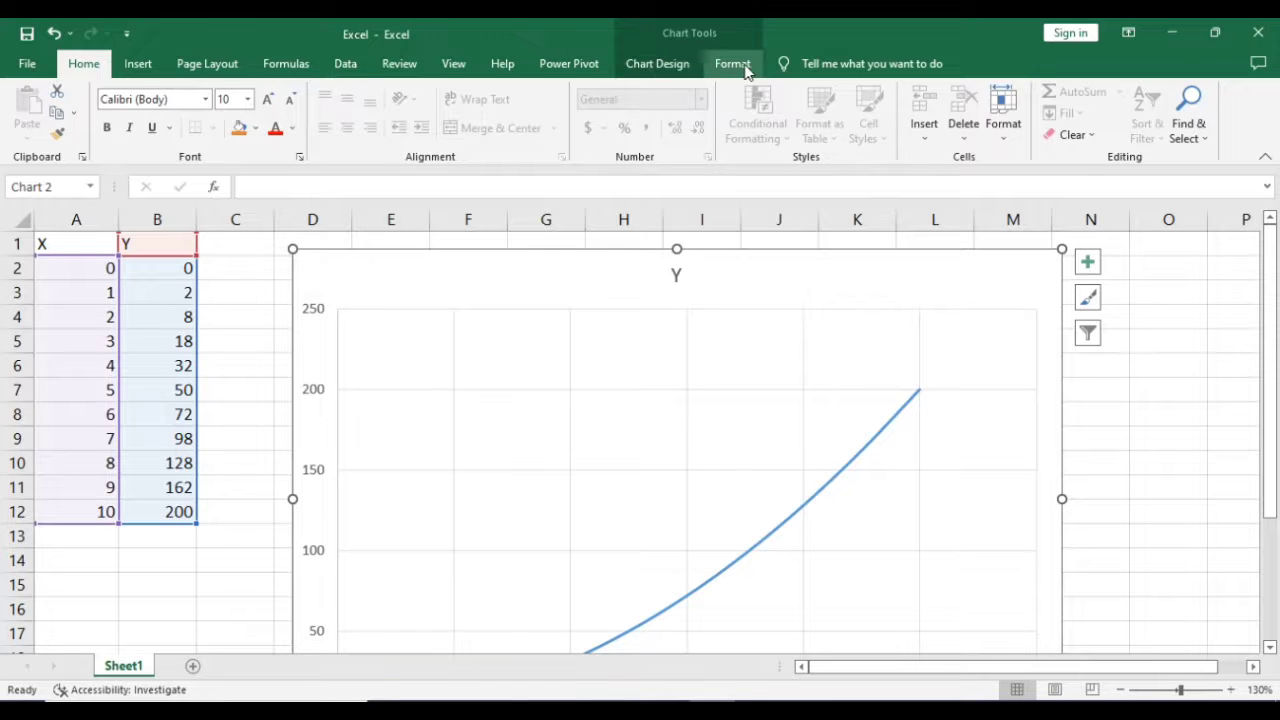
mouse_move(1275, 330)
left_mouse_down()
mouse_move(1275, 465)
mouse_move(1275, 337)
left_mouse_up()
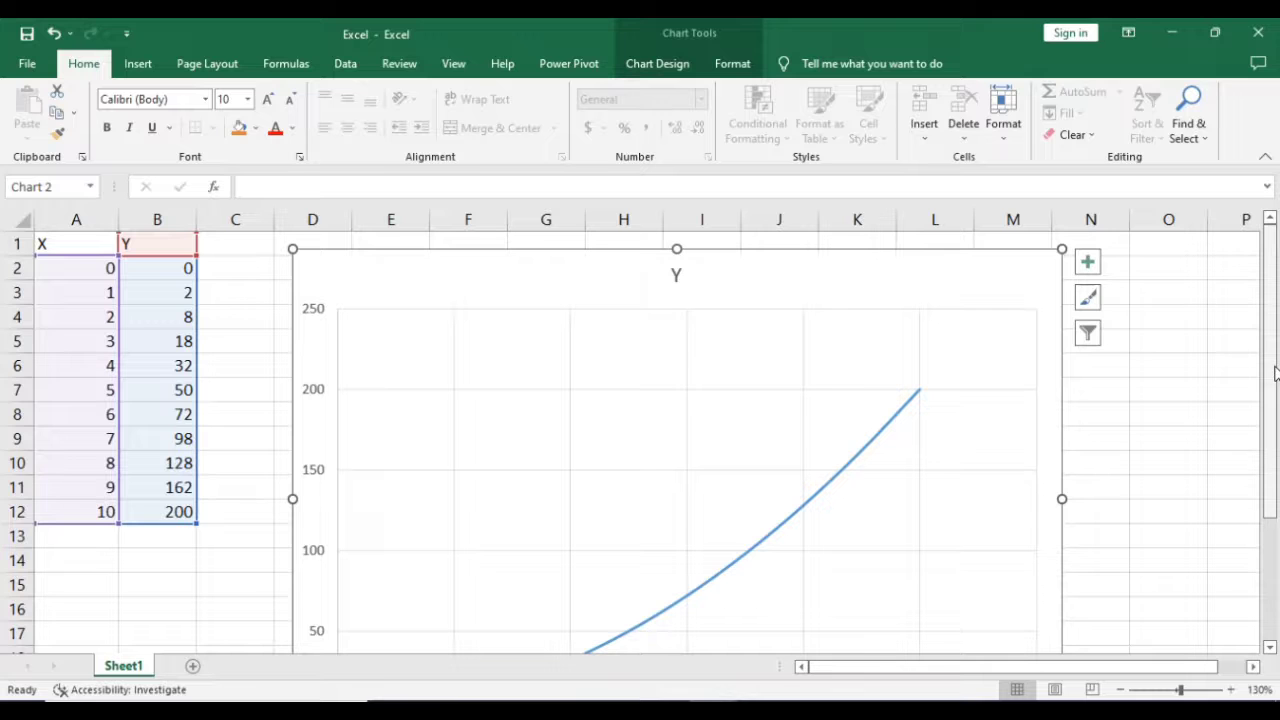
mouse_move(1273, 373)
left_mouse_down()
mouse_move(1274, 476)
mouse_move(1274, 357)
left_mouse_up()
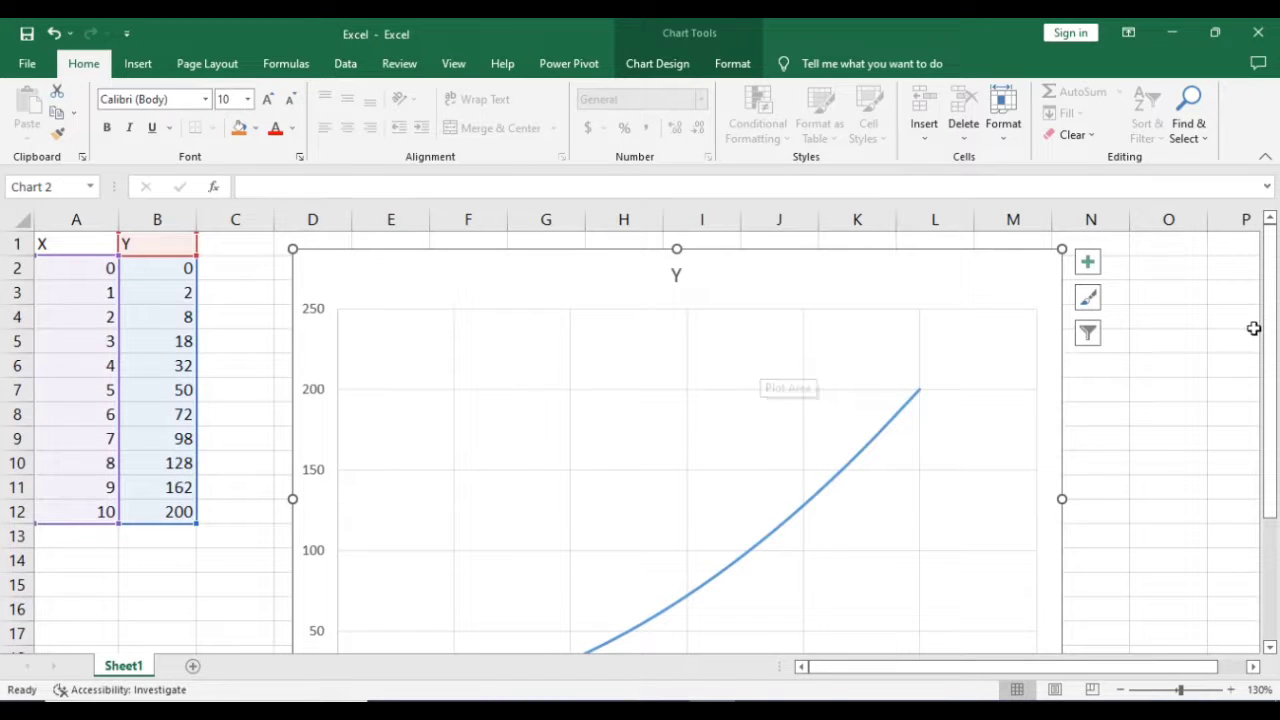
mouse_move(1272, 328)
left_mouse_down()
mouse_move(1272, 393)
mouse_move(1275, 336)
left_mouse_up()
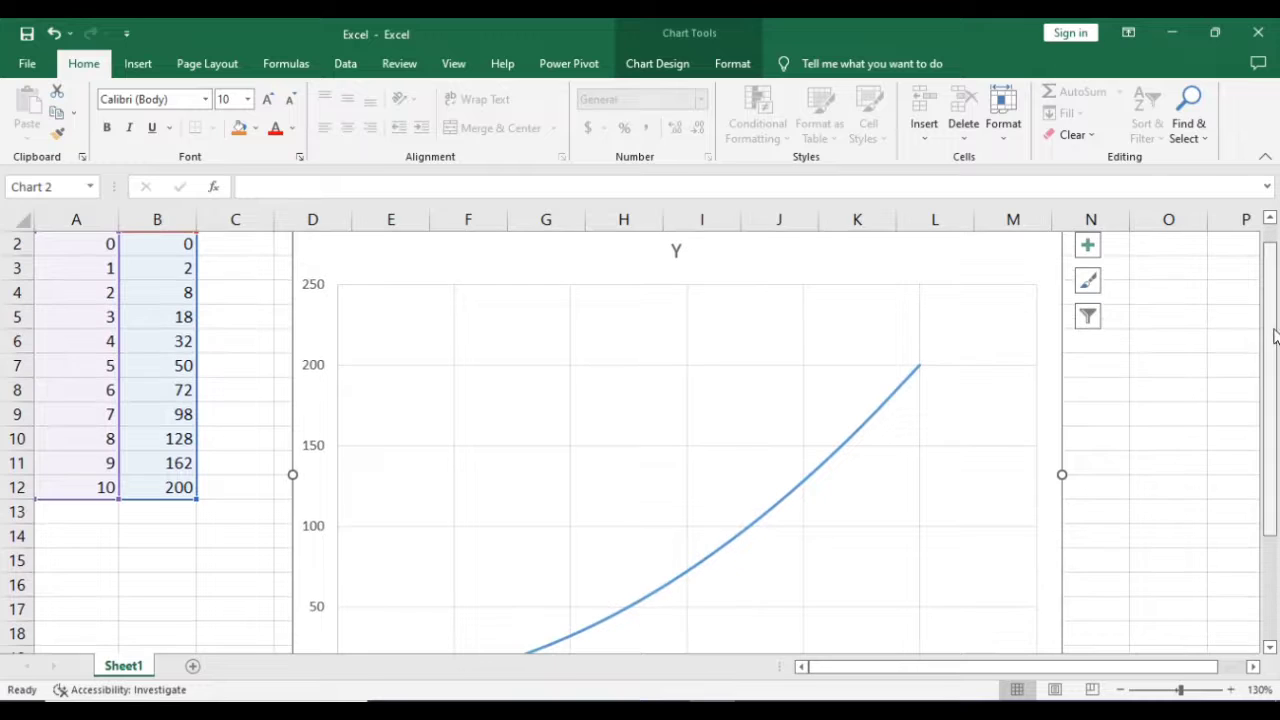
left_click(318, 290)
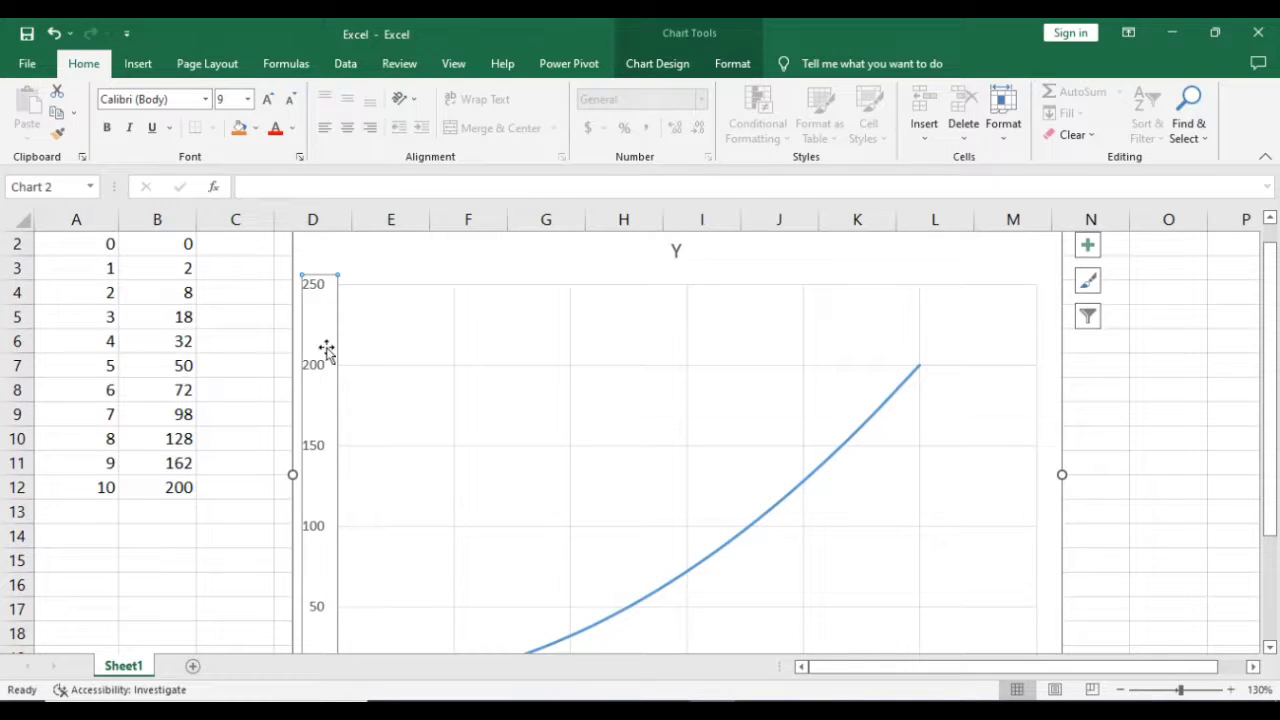
left_click_drag(1270, 365, 1269, 521)
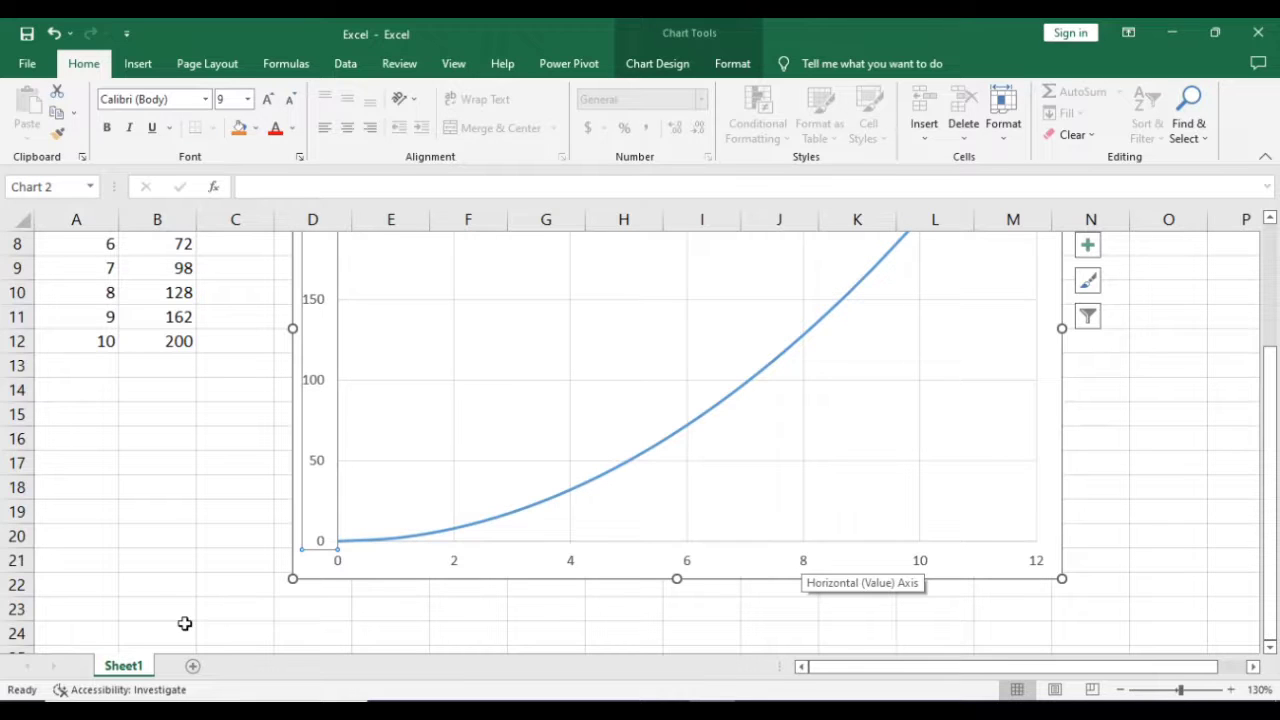
left_click(160, 561)
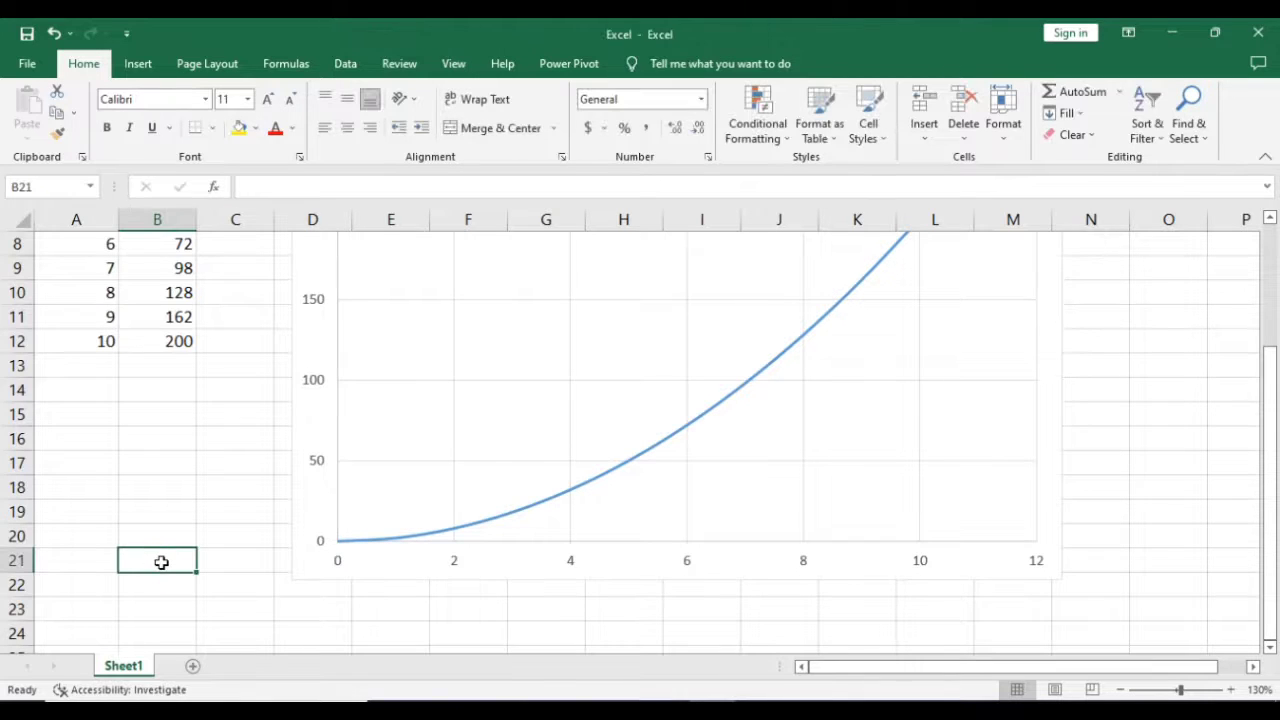
scroll(160, 562, "down", 2, "ctrl")
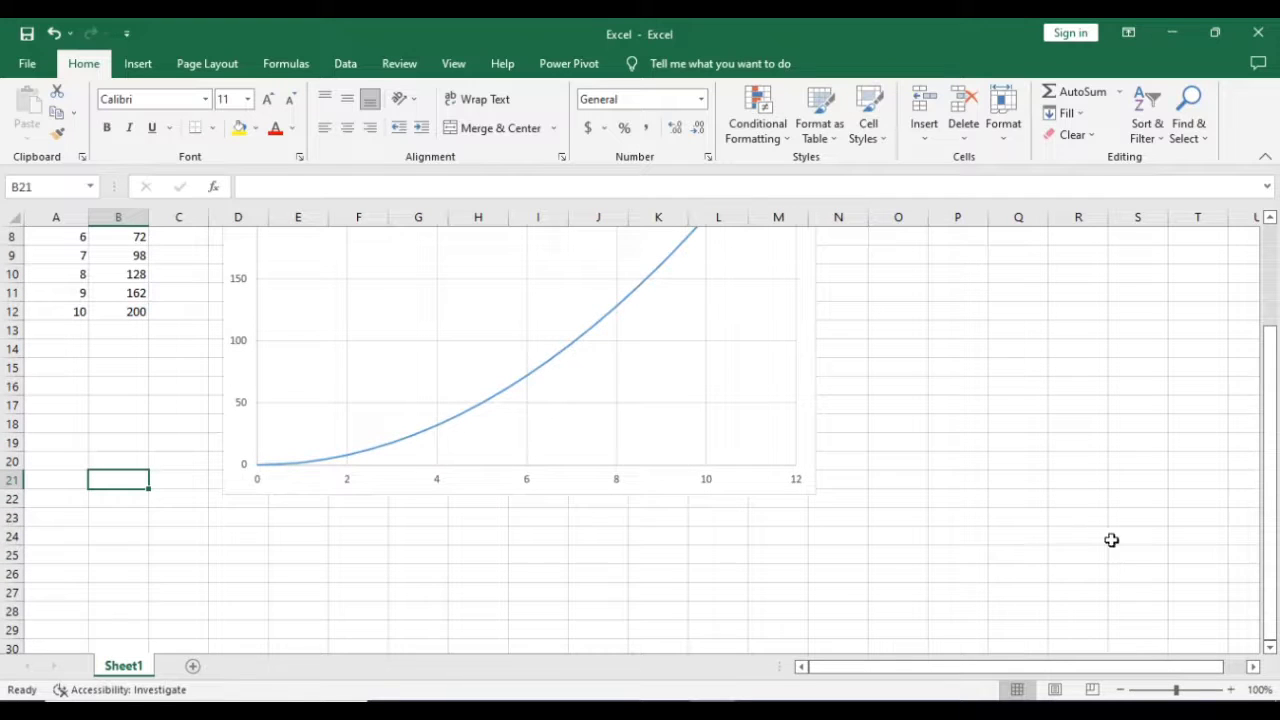
left_click_drag(1272, 500, 1272, 486)
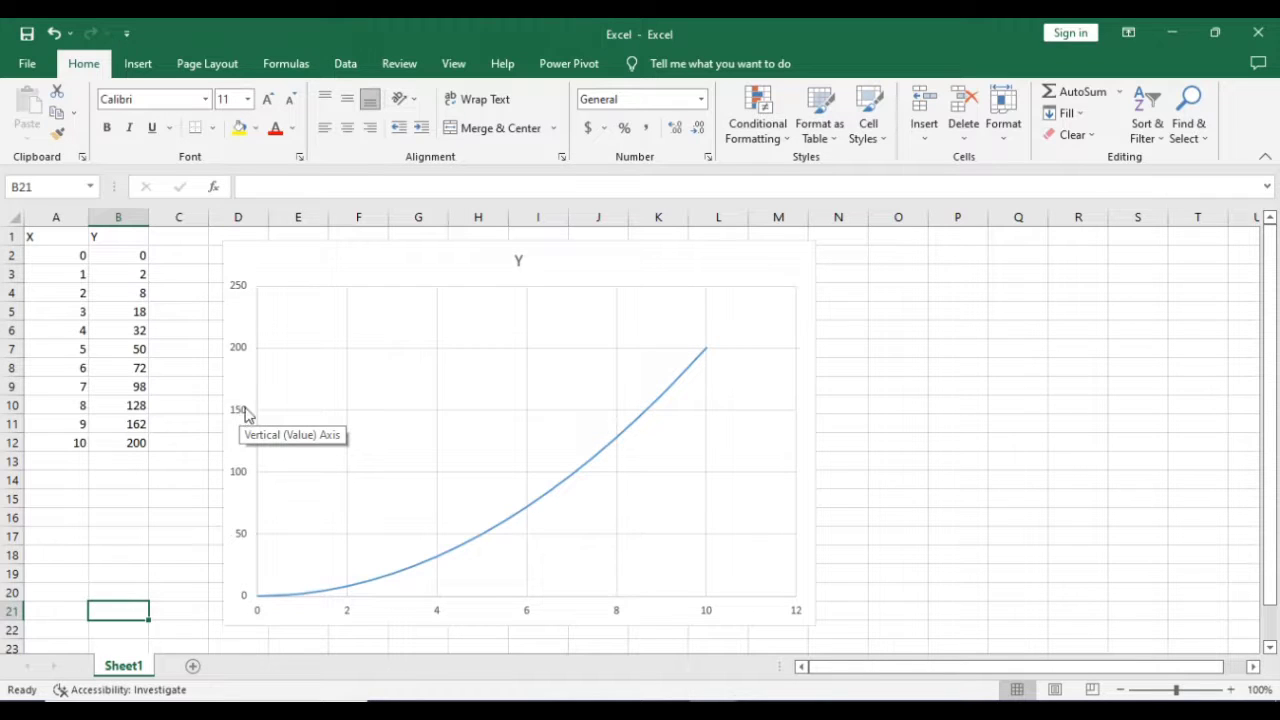
left_click(469, 281)
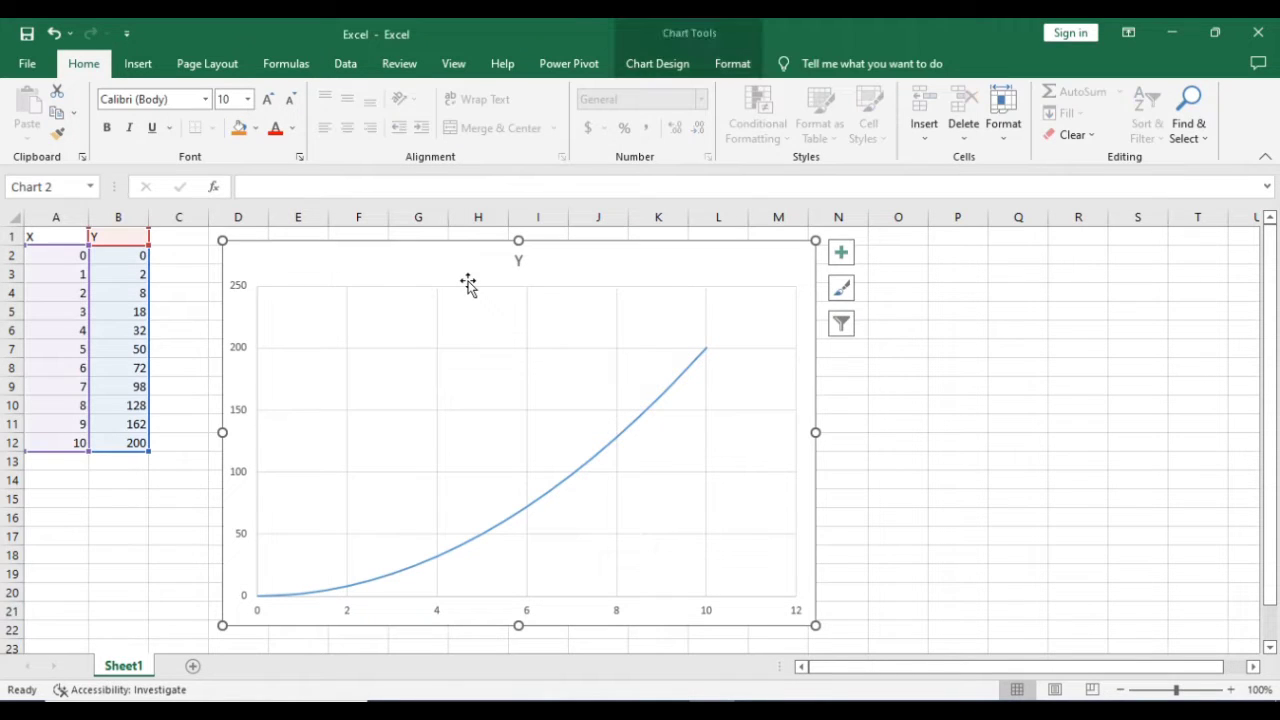
left_click(682, 67)
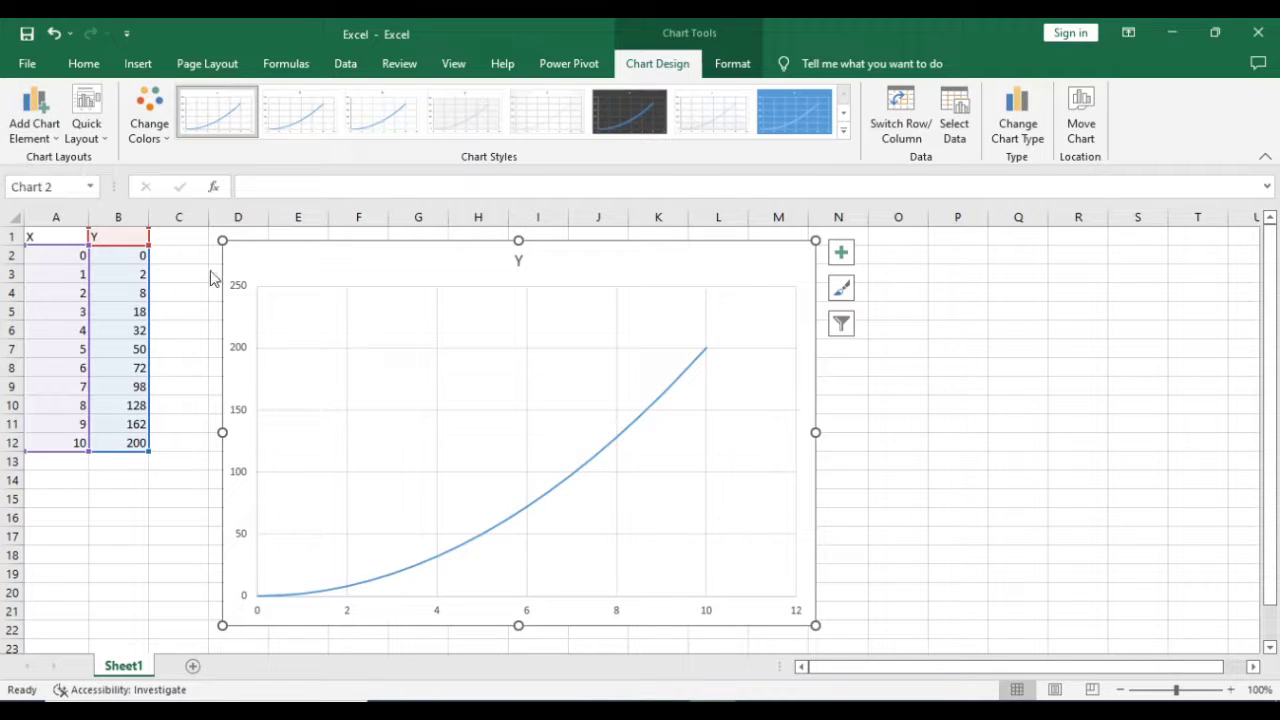
left_click(55, 140)
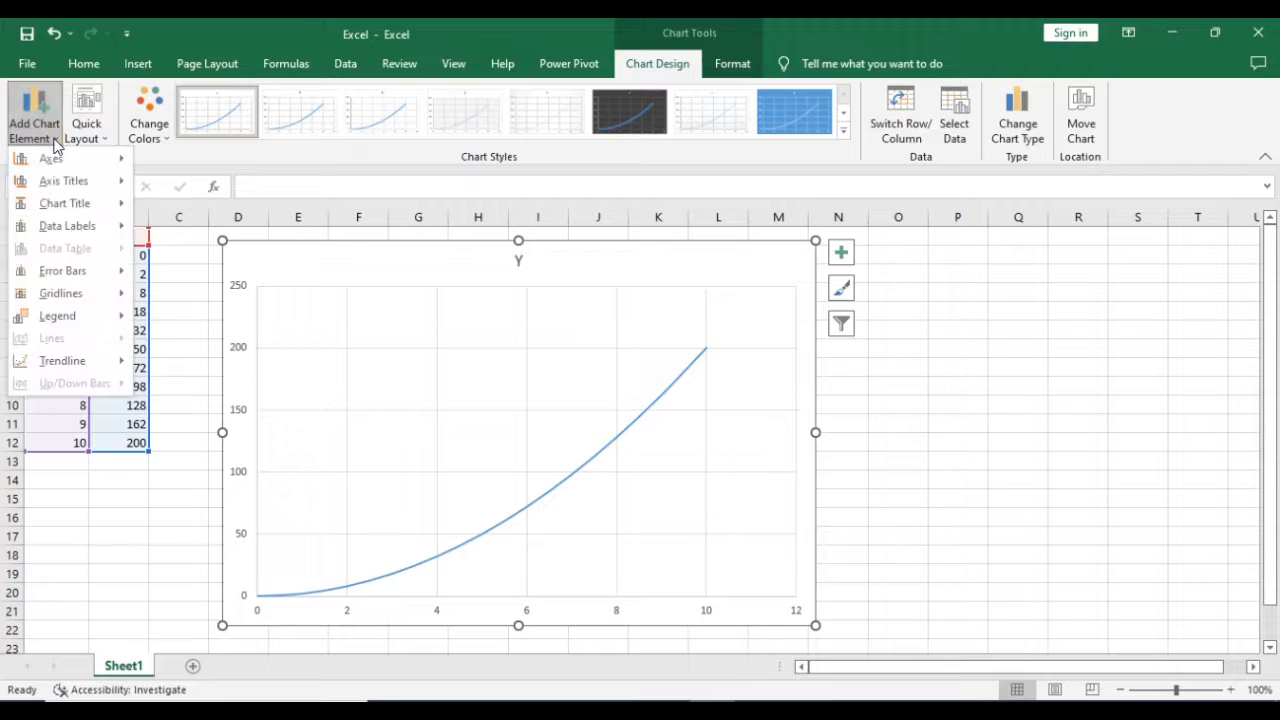
mouse_move(72, 163)
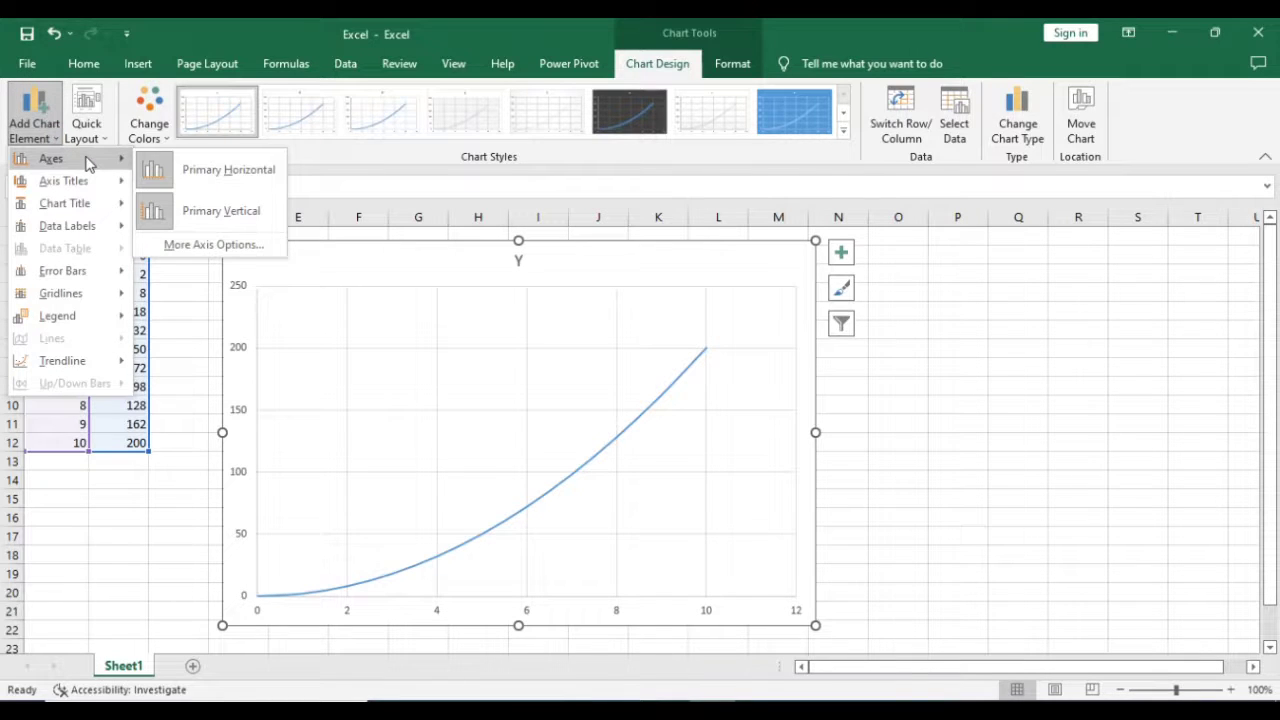
left_click(212, 162)
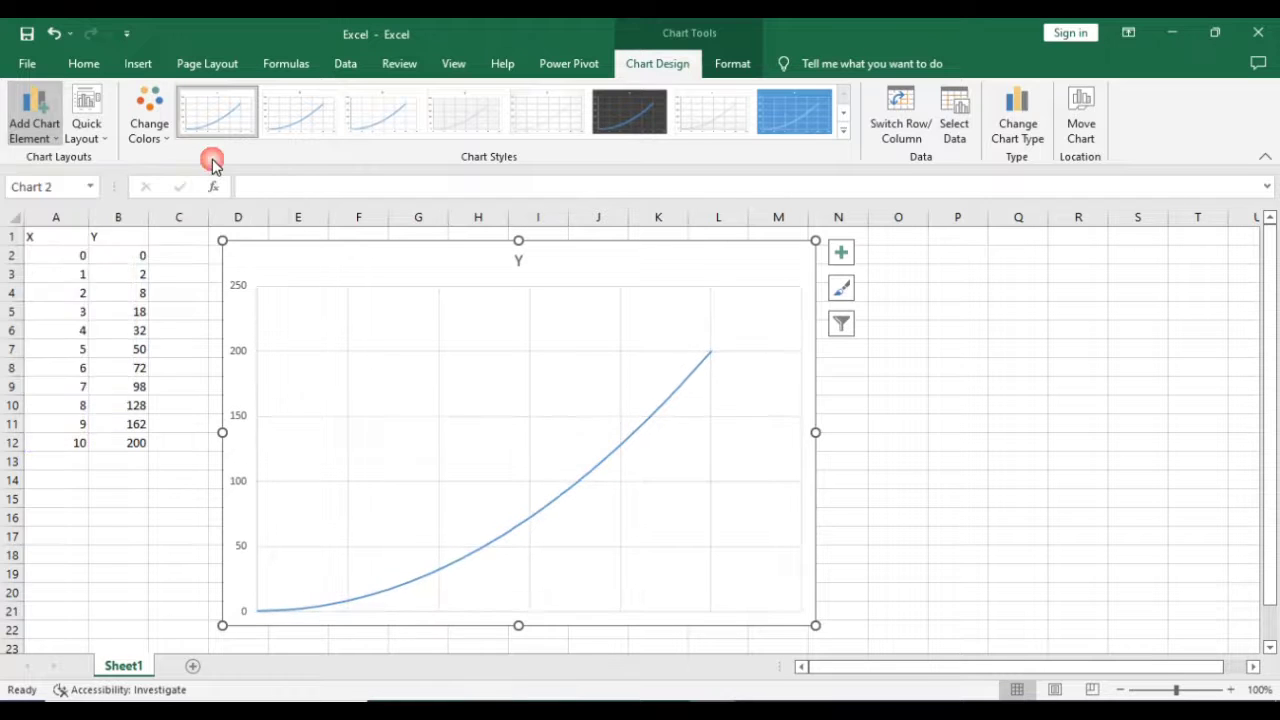
left_click(46, 130)
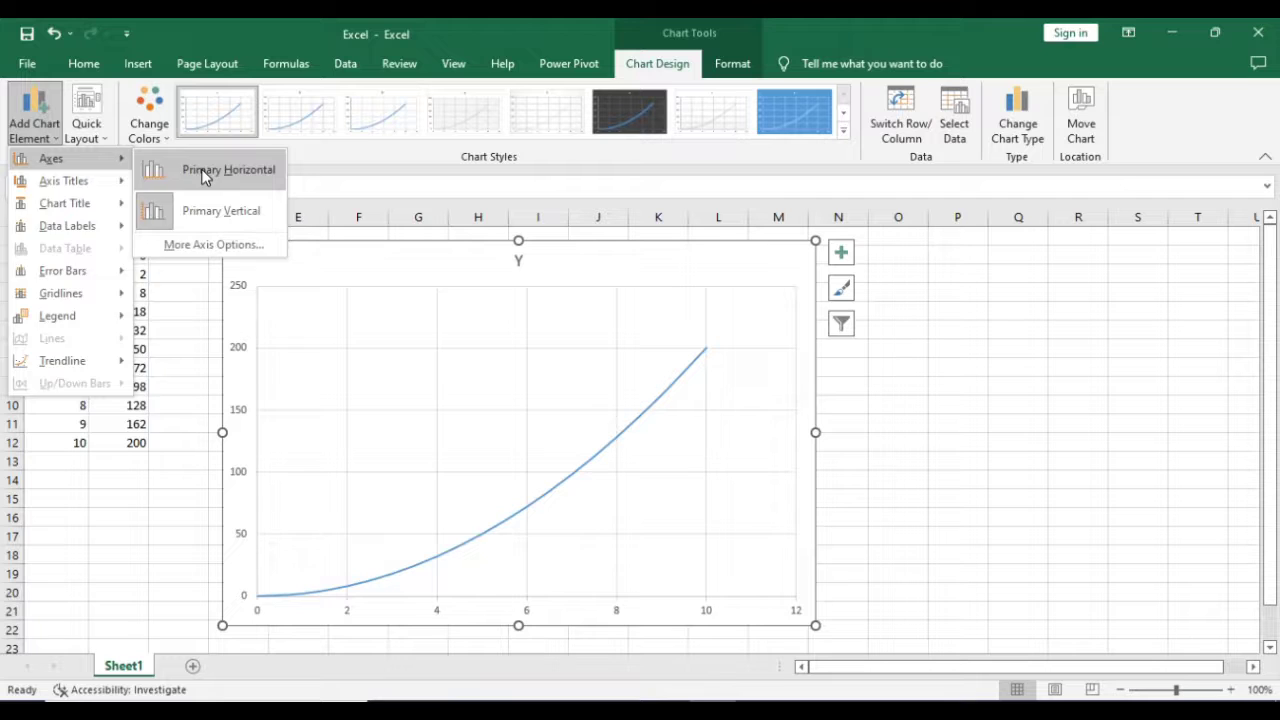
left_click(203, 172)
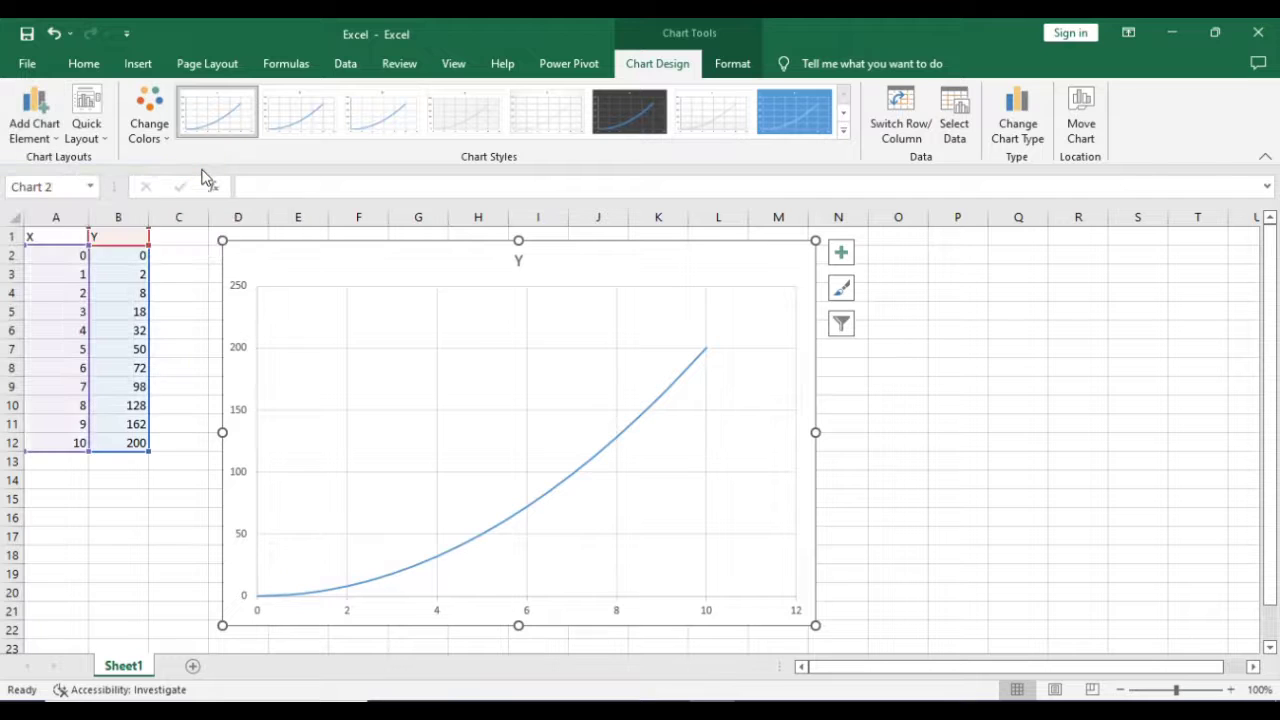
Step: Add a primary horizontal axis title to the chart and replace its placeholder text with X
left_click(58, 143)
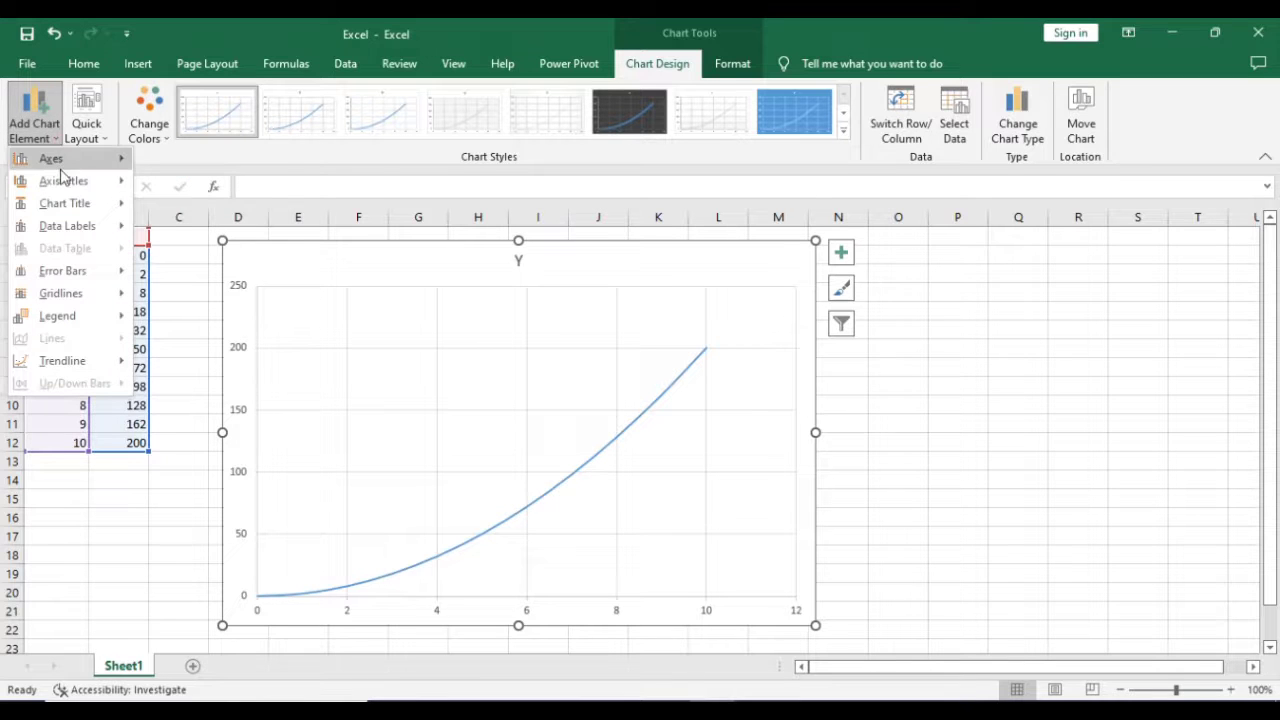
mouse_move(80, 185)
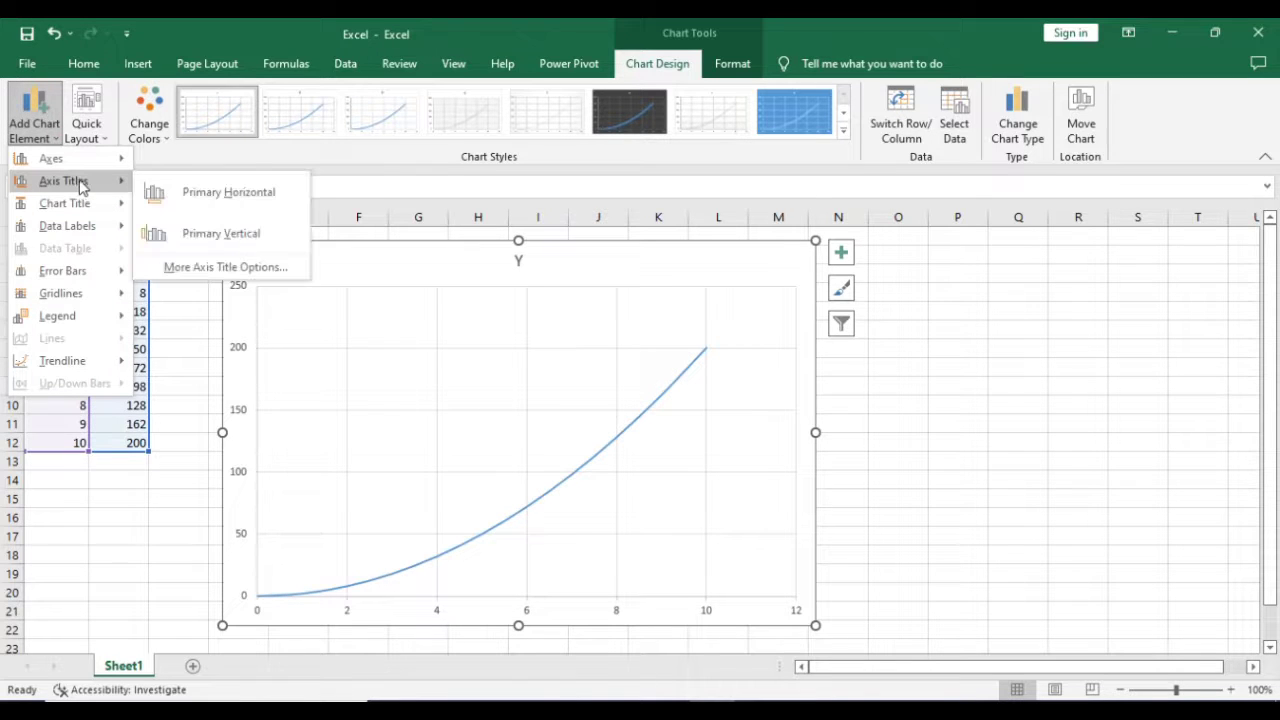
left_click(222, 197)
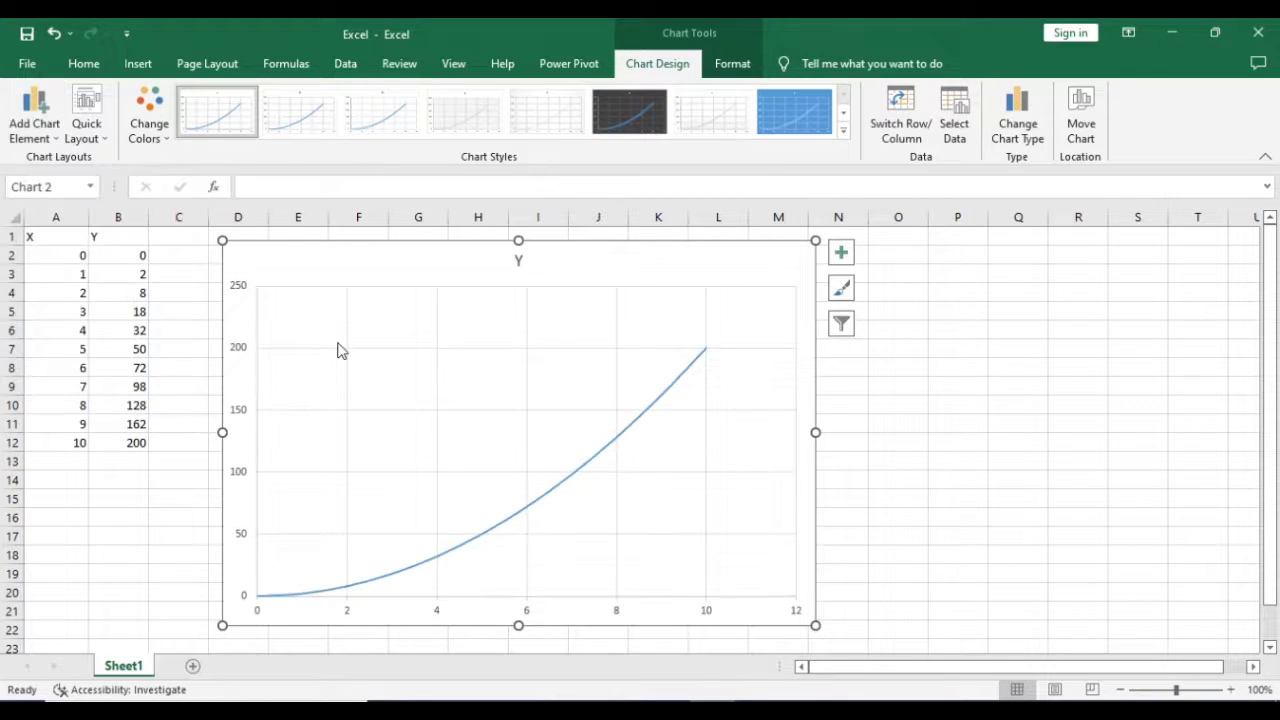
left_click(545, 603)
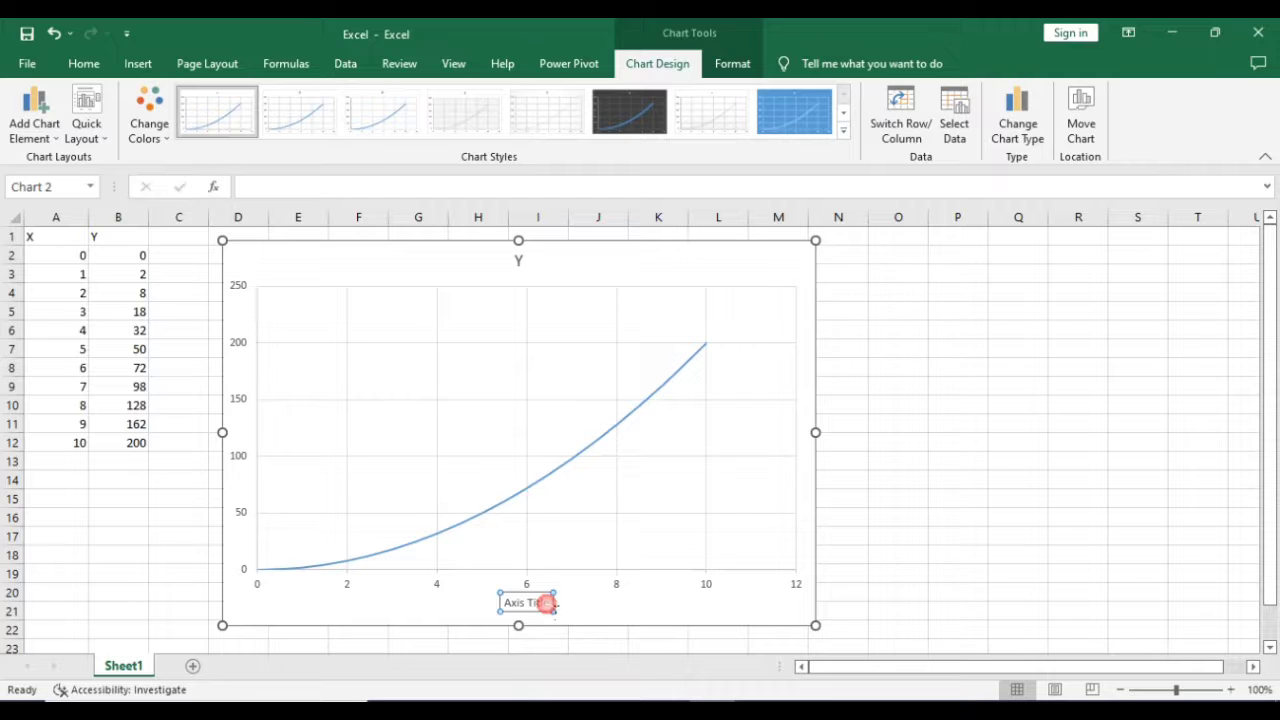
key("BackSpace")
key("BackSpace")
key("BackSpace")
key("BackSpace")
key("BackSpace")
key("BackSpace")
key("BackSpace")
key("BackSpace")
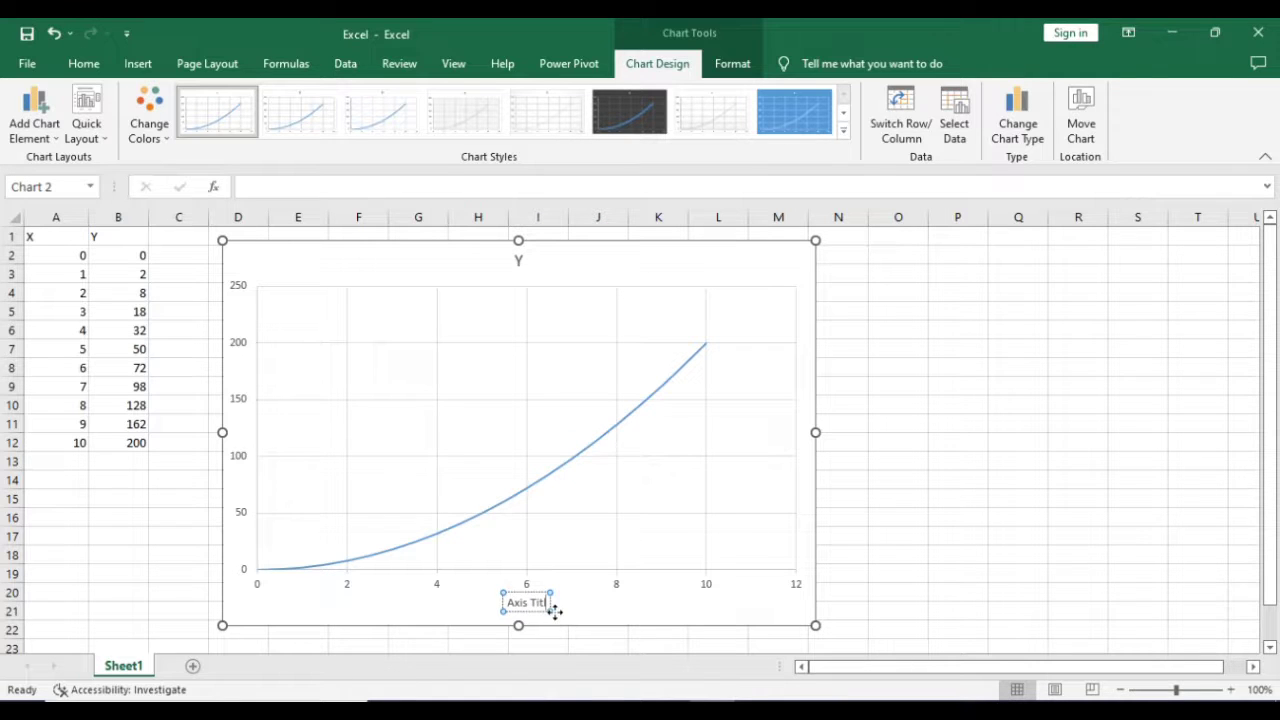
key("BackSpace")
key("BackSpace")
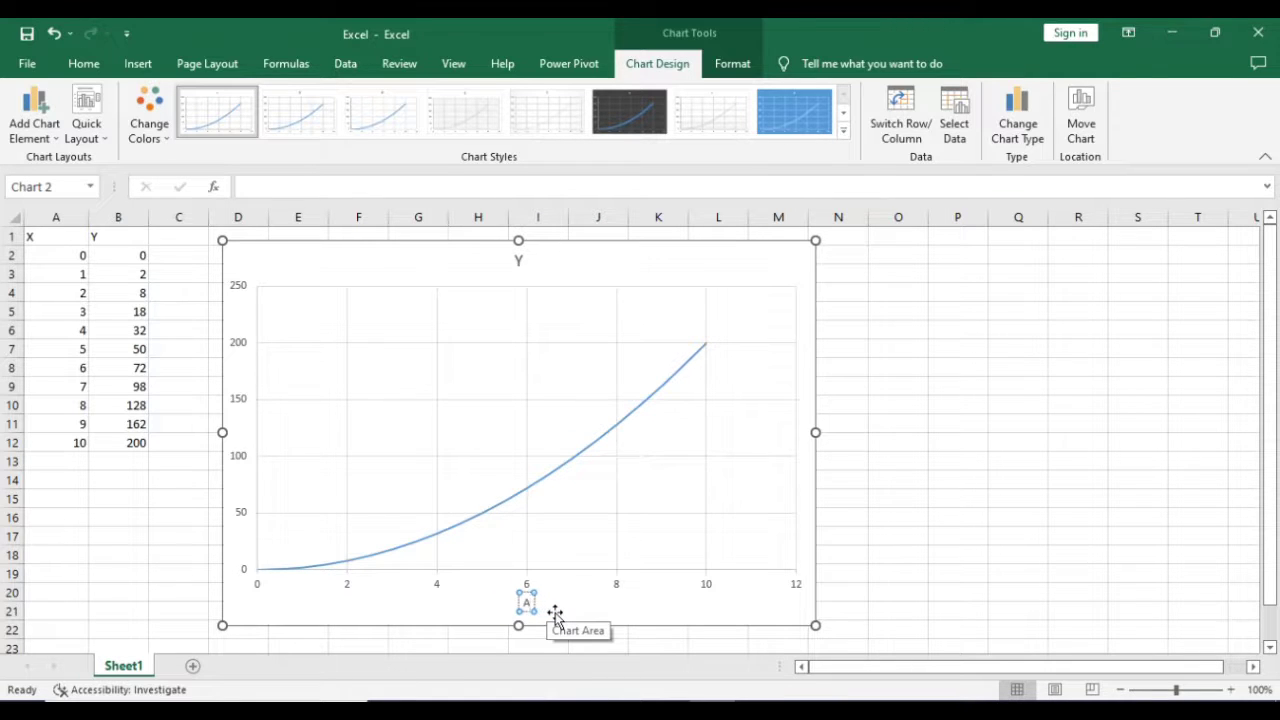
type("X")
left_click(560, 612)
Step: Format the horizontal axis title X as bold with font size 14
left_click(529, 600)
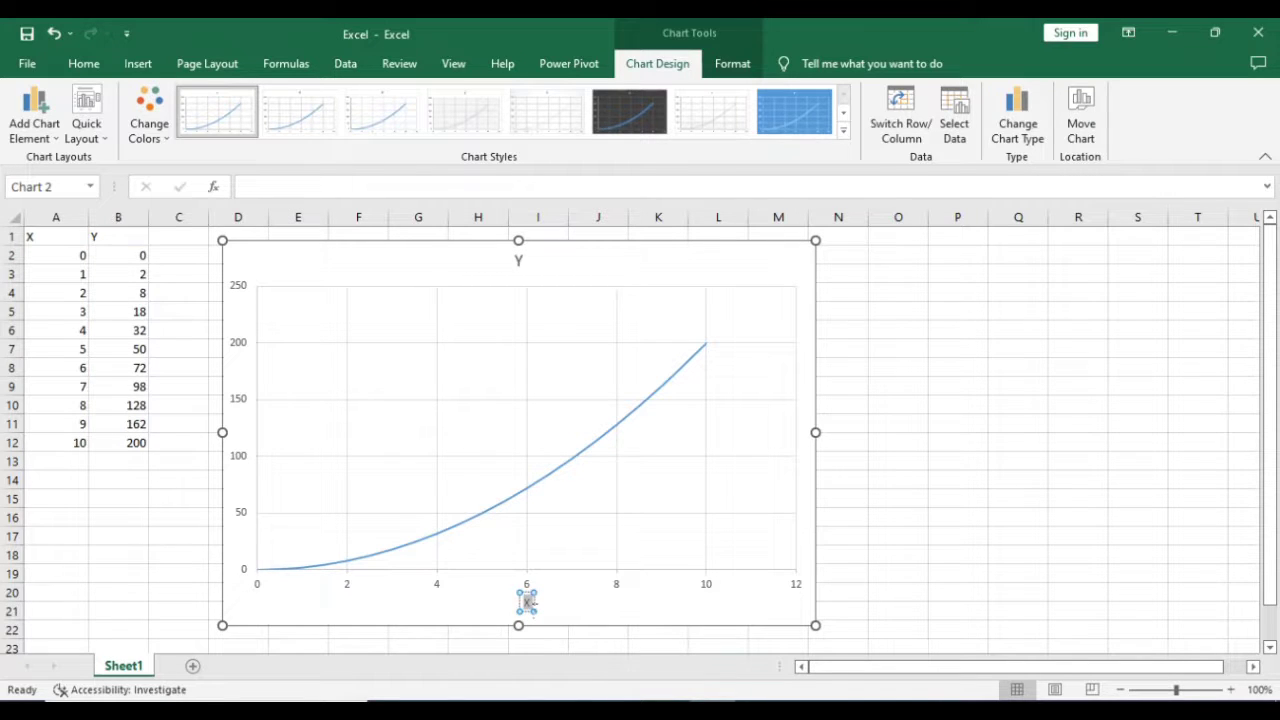
left_click(562, 619)
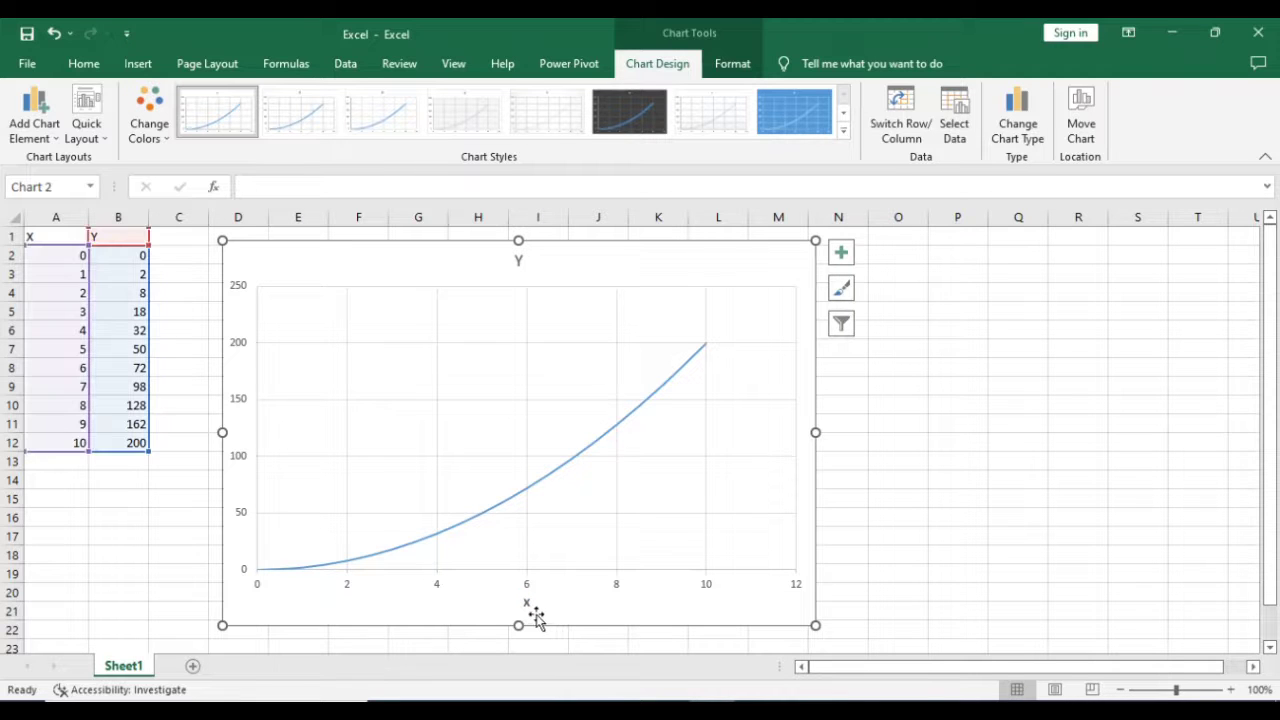
left_click(527, 603)
left_click(534, 605)
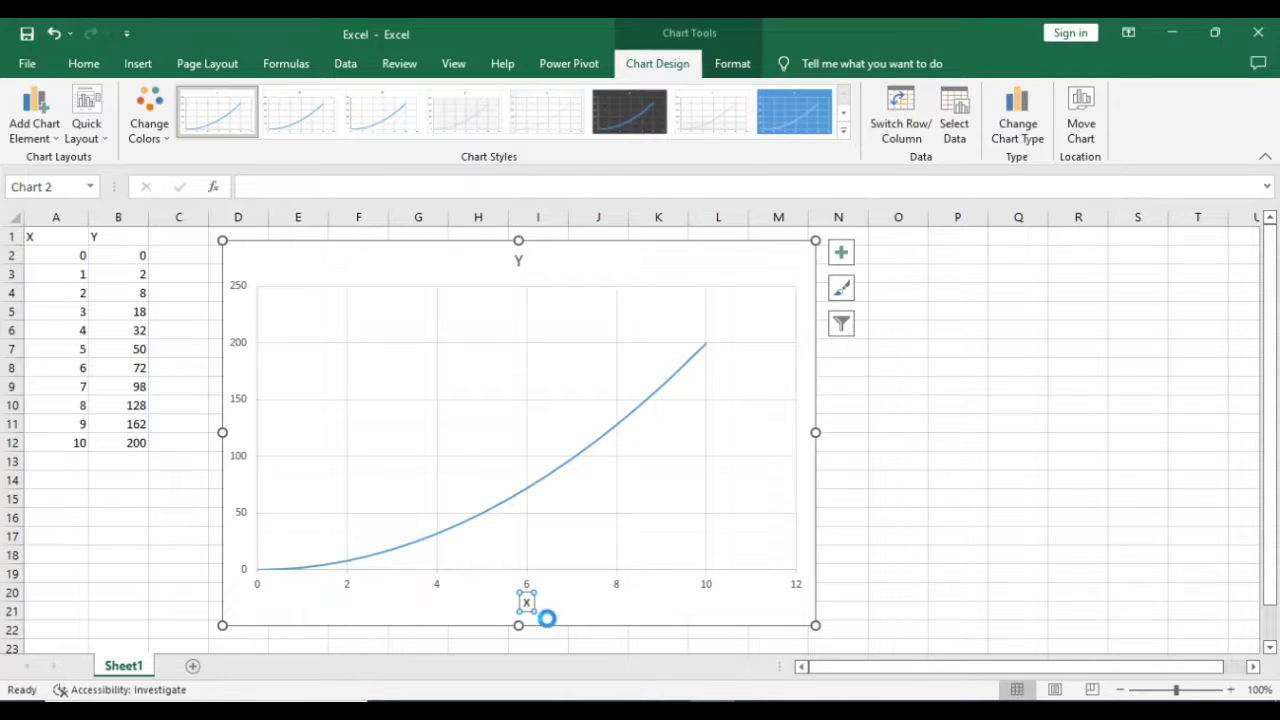
left_click(580, 615)
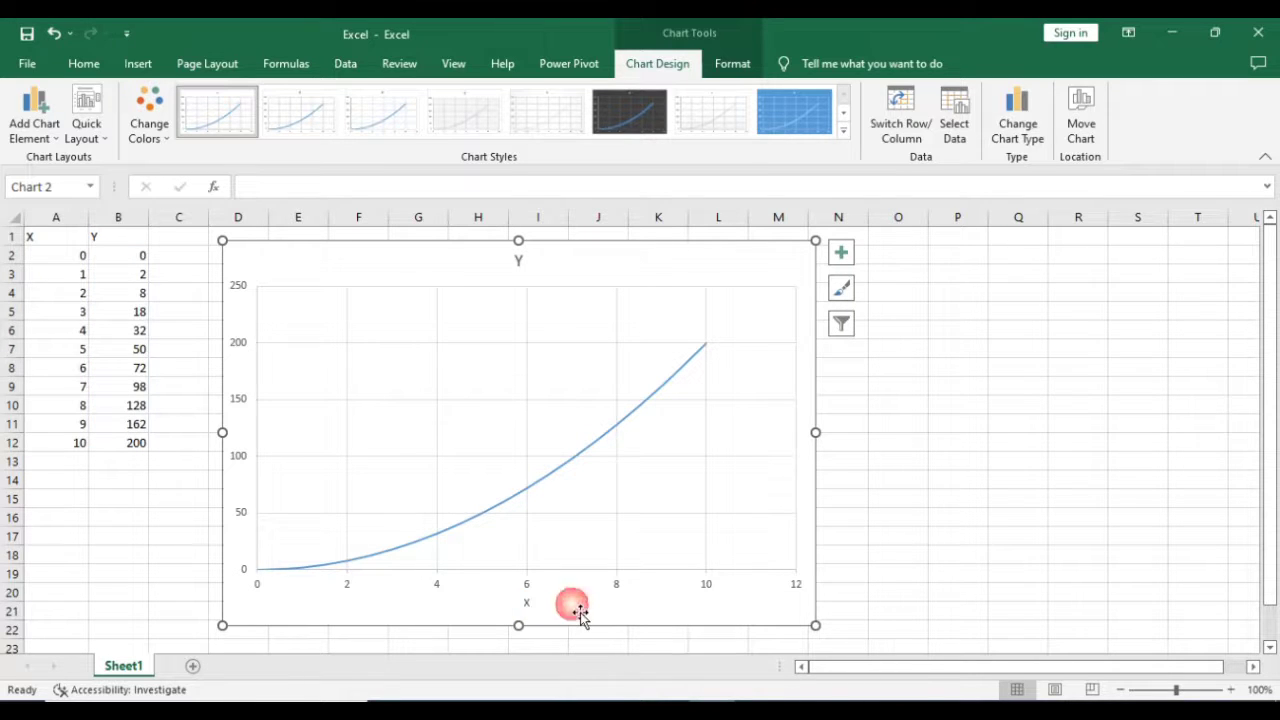
left_click(528, 603)
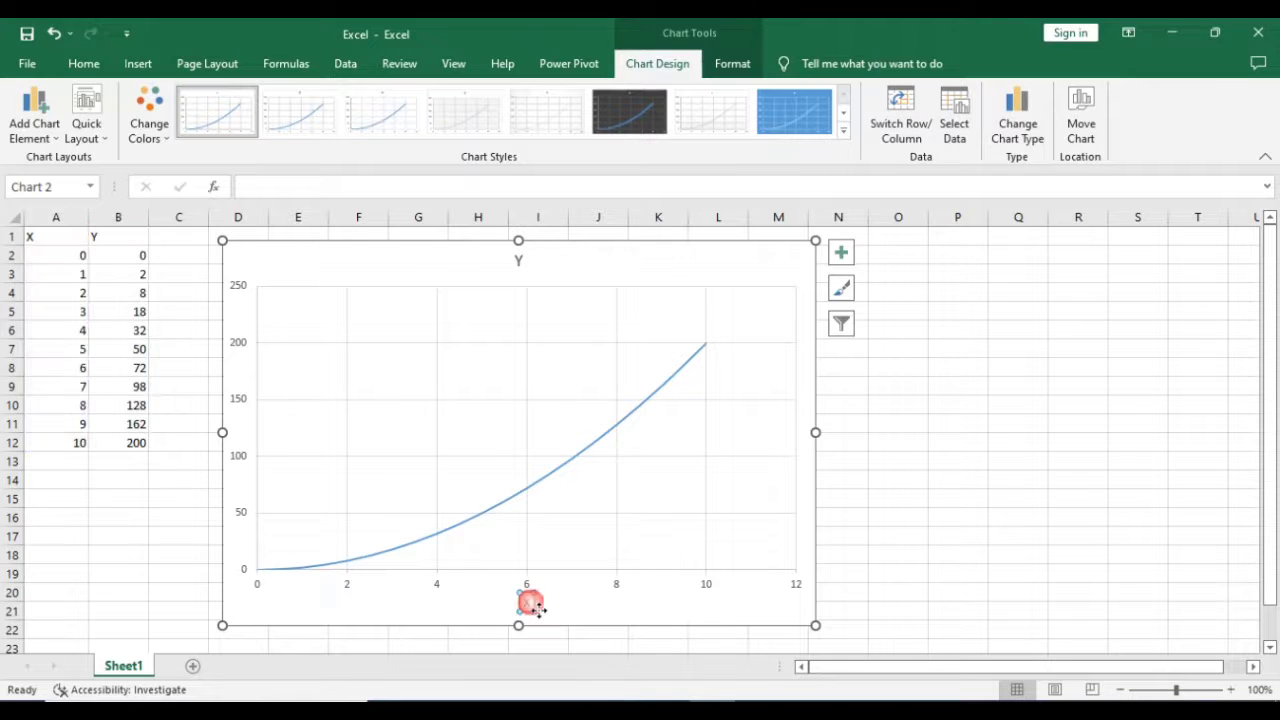
left_click(86, 64)
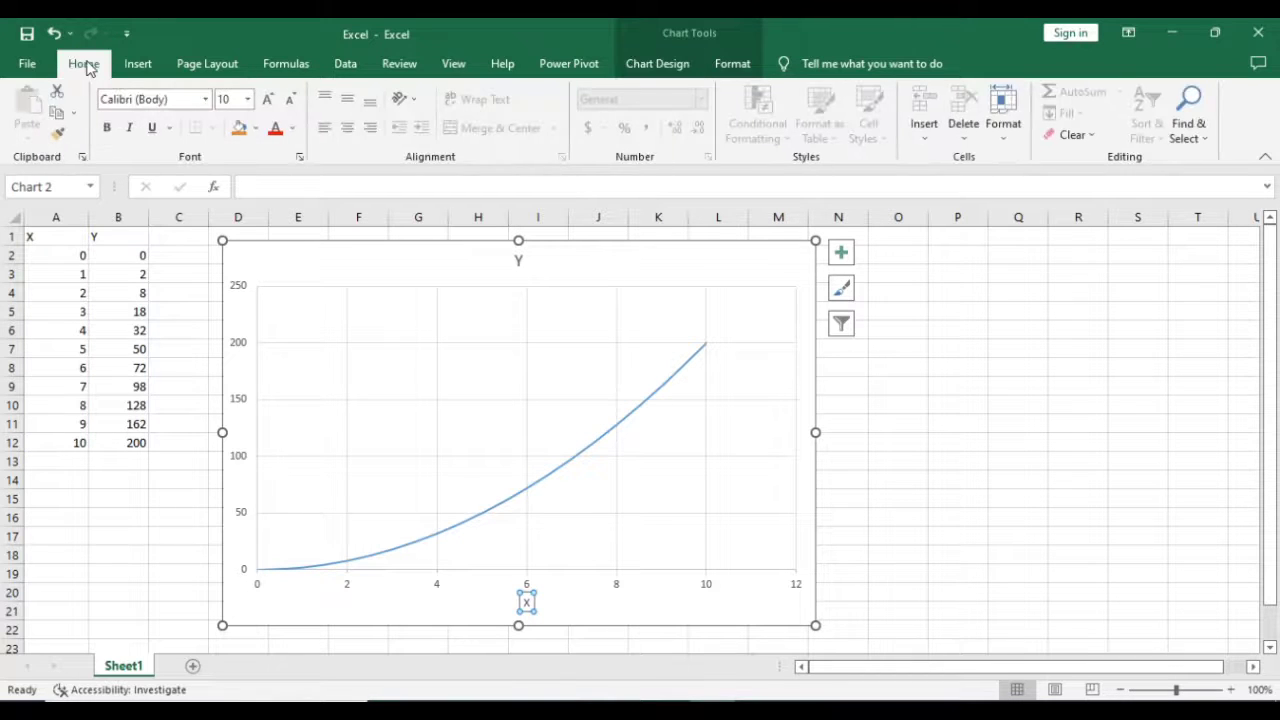
left_click(247, 100)
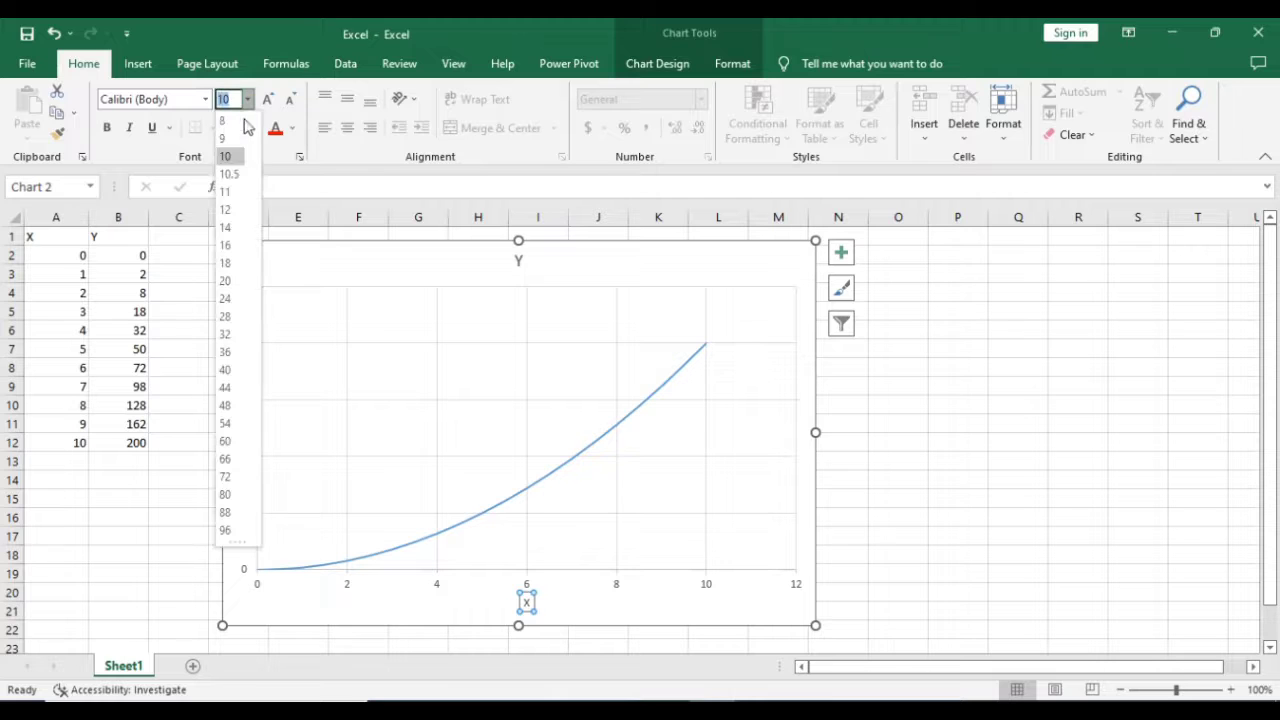
left_click(226, 228)
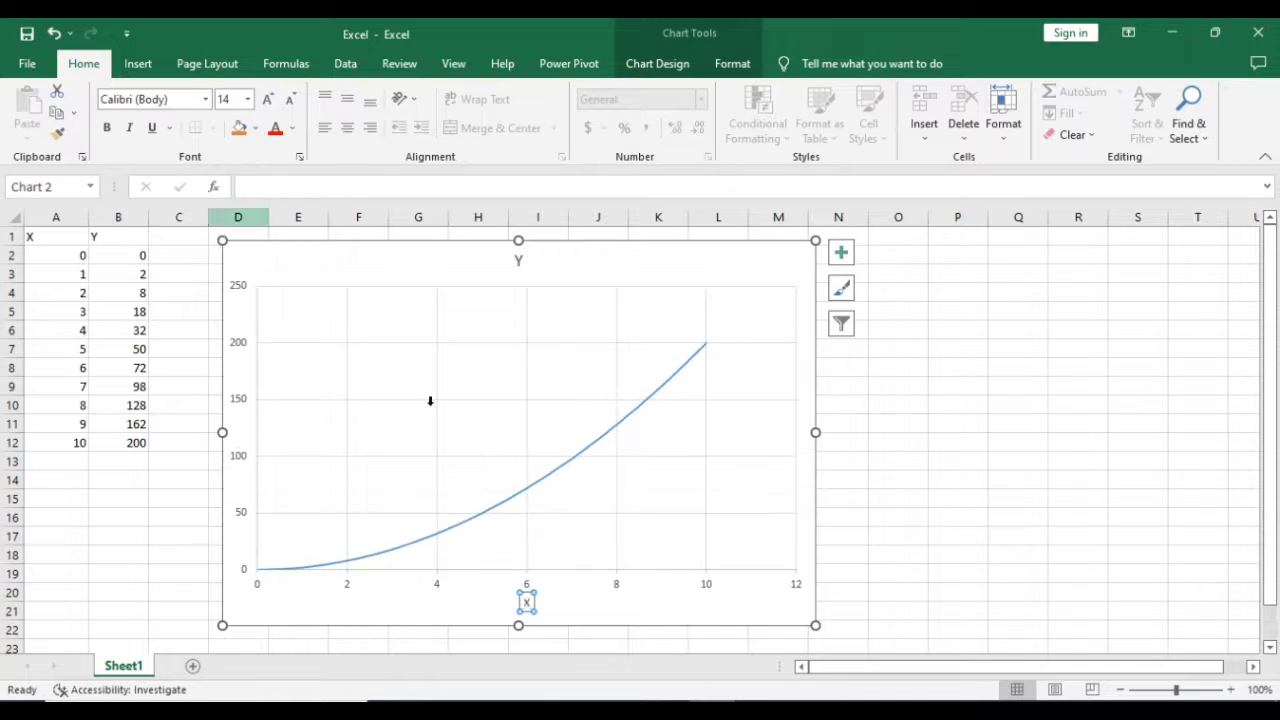
left_click(108, 128)
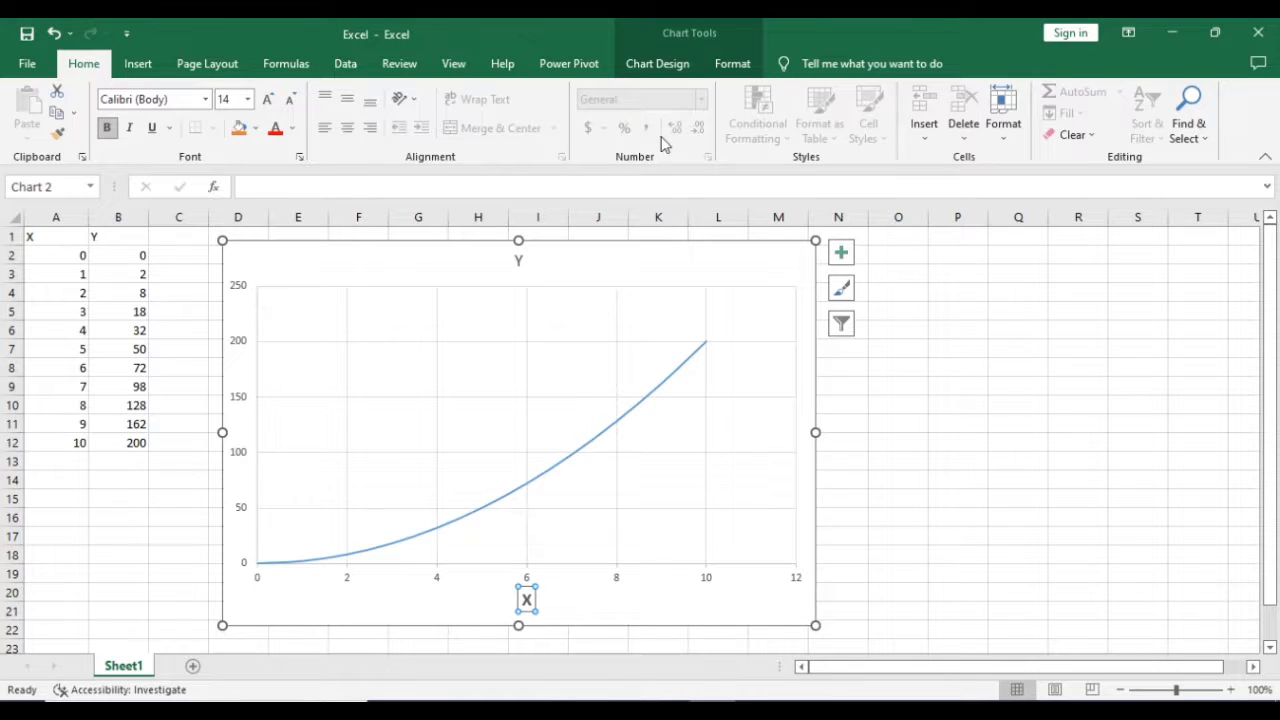
Step: Add a primary vertical axis title to the chart and replace its placeholder text with Y
left_click(660, 64)
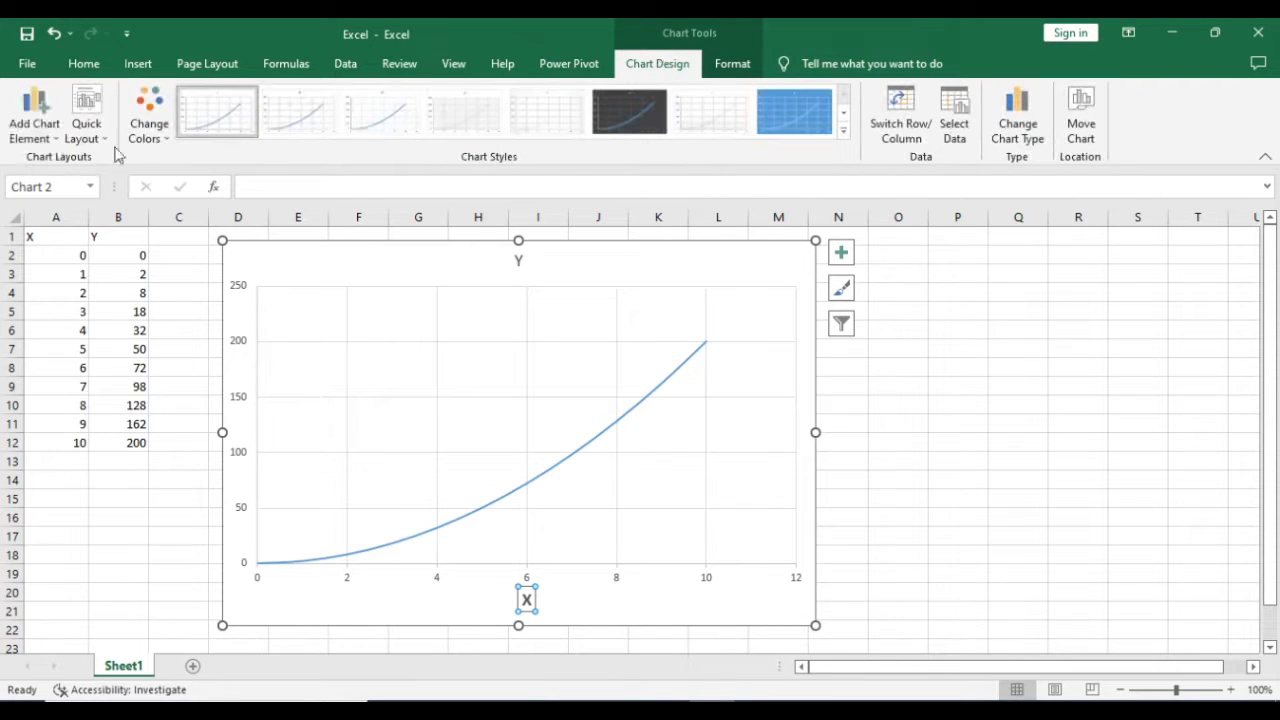
right_click(55, 145)
left_click(52, 138)
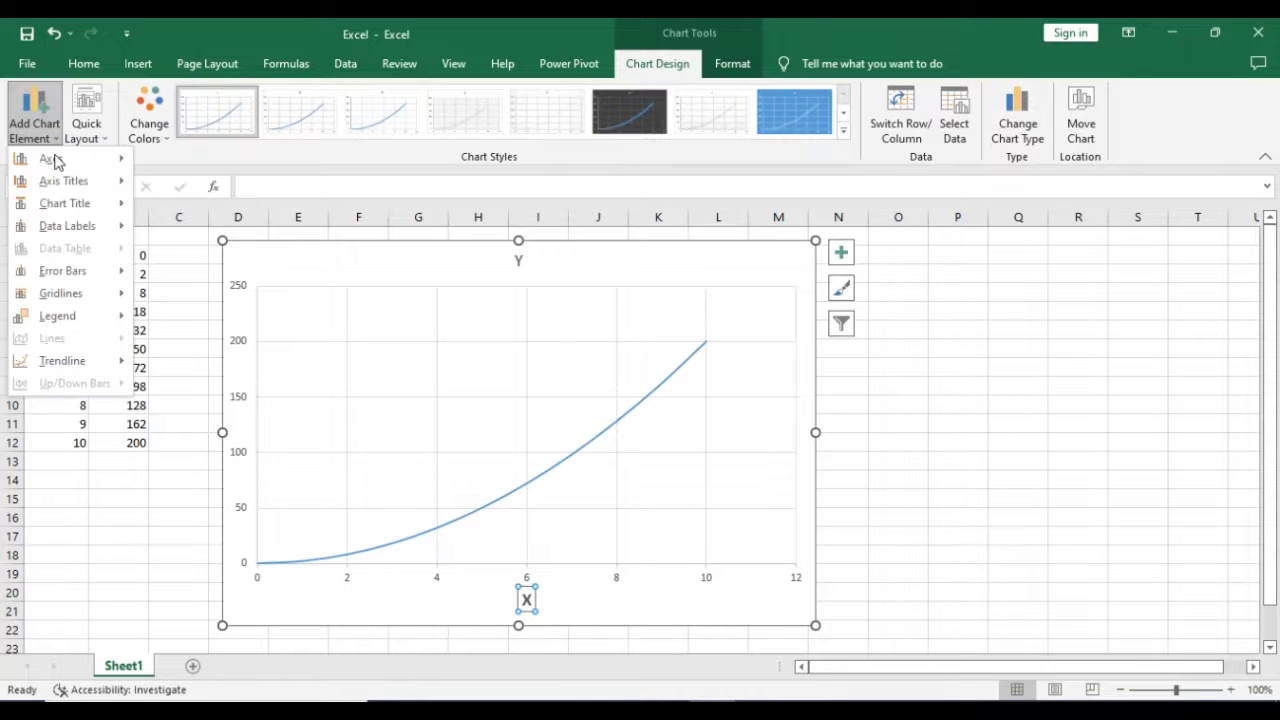
mouse_move(82, 186)
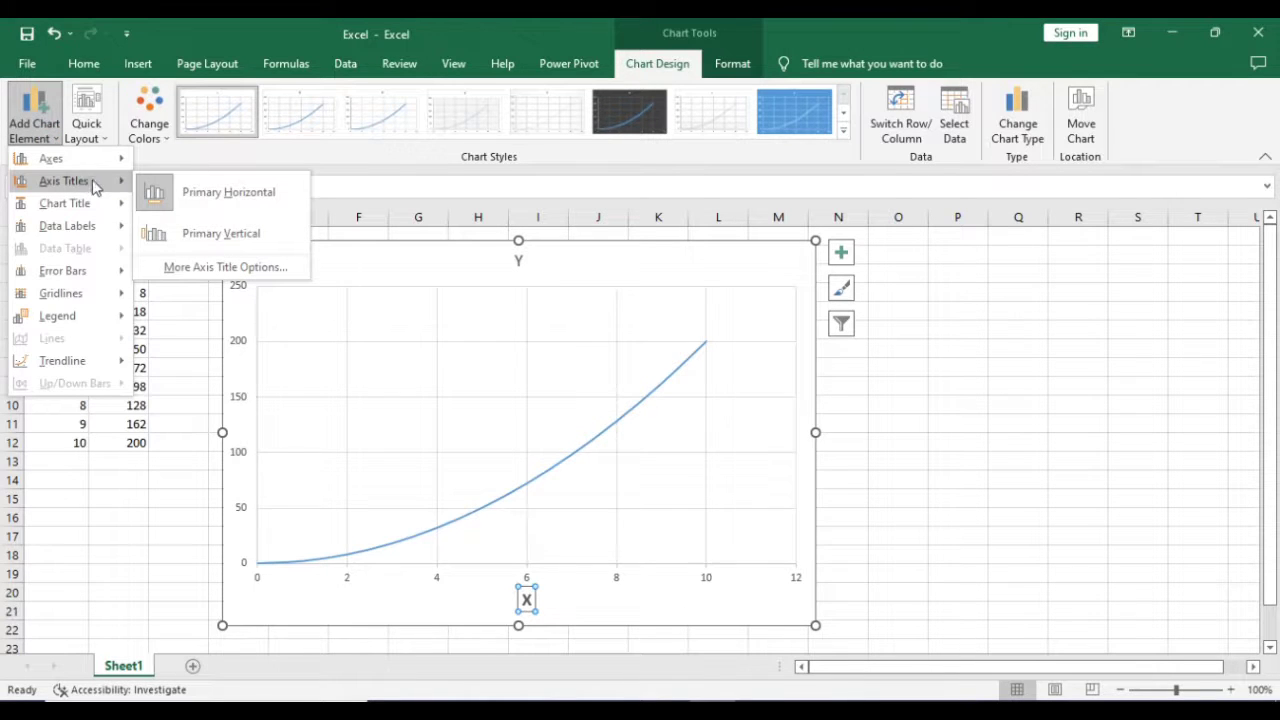
left_click(203, 238)
left_click(252, 410)
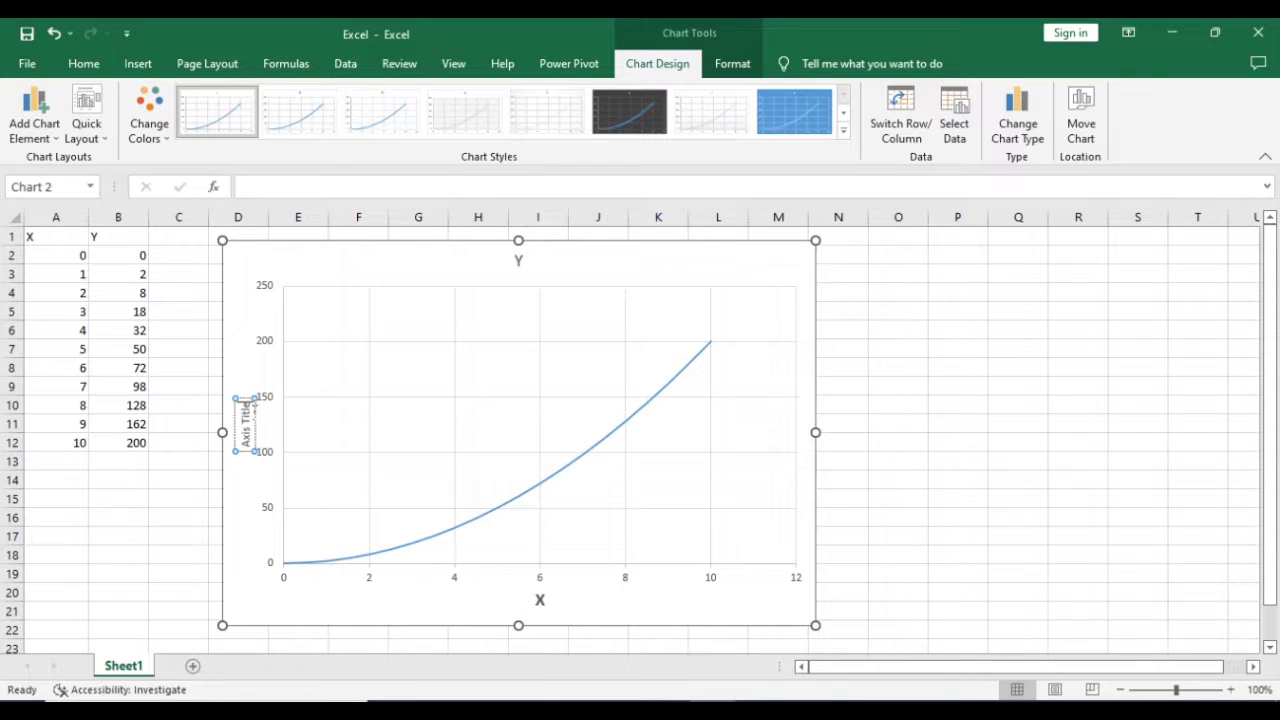
key("BackSpace")
key("BackSpace")
key("BackSpace")
key("BackSpace")
key("BackSpace")
key("BackSpace")
key("BackSpace")
key("BackSpace")
key("BackSpace")
key("BackSpace")
type("Y")
Step: Format the vertical axis title Y as bold with font size 14
left_click(254, 436)
left_click(247, 427)
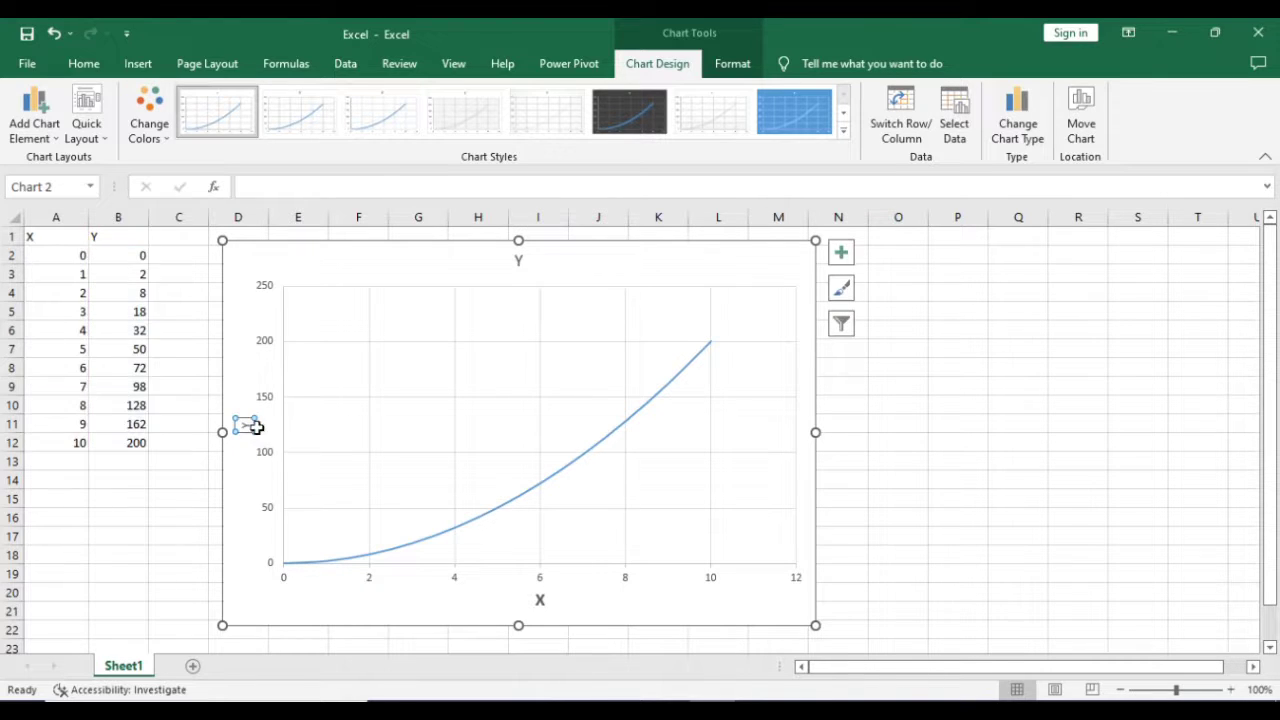
left_click(85, 70)
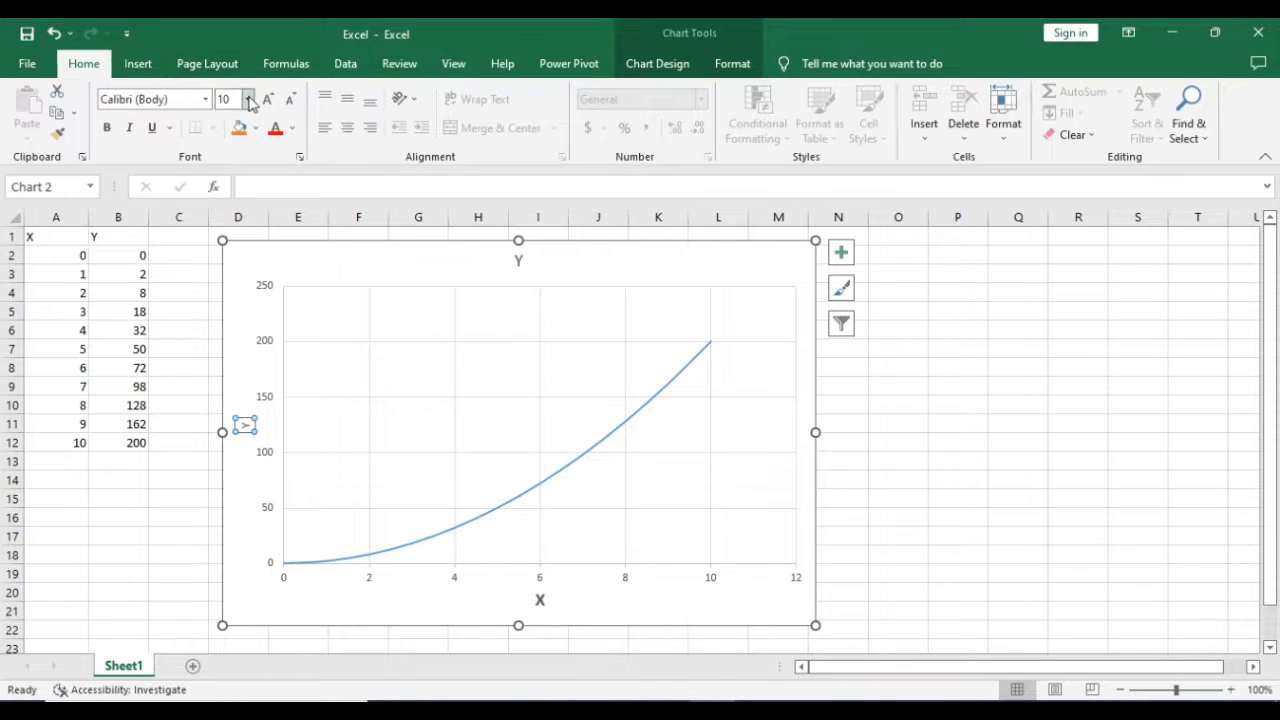
left_click(249, 100)
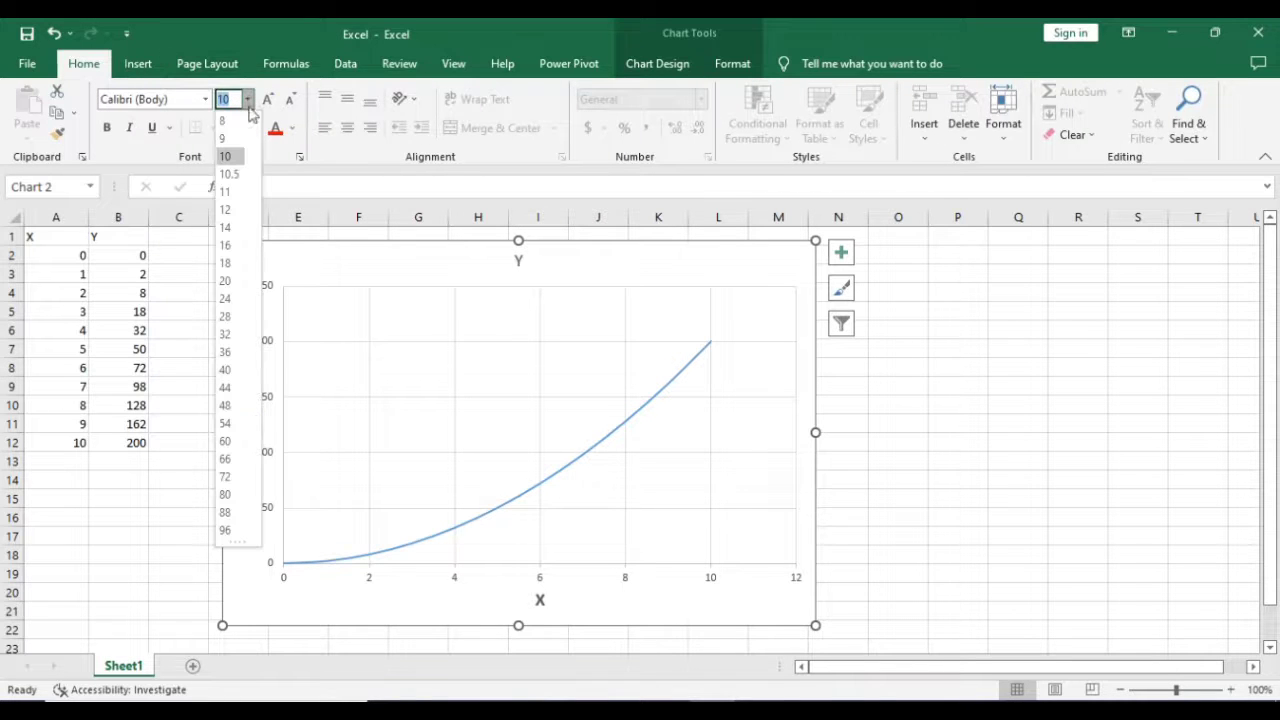
left_click(230, 212)
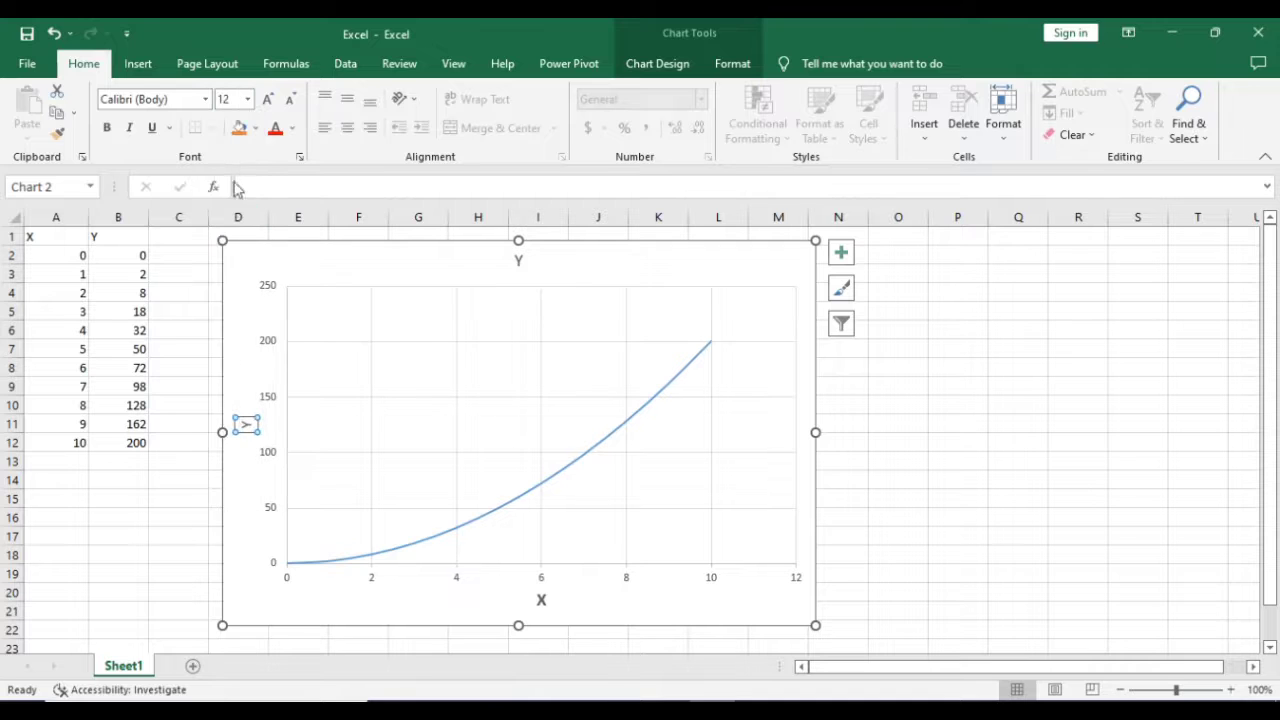
left_click(247, 99)
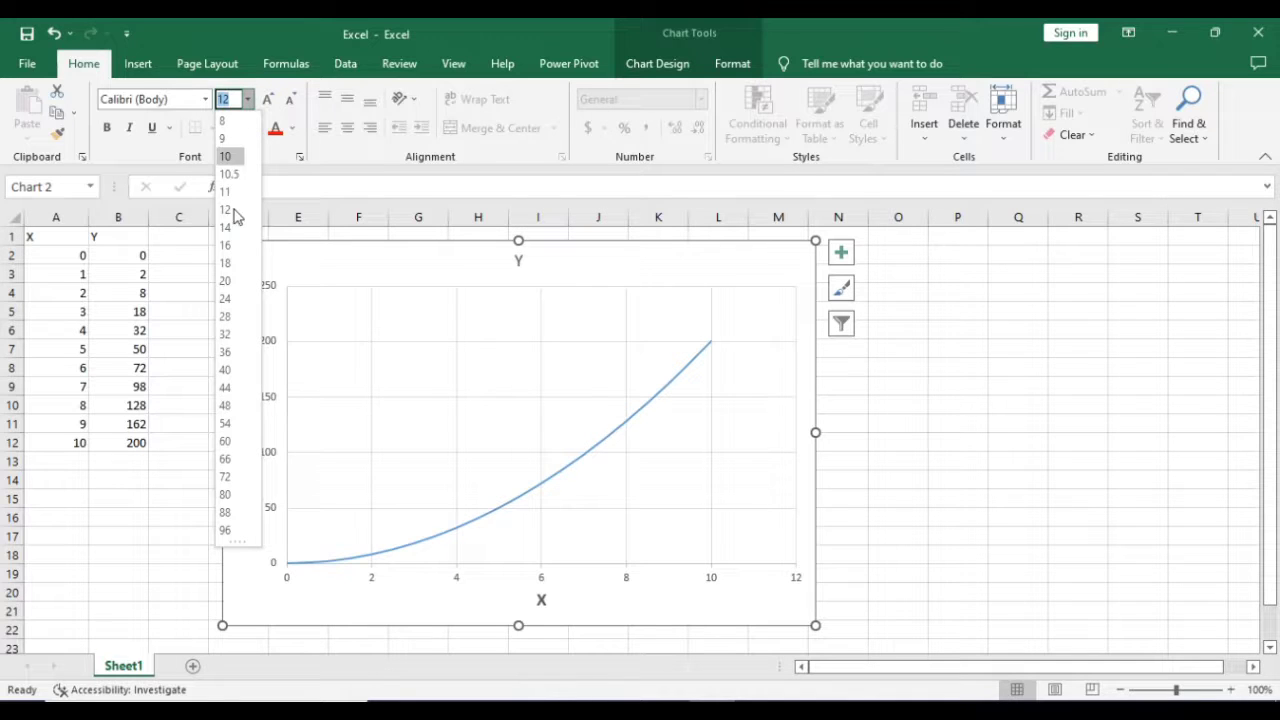
left_click(228, 228)
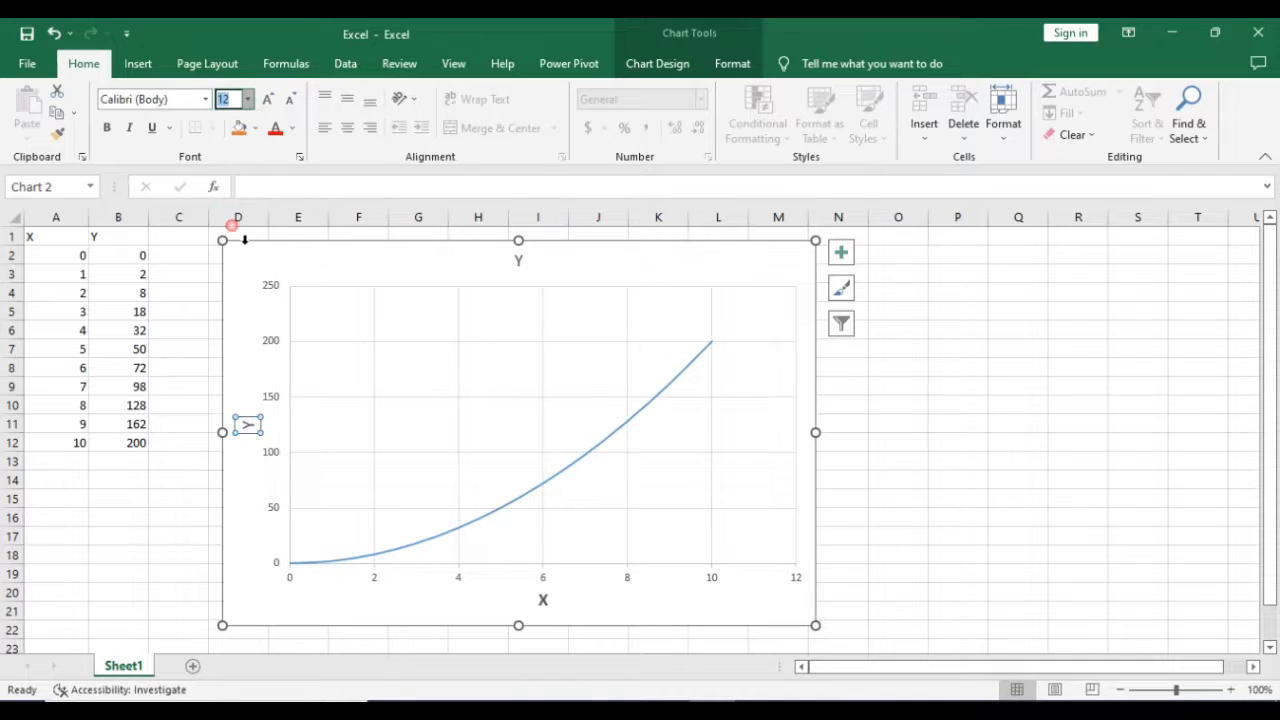
left_click(108, 130)
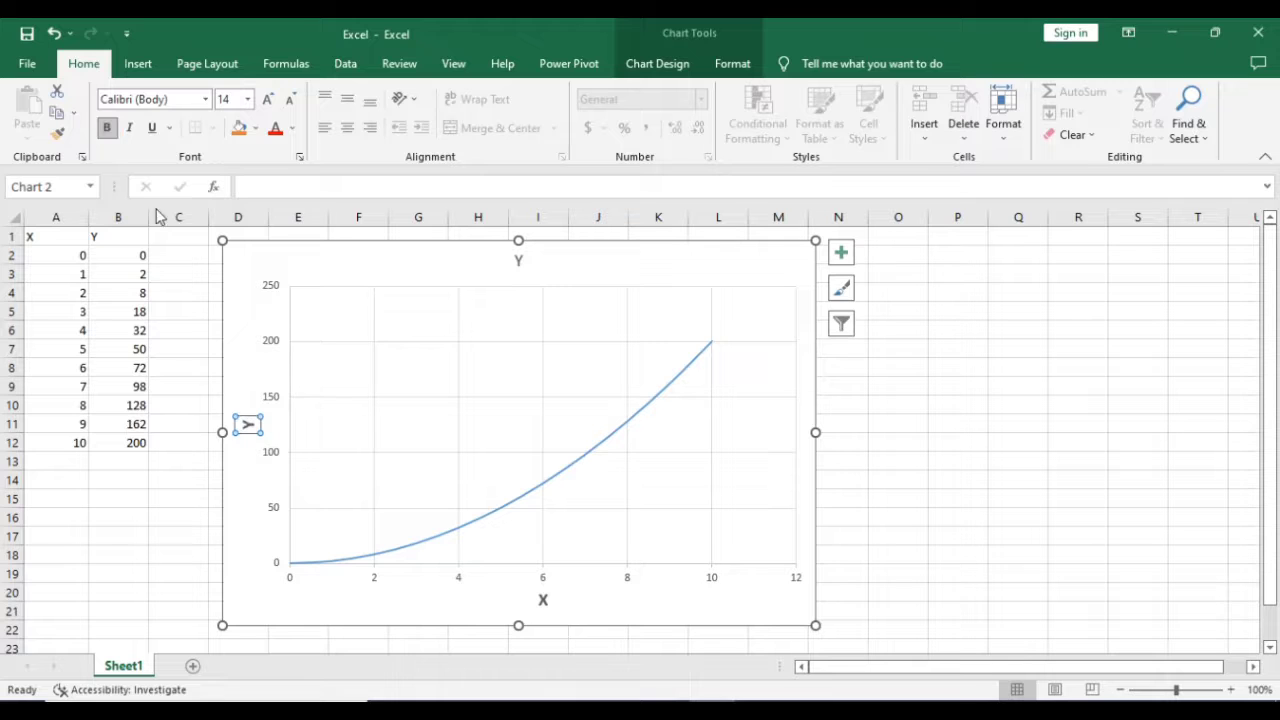
left_click(491, 622)
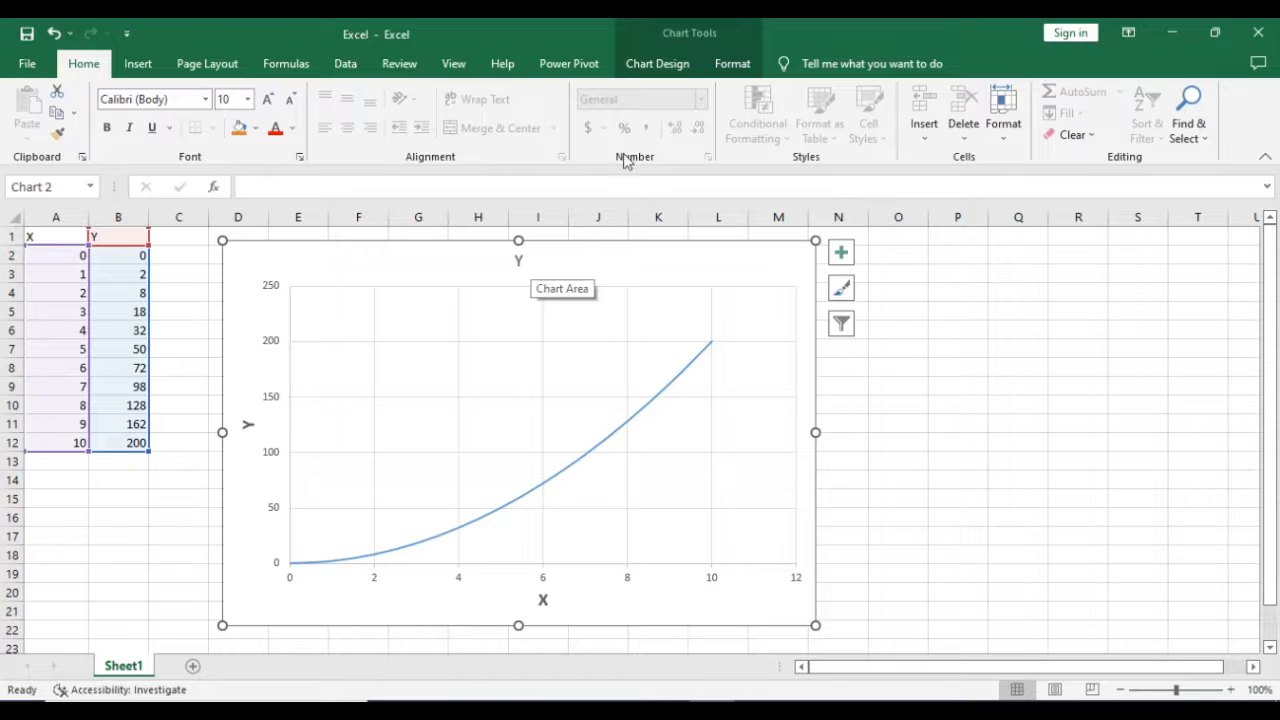
Step: Set the chart title's placement to Above Chart
left_click(671, 67)
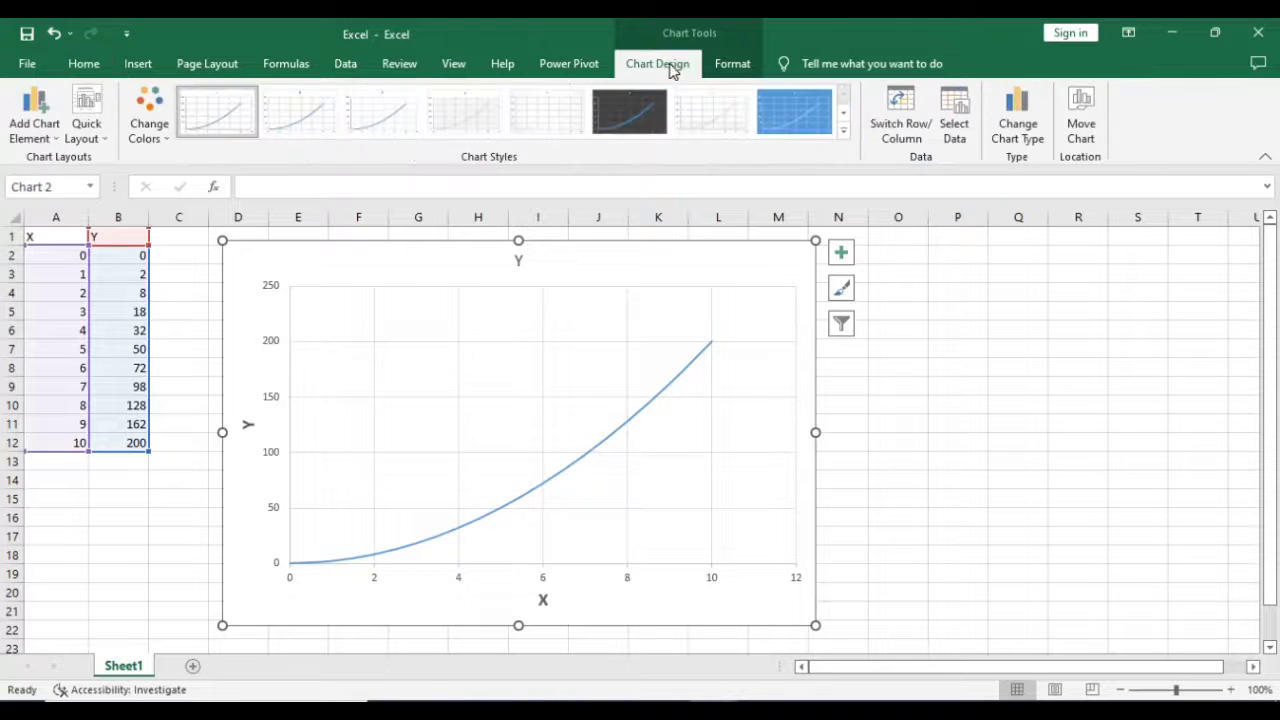
left_click(57, 145)
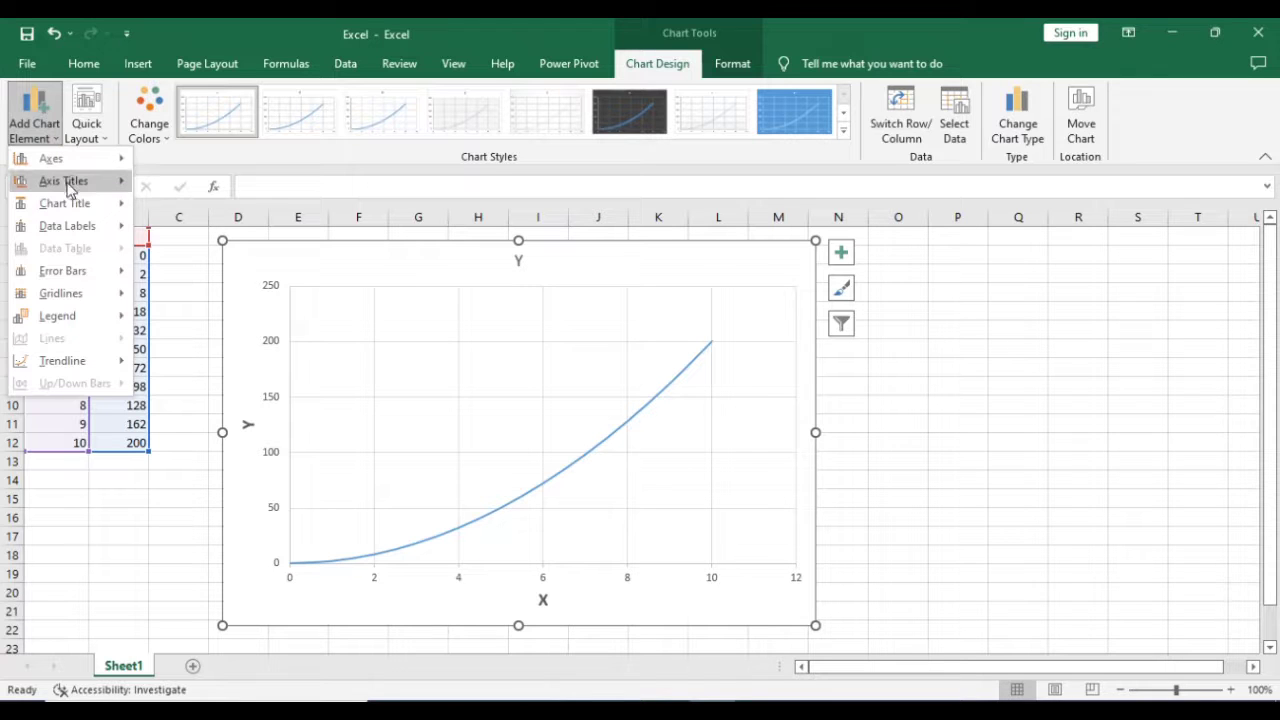
mouse_move(80, 203)
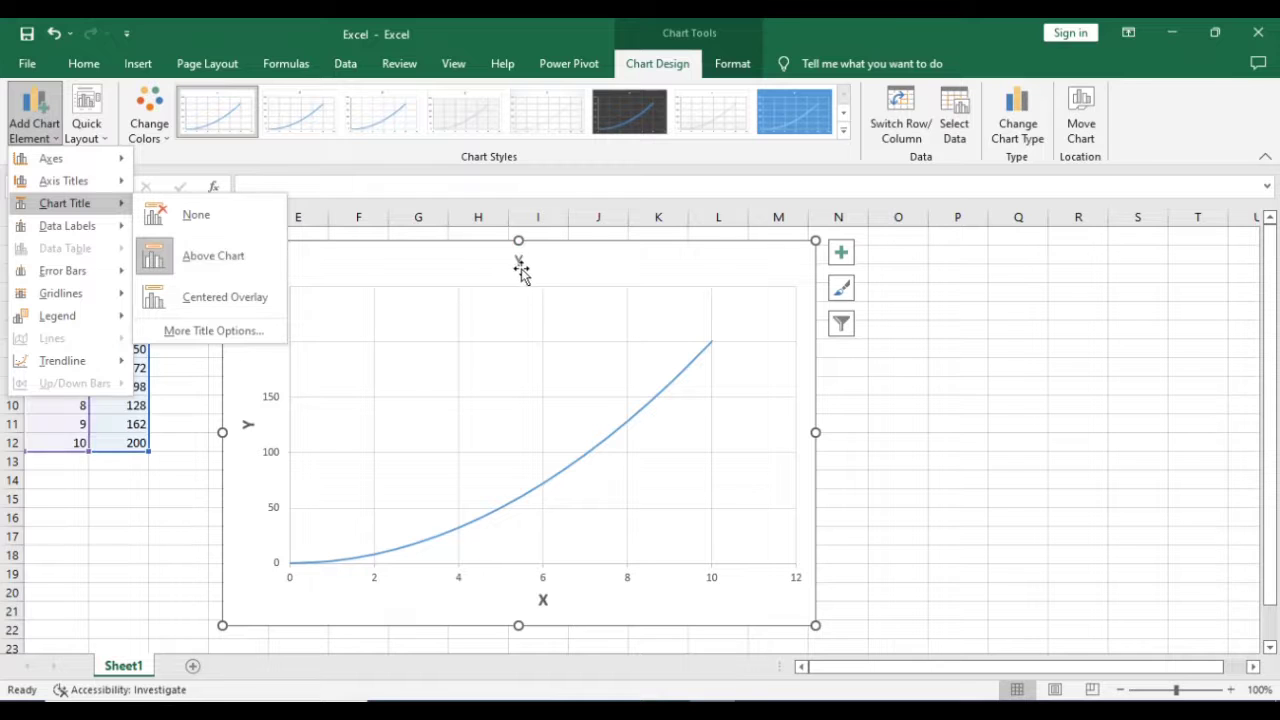
left_click(238, 304)
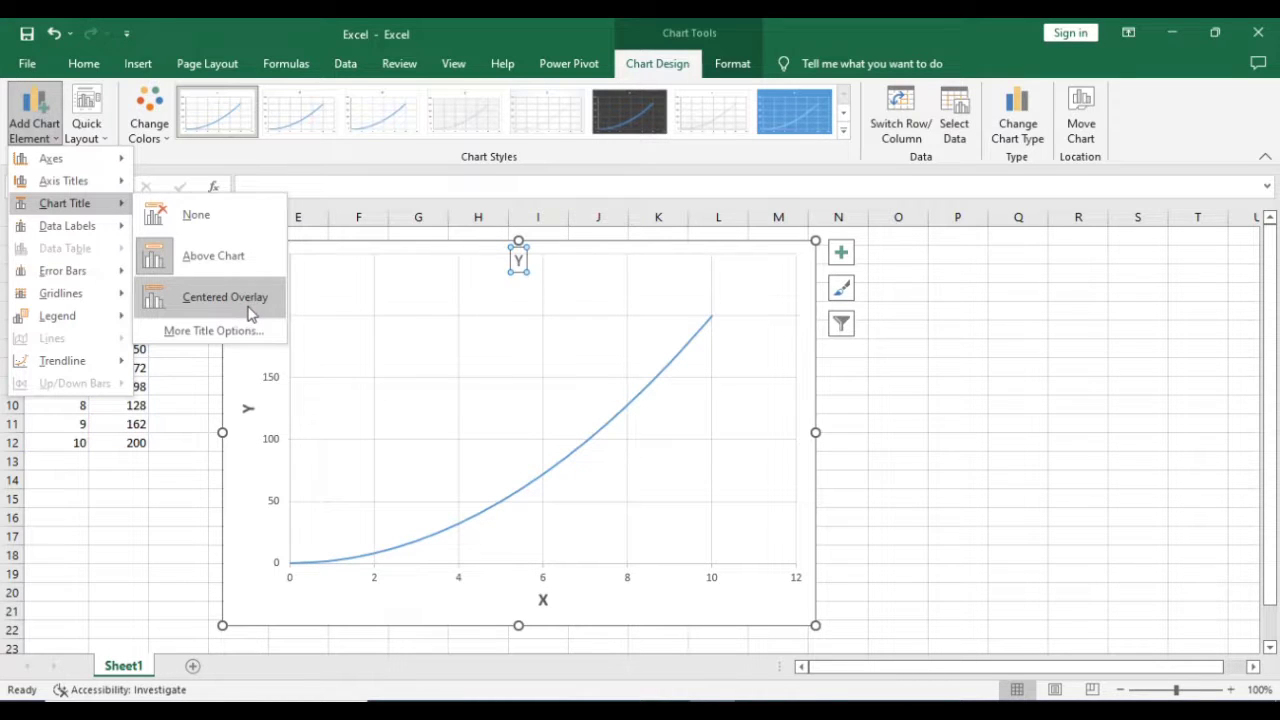
left_click(205, 258)
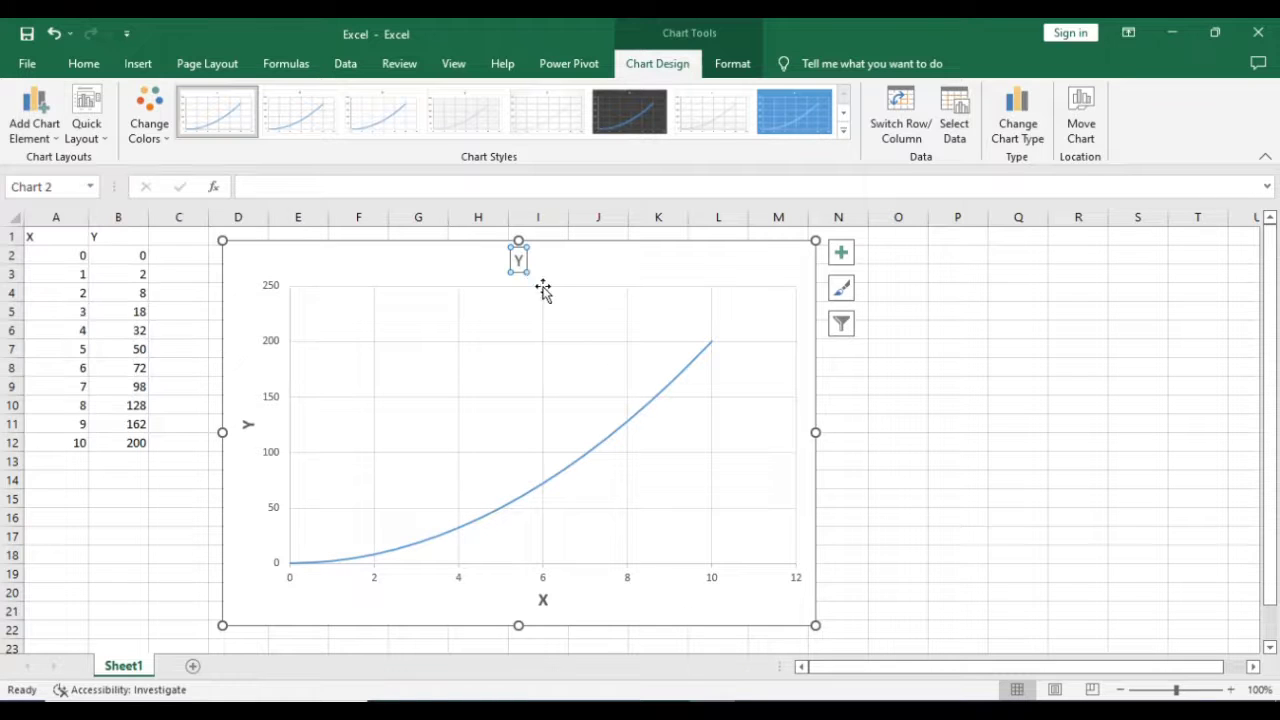
Step: Replace the chart title text with "A Plot of Y = 2X^2"
left_click(521, 262)
key("BackSpace")
type("A")
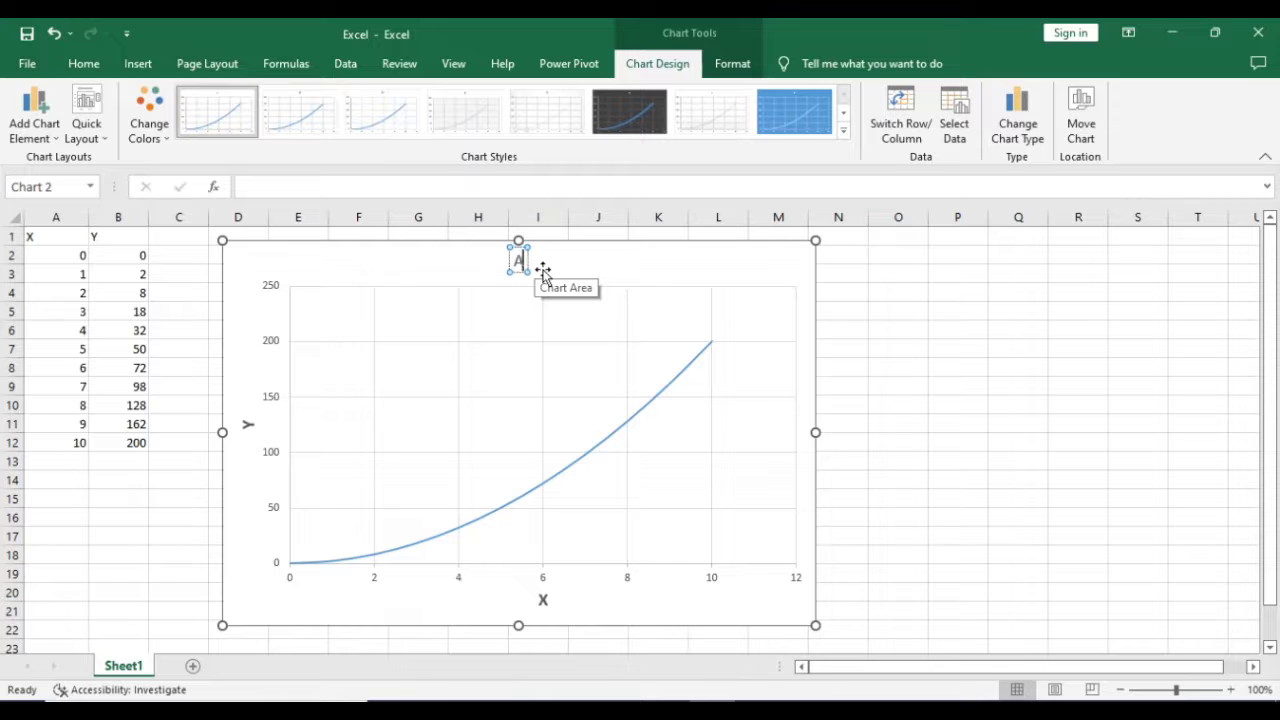
type(" Graph")
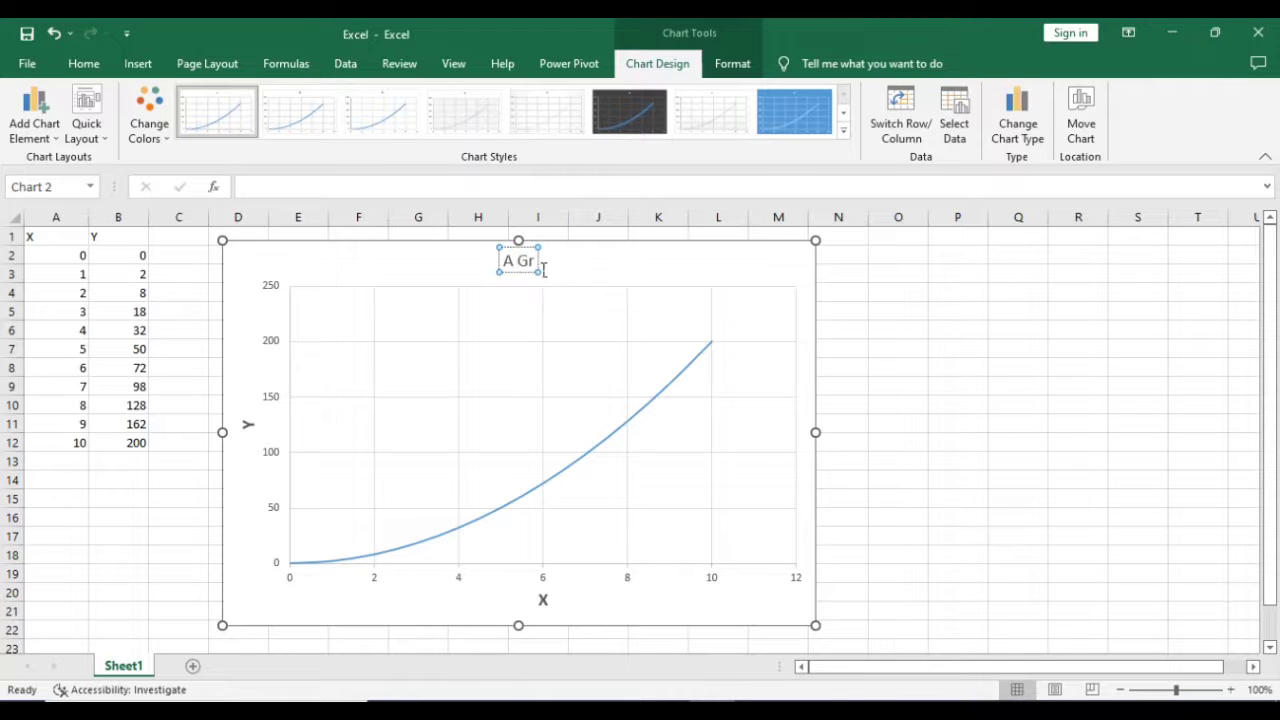
key("BackSpace")
key("BackSpace")
key("BackSpace")
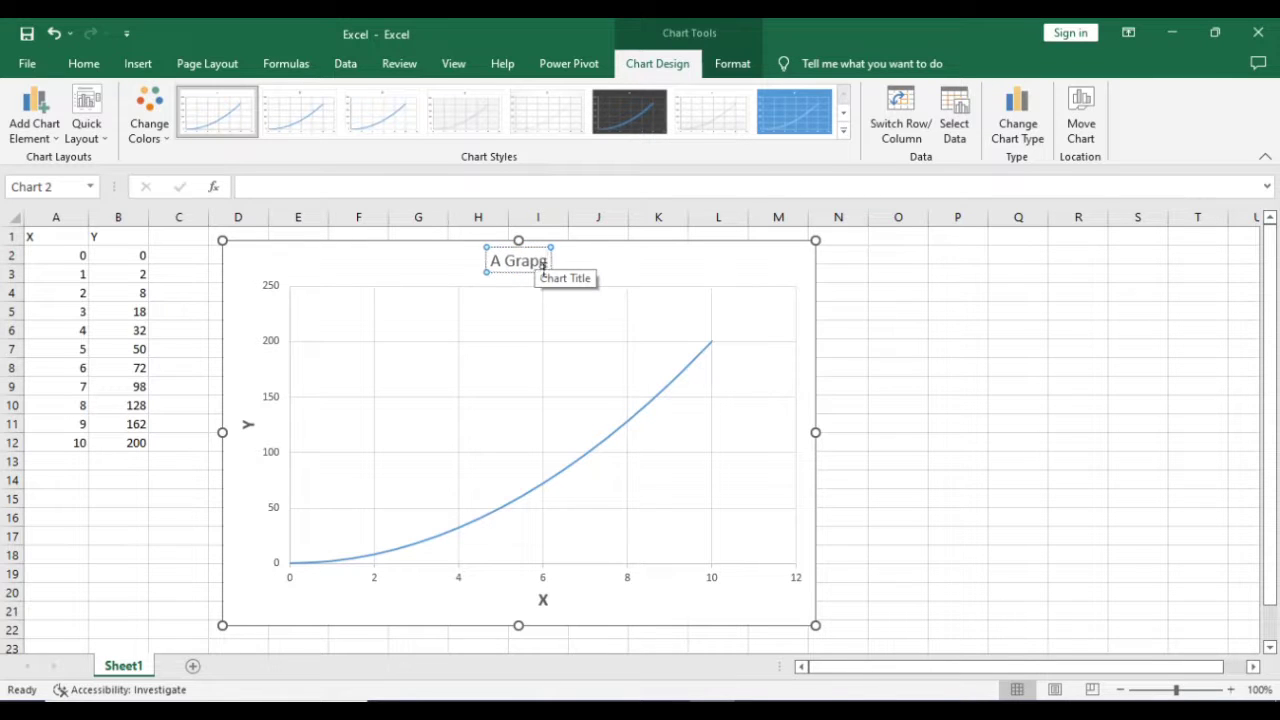
key("BackSpace")
key("BackSpace")
key("BackSpace")
key("BackSpace")
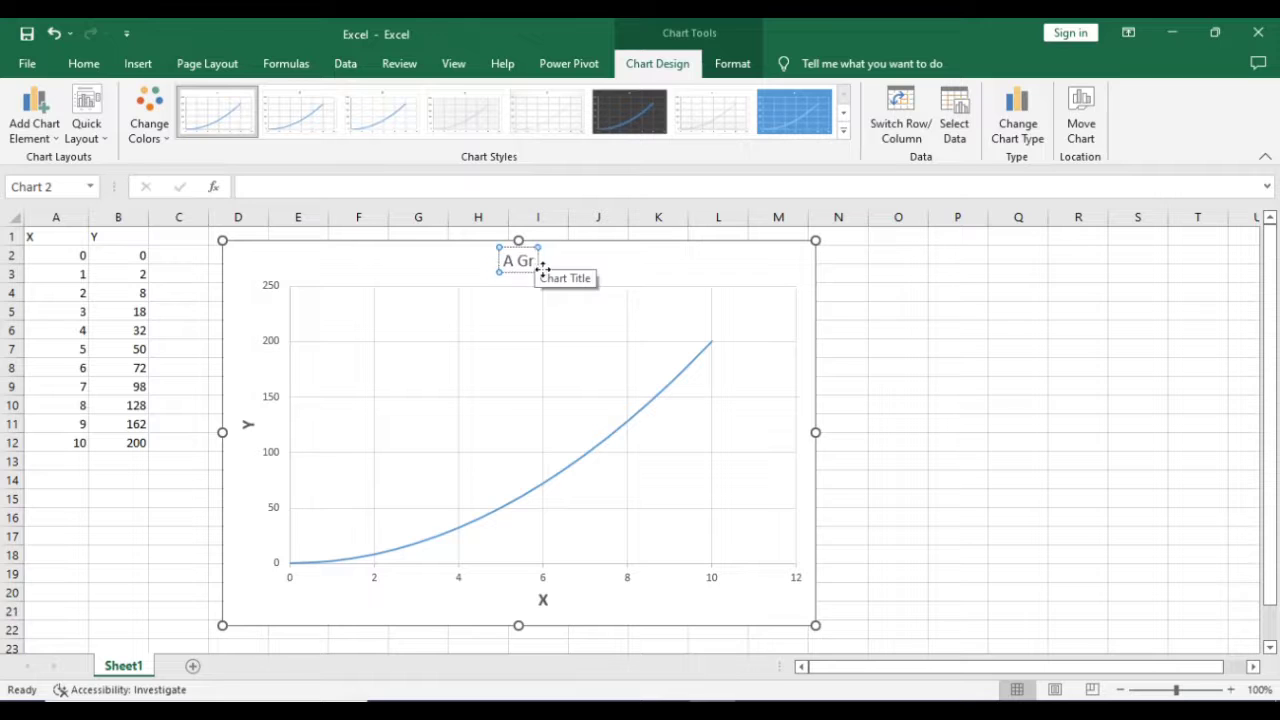
type("Plot of")
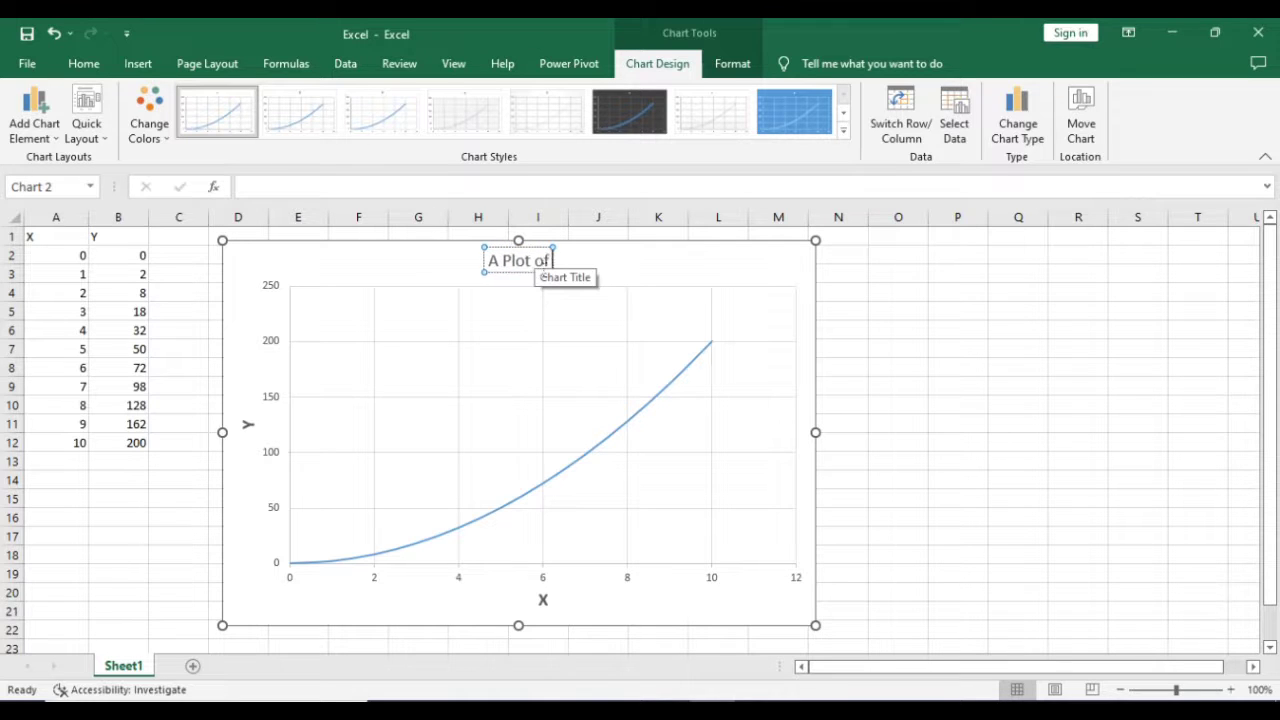
type(" Y")
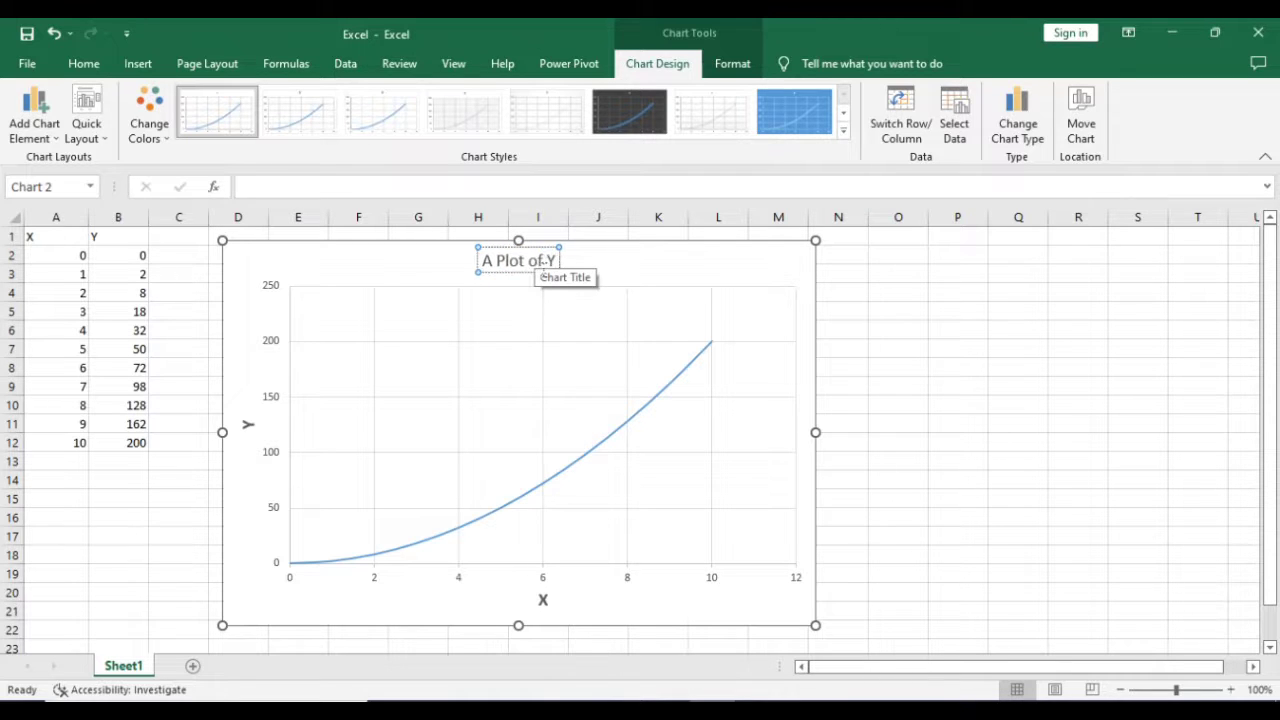
type(" = 2")
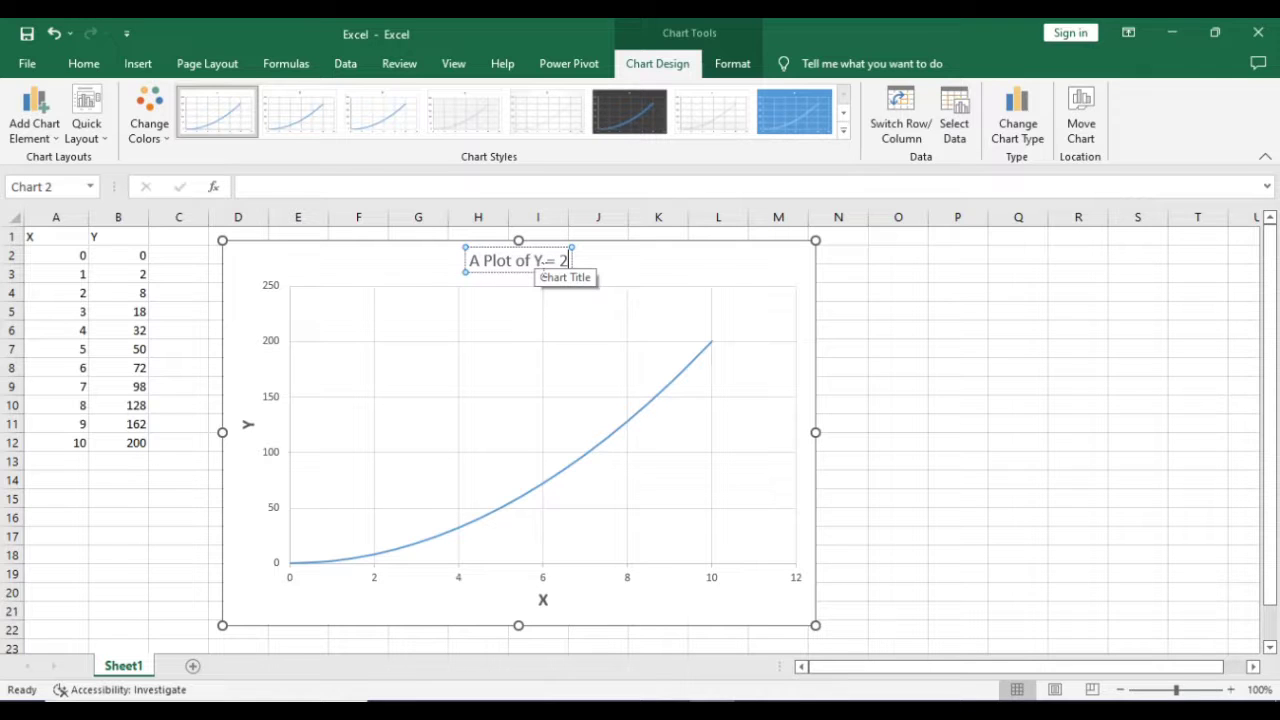
type("X^2")
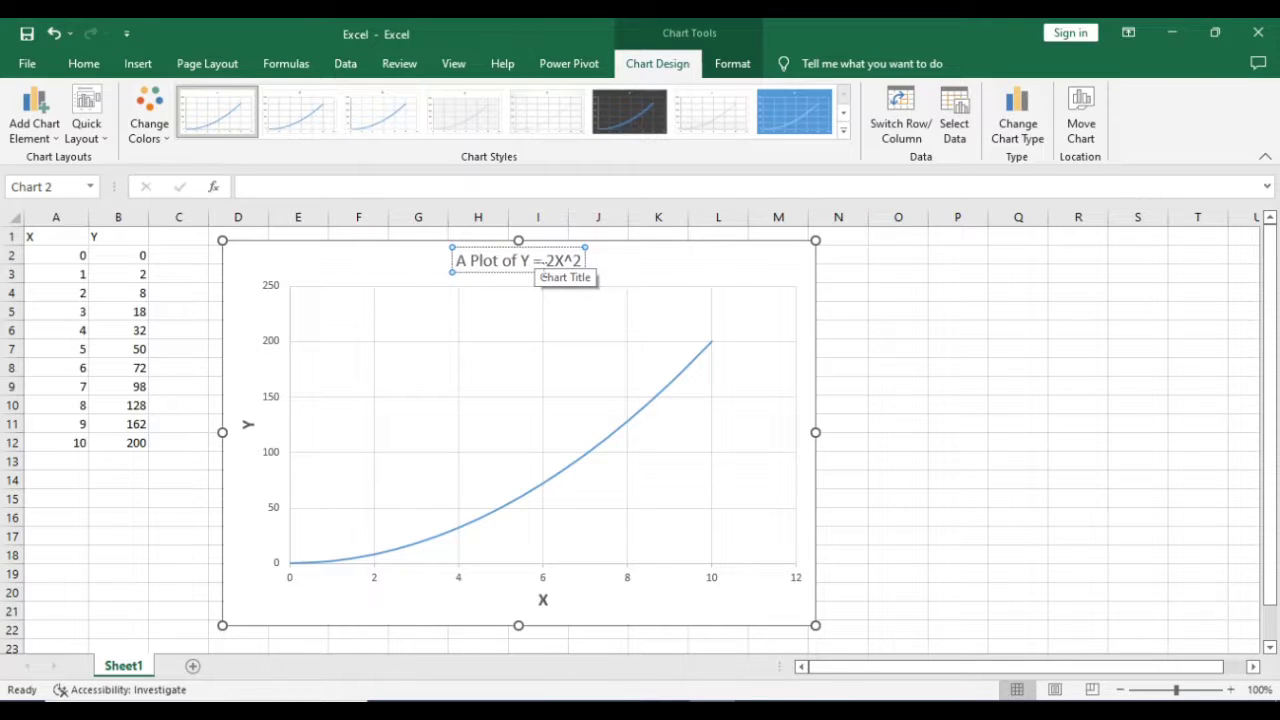
Step: Make the whole chart title bold
left_click(620, 270)
left_click(558, 274)
left_click(551, 278)
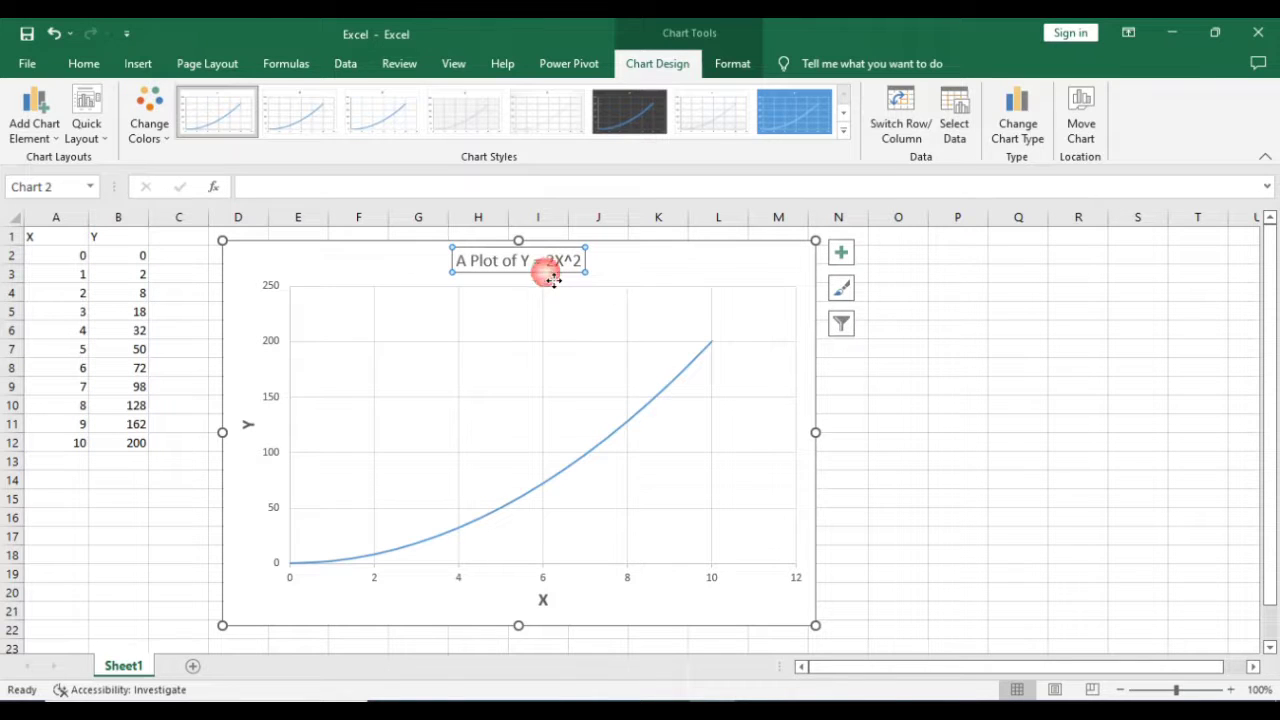
key("ctrl+b")
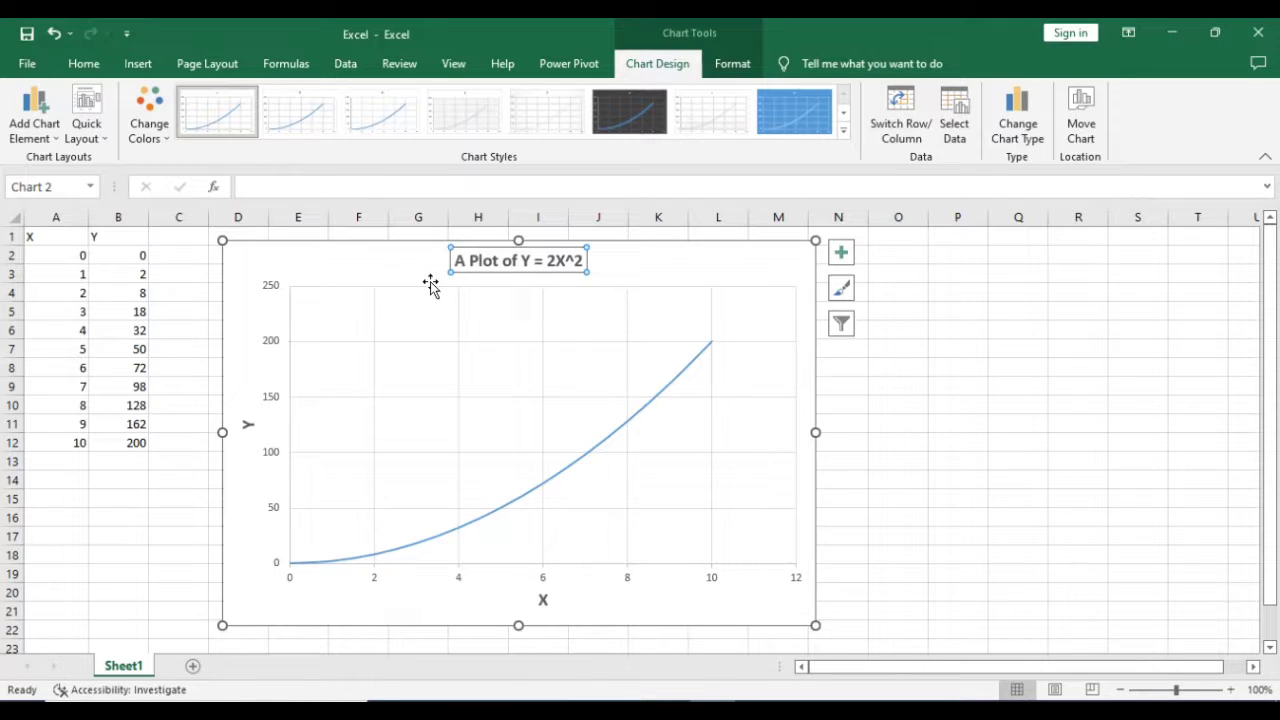
left_click(55, 136)
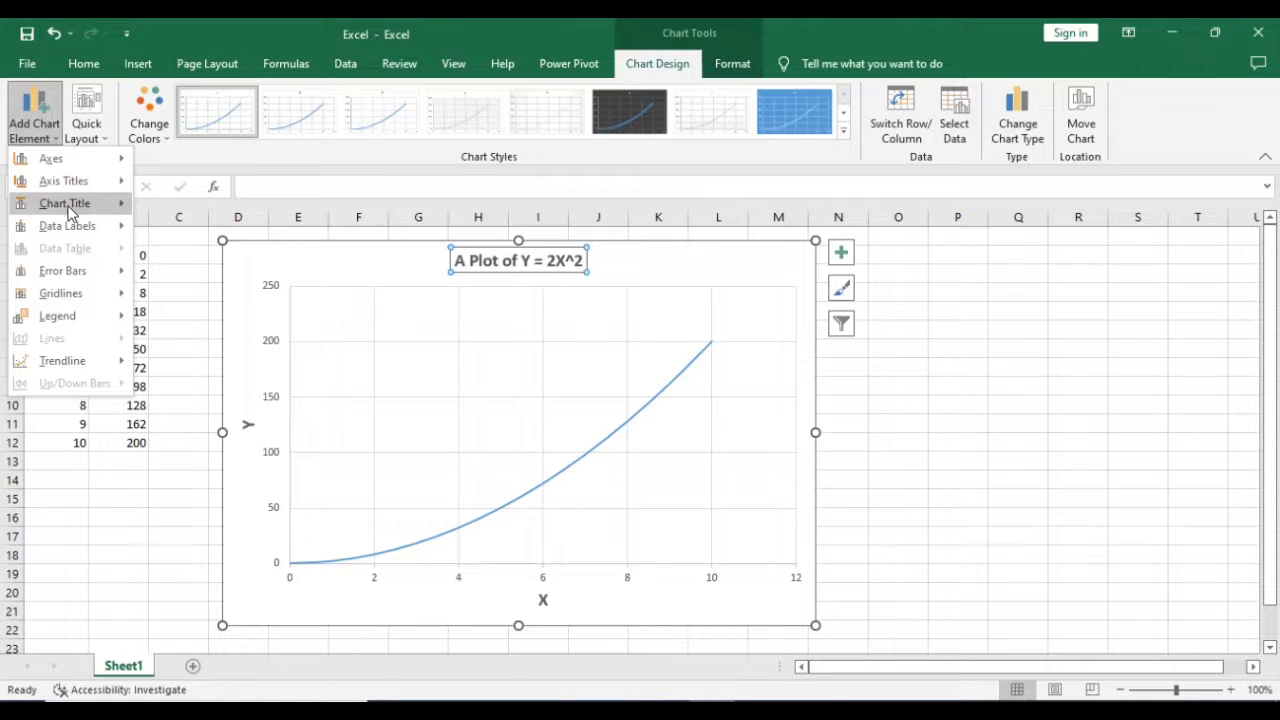
mouse_move(80, 233)
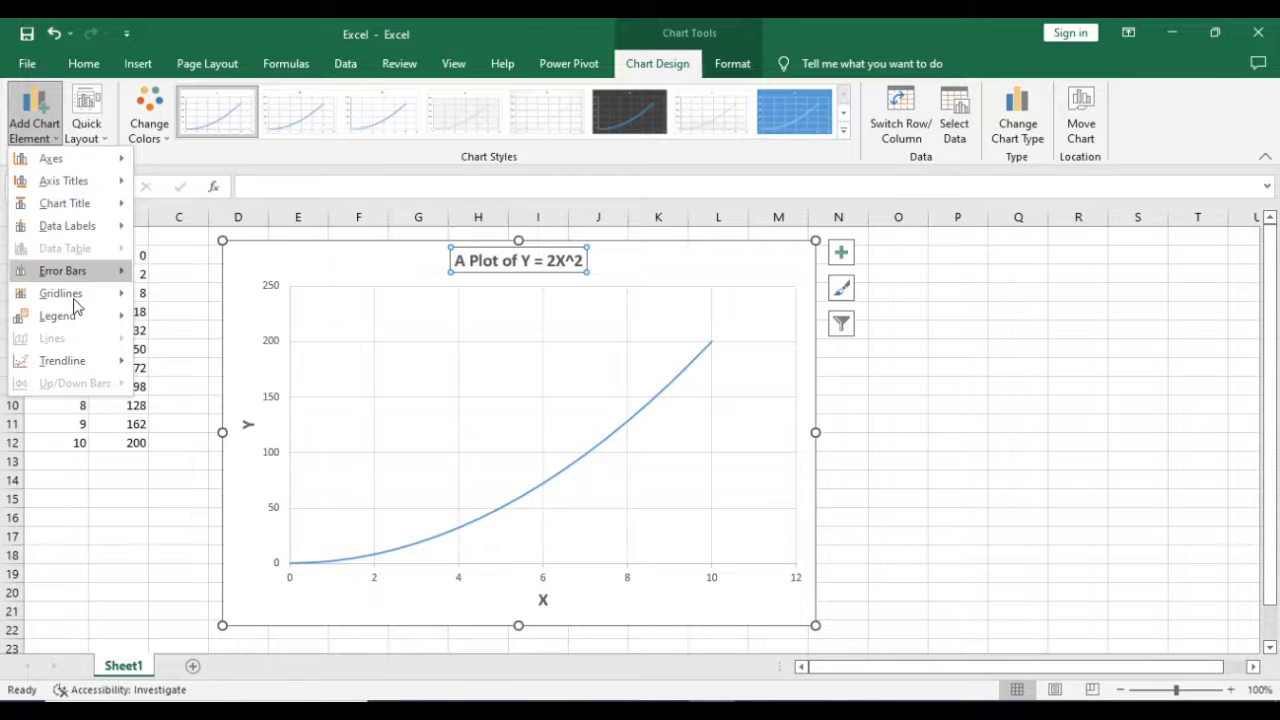
mouse_move(73, 298)
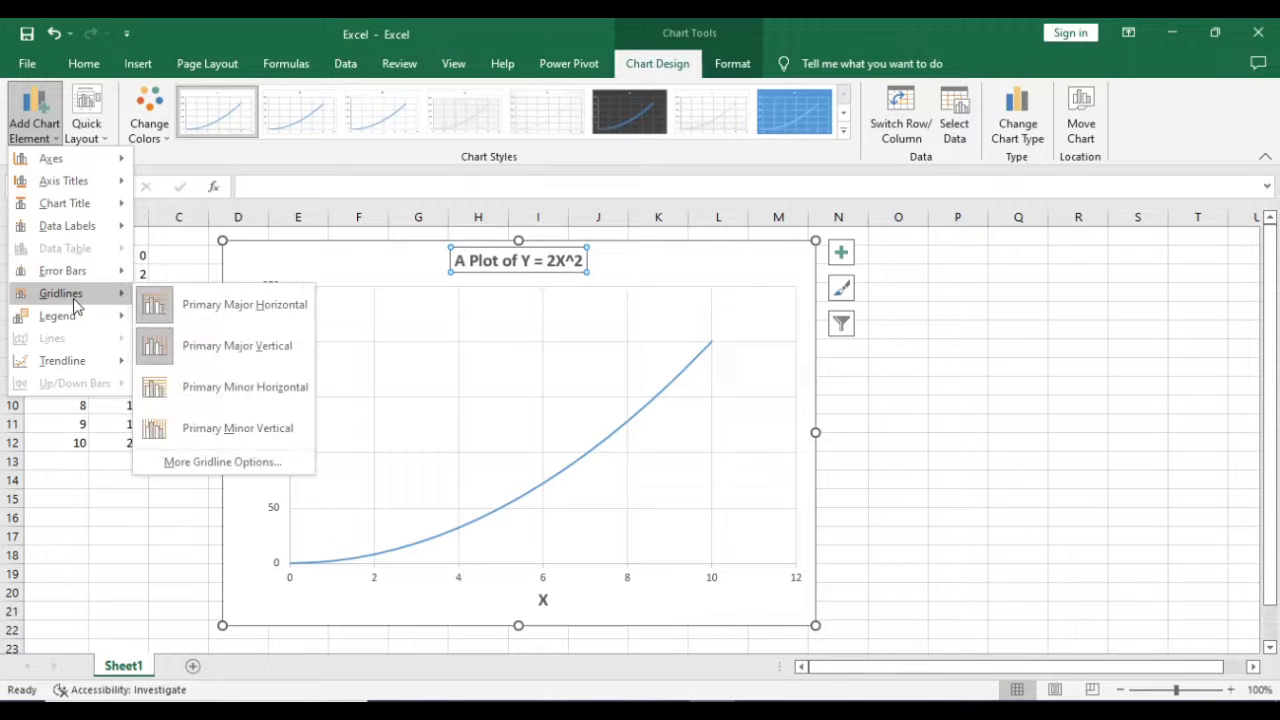
left_click(385, 376)
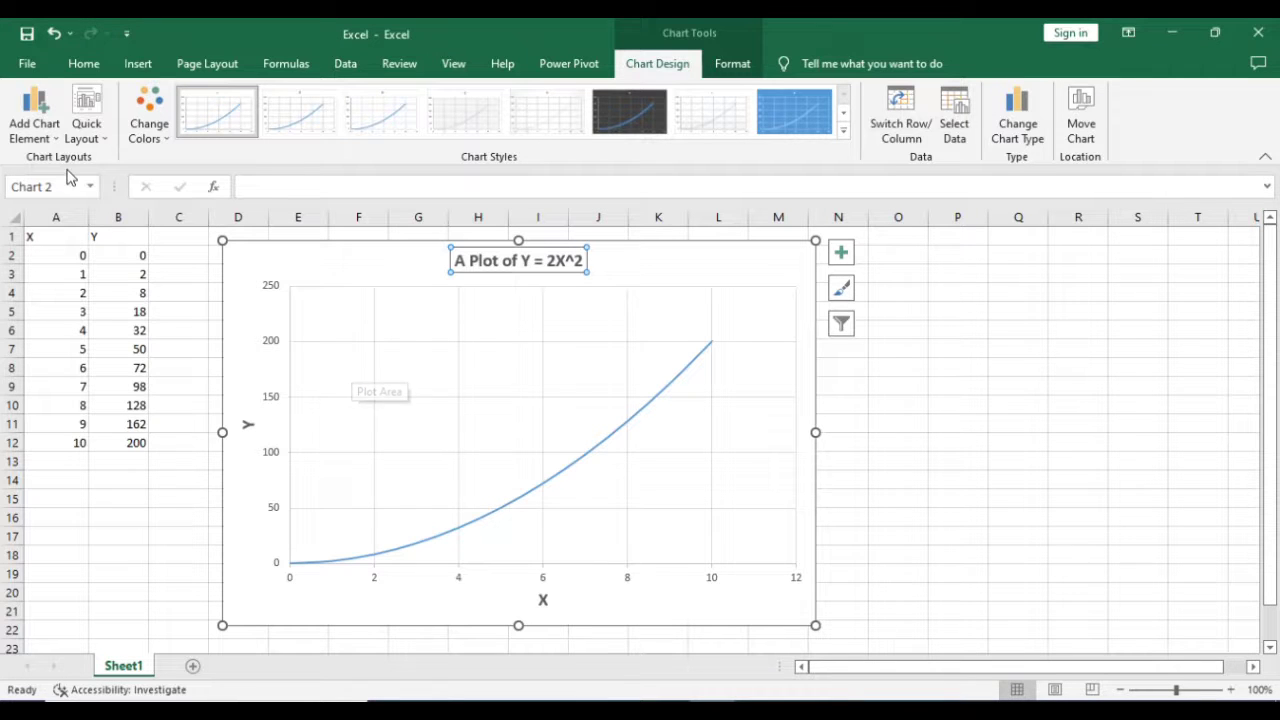
Step: Add primary minor horizontal and primary minor vertical gridlines to the chart
left_click(55, 140)
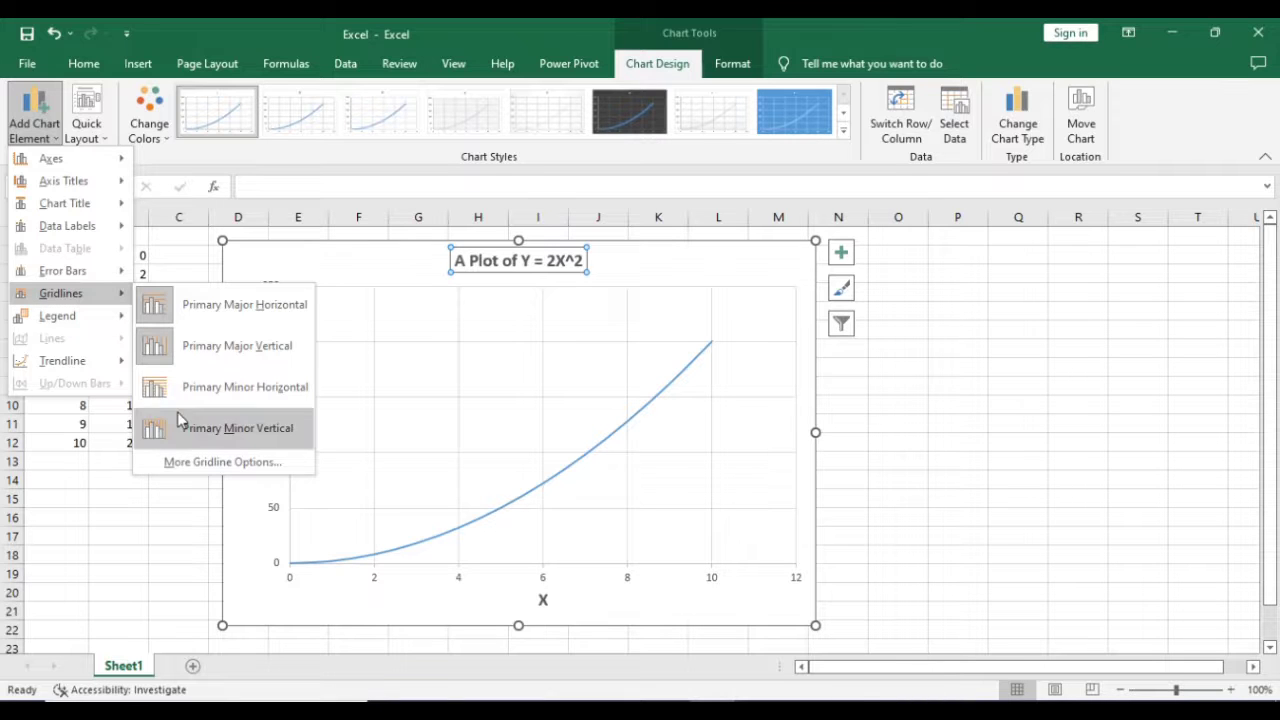
left_click(216, 397)
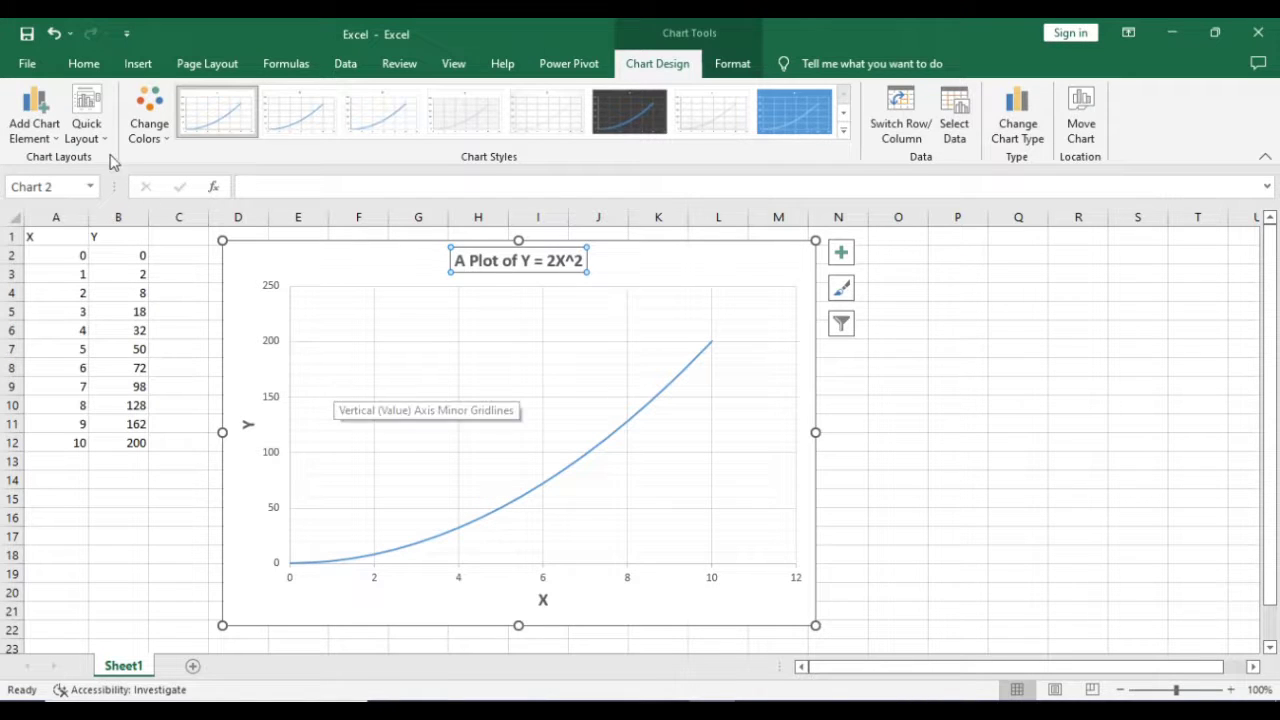
left_click(62, 140)
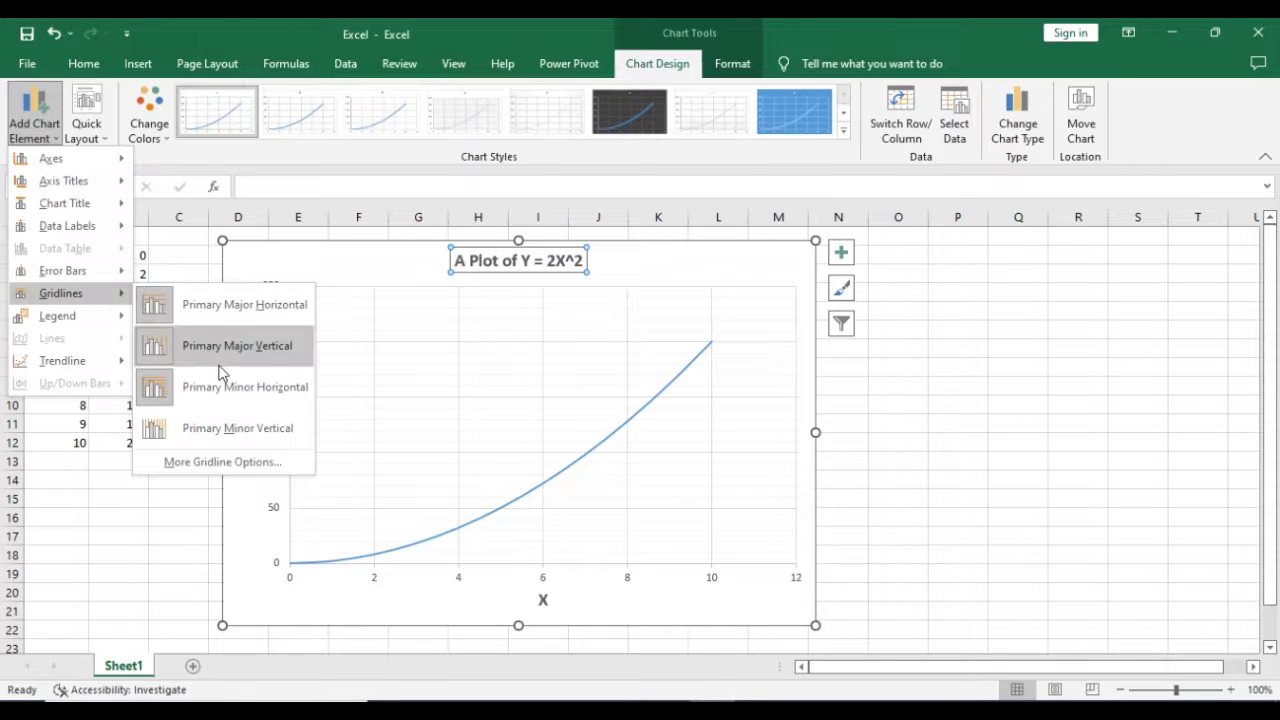
left_click(212, 435)
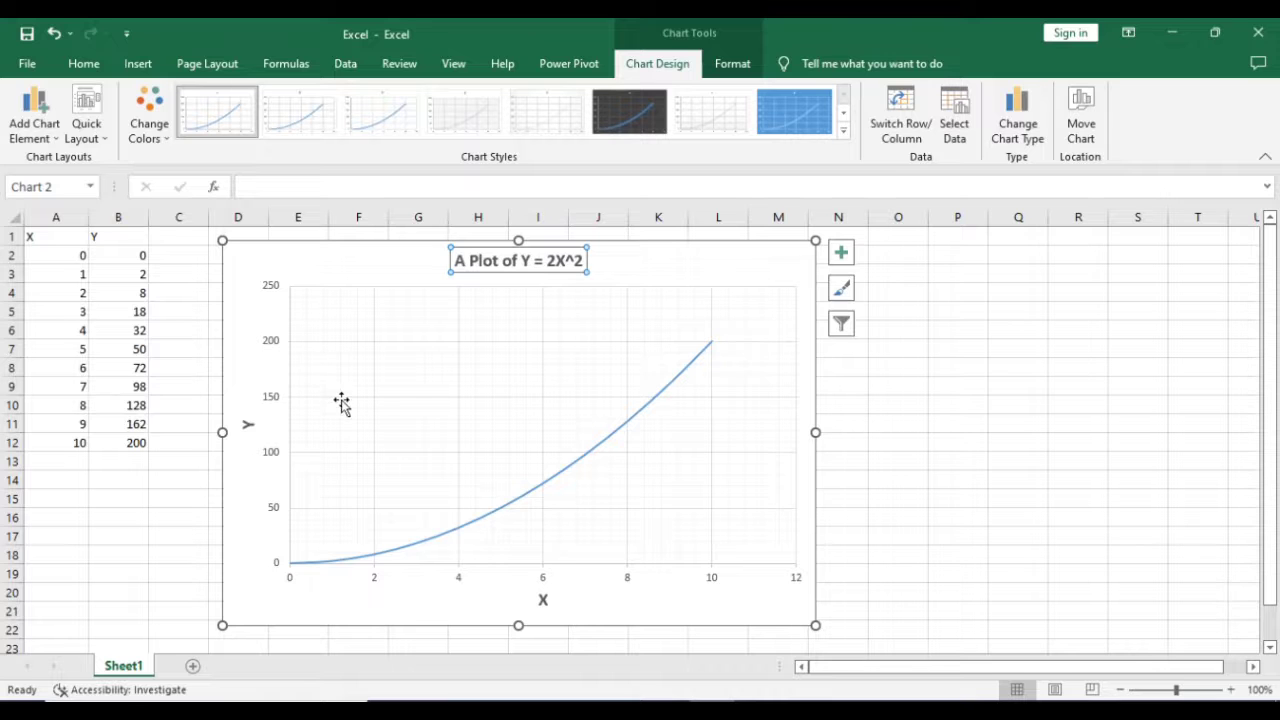
Step: Enlarge the chart to about 7.09" high and 9.38" wide by extending its lower edge and both sides
left_click_drag(522, 627, 535, 666)
left_click_drag(536, 667, 536, 652)
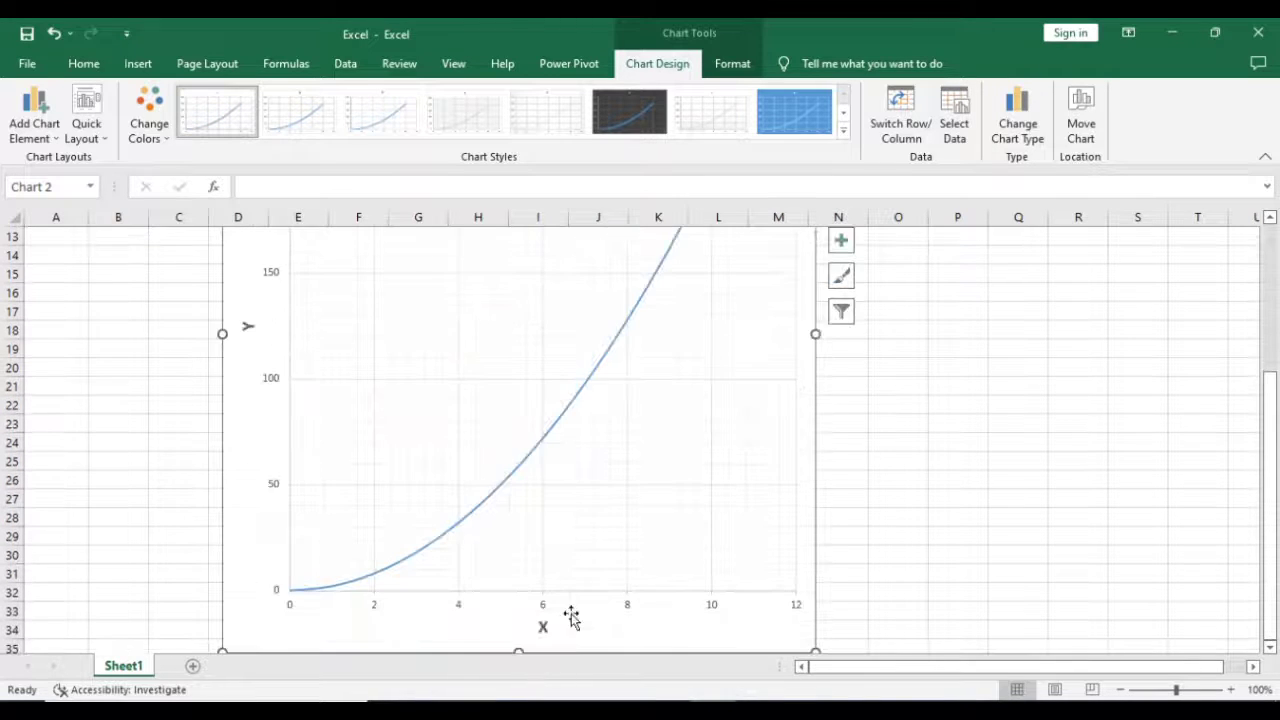
left_click_drag(822, 341, 963, 340)
left_click_drag(224, 336, 139, 335)
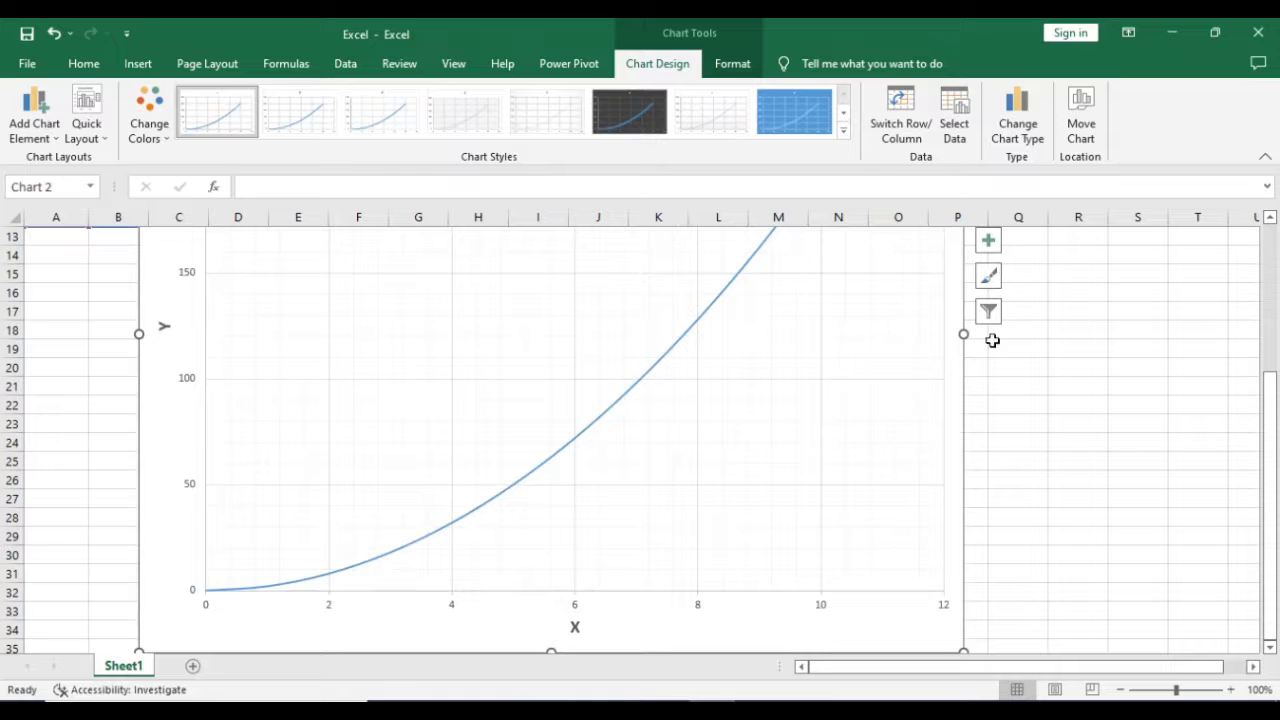
mouse_move(963, 334)
left_mouse_down()
mouse_move(997, 346)
mouse_move(982, 336)
left_mouse_up()
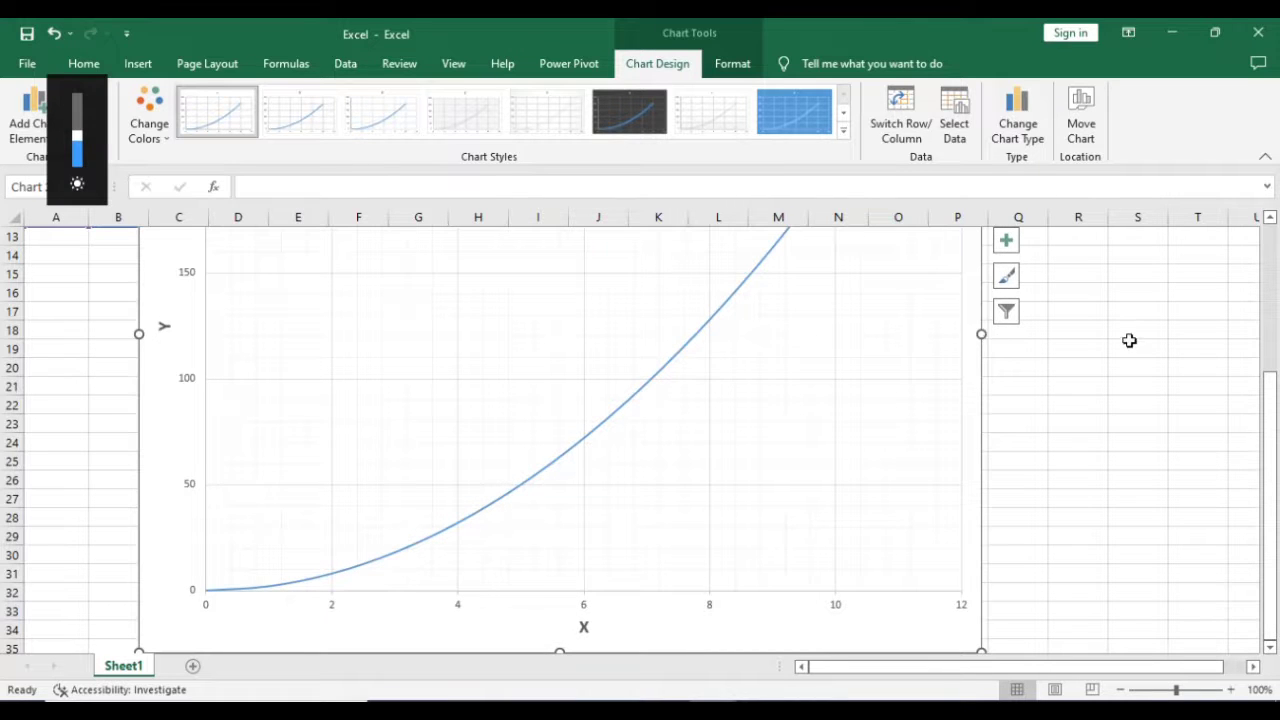
left_click_drag(1272, 412, 1250, 392)
left_click(56, 140)
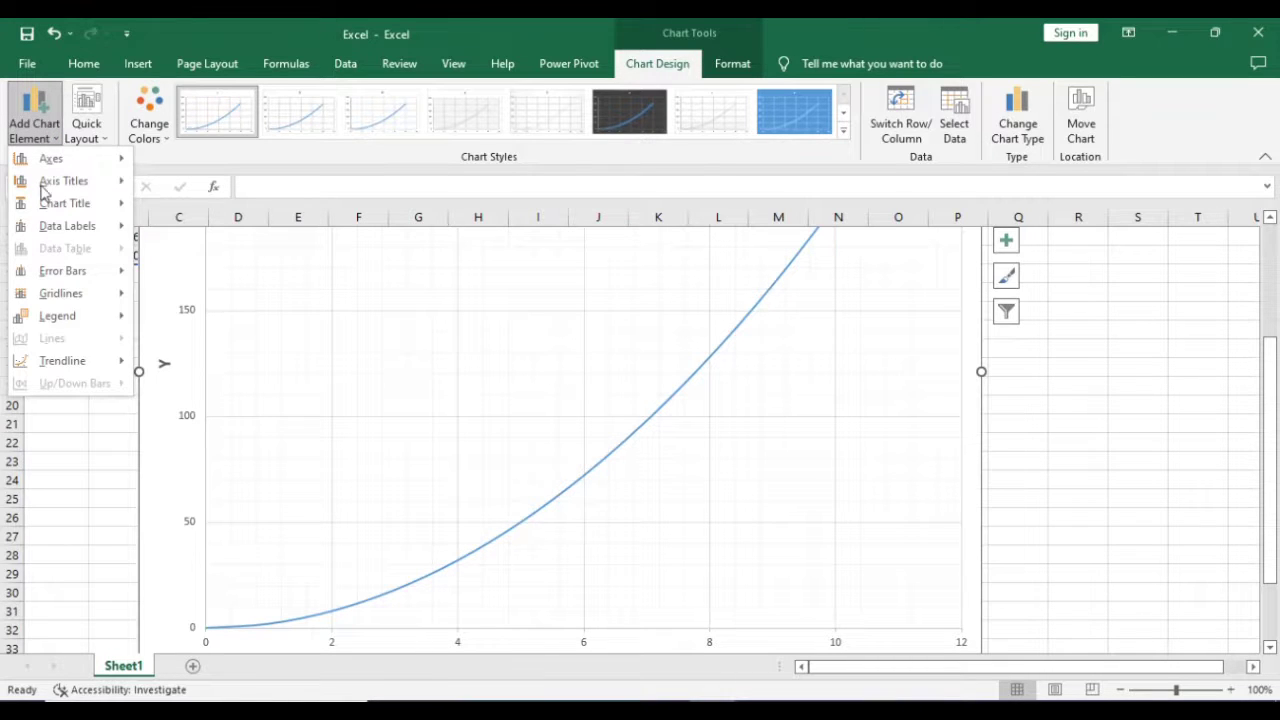
left_click(308, 383)
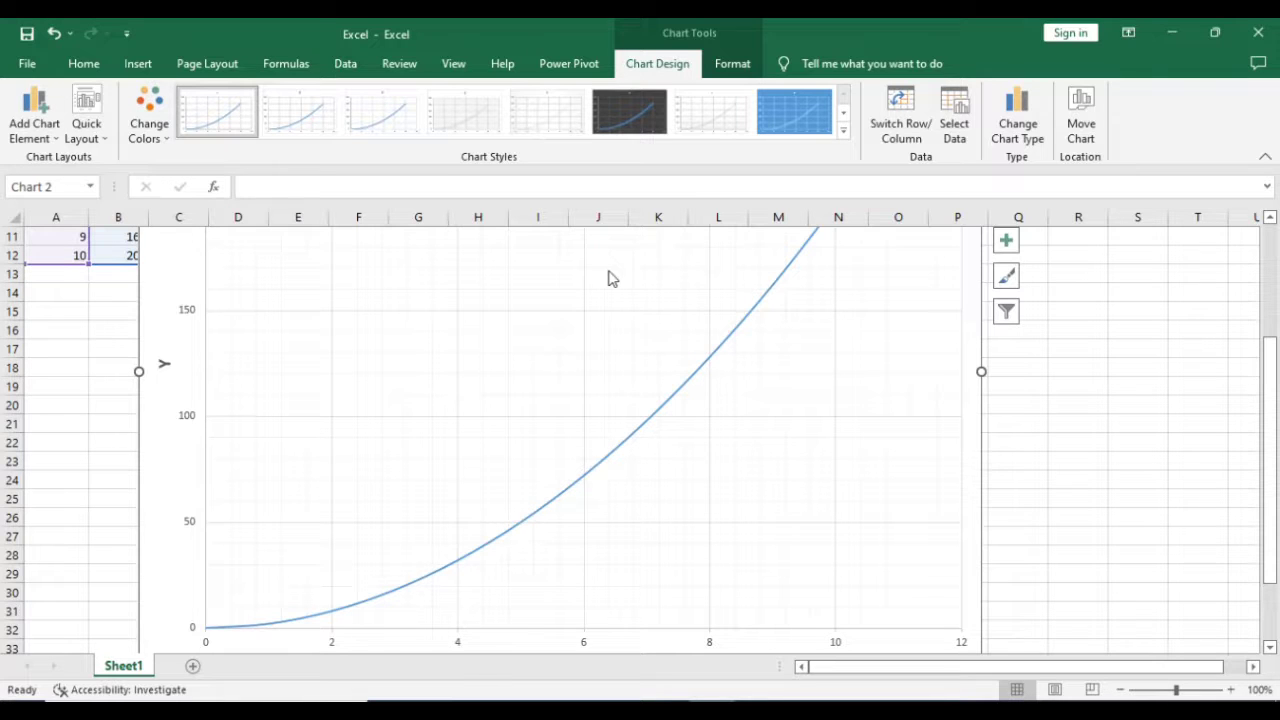
Step: Open the chart area's formatting options, try a solid fill, and set the fill to No fill
left_click(732, 66)
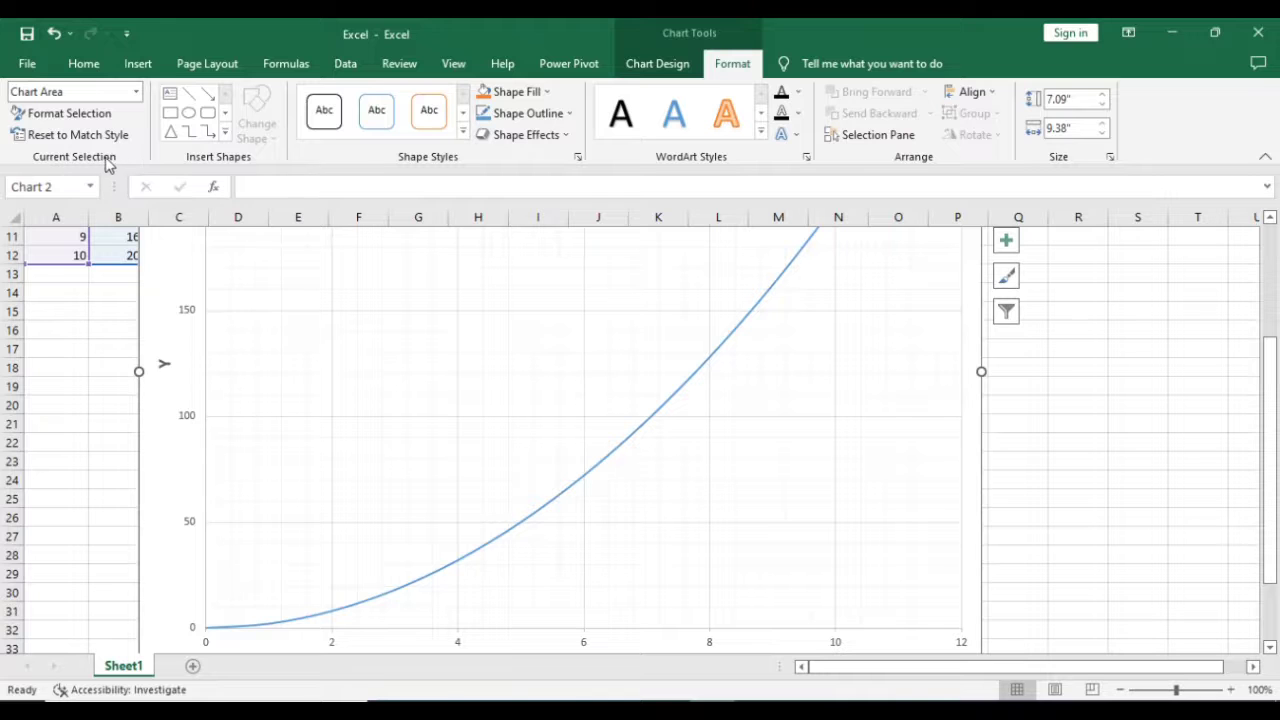
left_click(137, 93)
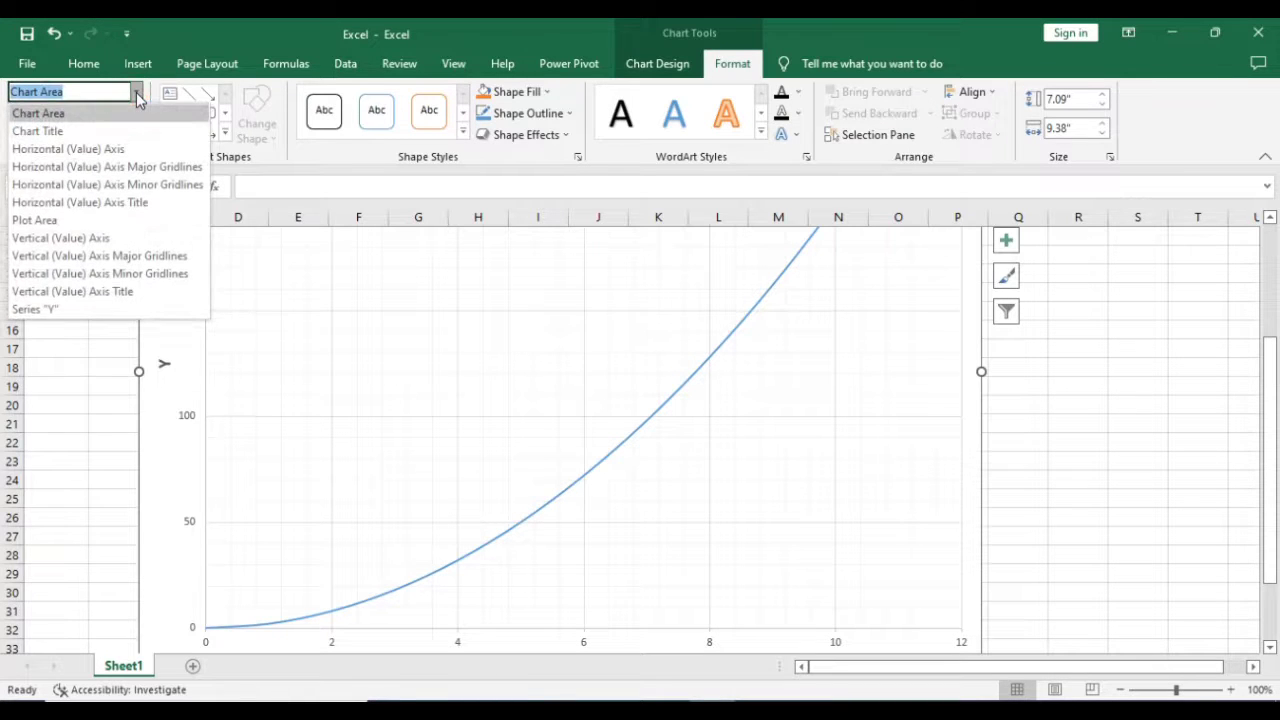
left_click(67, 116)
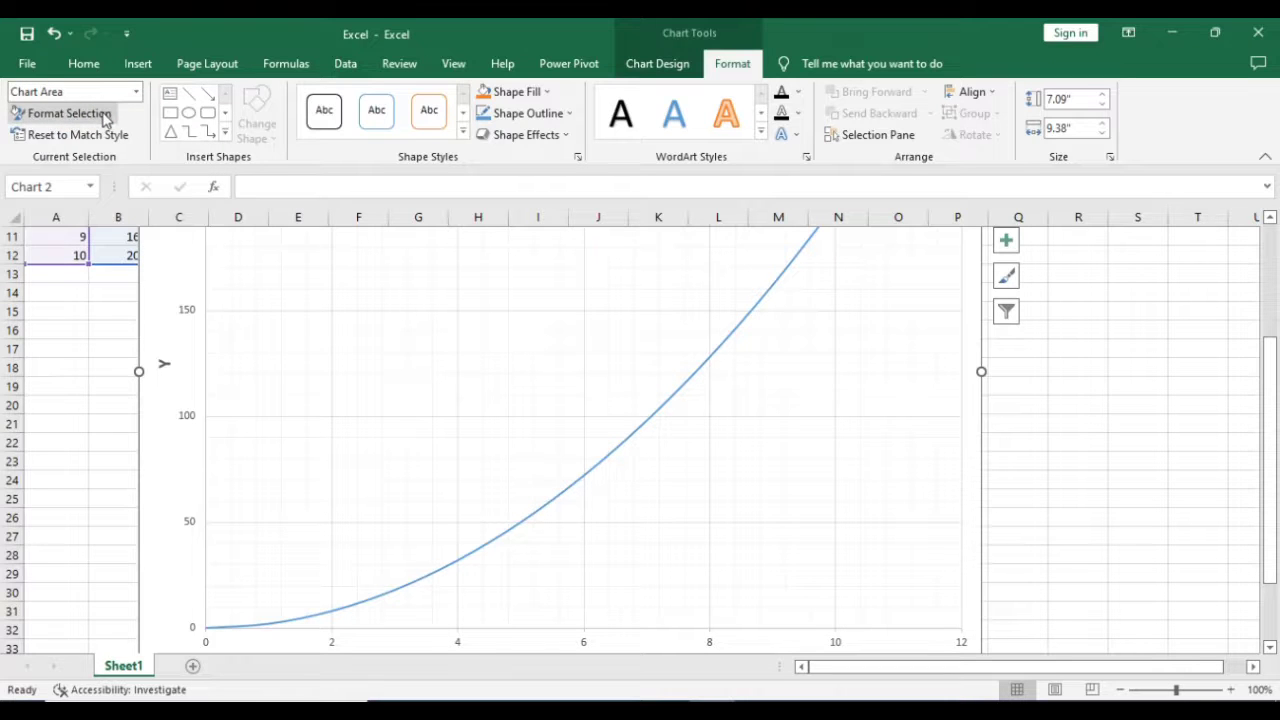
left_click(105, 118)
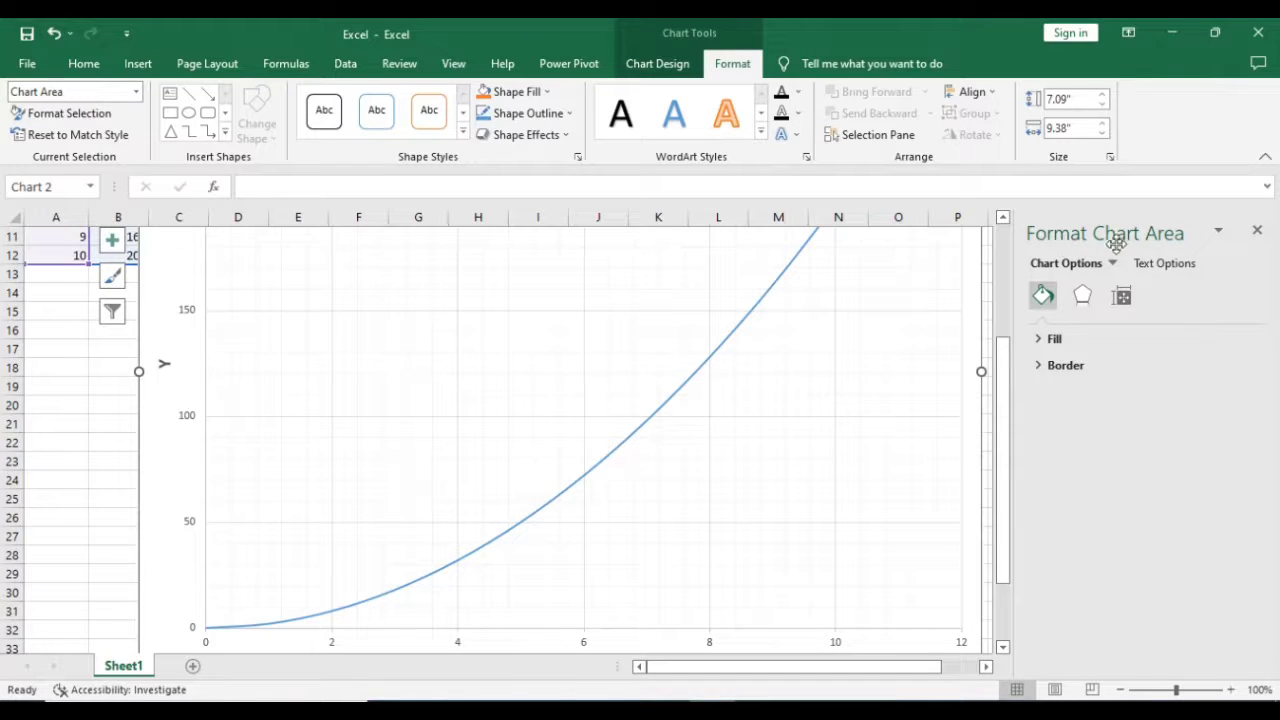
left_click_drag(1005, 420, 1008, 296)
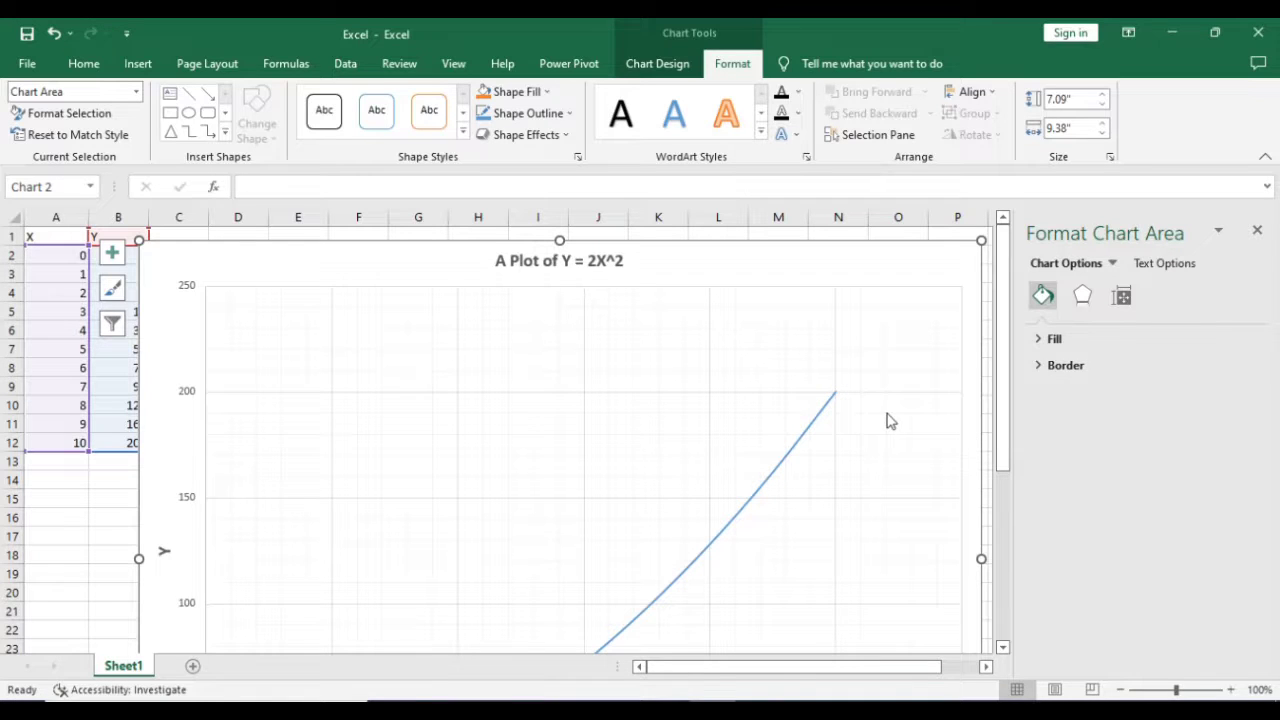
left_click(1041, 341)
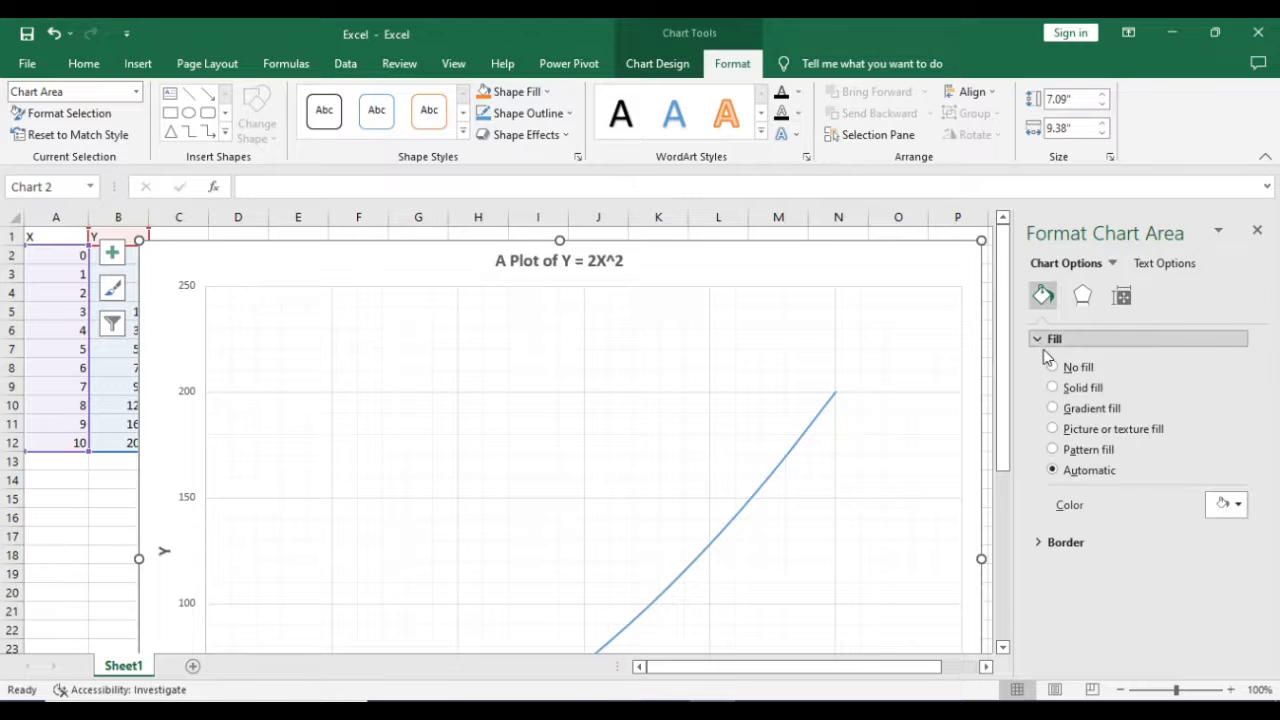
left_click(1053, 388)
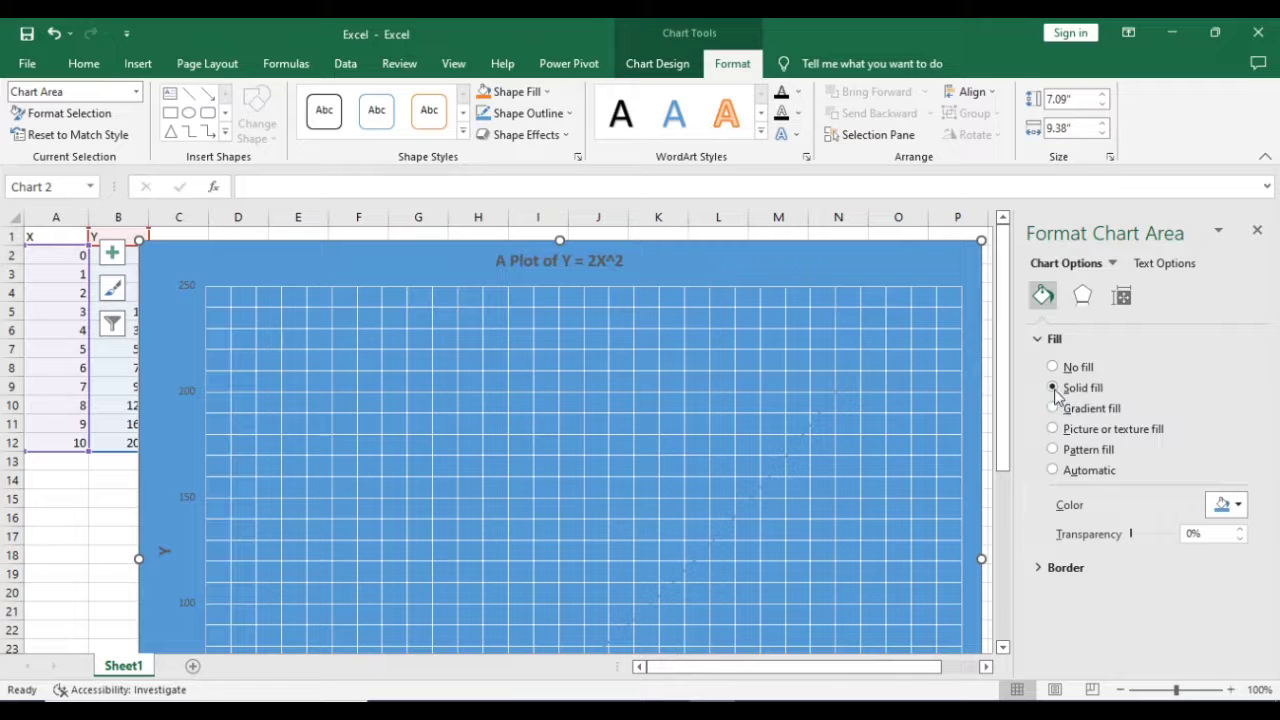
left_click(1239, 506)
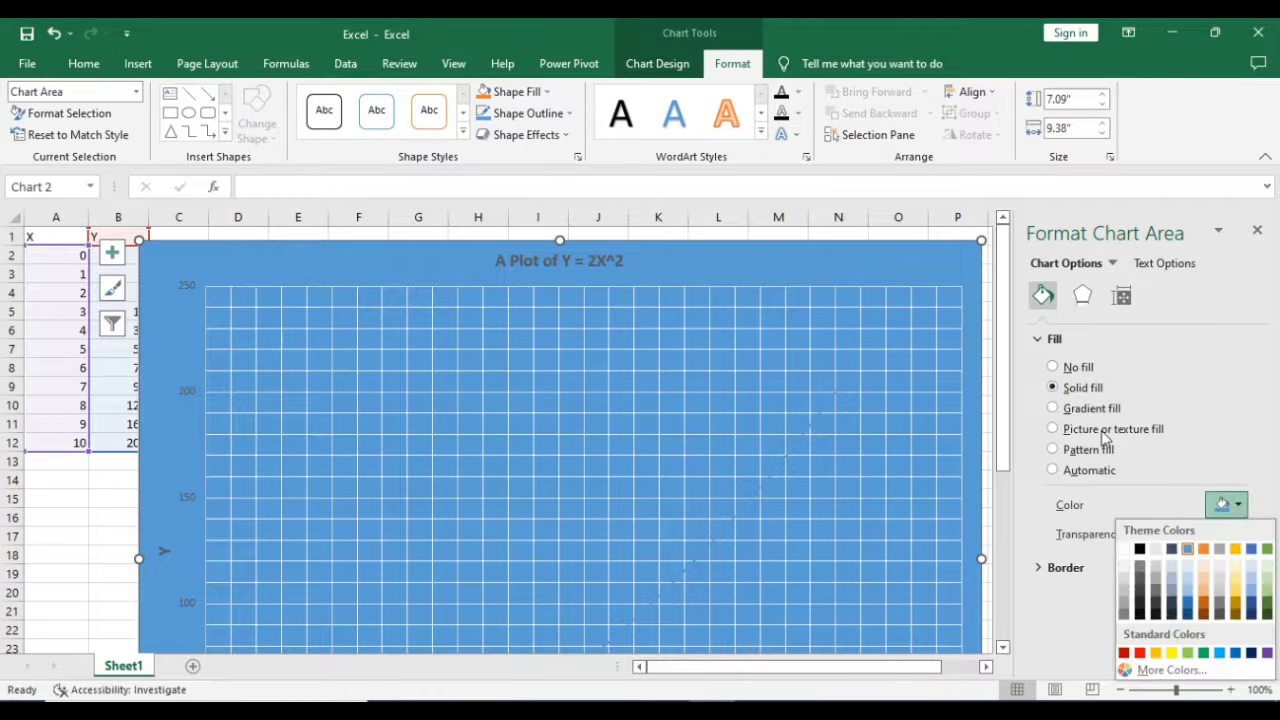
left_click(1053, 368)
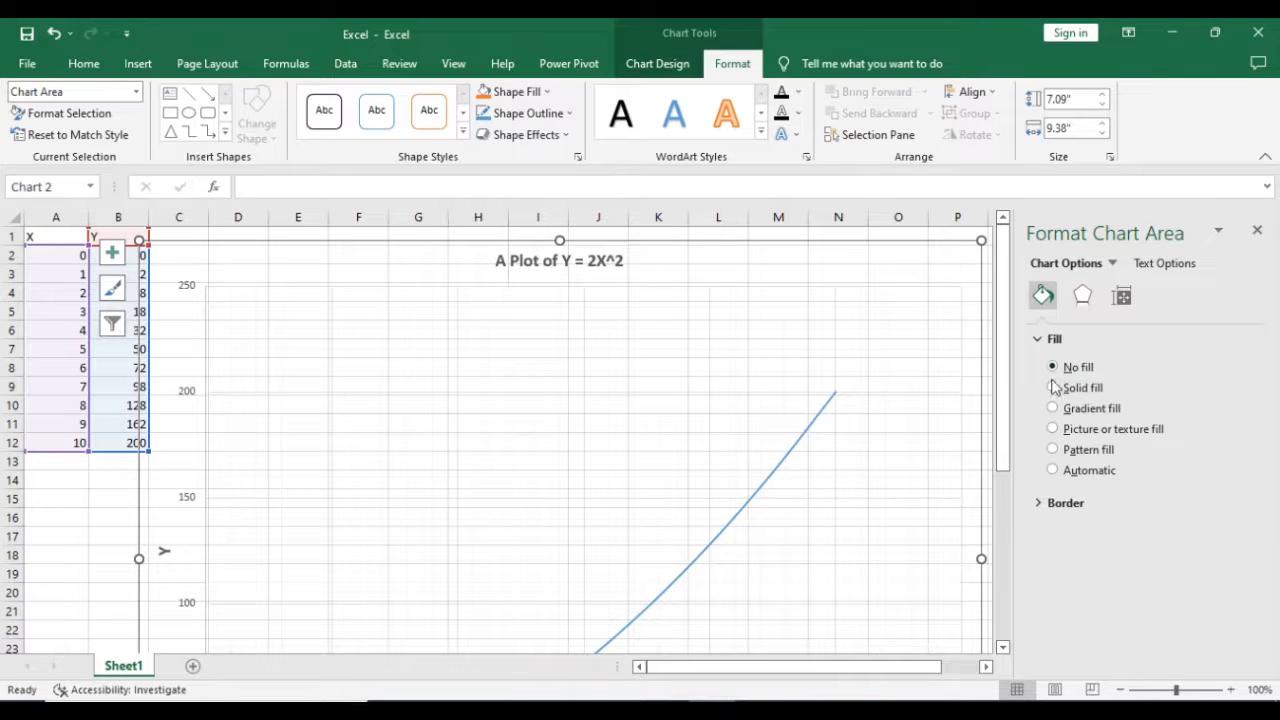
Step: Set the chart area's border to No line, view its shadow options, and close the formatting options
left_click(1040, 504)
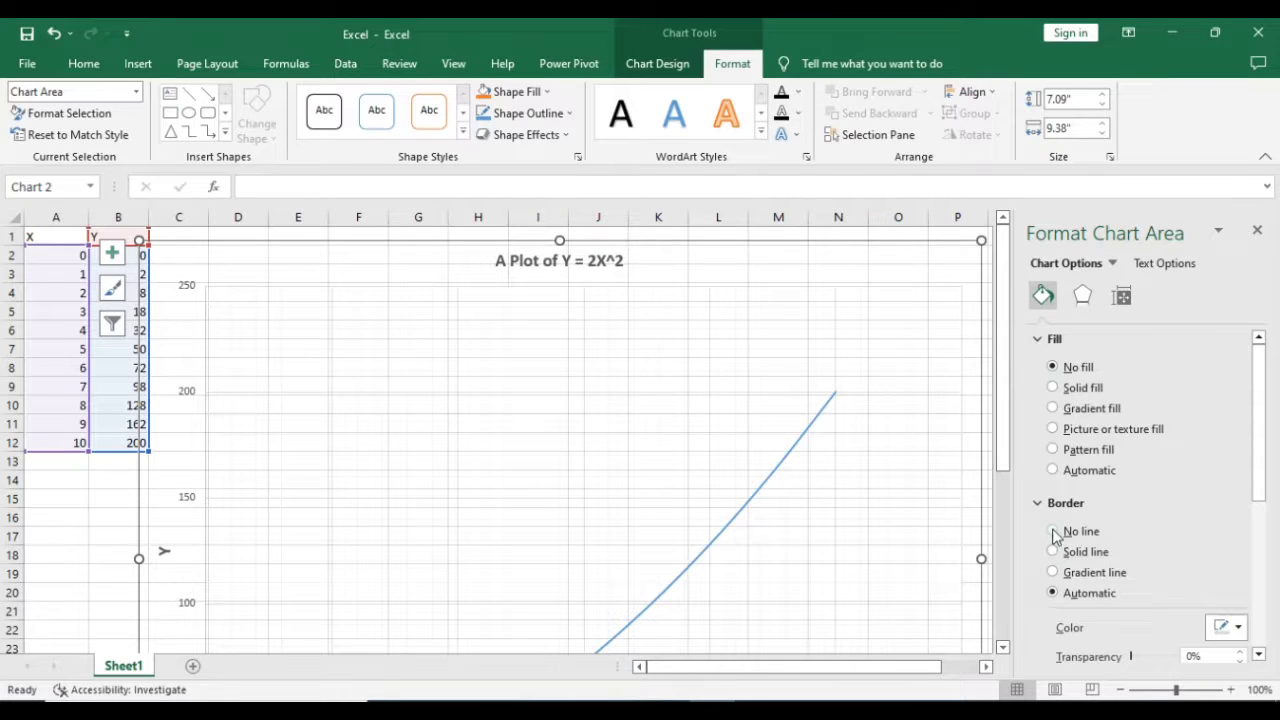
left_click(1053, 532)
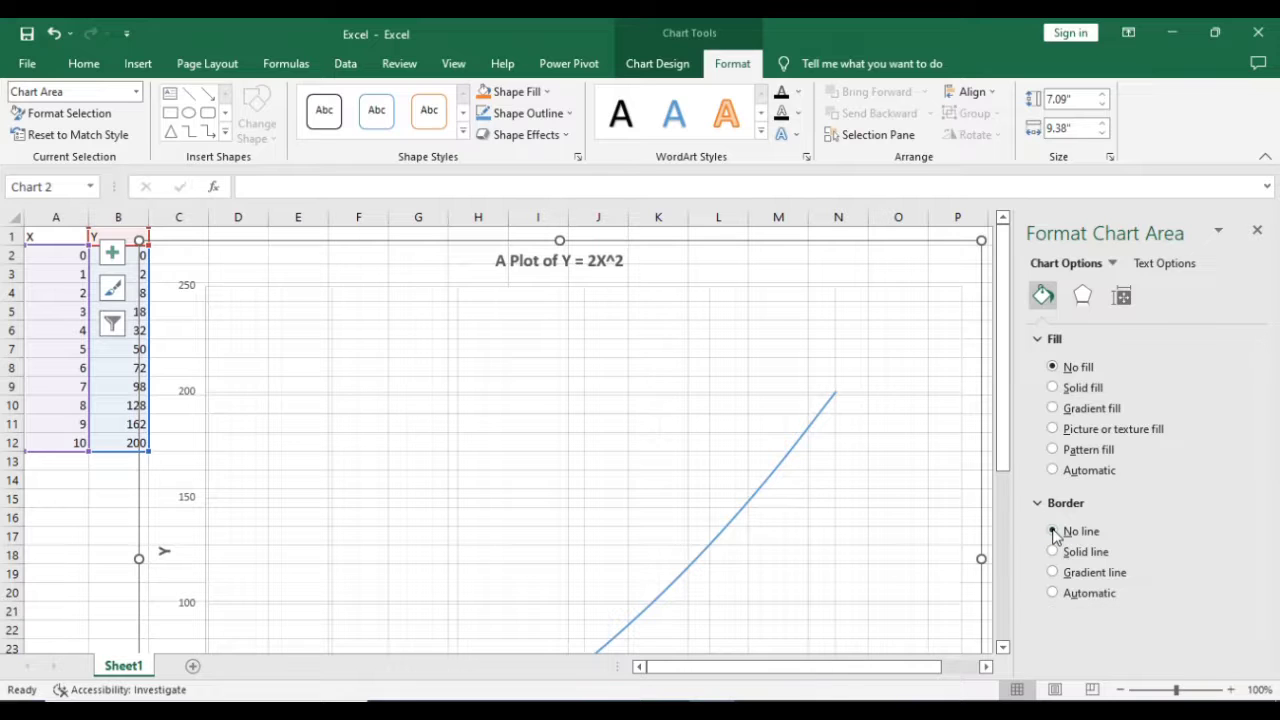
left_click(1086, 302)
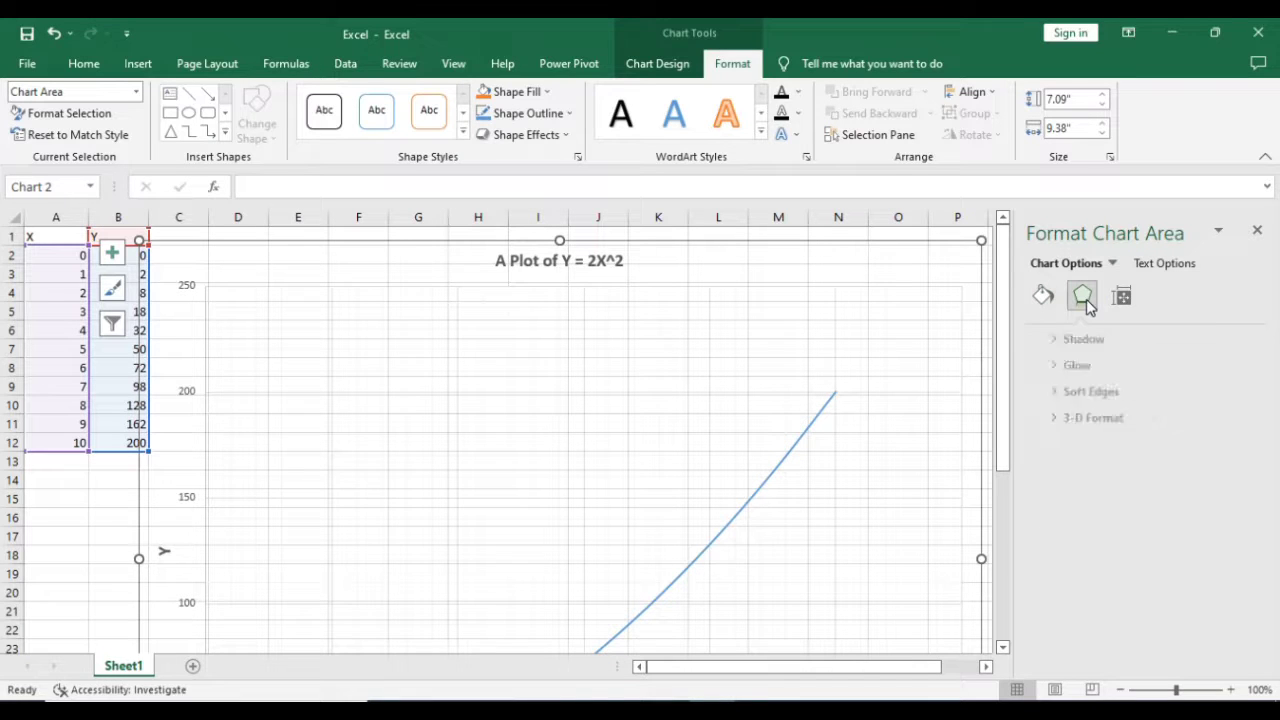
left_click(1040, 342)
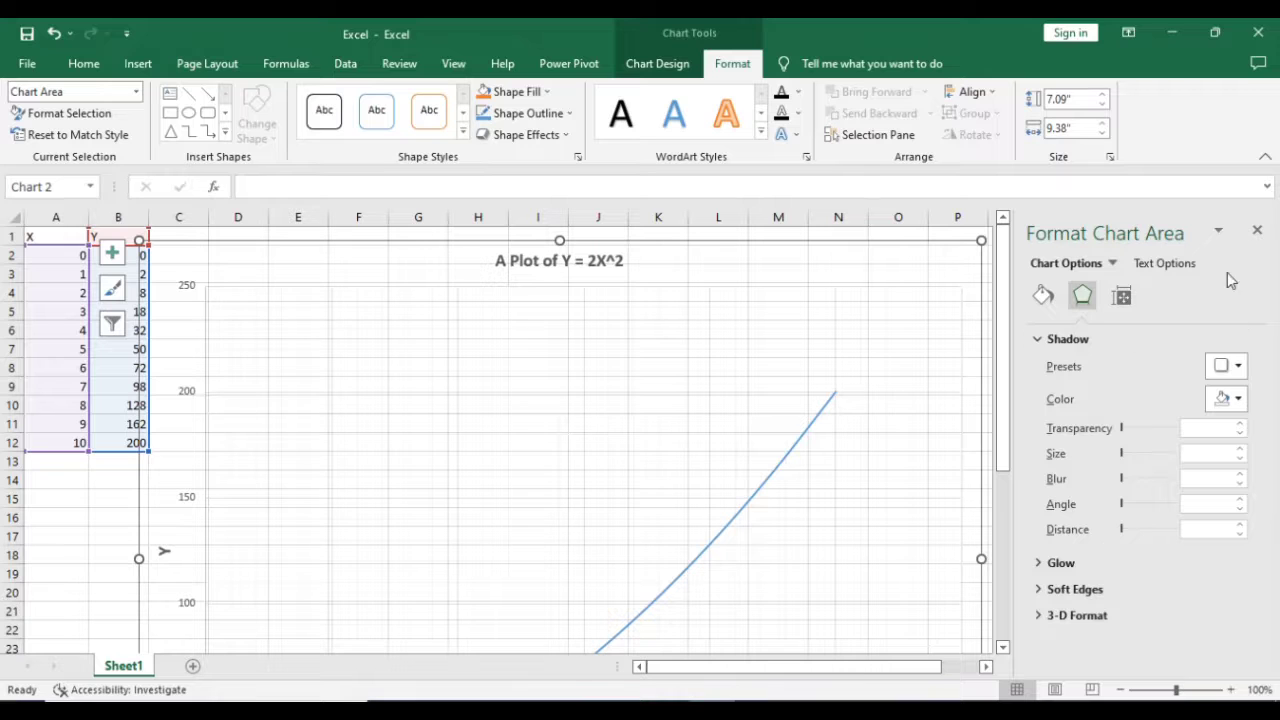
left_click(1256, 235)
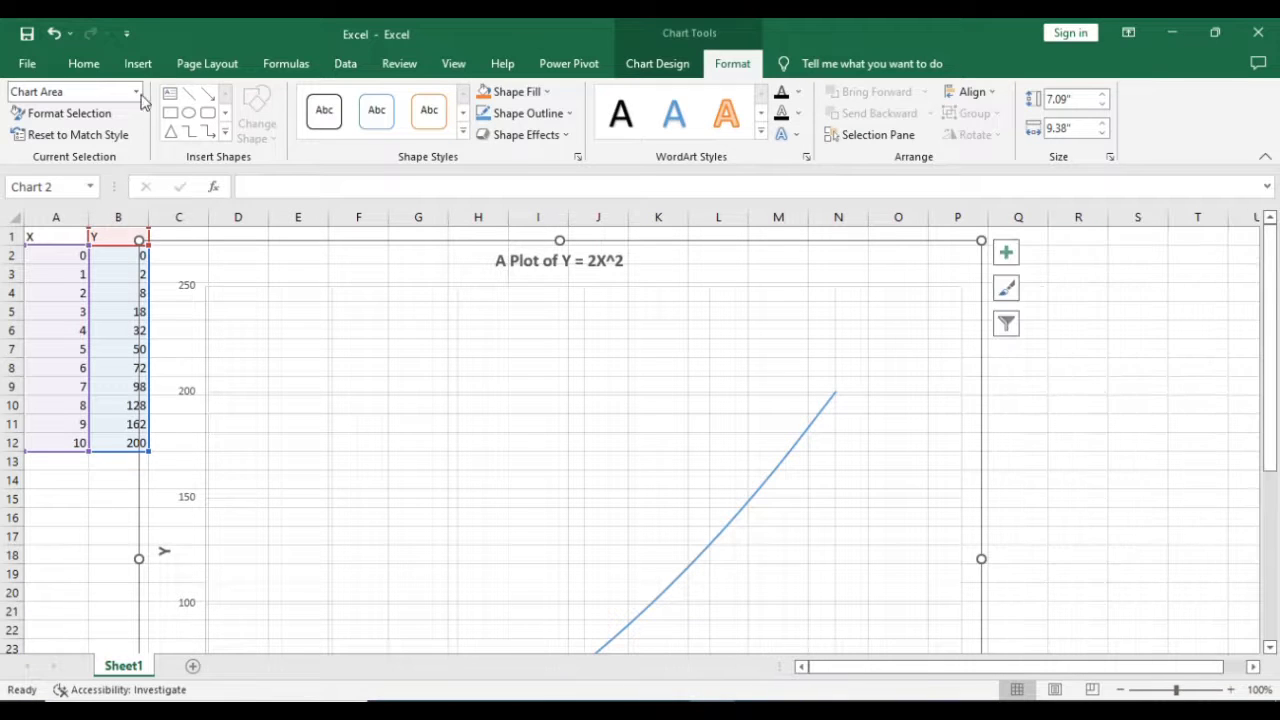
Step: Give the chart title a solid fill in standard orange
left_click(136, 91)
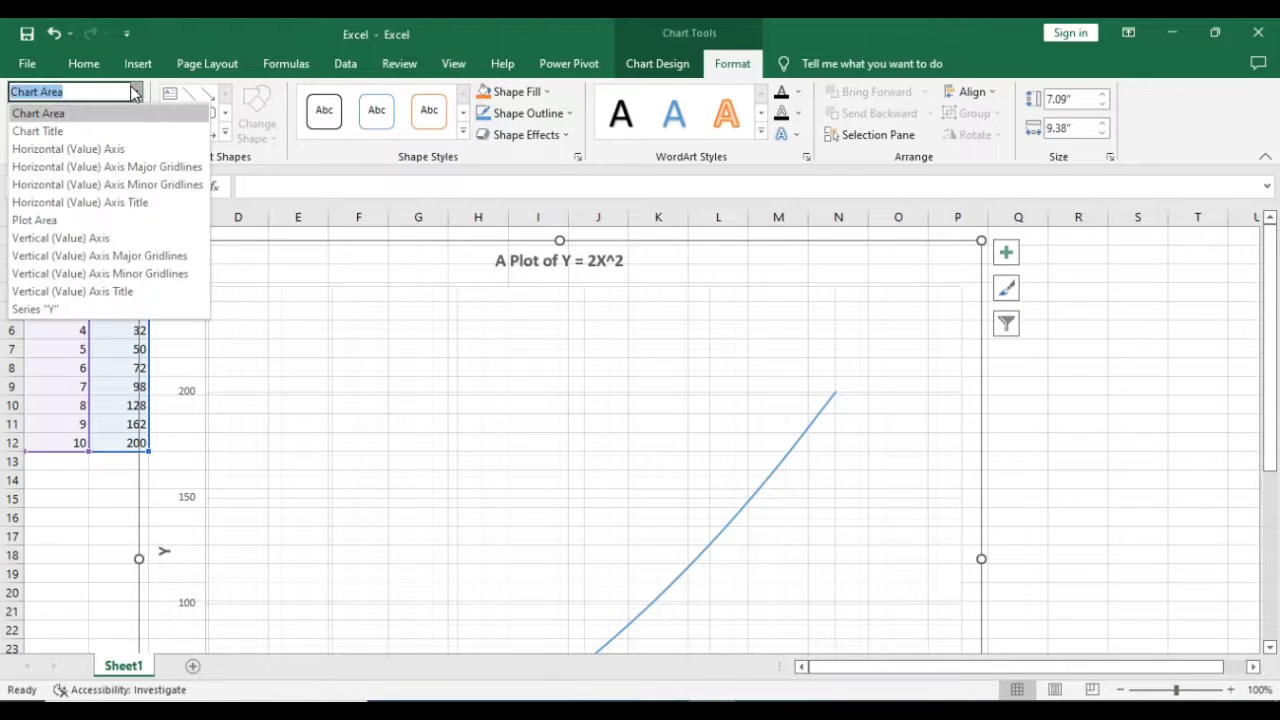
left_click(60, 132)
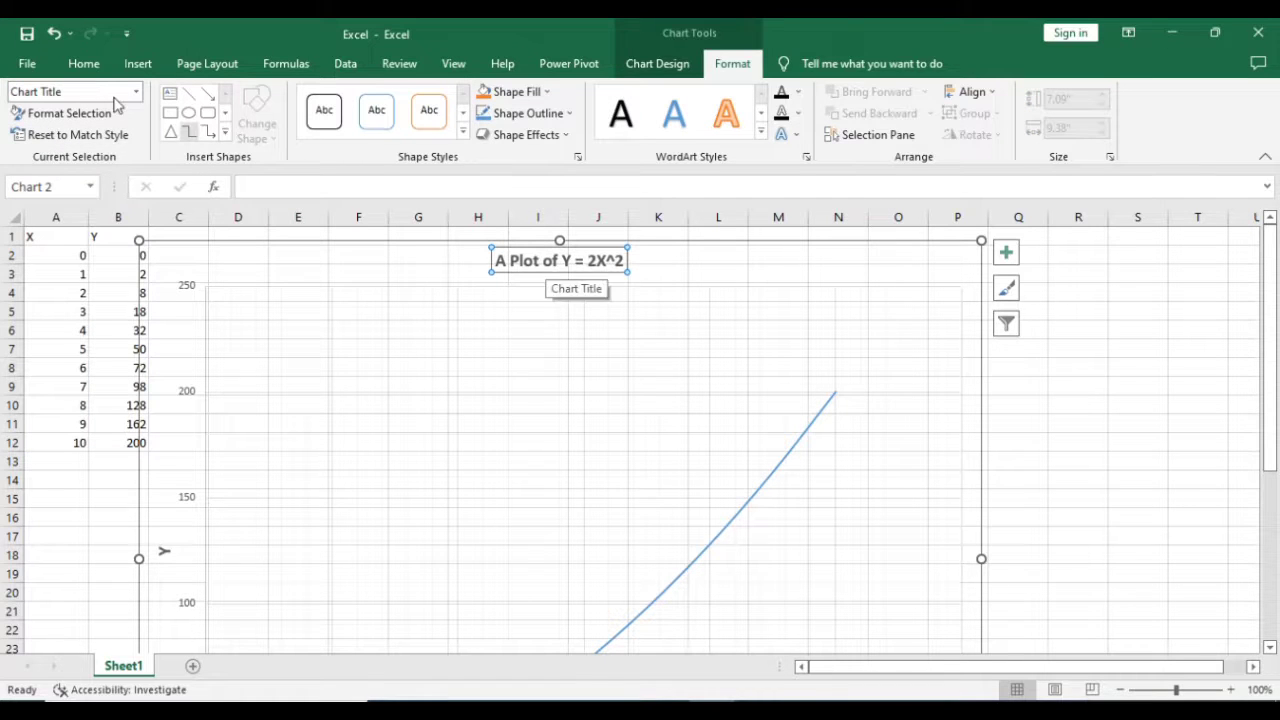
left_click(96, 117)
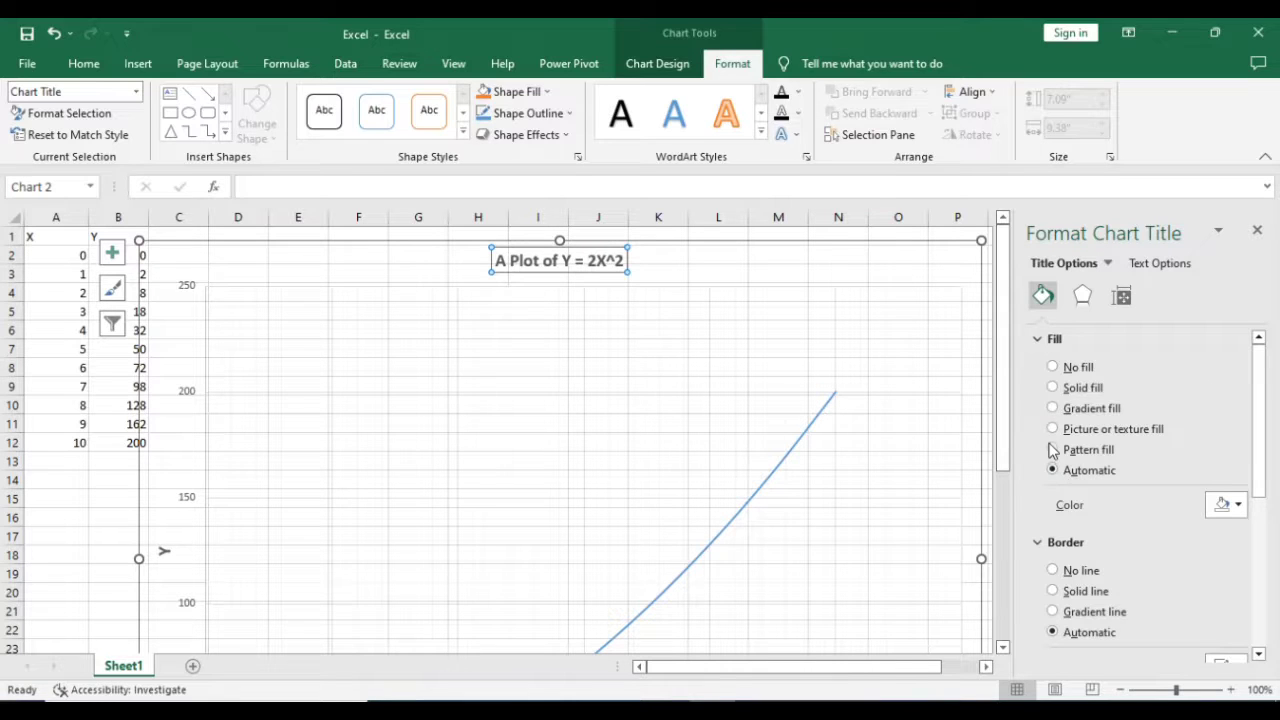
left_click(1053, 388)
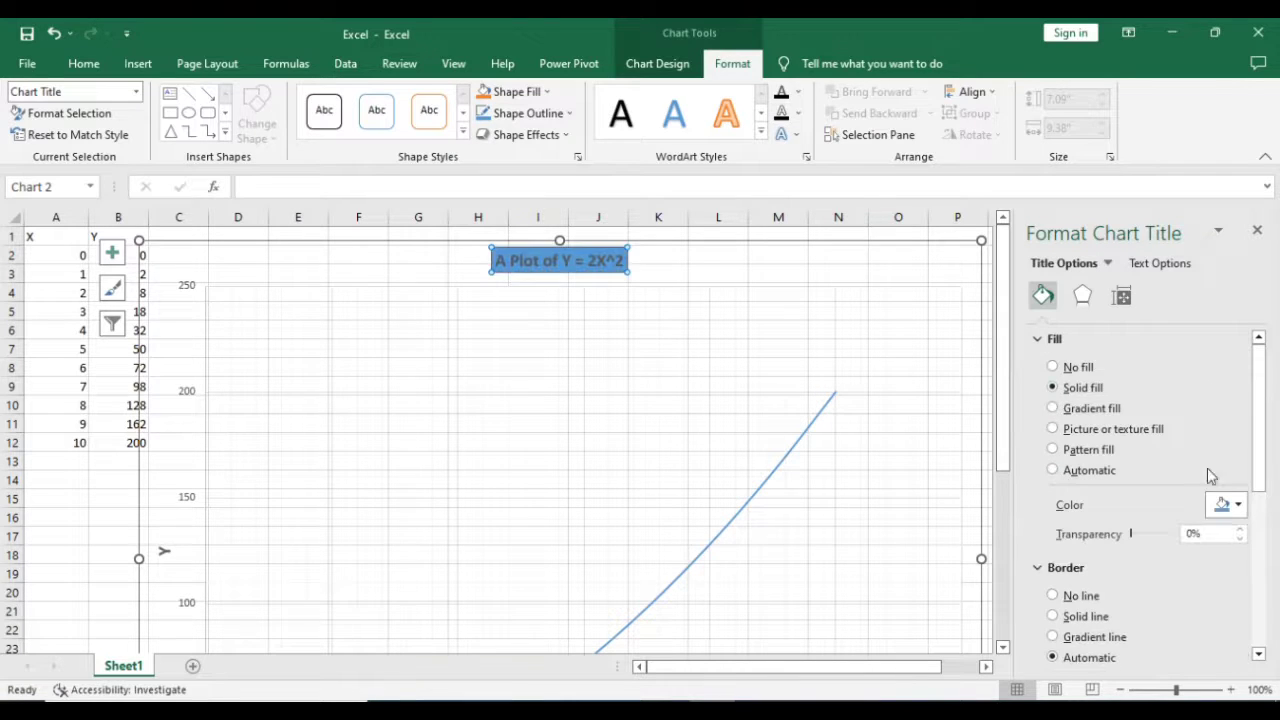
left_click(1239, 506)
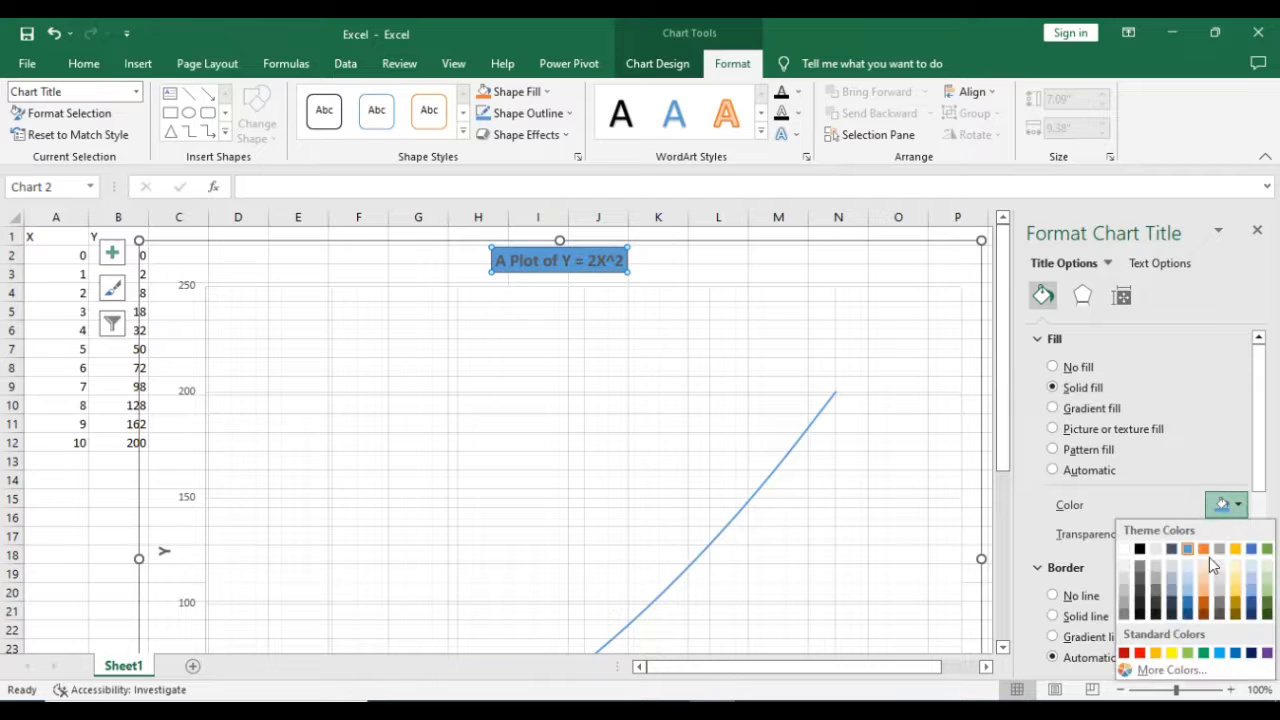
left_click(1155, 653)
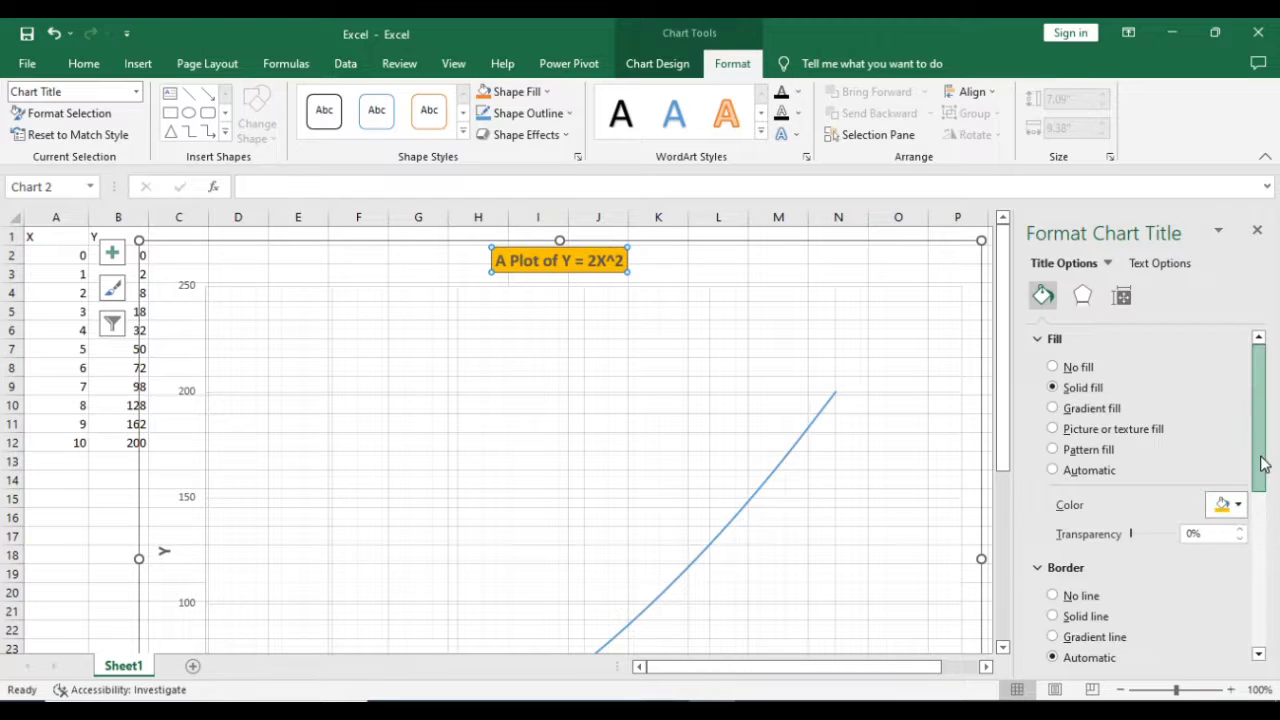
Step: Set the chart title's border to No line
left_click_drag(1265, 463, 1260, 497)
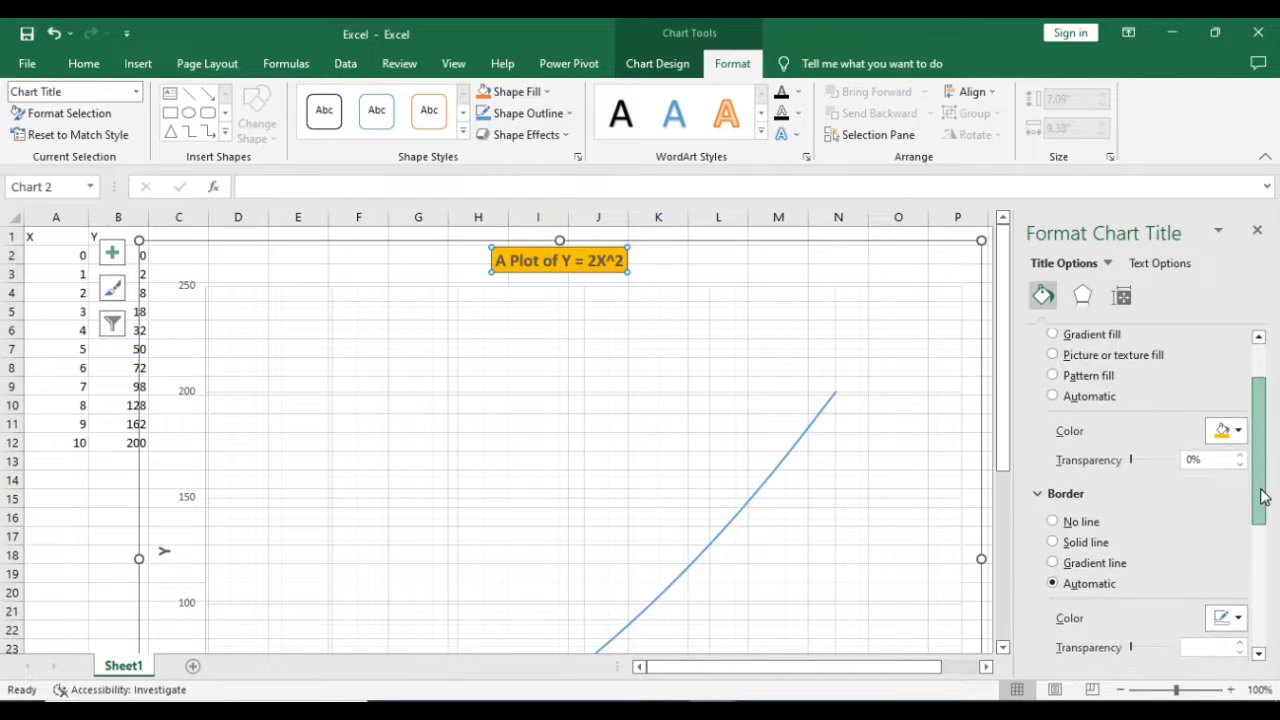
left_click(691, 269)
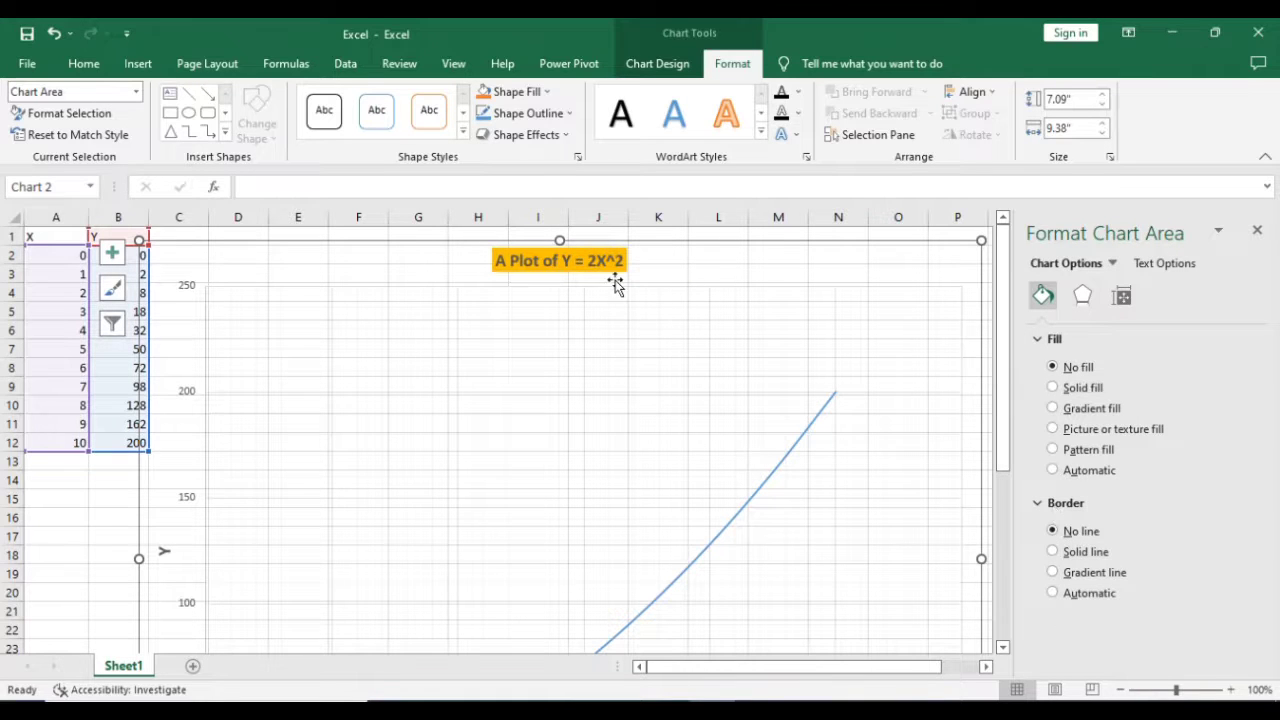
left_click(585, 262)
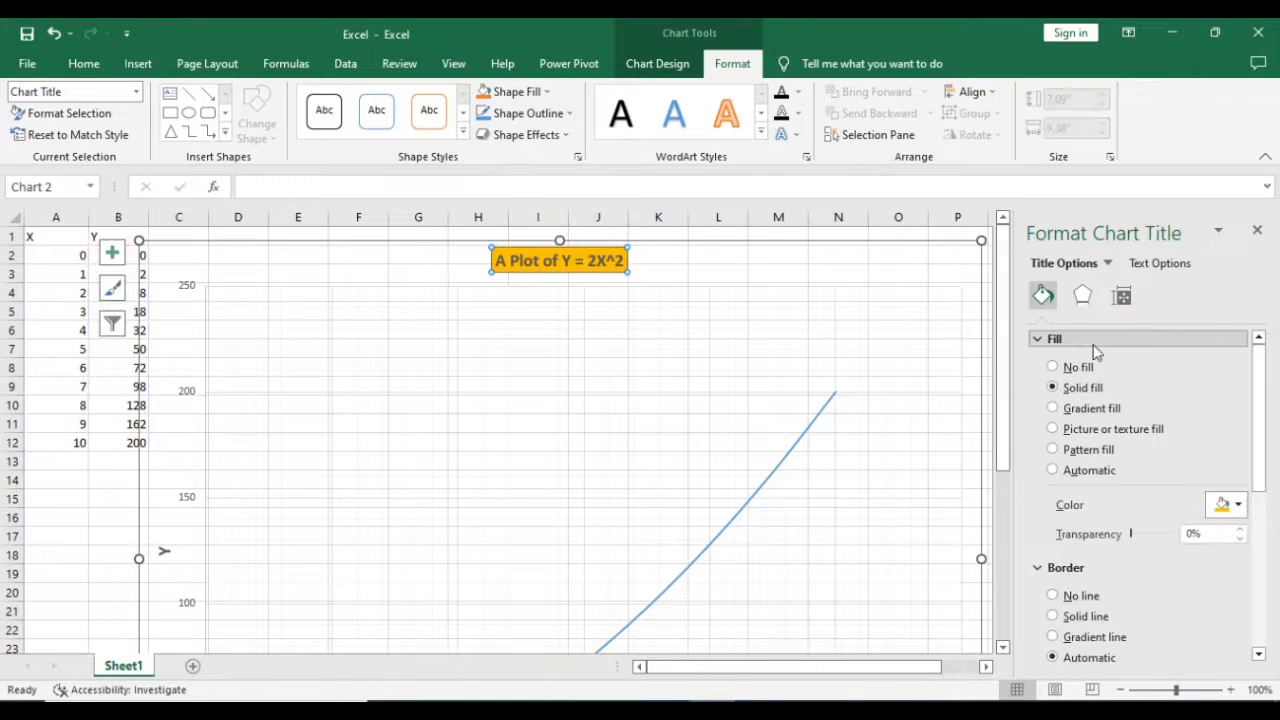
left_click(1052, 596)
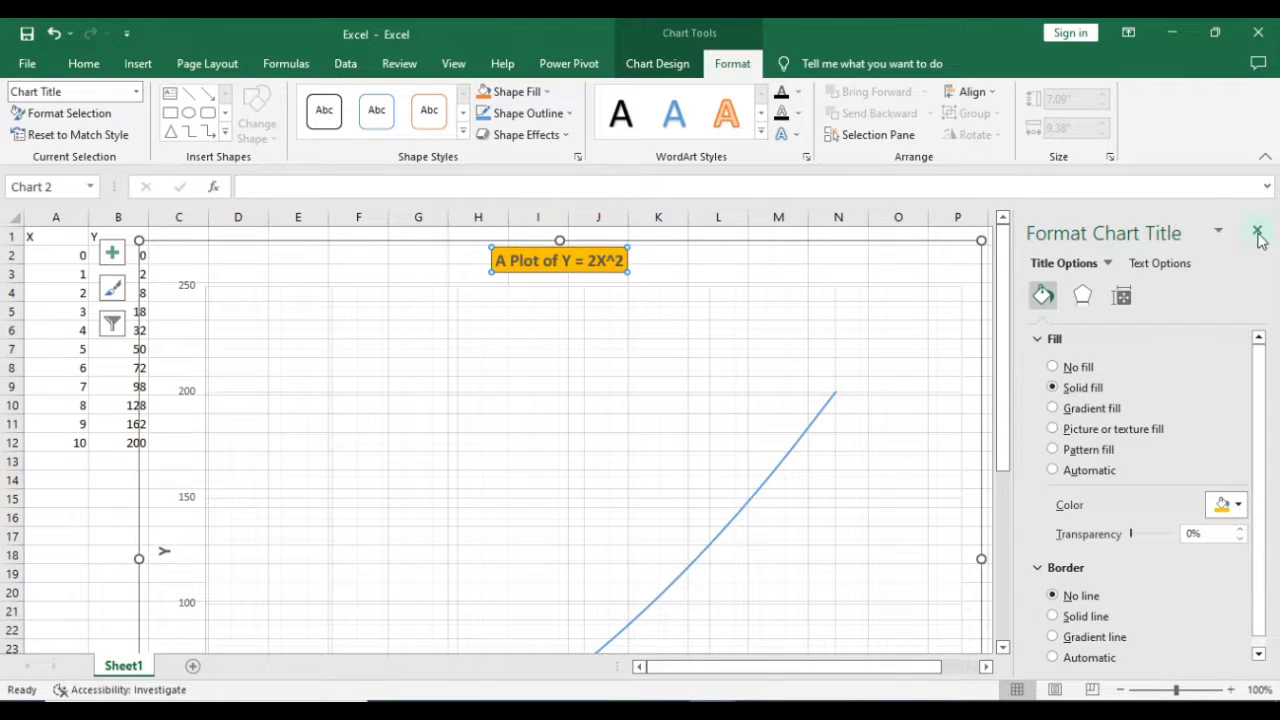
Step: Select the Horizontal (Value) Axis for formatting, try a solid fill, and set its fill to No fill
left_click(137, 92)
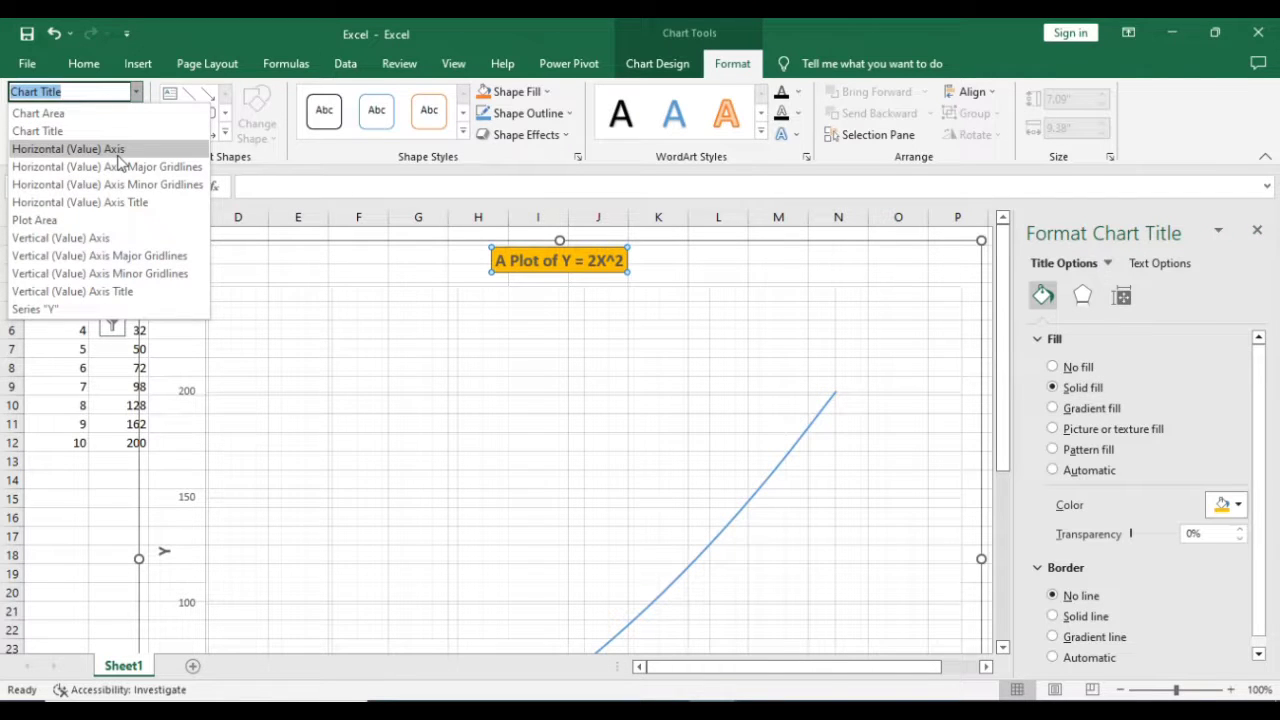
left_click(68, 148)
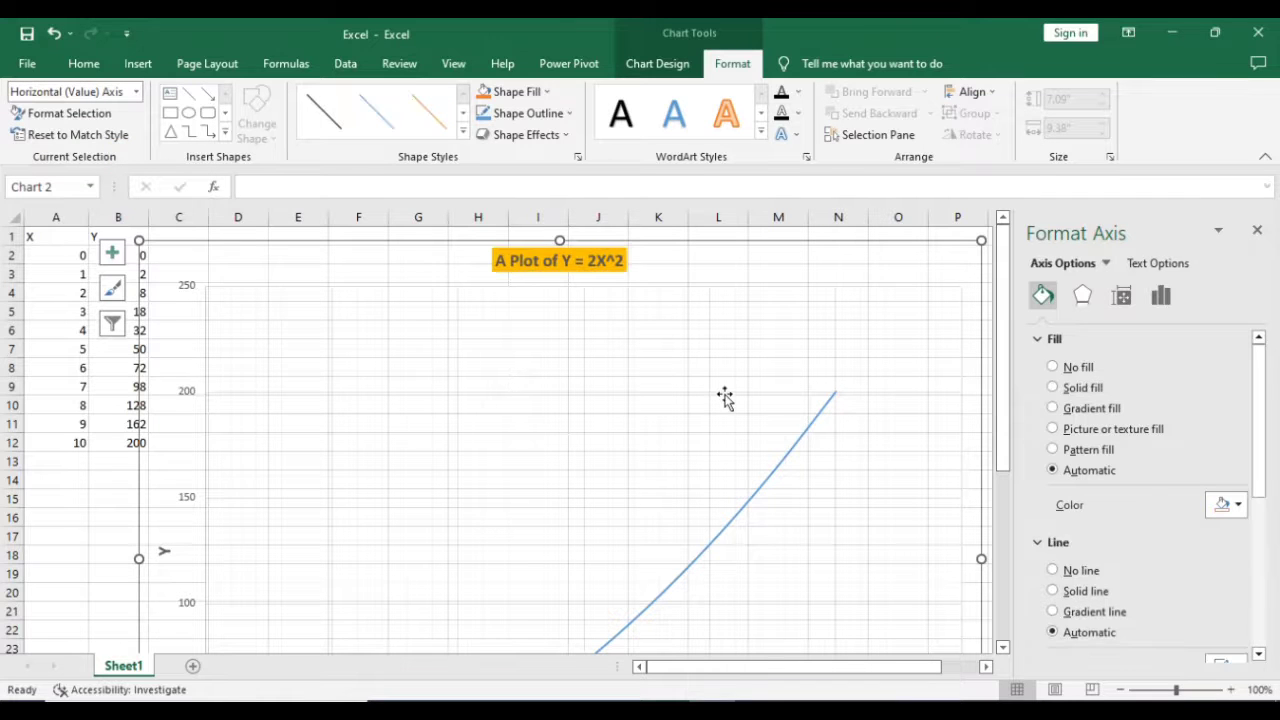
left_click_drag(1008, 350, 1008, 570)
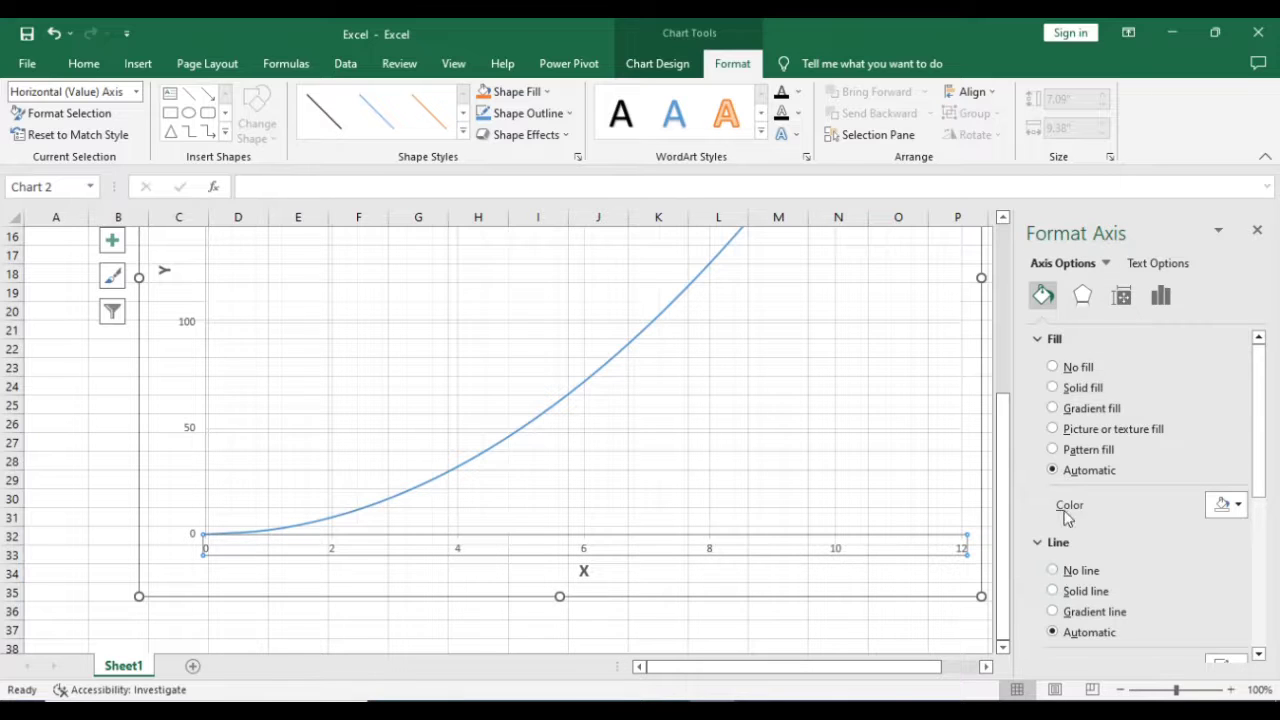
left_click(1053, 388)
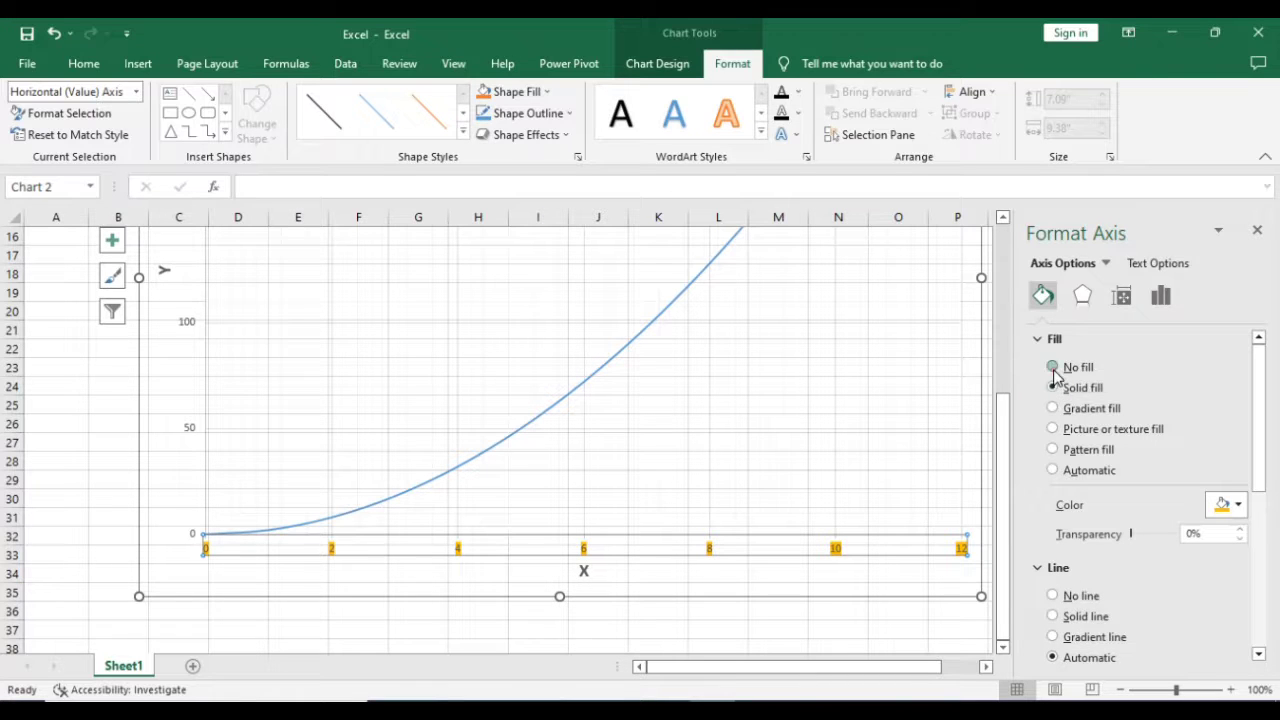
left_click(1053, 368)
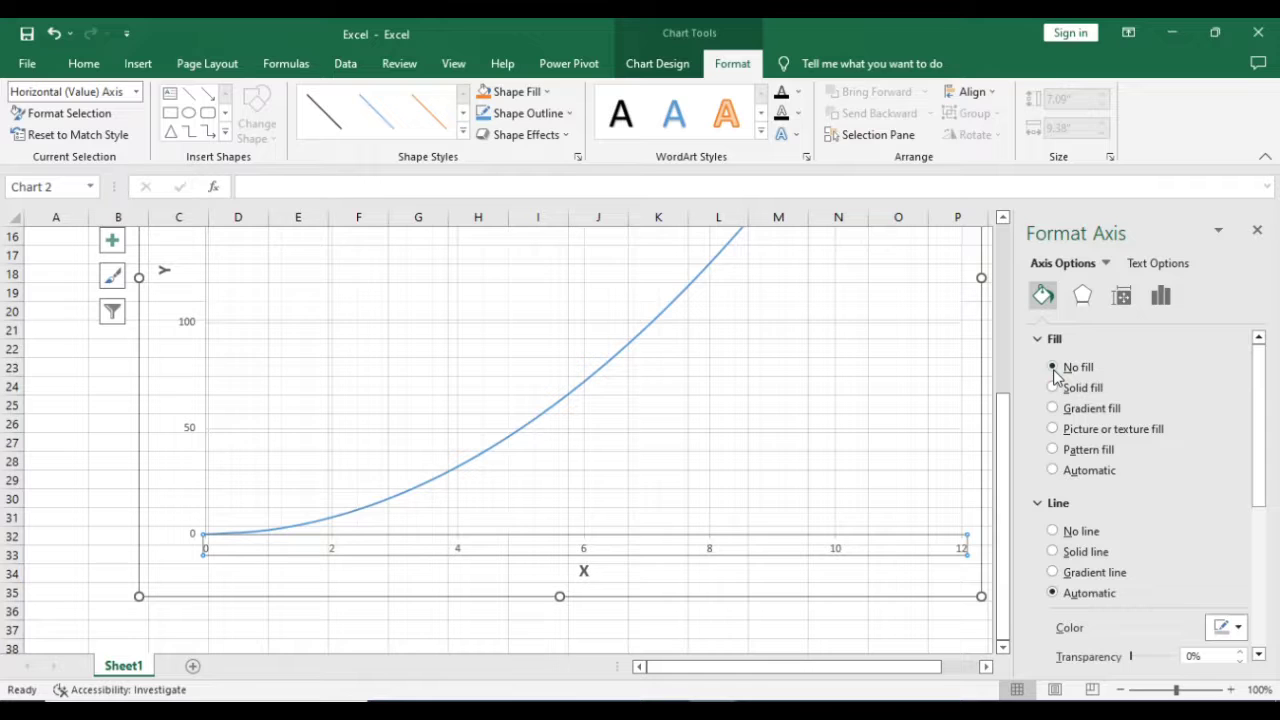
Step: Give the horizontal axis a solid line in theme black
left_click(1054, 553)
left_click(1239, 628)
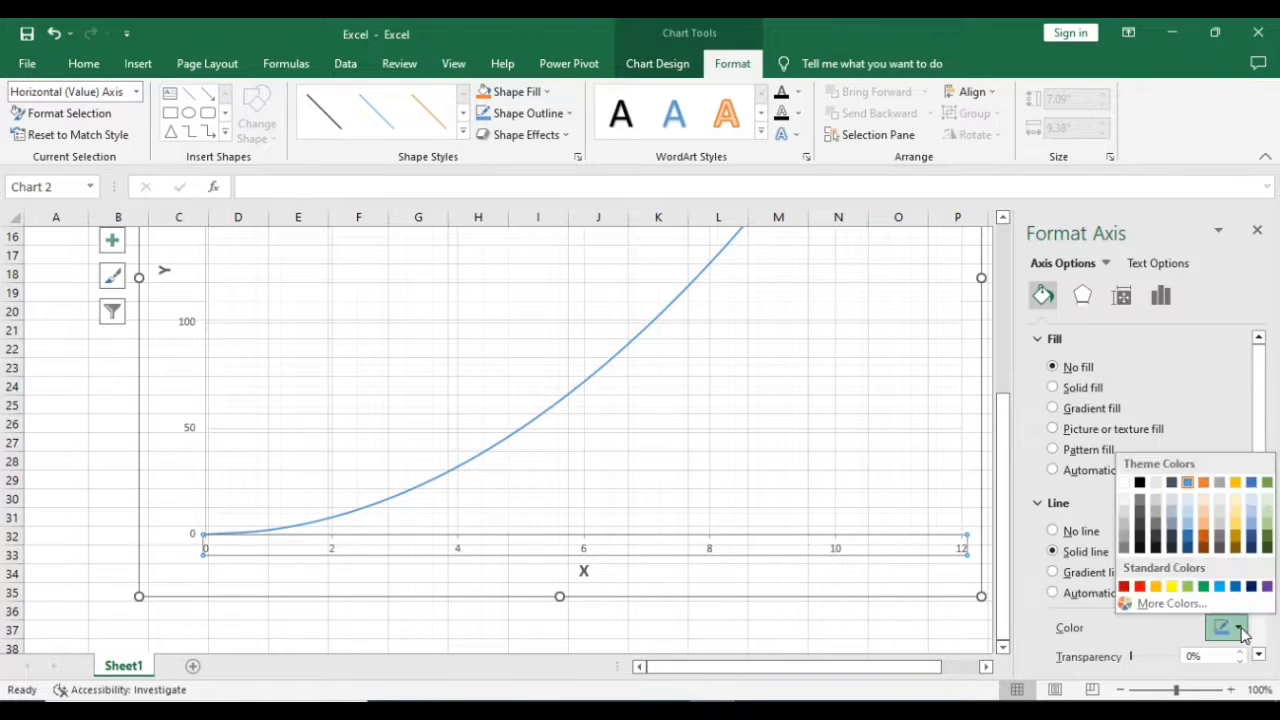
left_click(1140, 483)
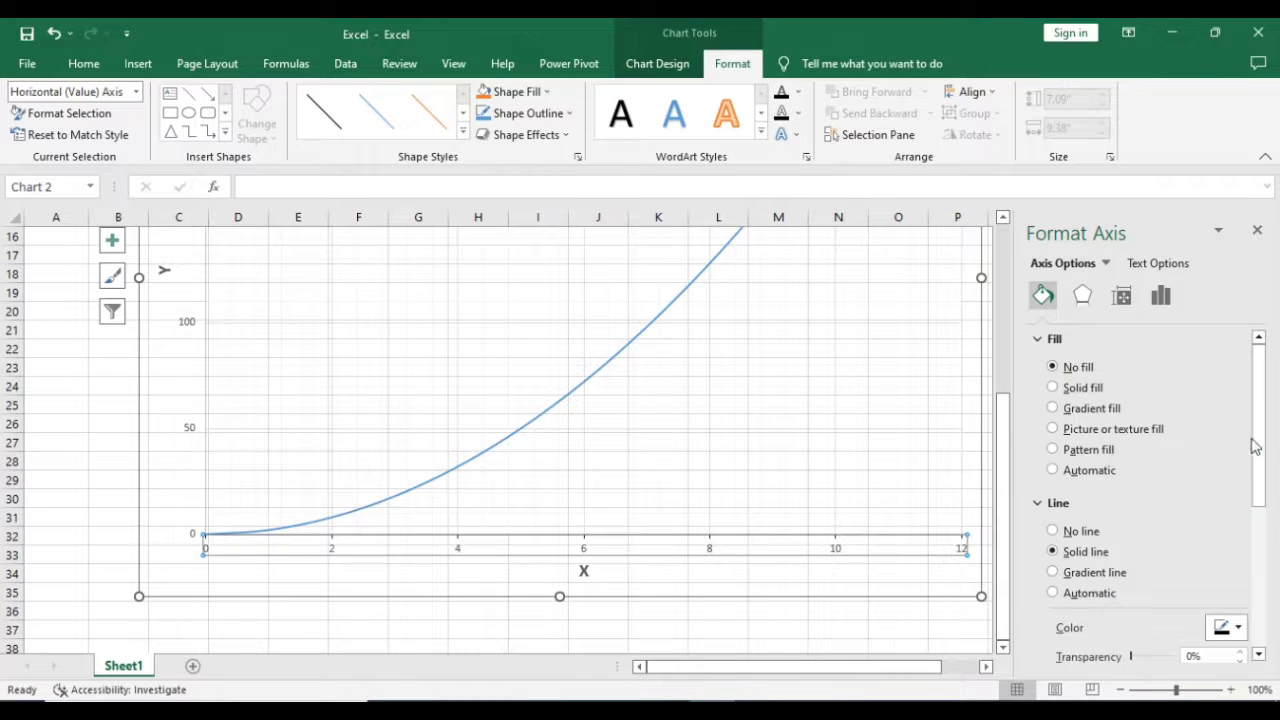
Step: Set the horizontal axis line's width to 1.75 pt
left_click_drag(1255, 446, 1259, 500)
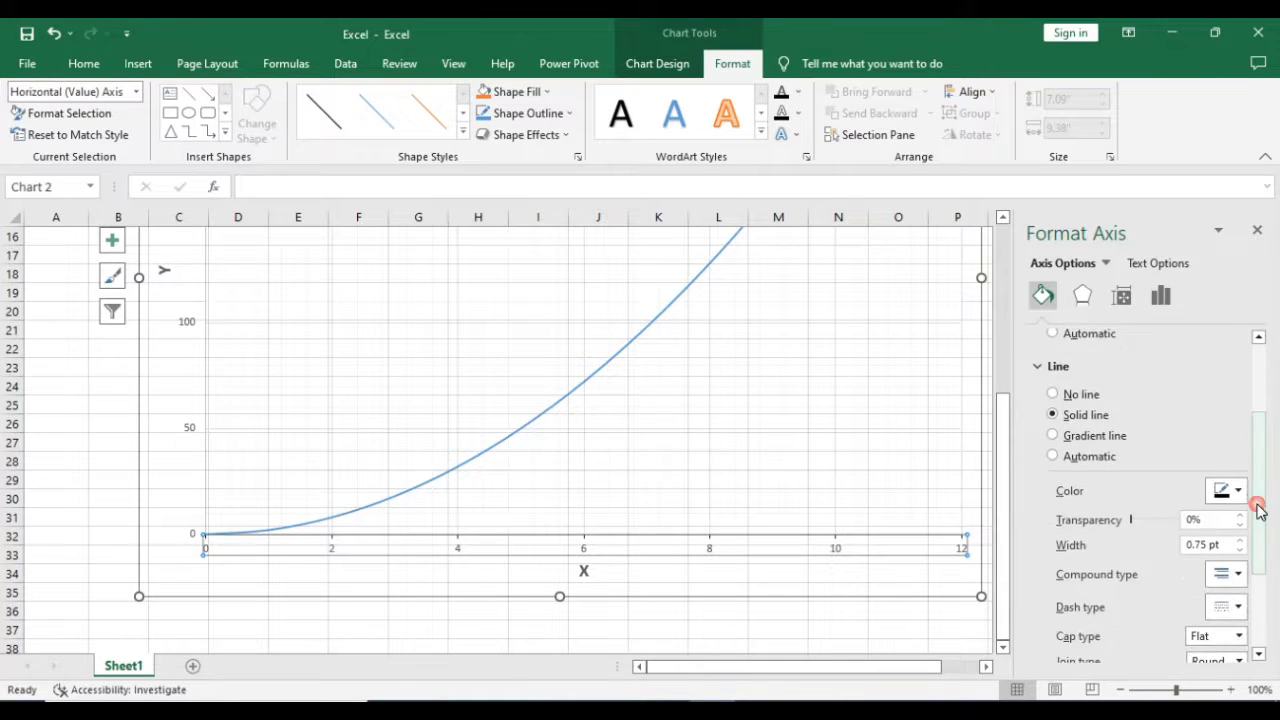
left_click(1240, 540)
left_click(1240, 540)
left_click(1240, 540)
left_click(1240, 540)
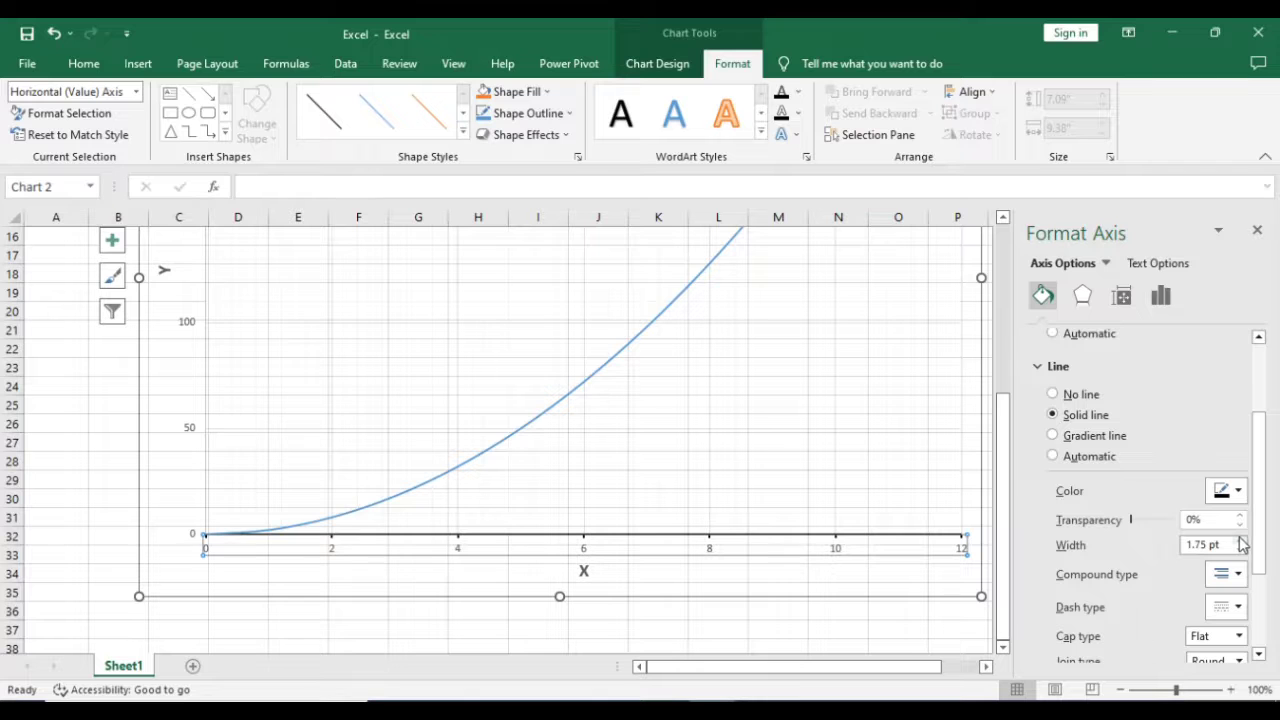
left_click_drag(1266, 509, 1262, 566)
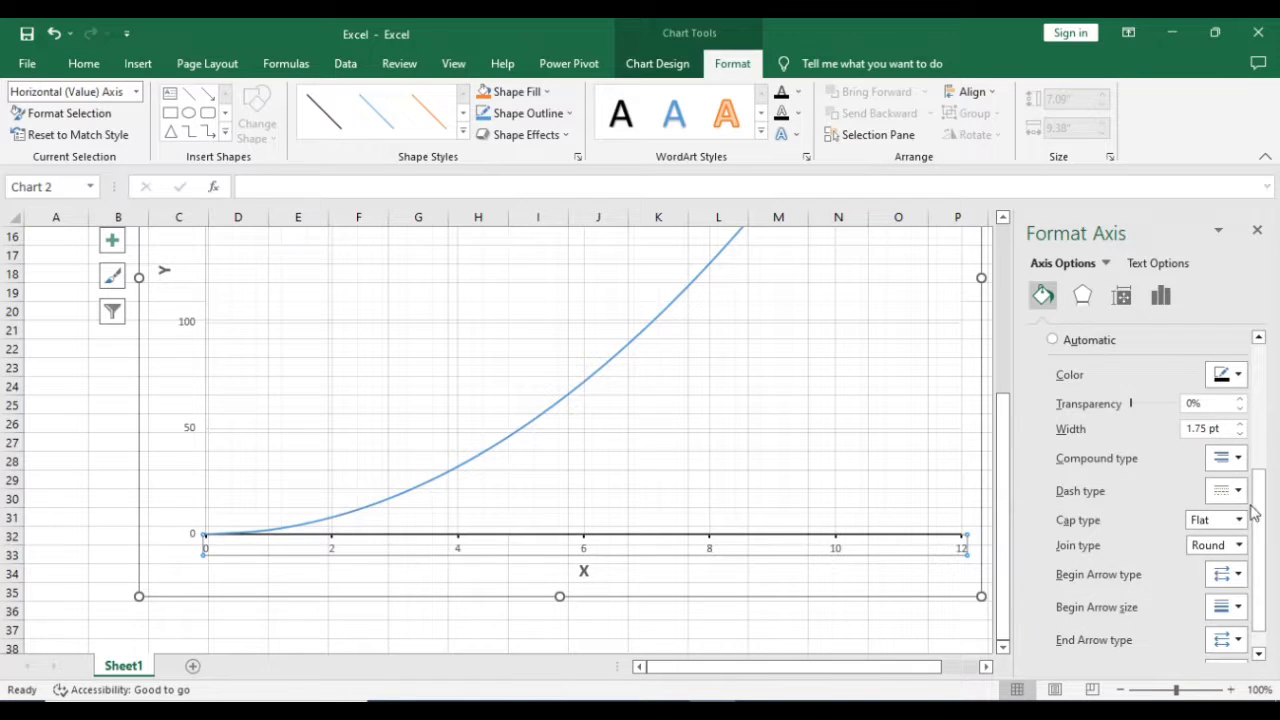
Step: View the horizontal axis's shadow options and collapse them
left_click_drag(1262, 511, 1260, 363)
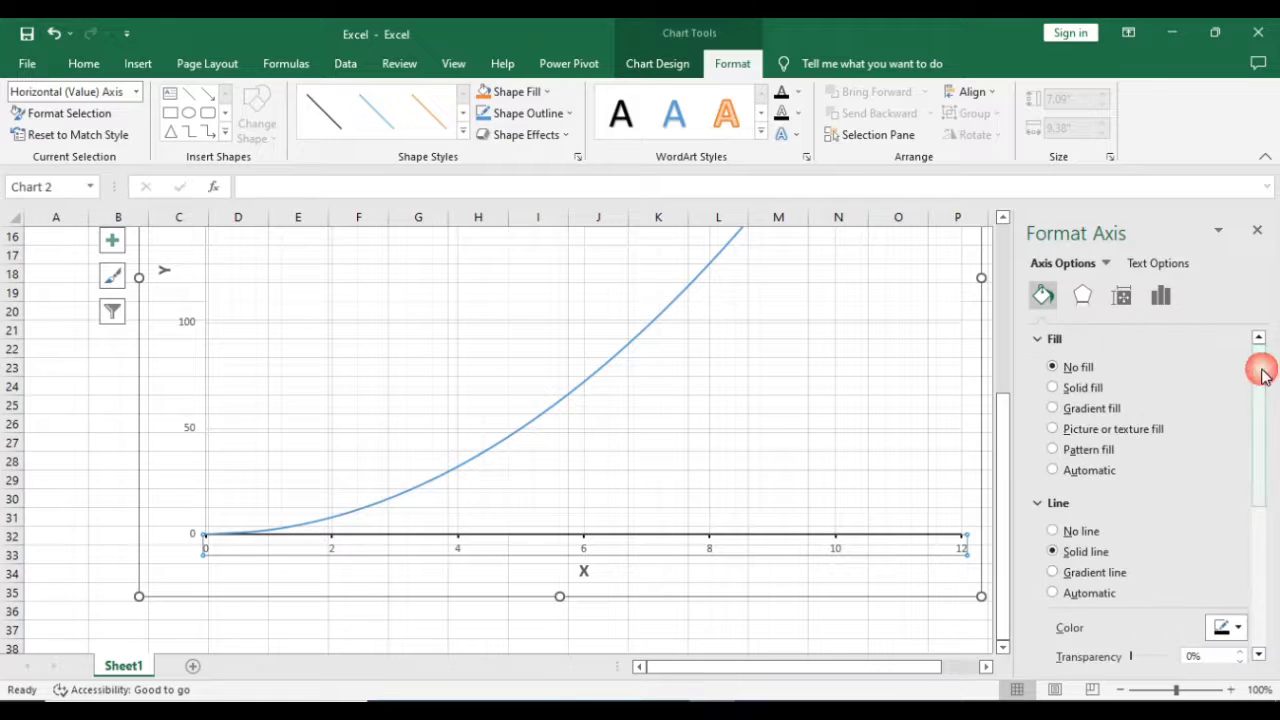
left_click(1082, 293)
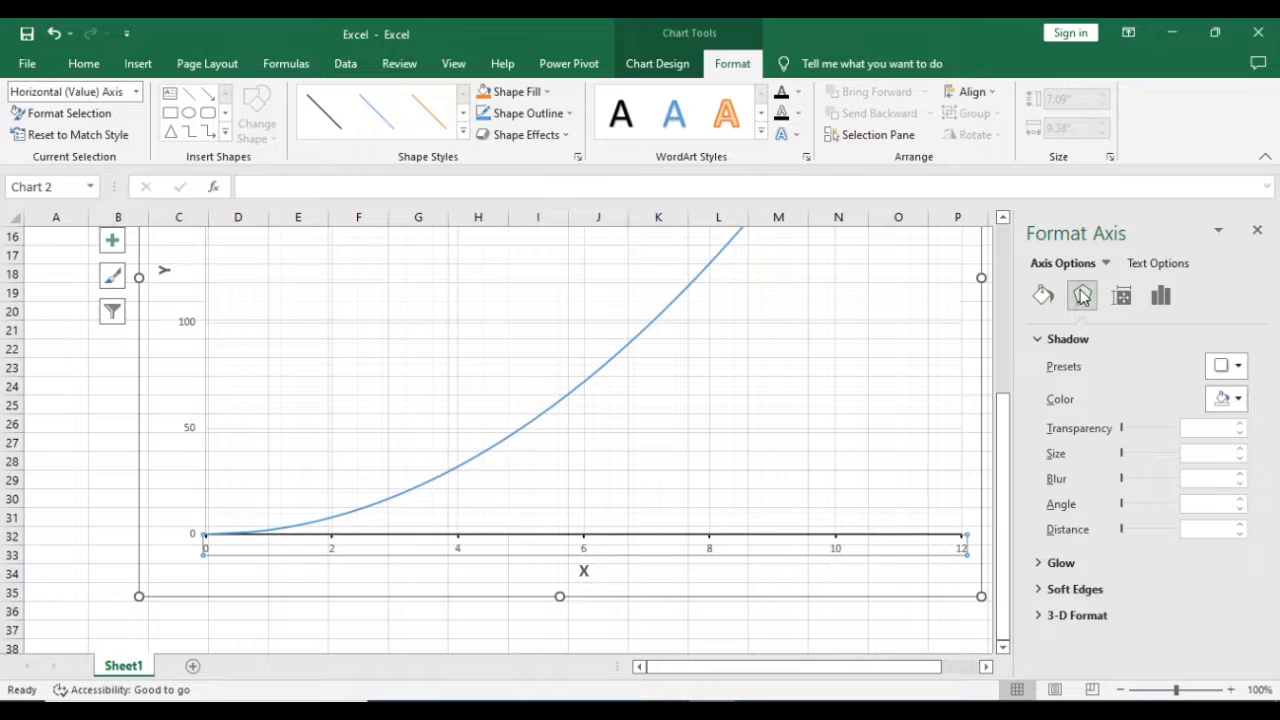
left_click(1038, 342)
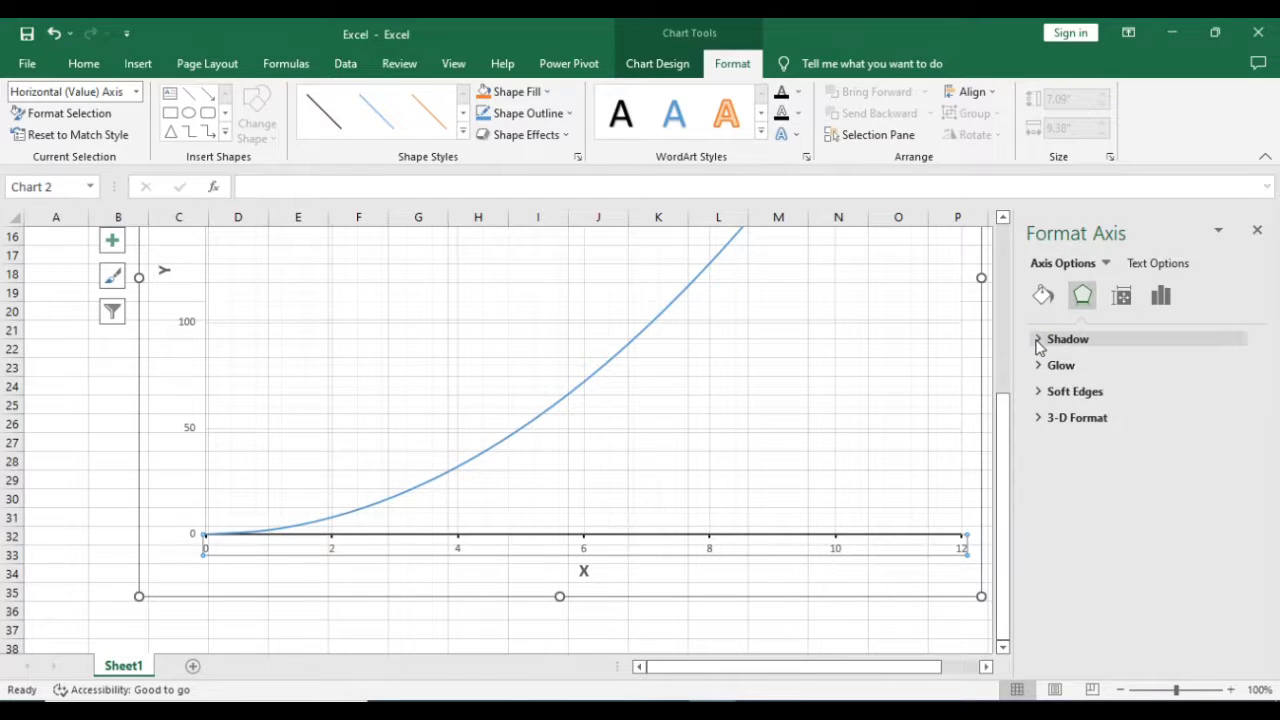
Step: Try Top Centered vertical alignment for the horizontal axis labels, and return it to Middle Centered
left_click(1129, 306)
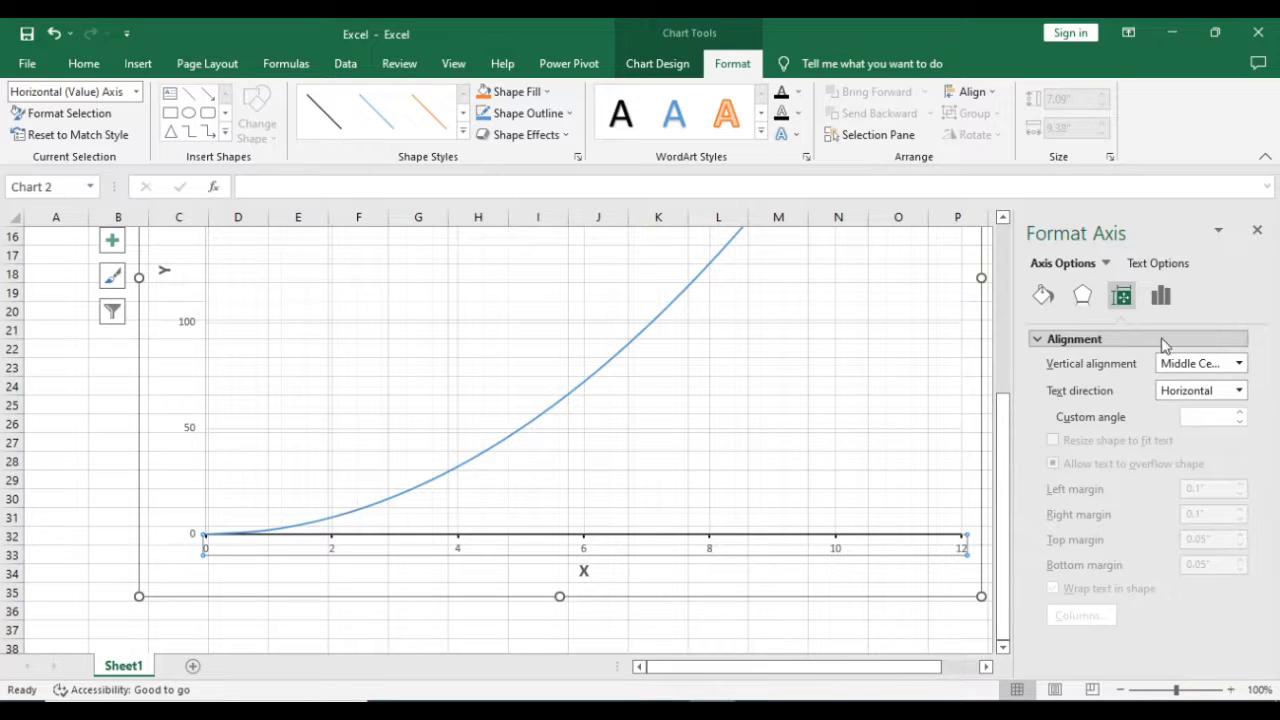
left_click(1239, 364)
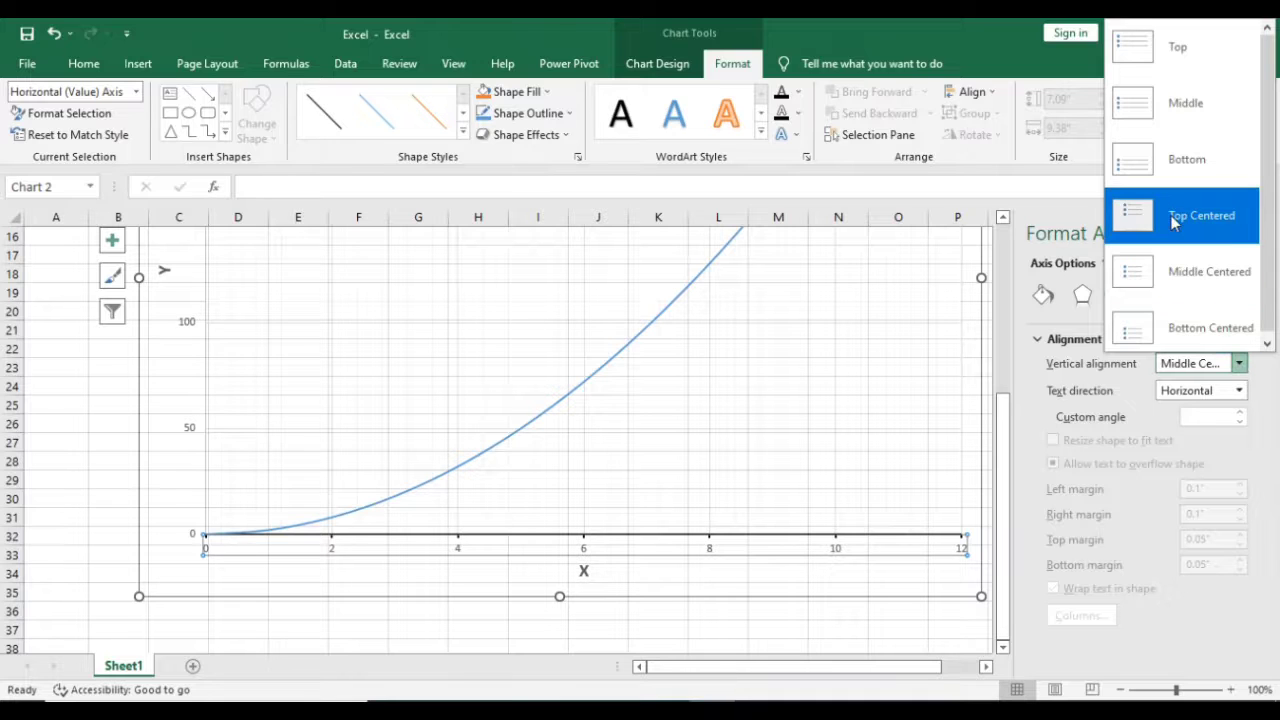
left_click(1172, 218)
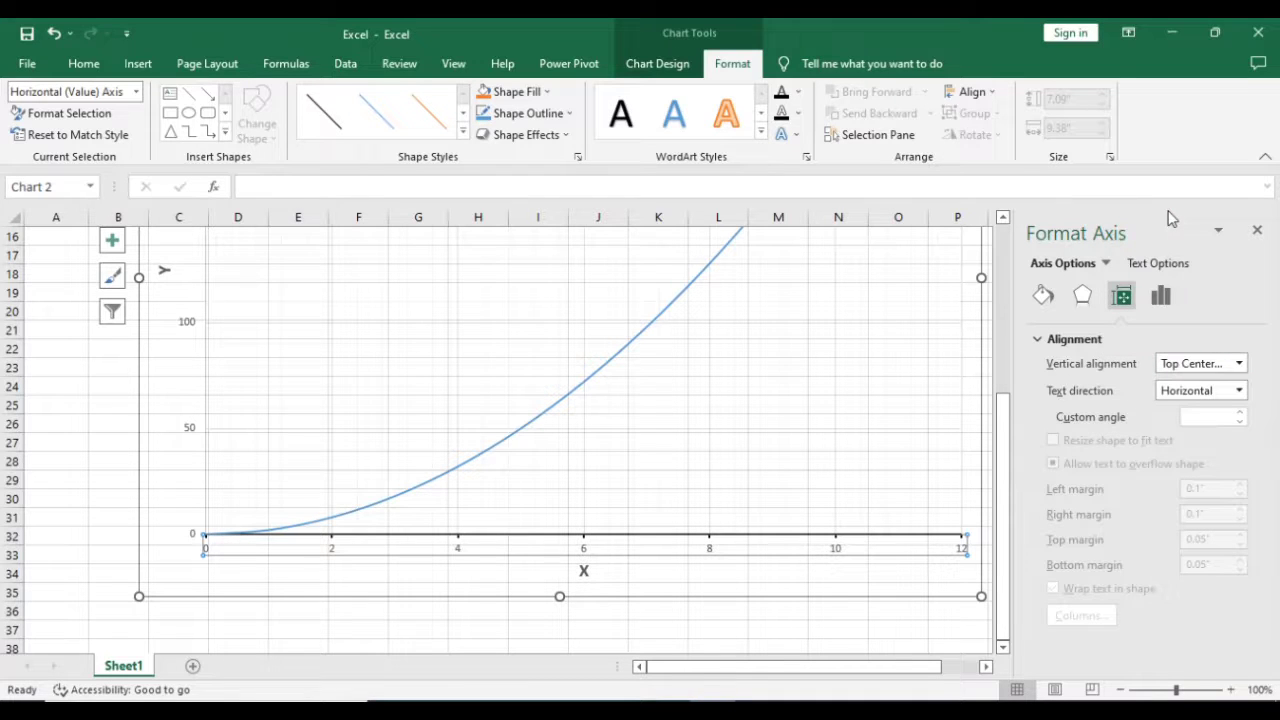
left_click(1240, 365)
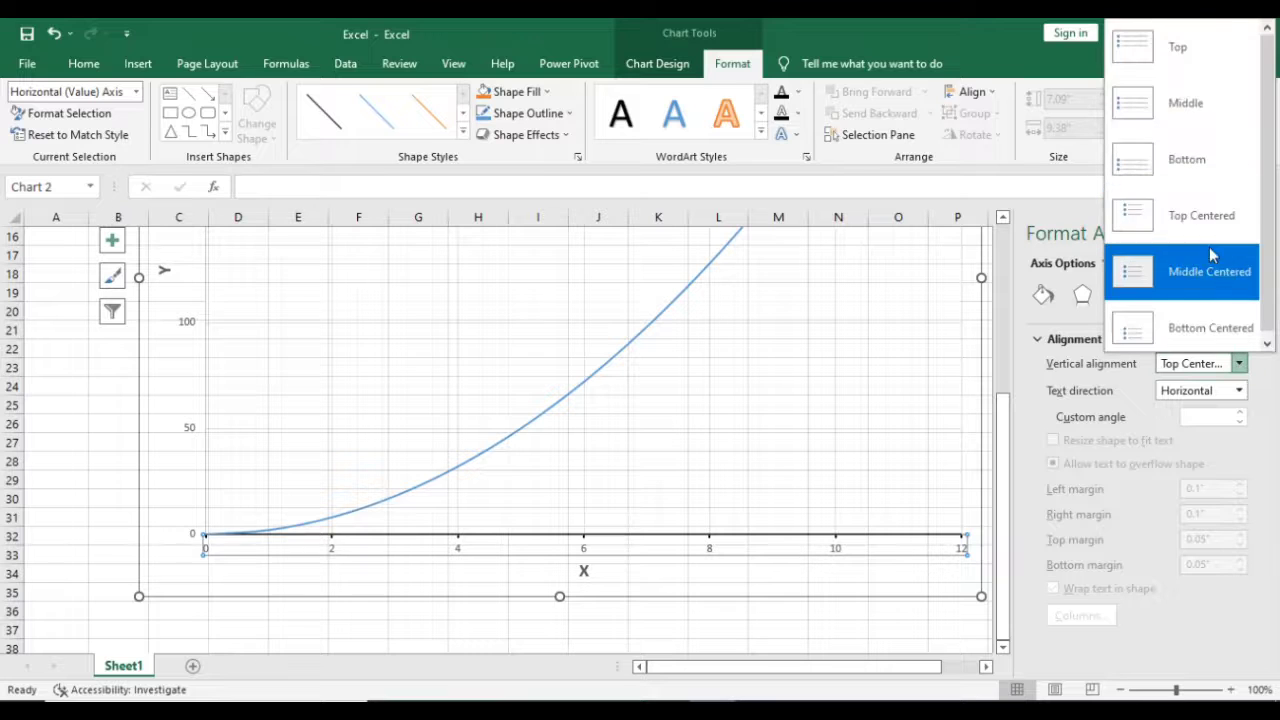
left_click(1200, 287)
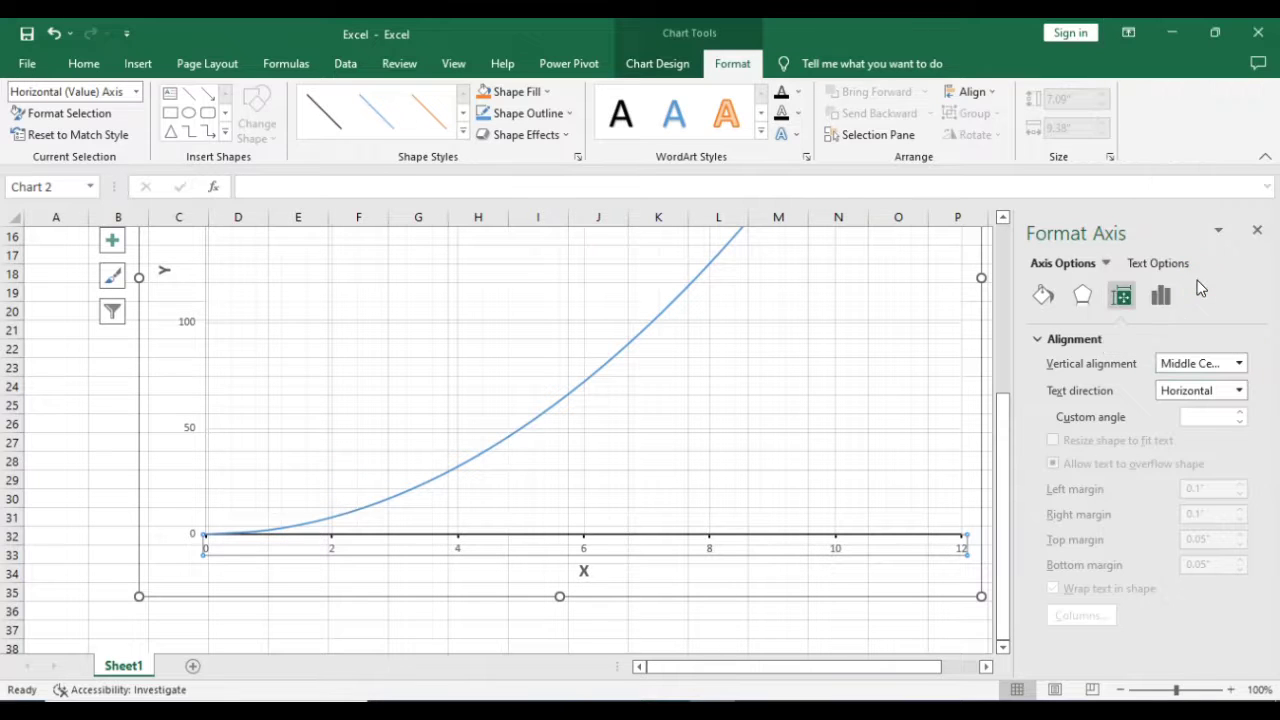
Step: Try the 90°, 270° and Stacked text directions on the horizontal axis labels, and return them to Horizontal
left_click(1239, 391)
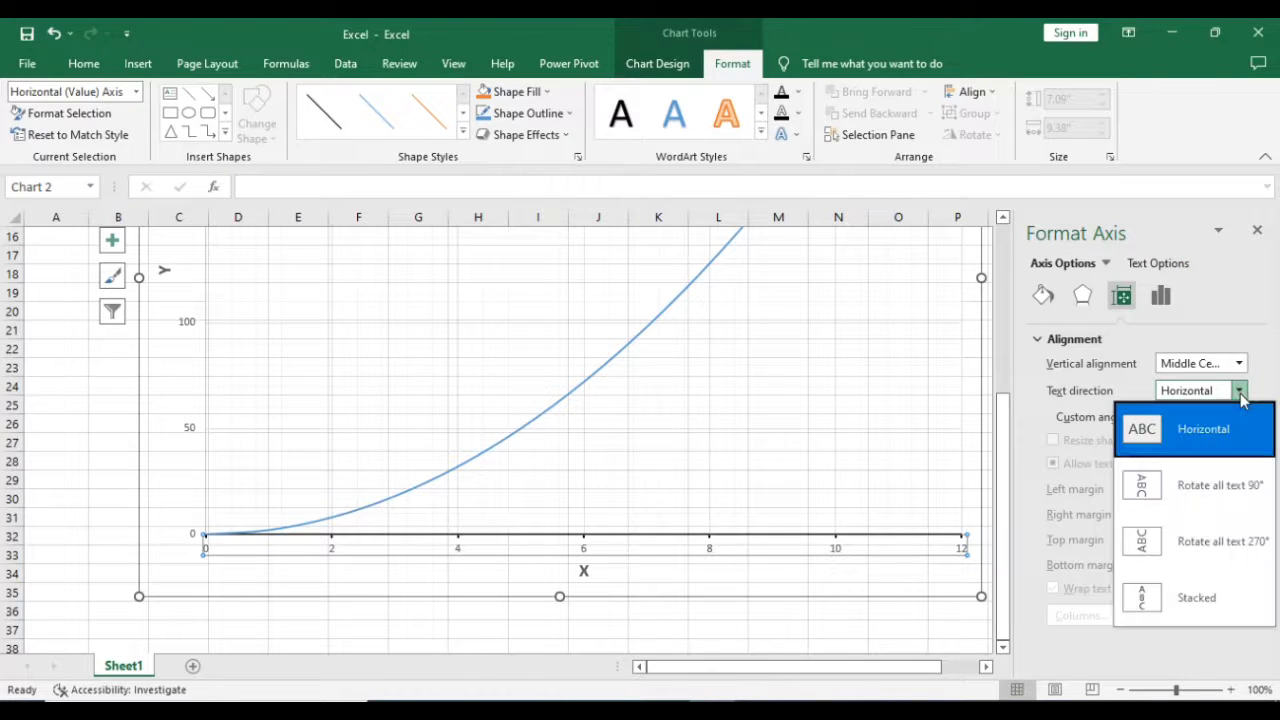
left_click(1206, 489)
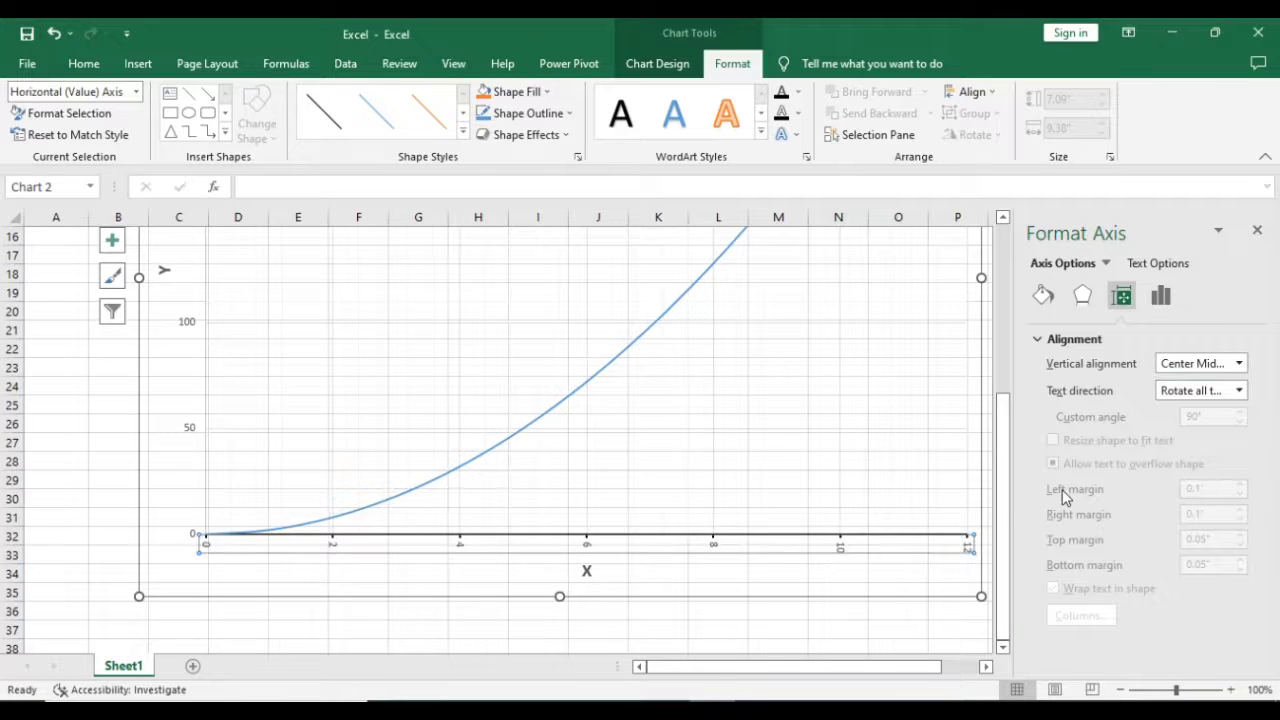
left_click(1240, 392)
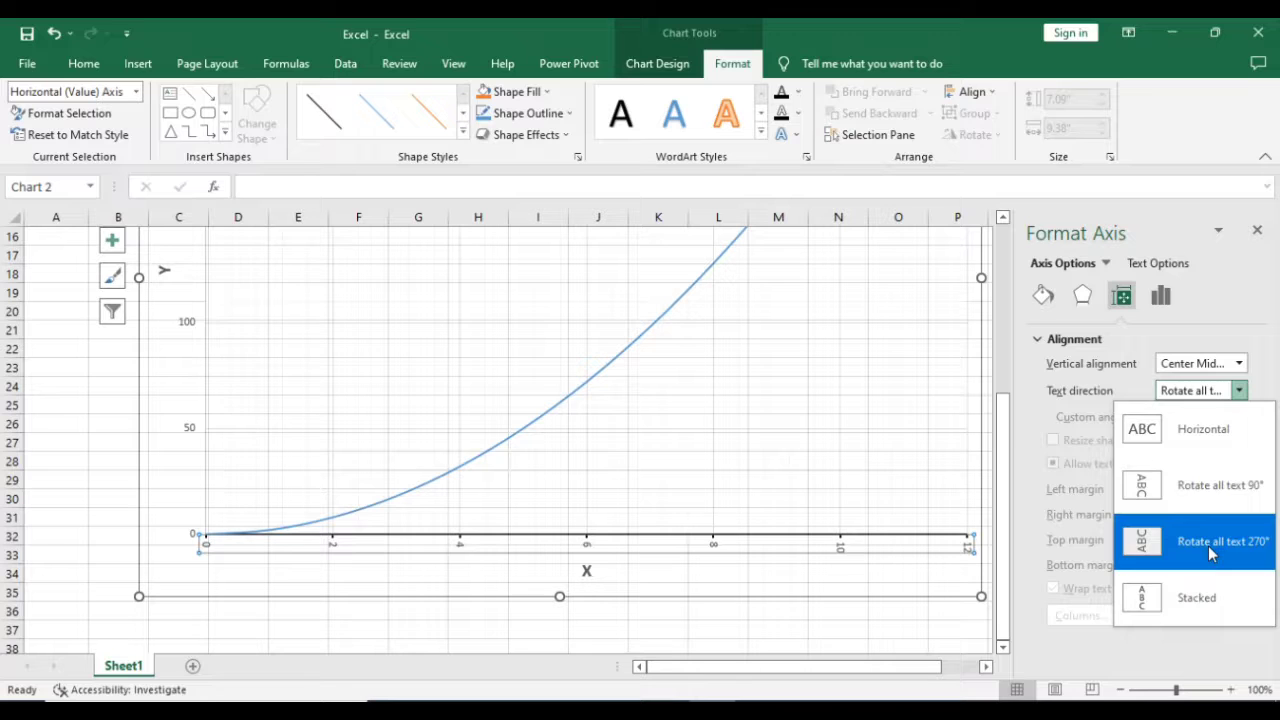
left_click(1209, 550)
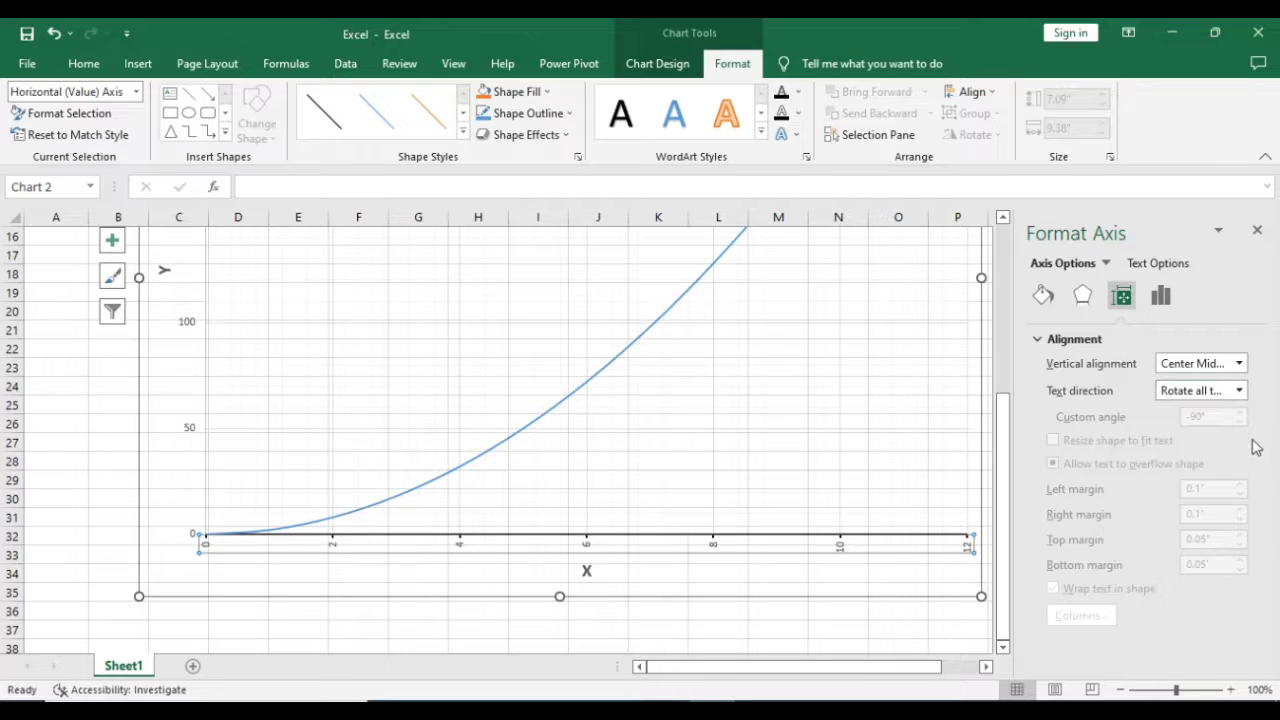
left_click(1240, 392)
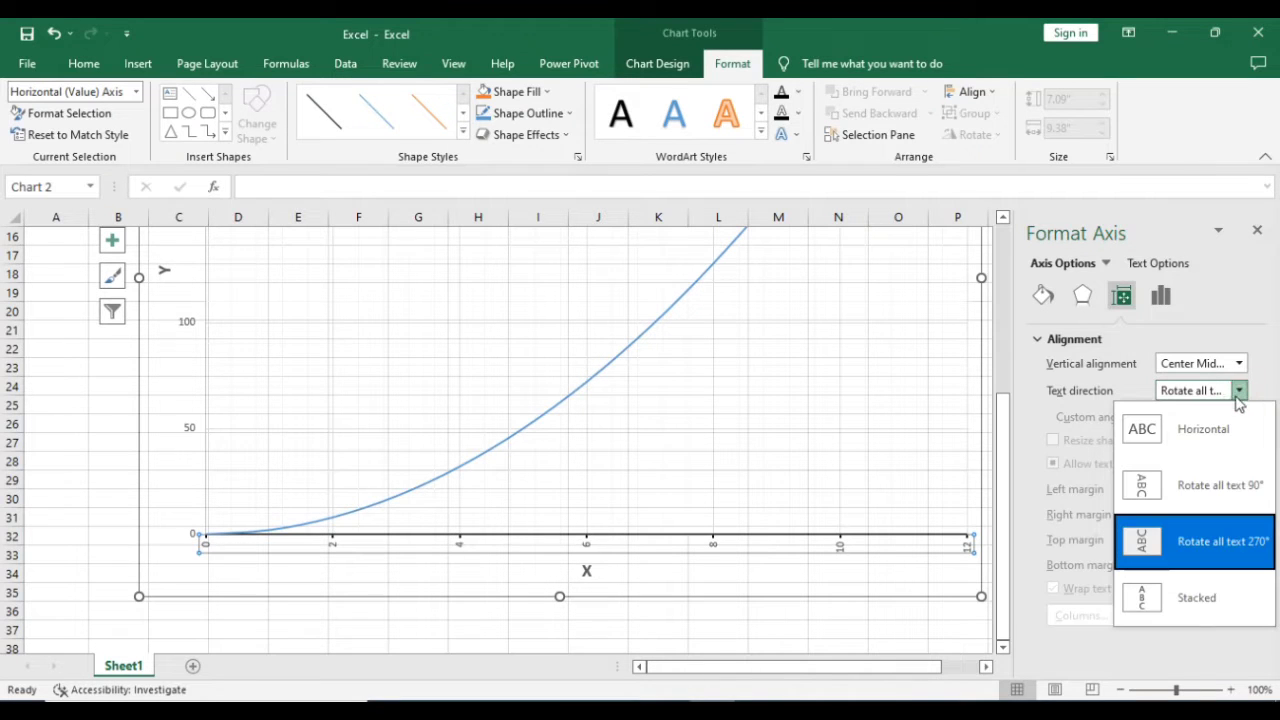
left_click(1207, 598)
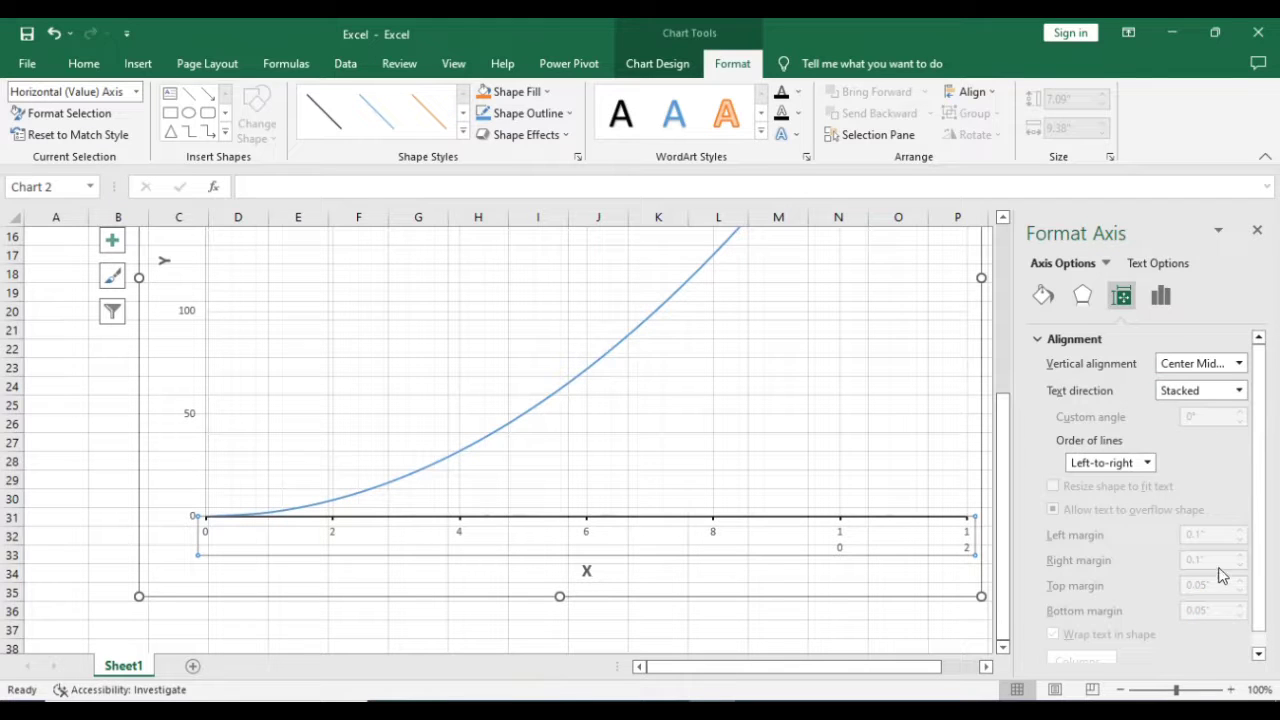
left_click(1240, 392)
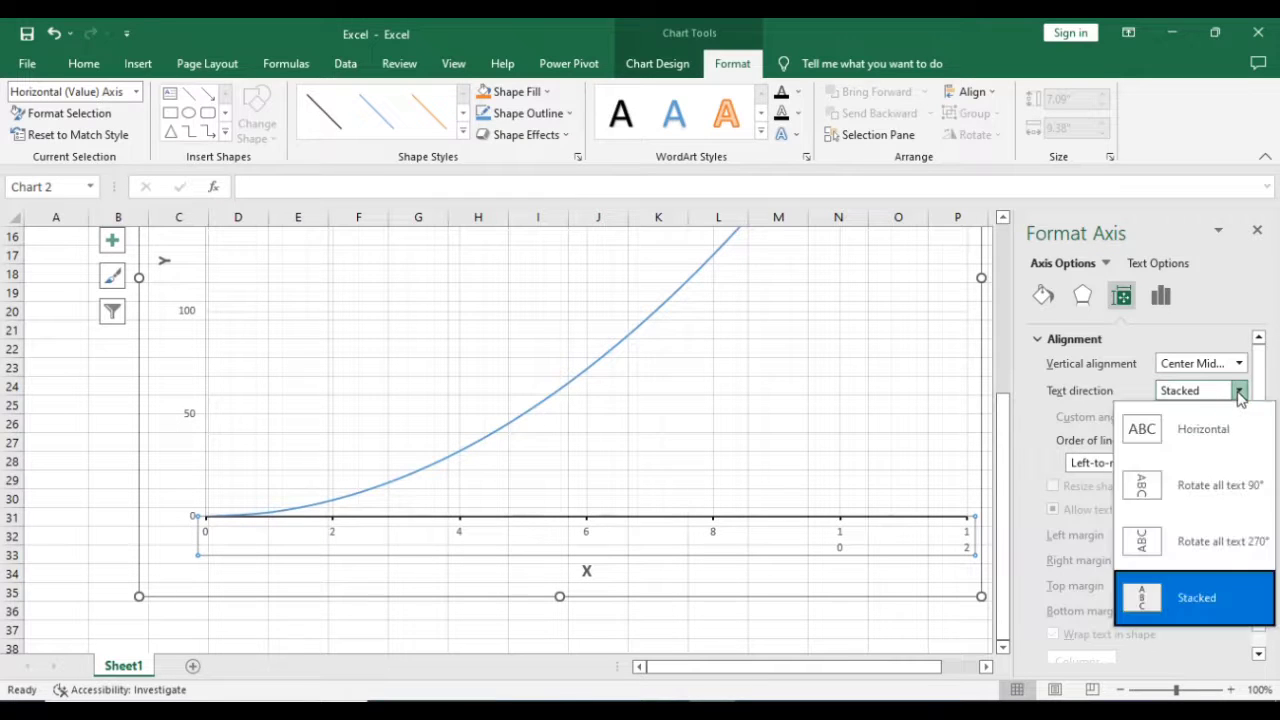
left_click(1208, 439)
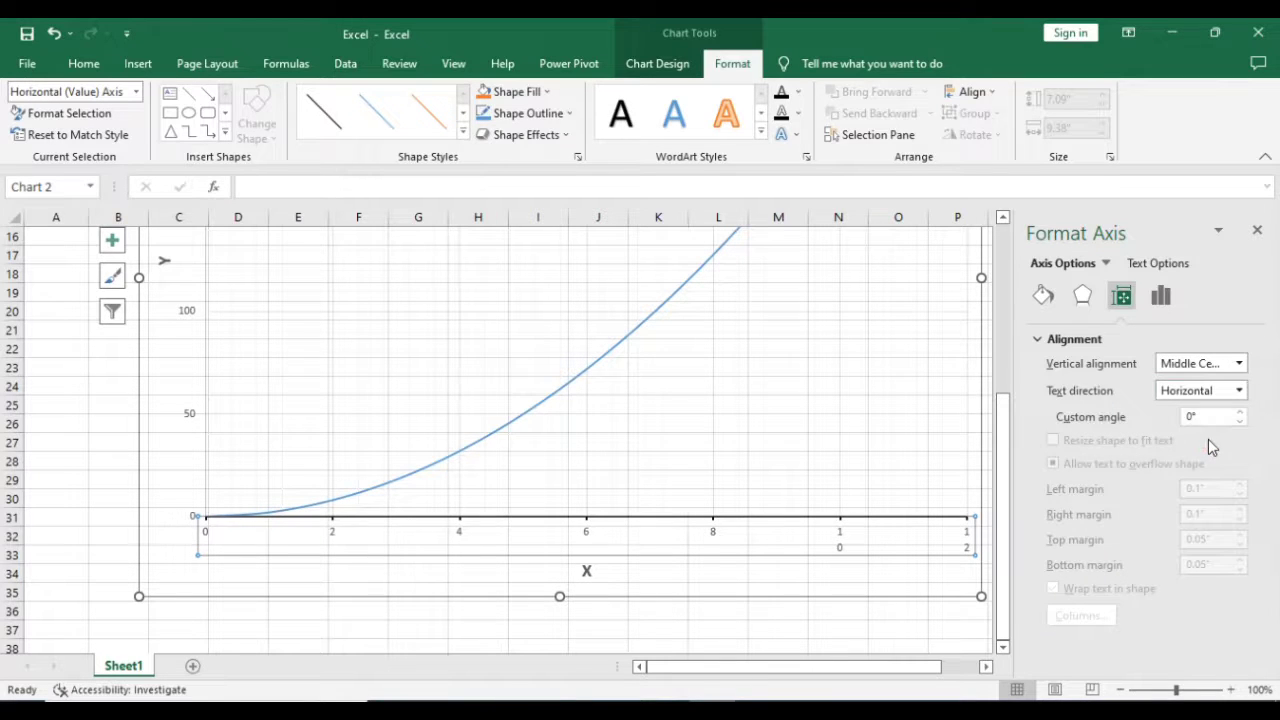
Step: Set the horizontal axis's maximum bound to 14, keeping the minimum bound at 0
left_click(1163, 298)
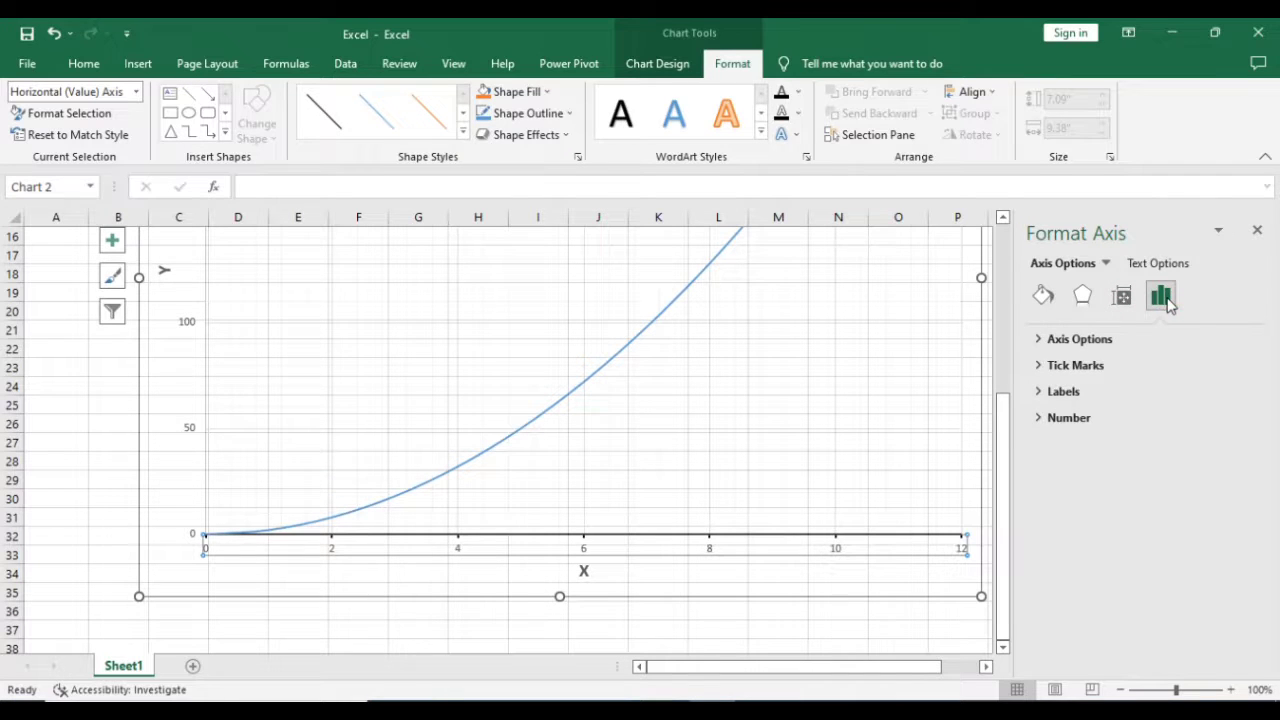
left_click(1040, 343)
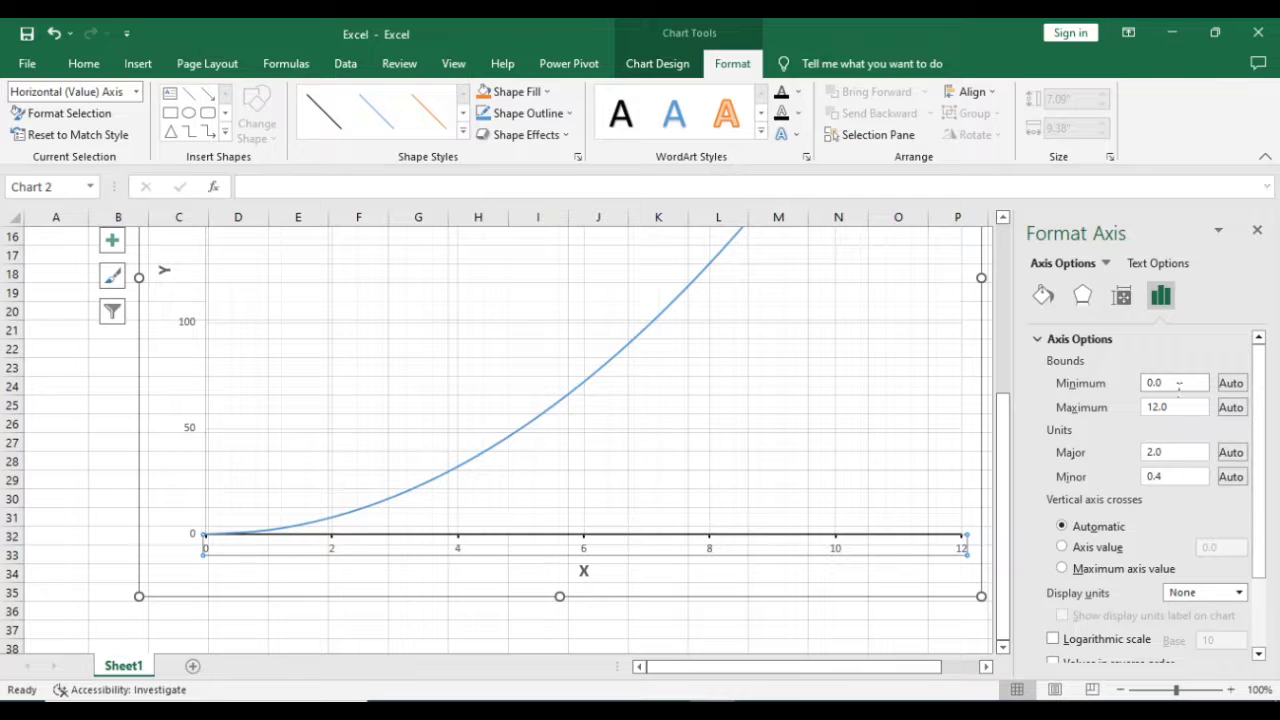
left_click(1180, 409)
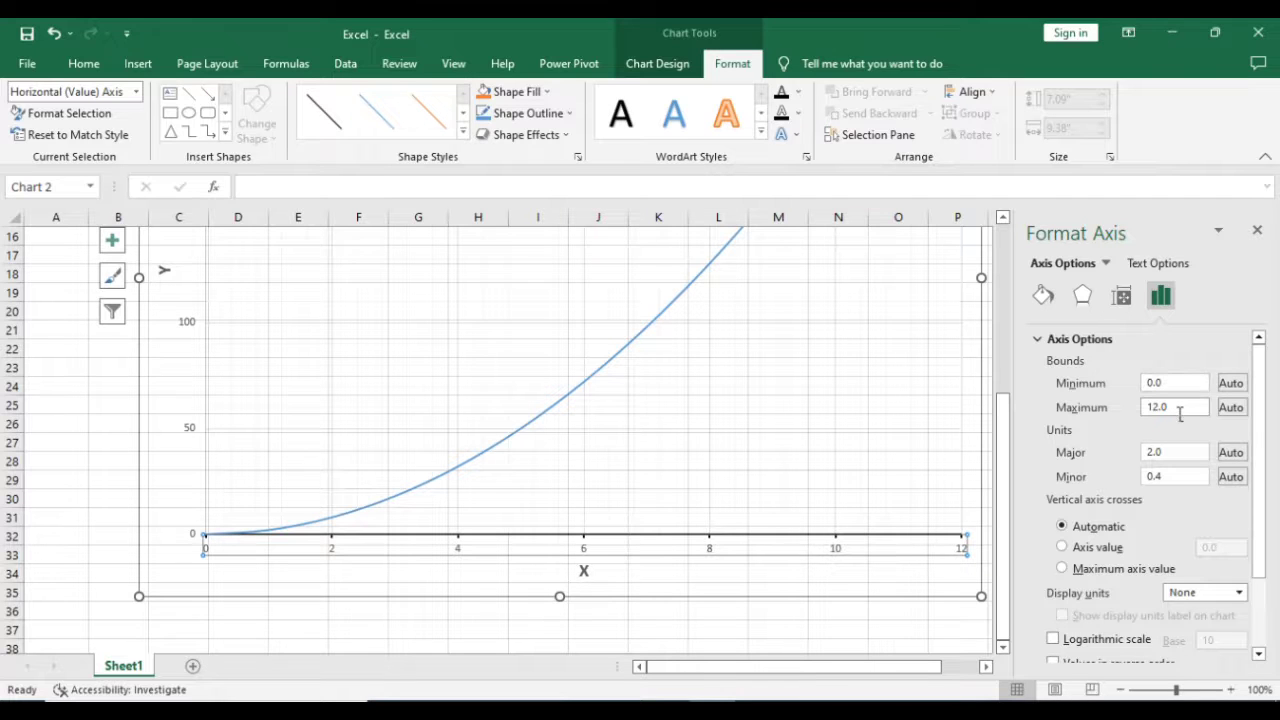
left_click(1179, 412)
type("14")
left_click(1172, 384)
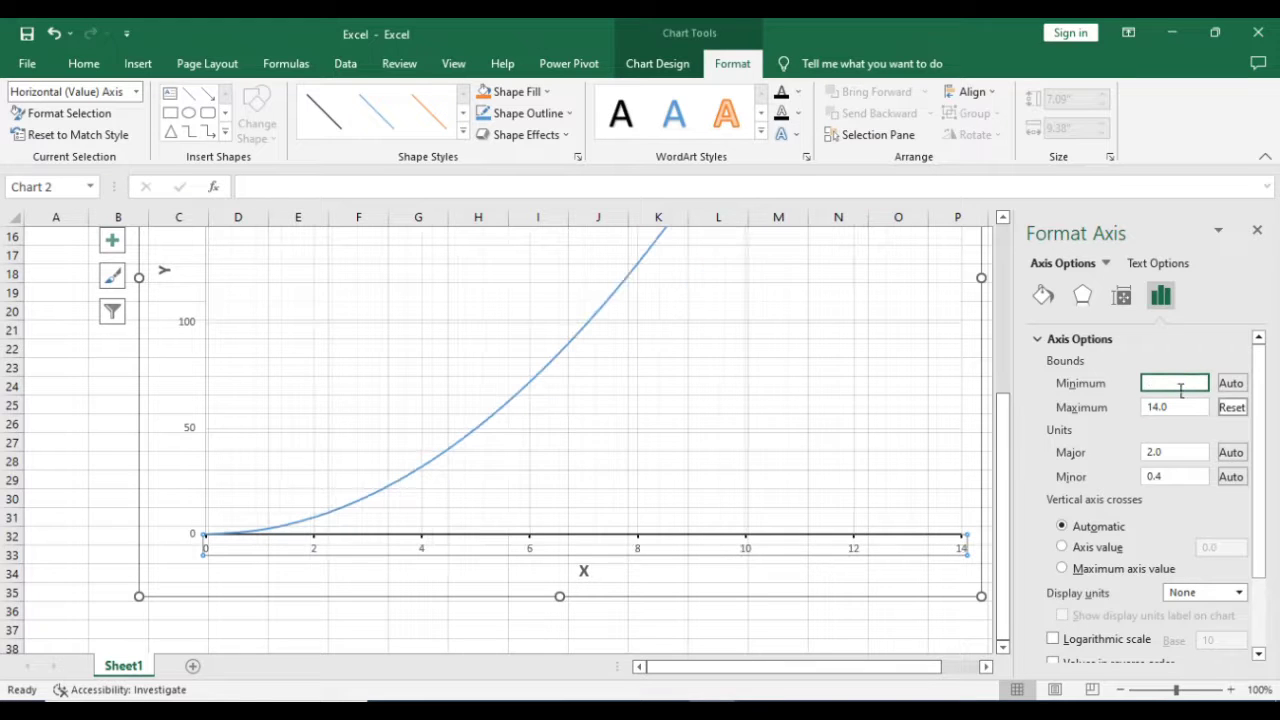
key("Return")
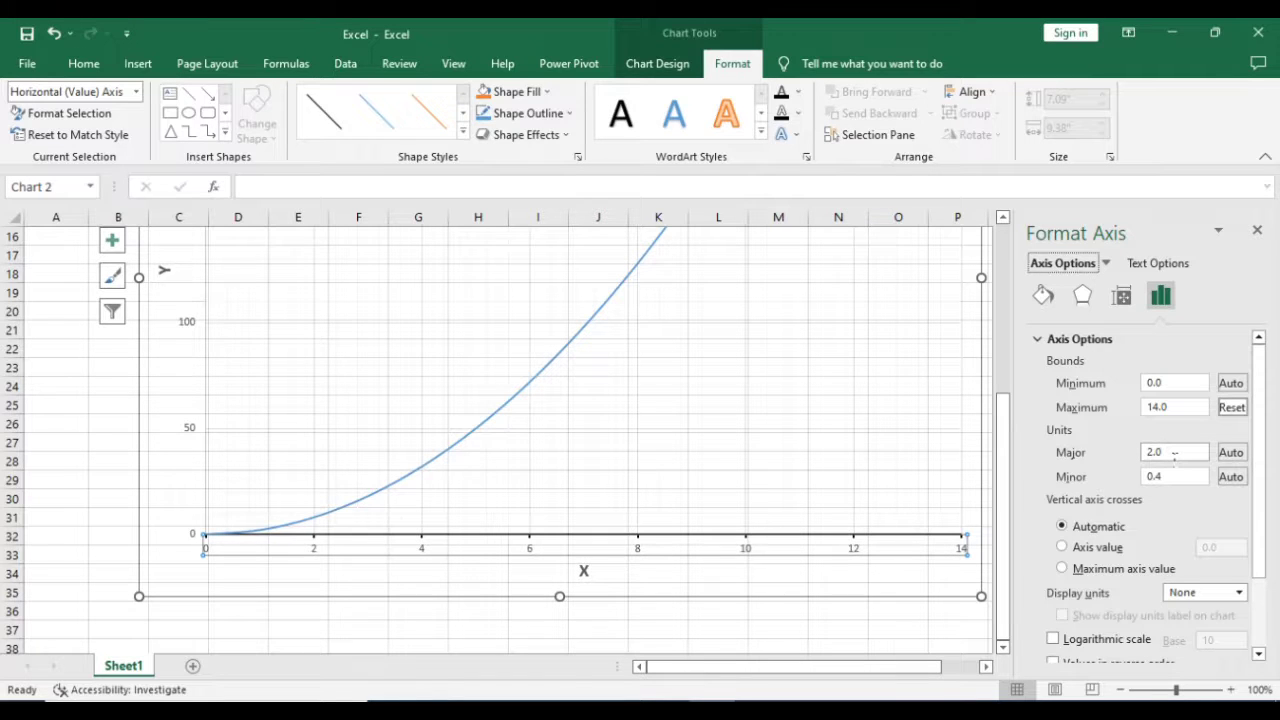
Step: Try a major unit of 1 and a minor unit of 0.2 on the horizontal axis
left_click(1175, 453)
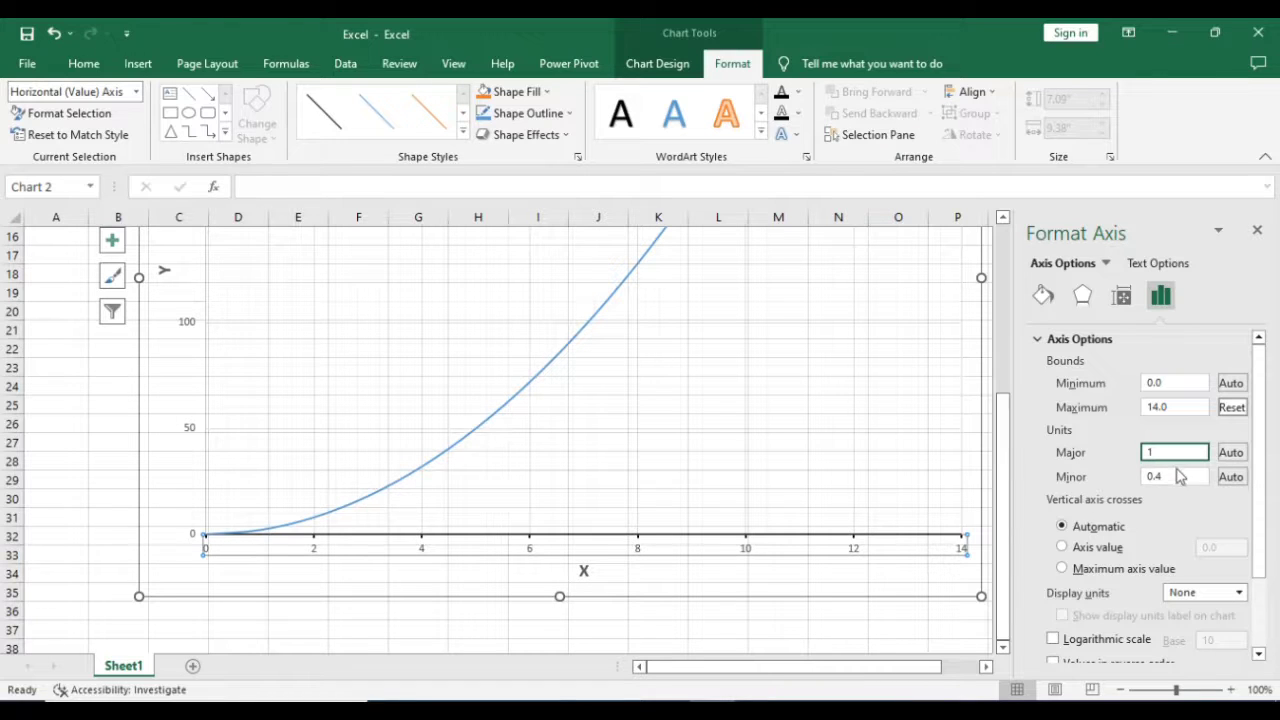
left_click(1182, 483)
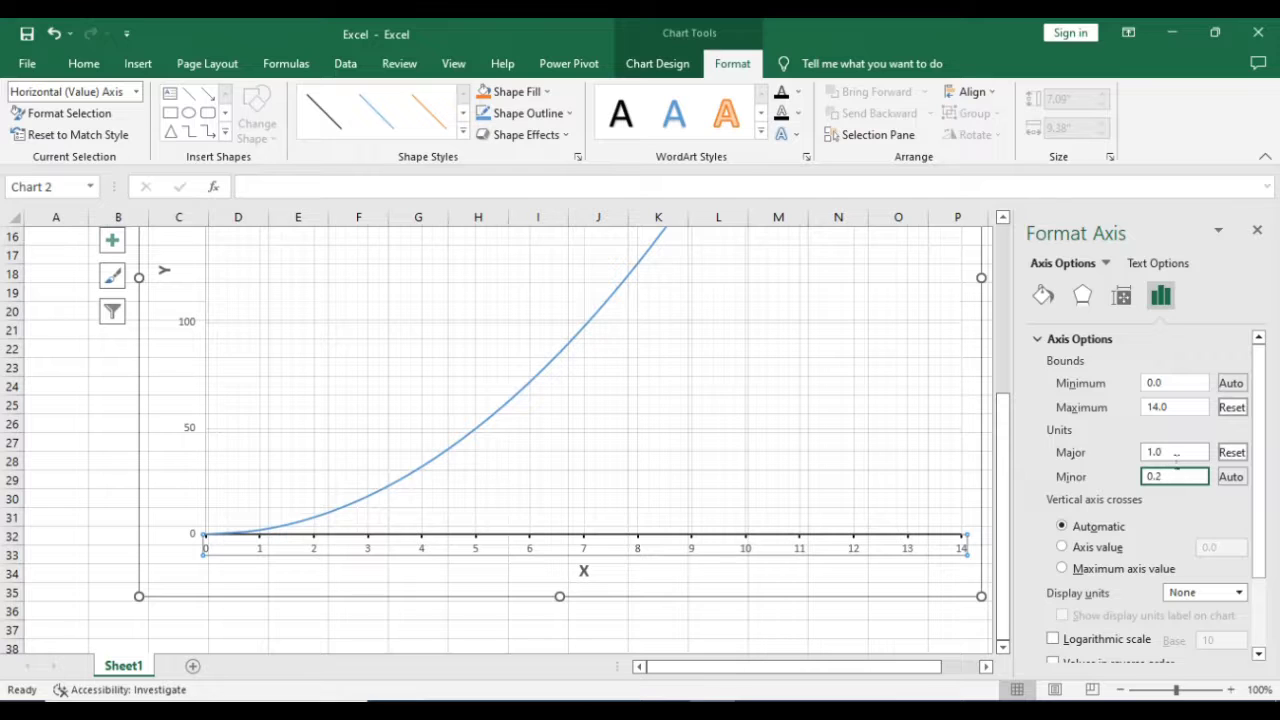
Step: Set the horizontal axis's major unit to 2 and minor unit to 0.5, and close the formatting options
left_click(1176, 453)
type("2")
left_click(1180, 482)
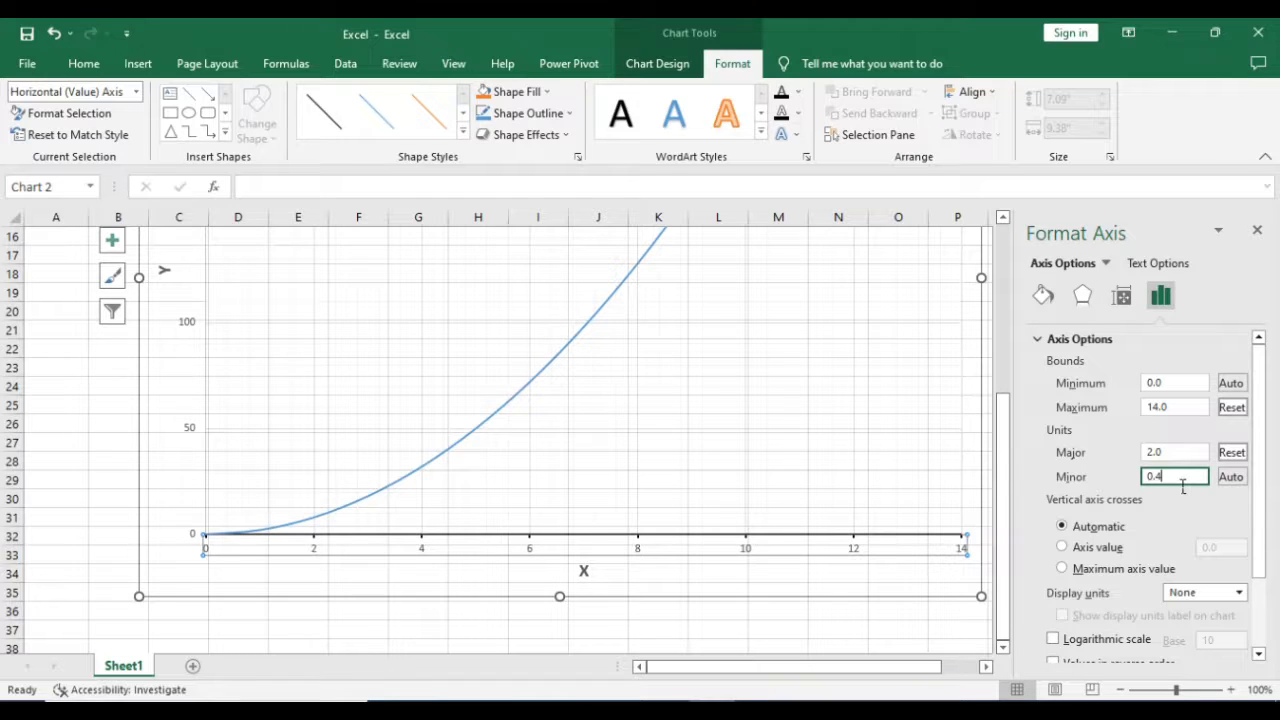
key("BackSpace")
left_click(1186, 458)
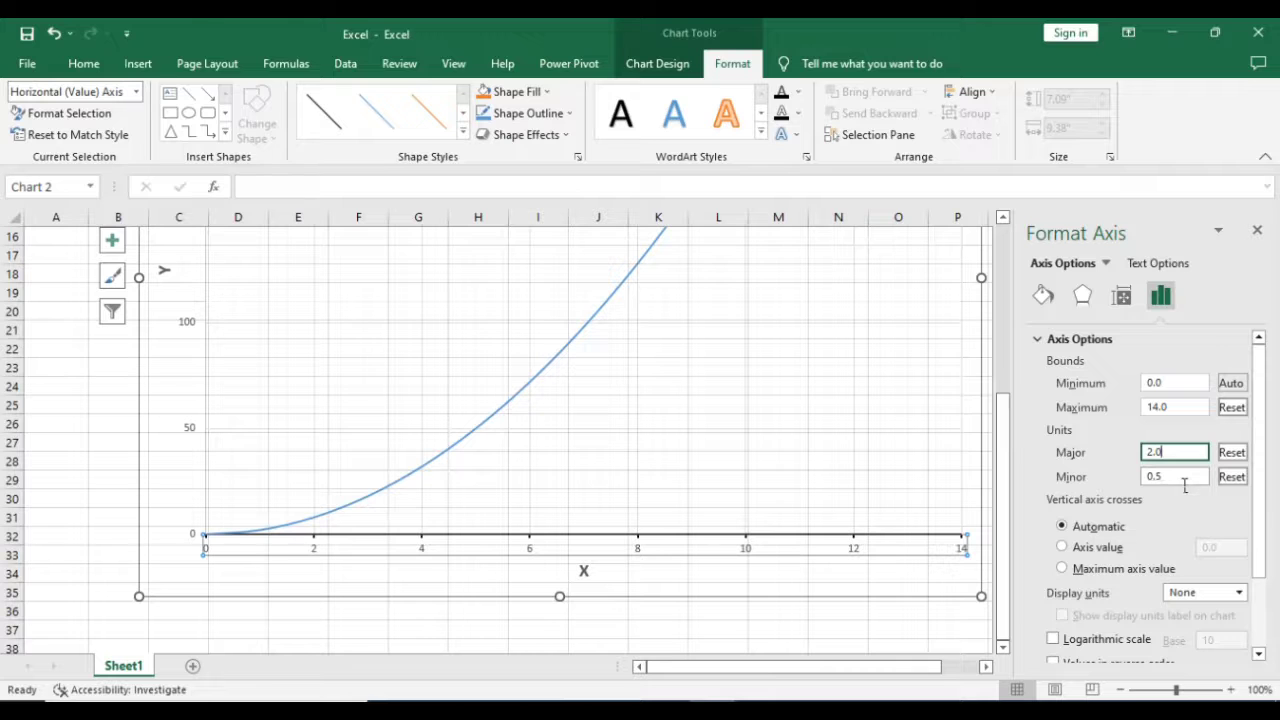
left_click(1194, 480)
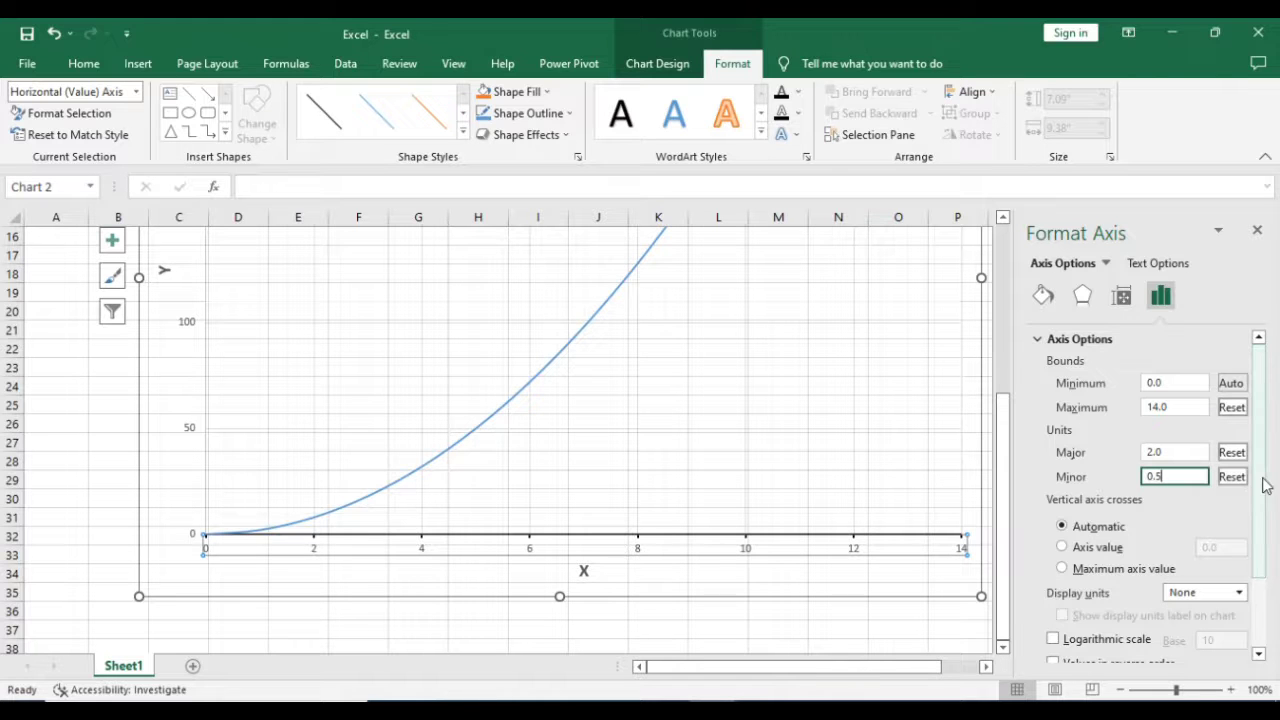
left_click_drag(1263, 533, 1264, 415)
left_click(1257, 230)
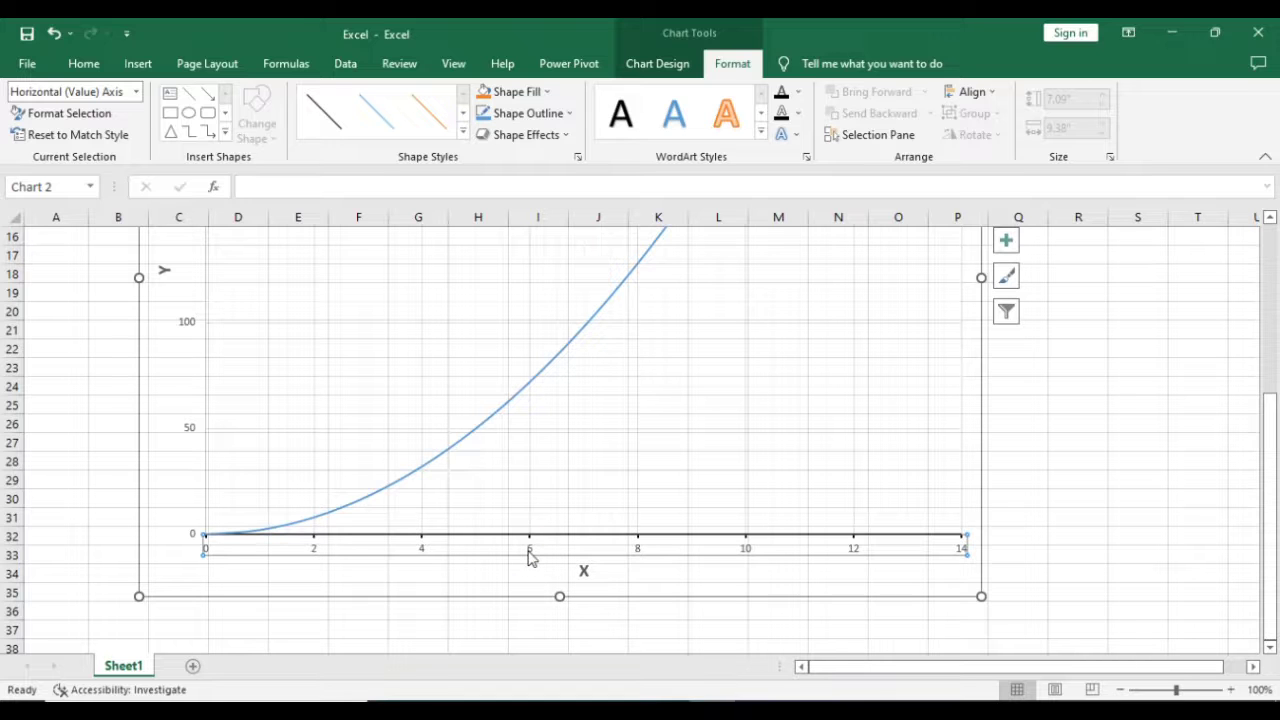
Step: Format the horizontal axis's major gridlines as a black solid line 1.75 pt wide, and close the formatting options
left_click_drag(1275, 538, 1276, 370)
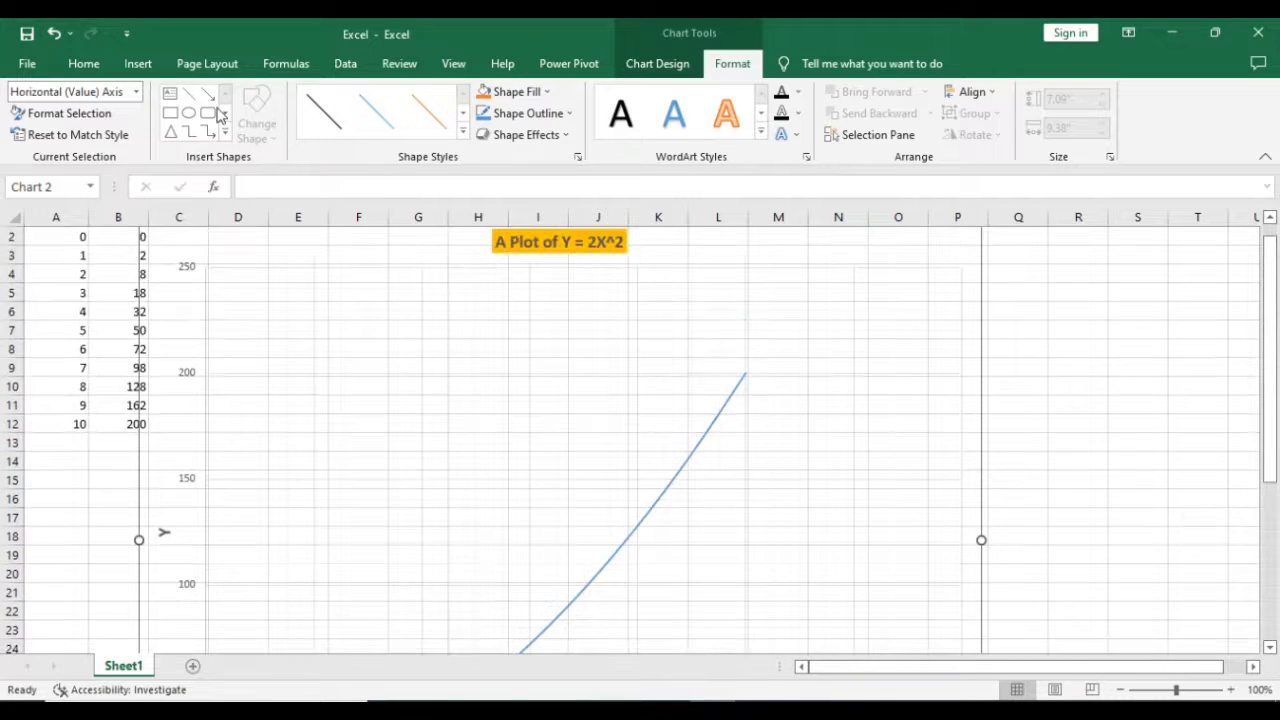
left_click(137, 92)
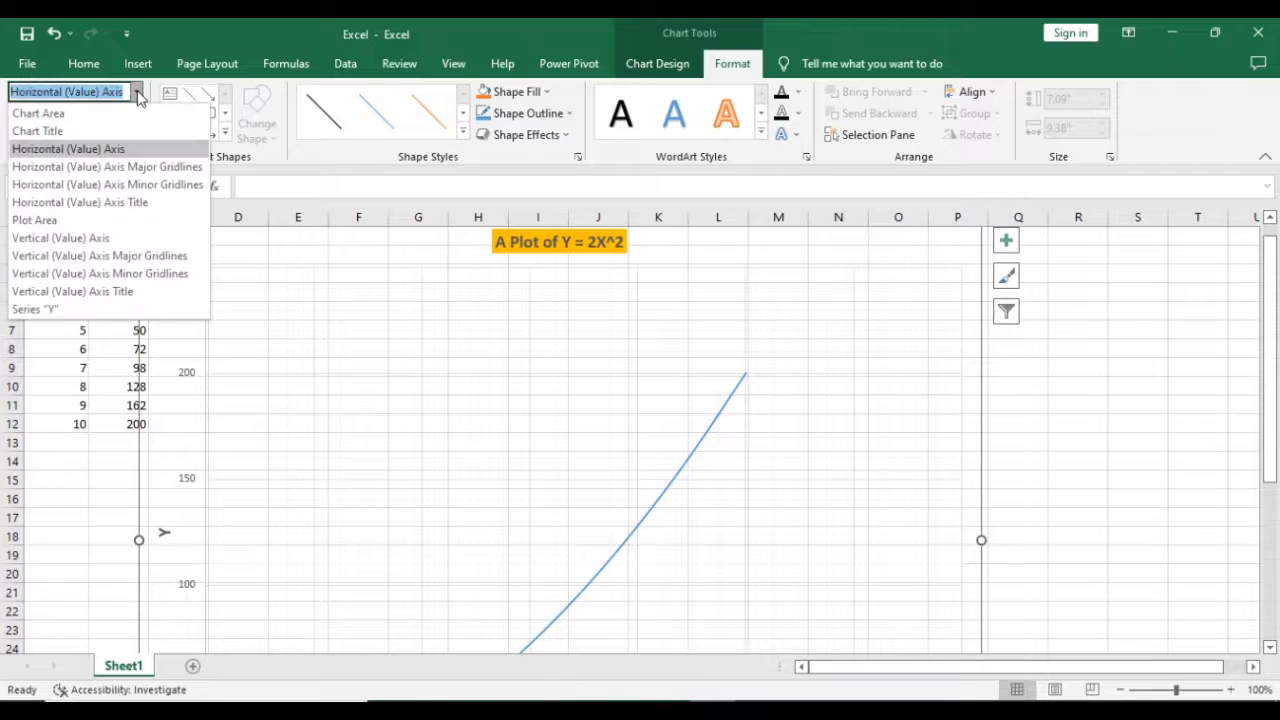
left_click(104, 167)
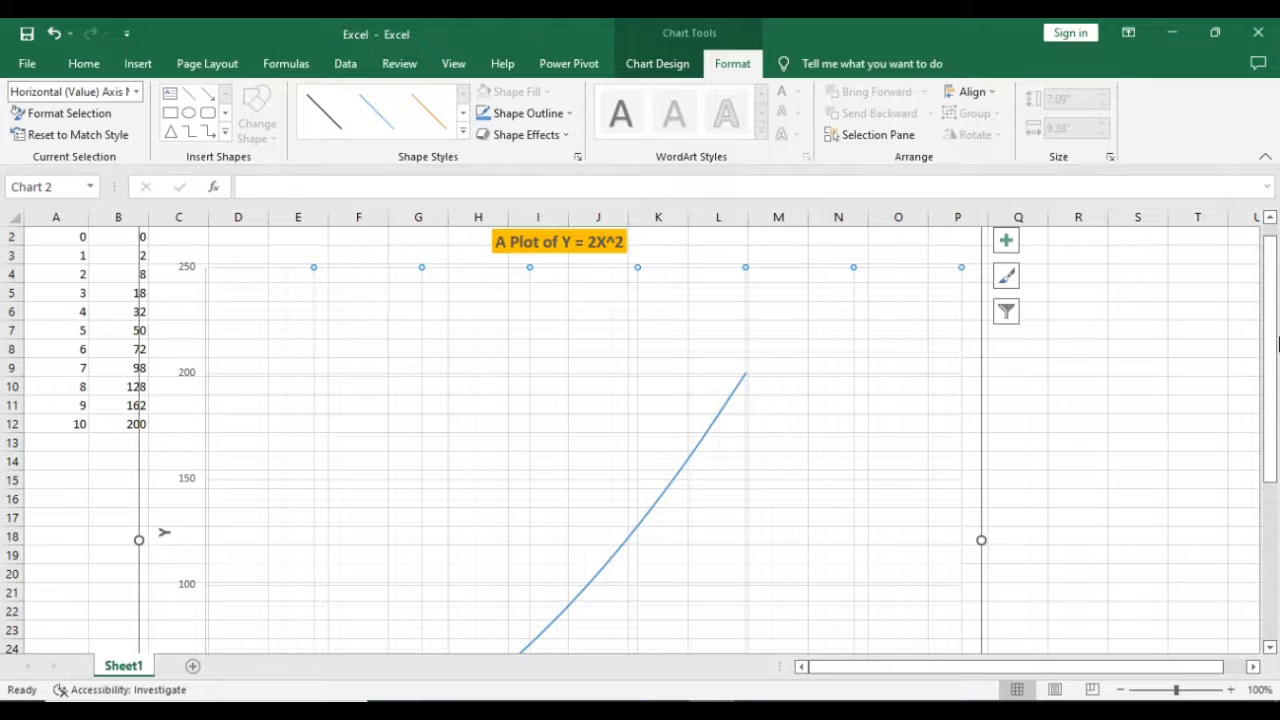
left_click_drag(1272, 345, 1272, 245)
left_click(96, 118)
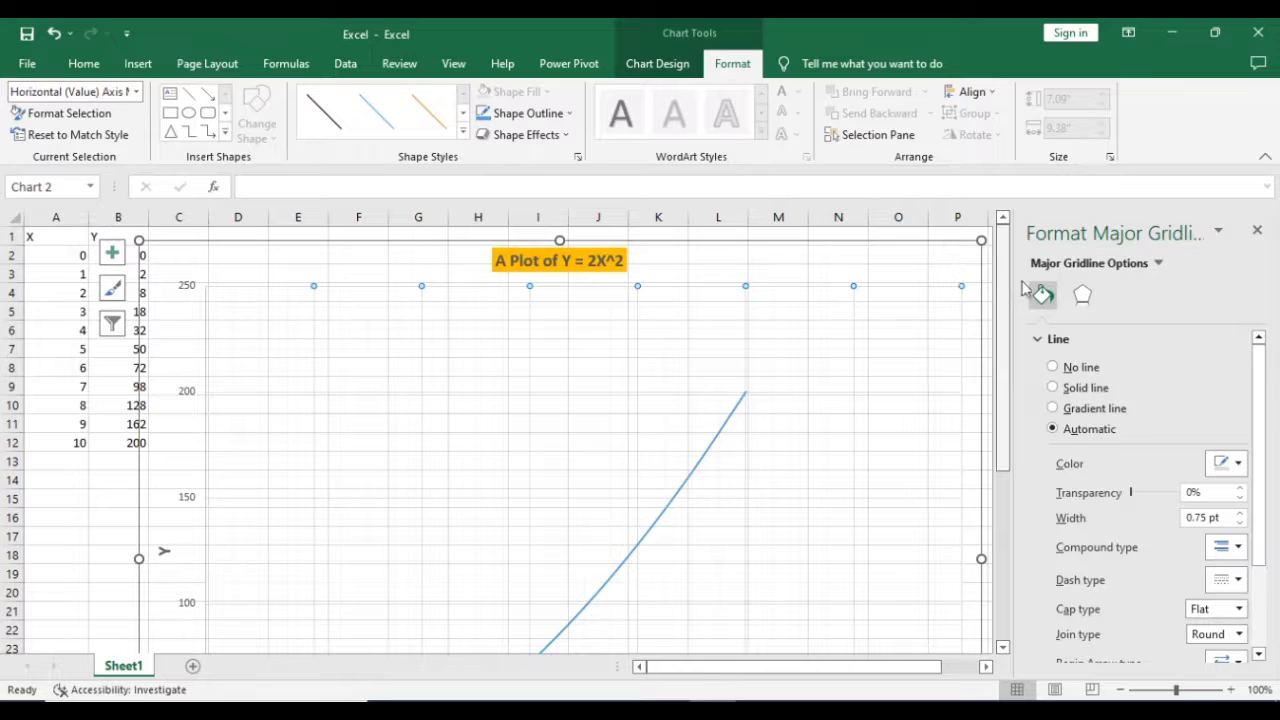
left_click(1053, 388)
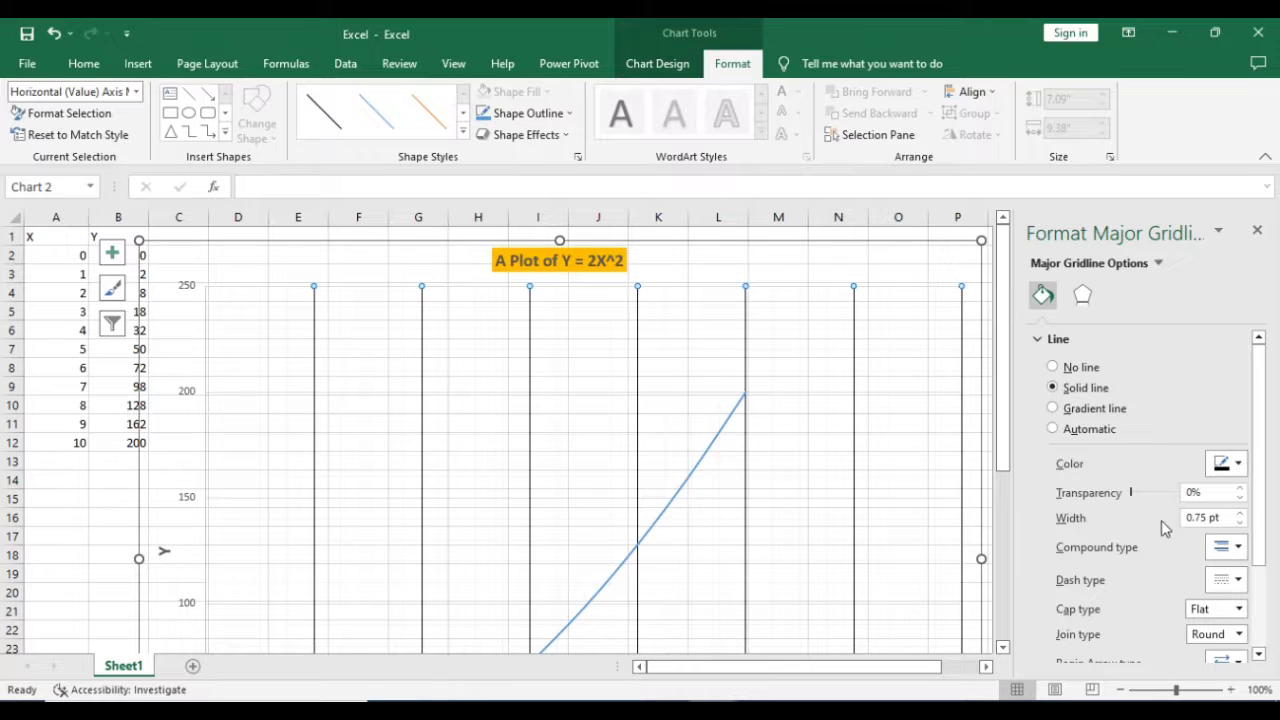
left_click(1239, 514)
left_click(1239, 514)
left_click(1239, 514)
left_click(1239, 514)
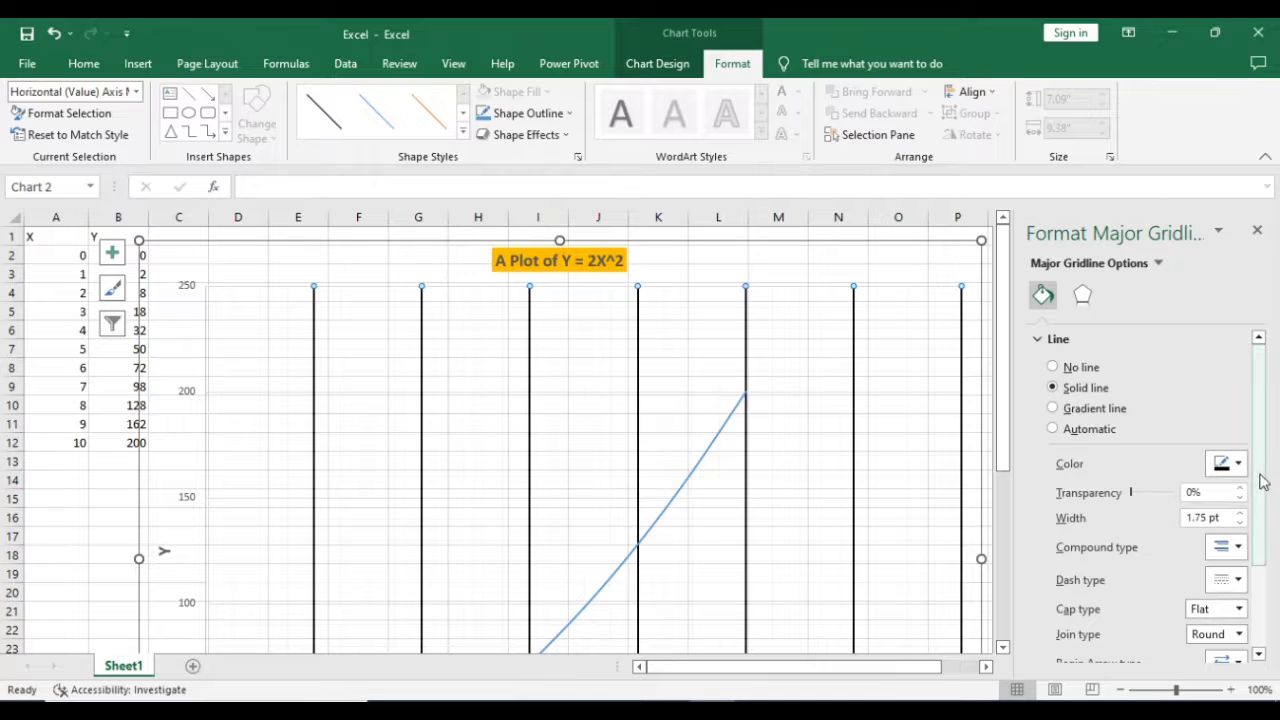
left_click(1257, 231)
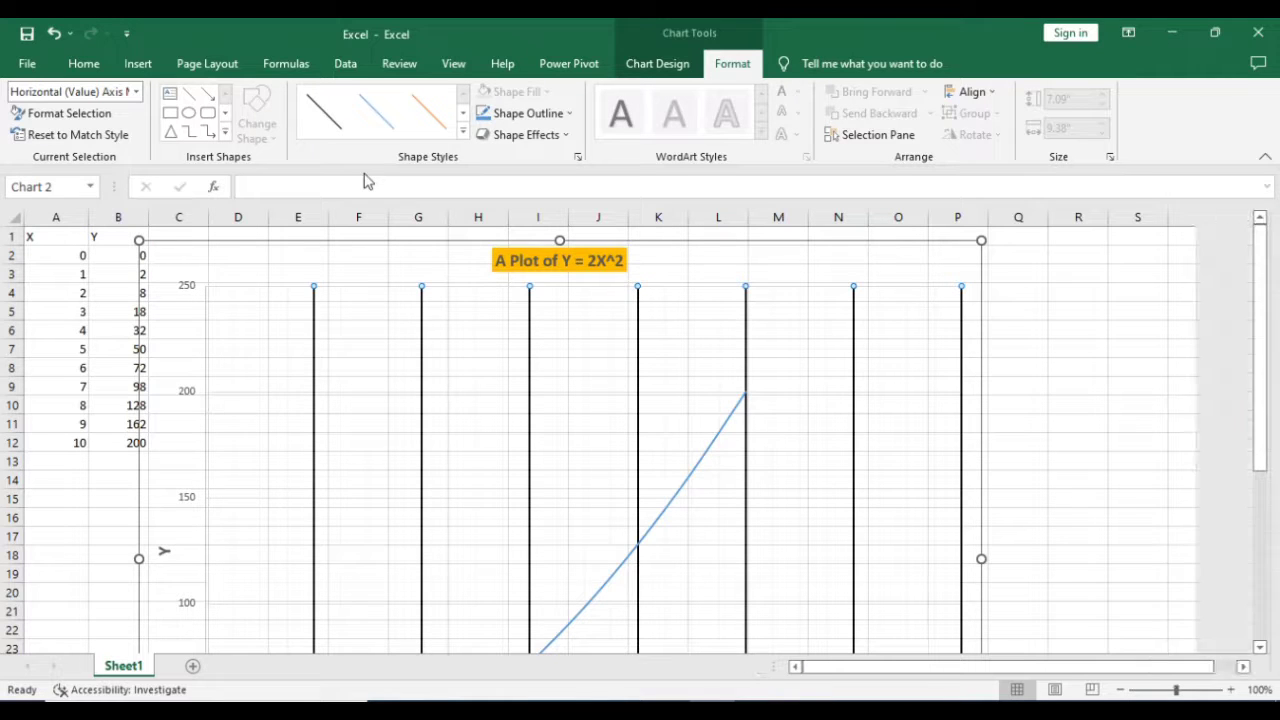
Step: Format the horizontal axis's minor gridlines as a black solid line 0.5 pt wide, and close the formatting options
left_click(137, 92)
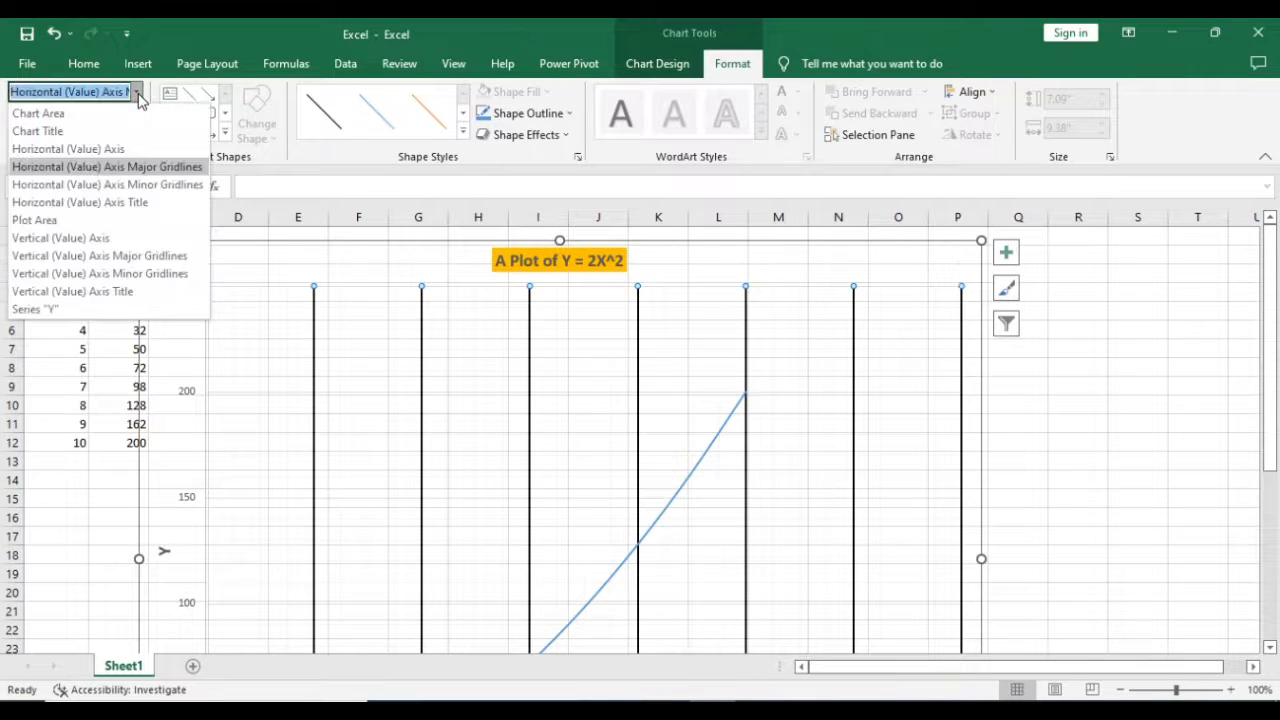
left_click(101, 186)
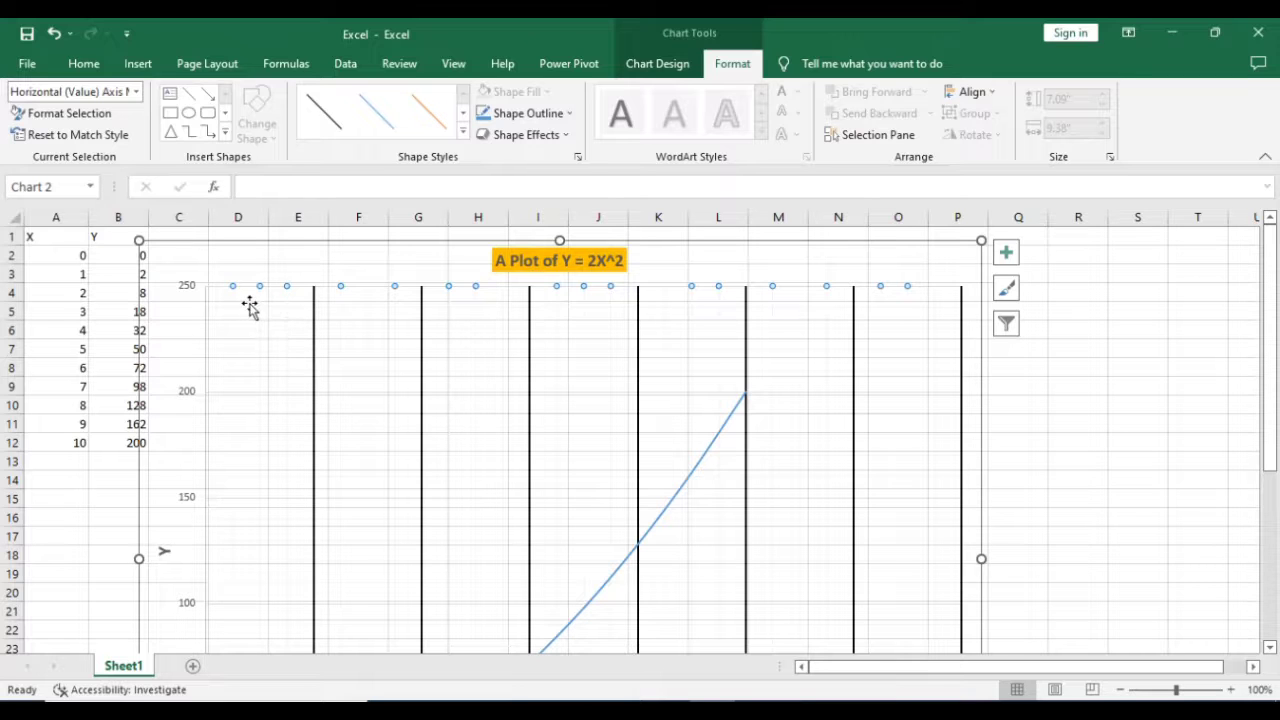
left_click(70, 113)
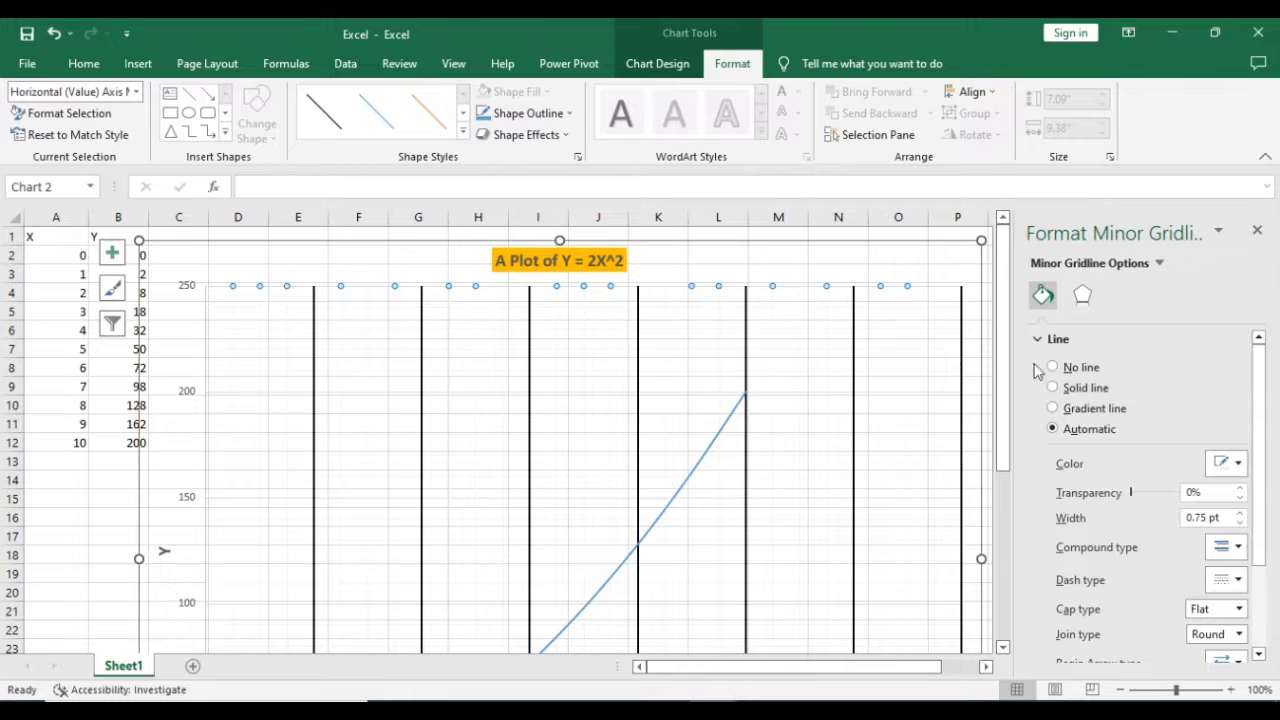
left_click(1056, 388)
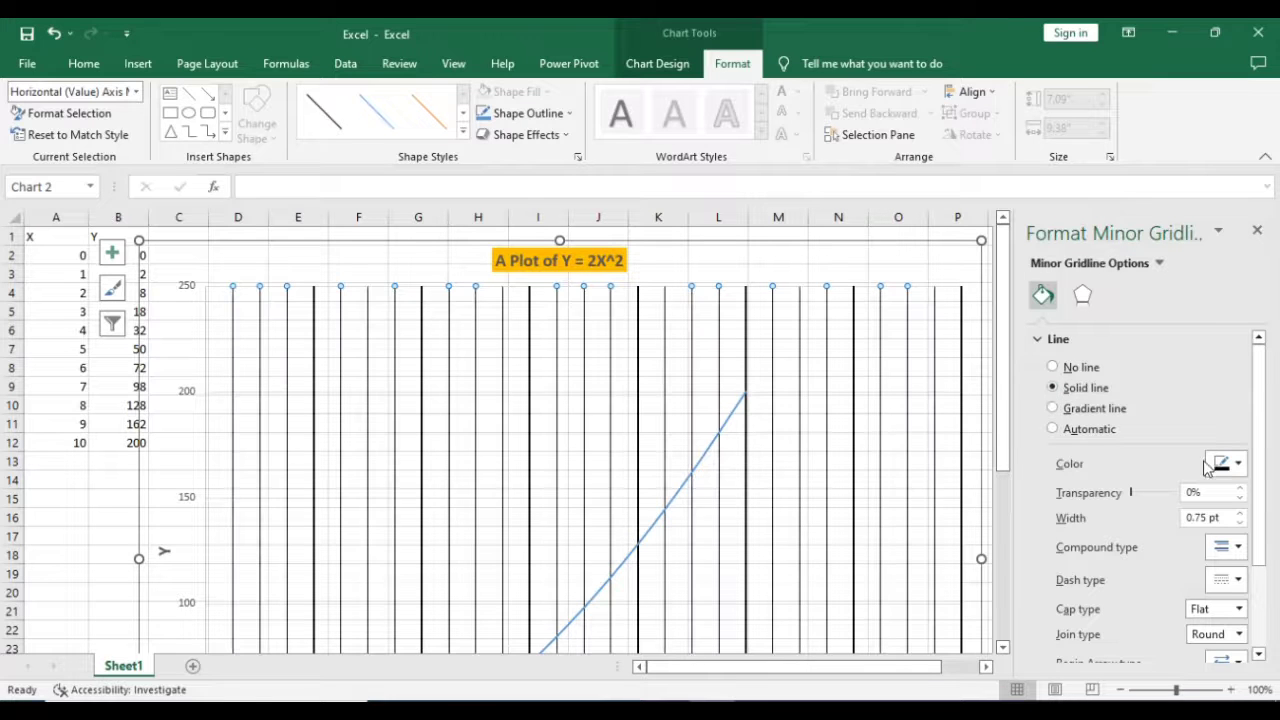
left_click(1241, 514)
left_click(1241, 514)
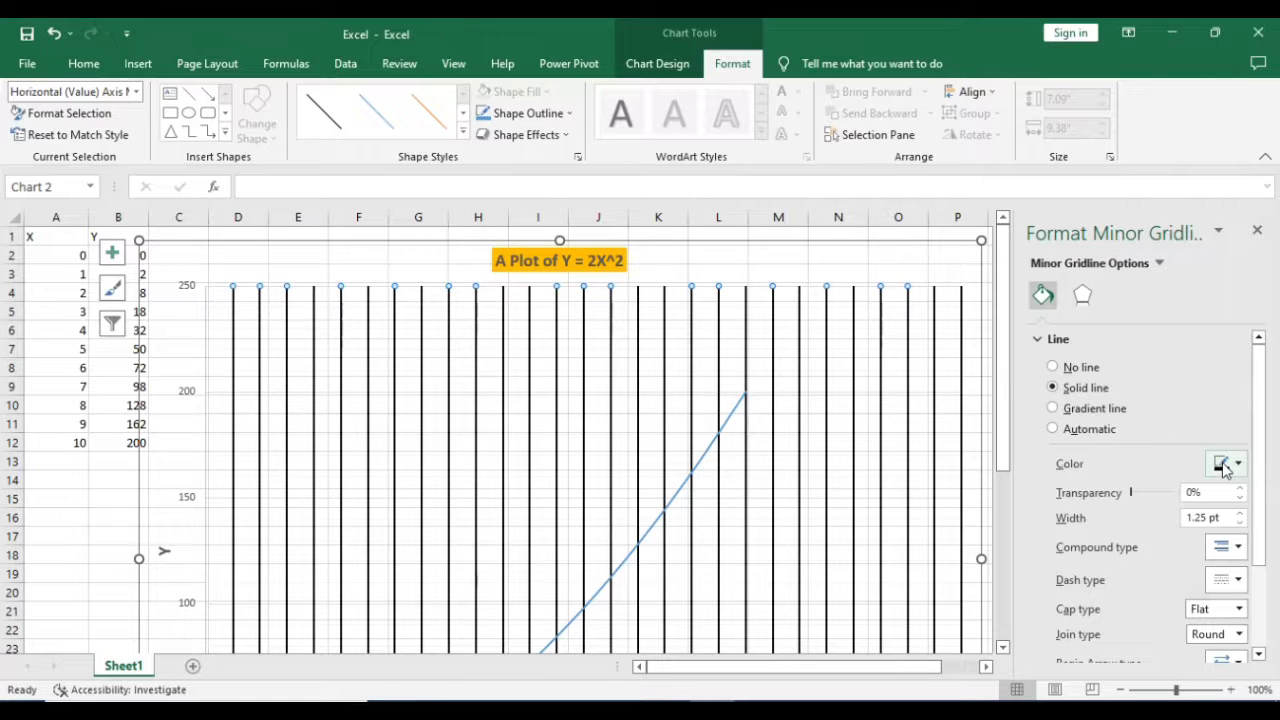
left_click(1239, 523)
left_click(1239, 523)
left_click(1239, 523)
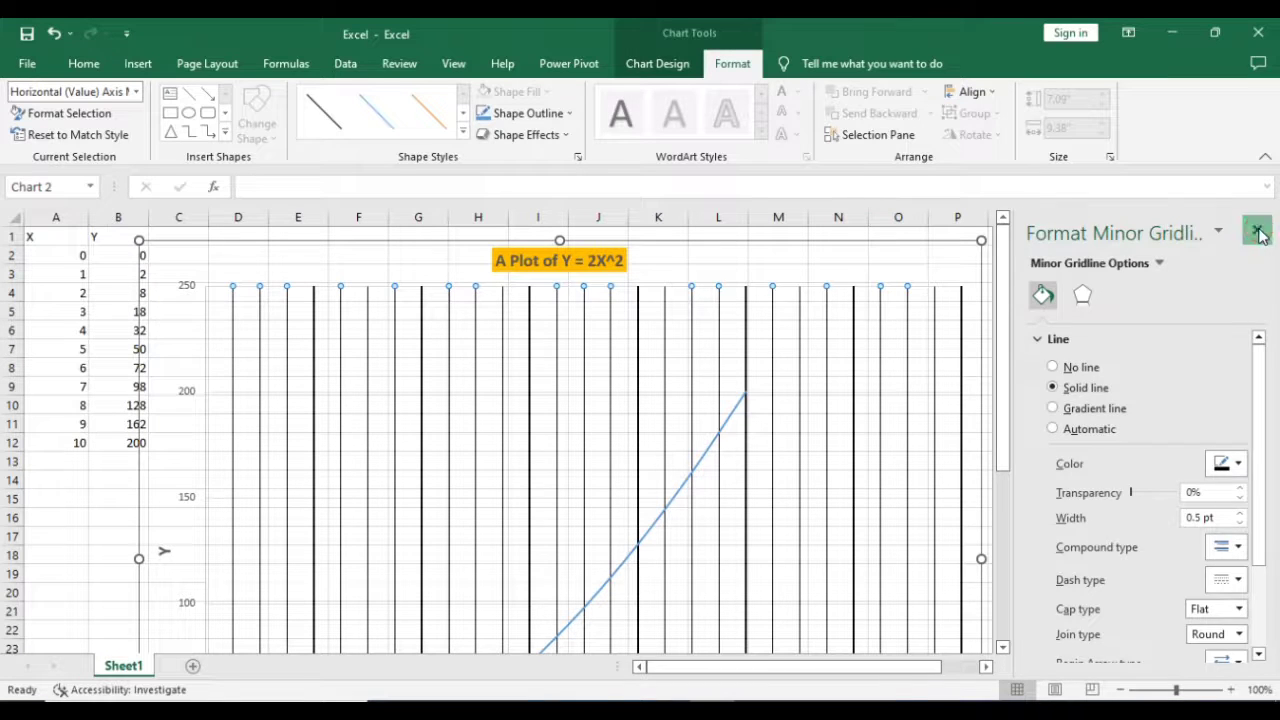
left_click(1259, 234)
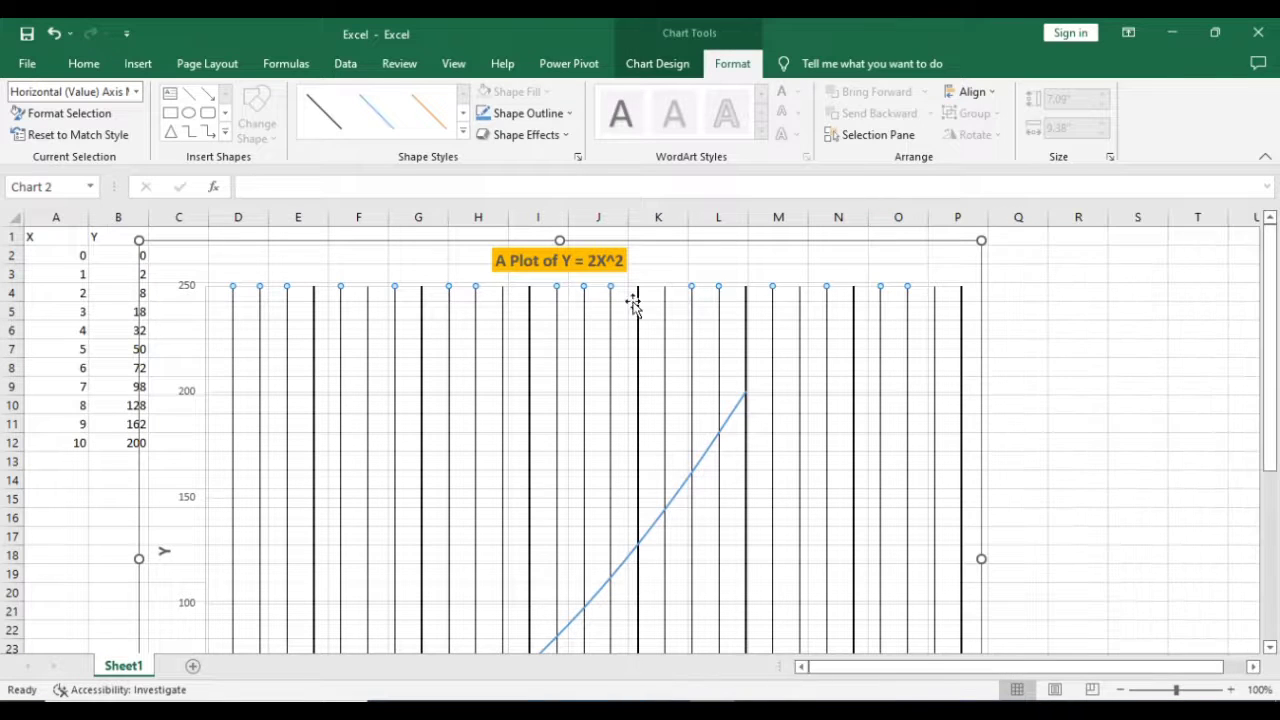
Step: Set the plot area to no fill with no border line, and close its formatting options
left_click(137, 91)
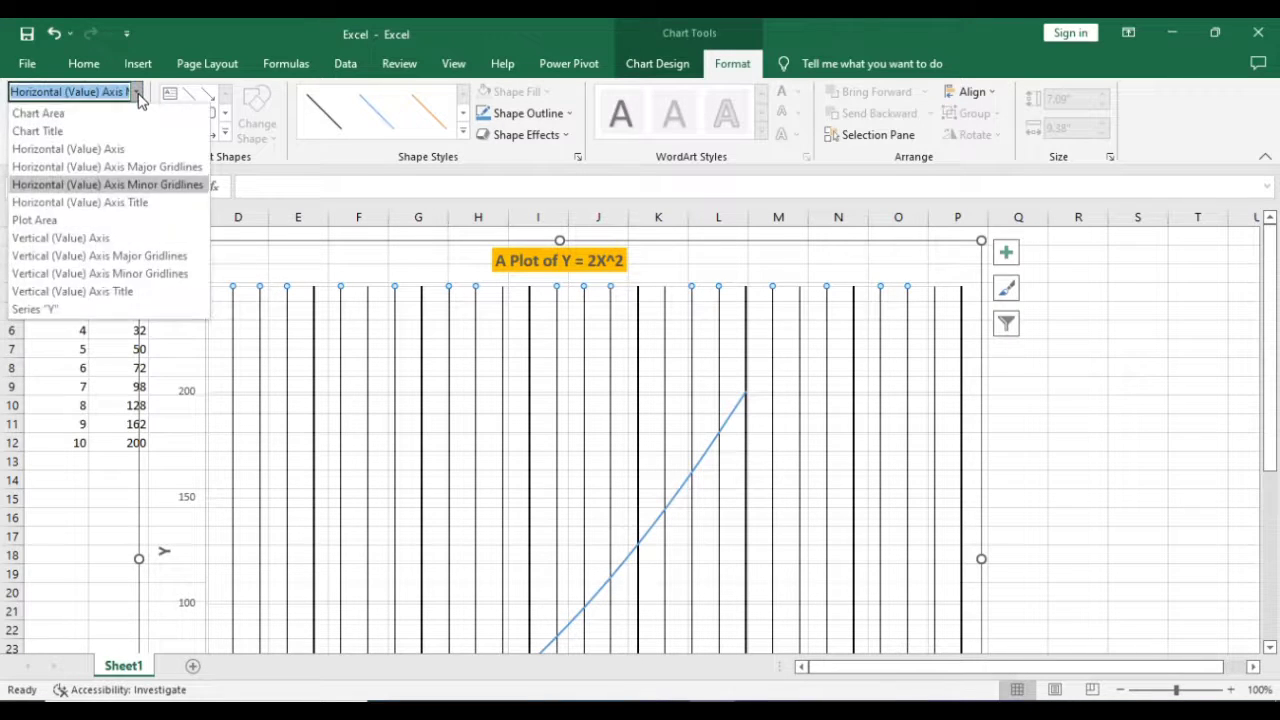
left_click(80, 222)
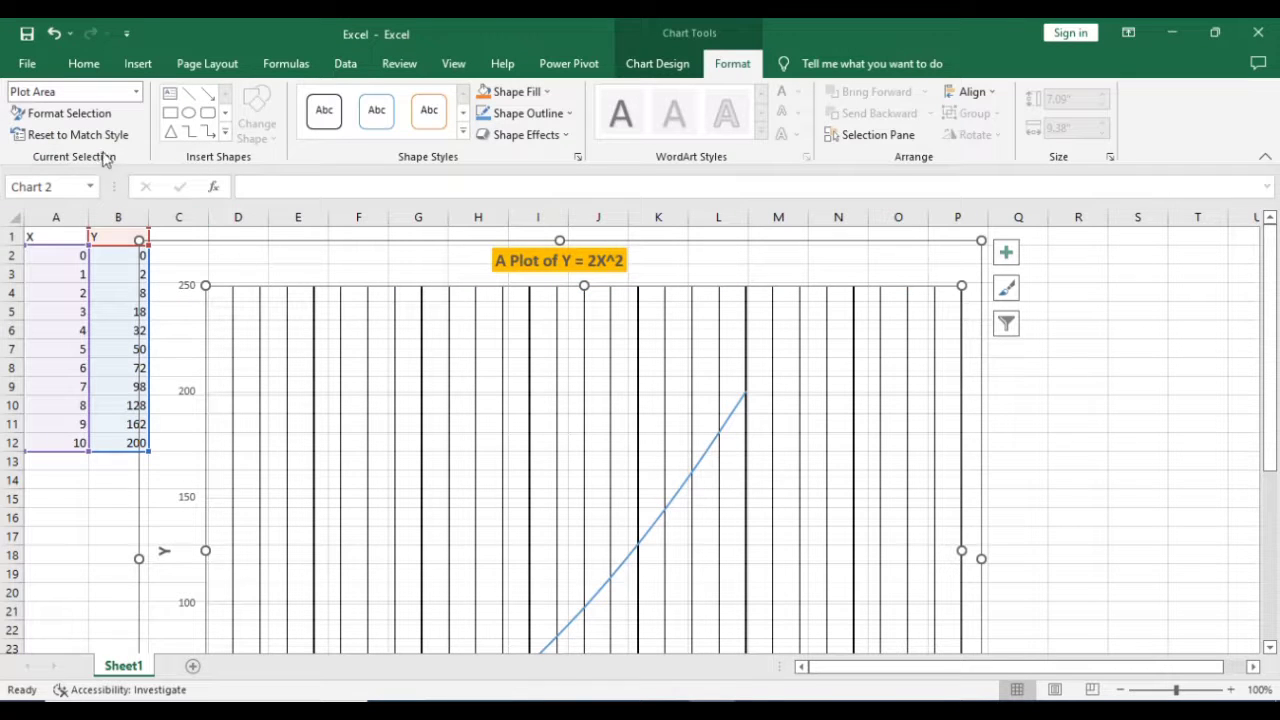
left_click(60, 113)
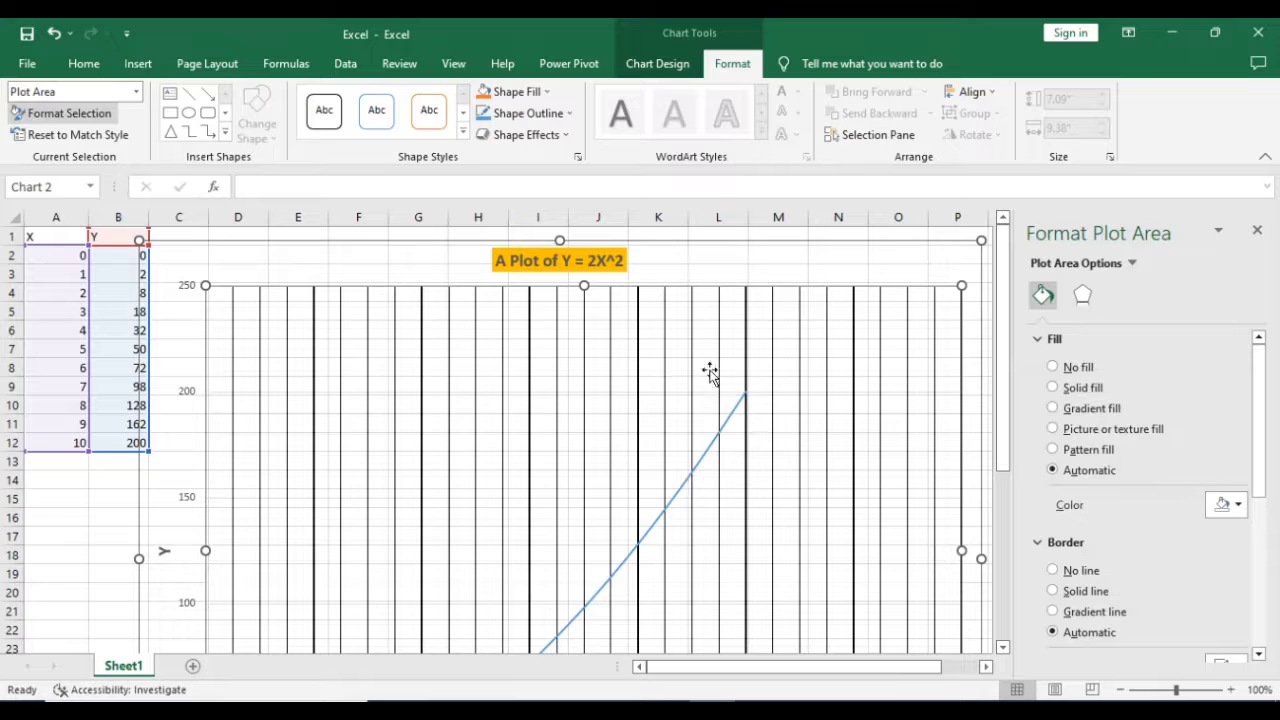
left_click(1052, 368)
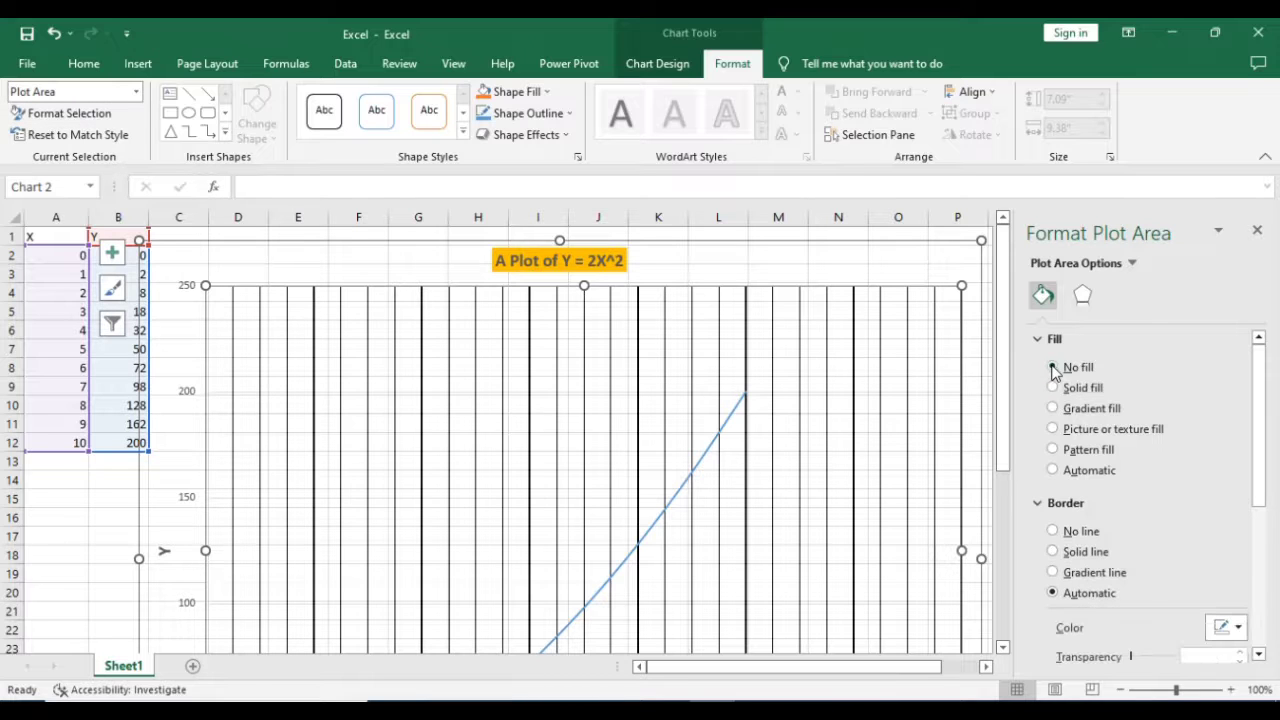
left_click(1052, 532)
left_click(1258, 232)
left_click(304, 275)
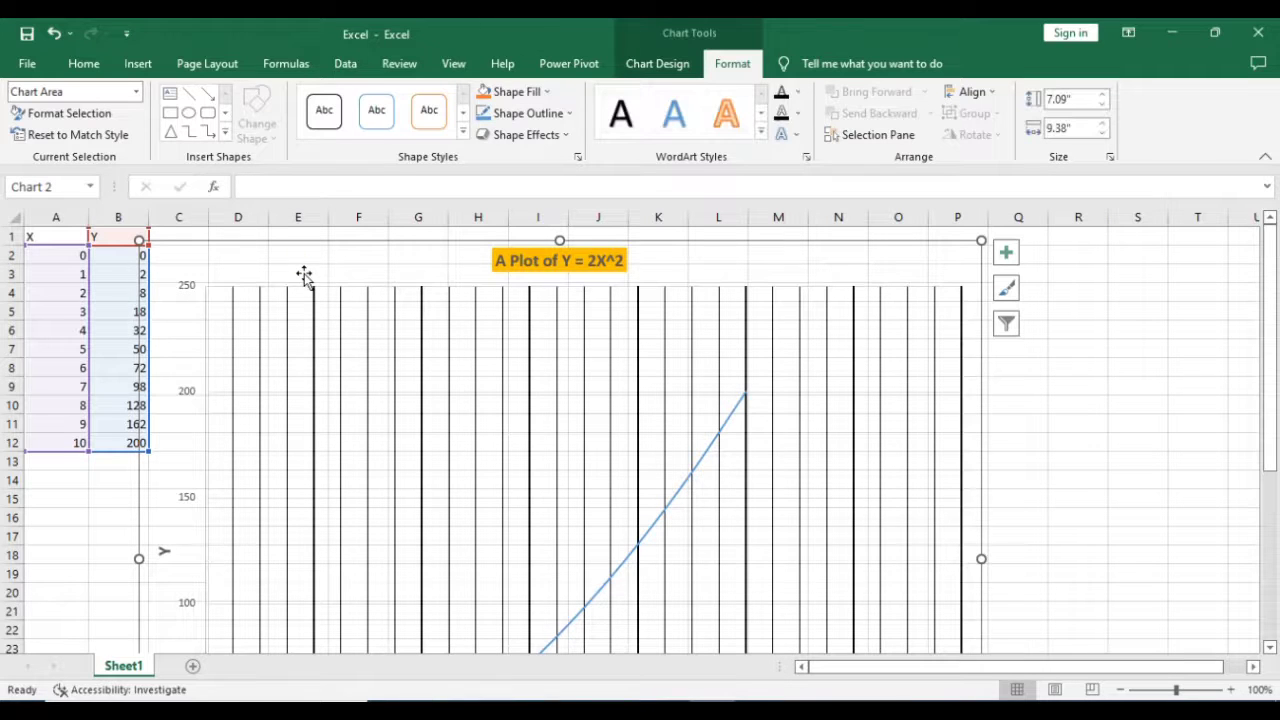
Step: Open the formatting options of the vertical value axis and set its fill to No fill
left_click(136, 93)
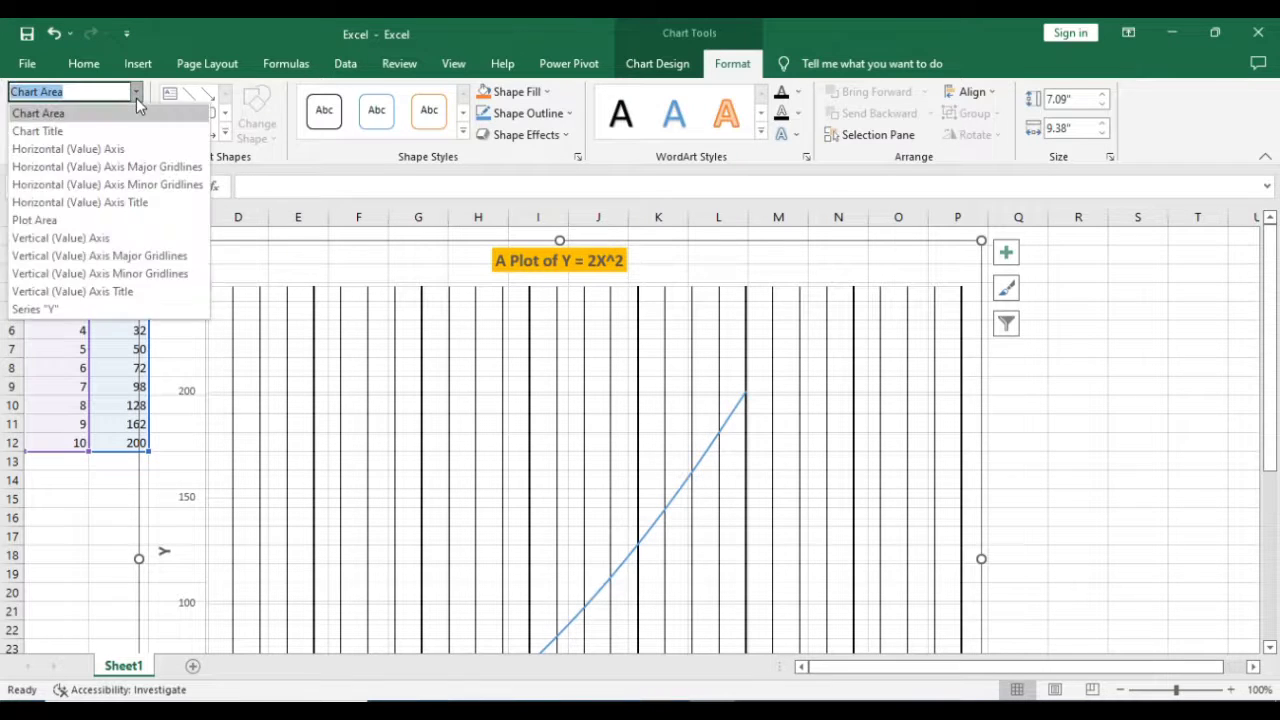
left_click(89, 237)
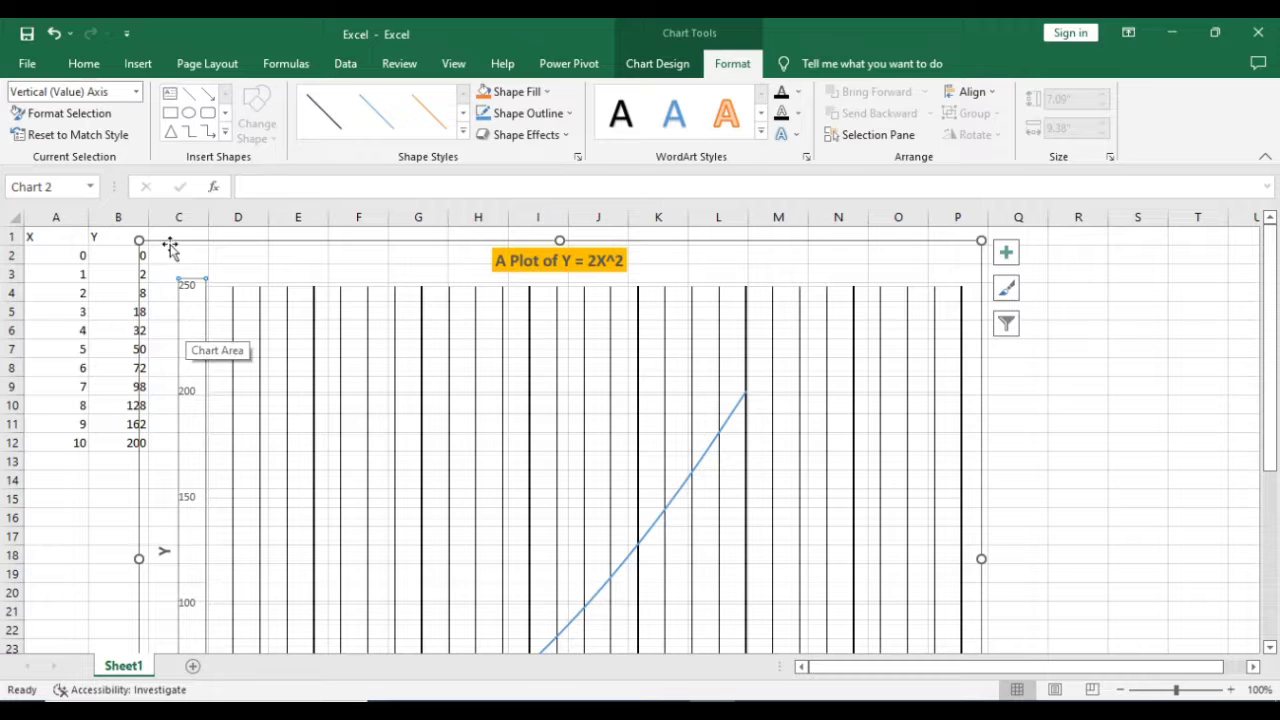
left_click(92, 115)
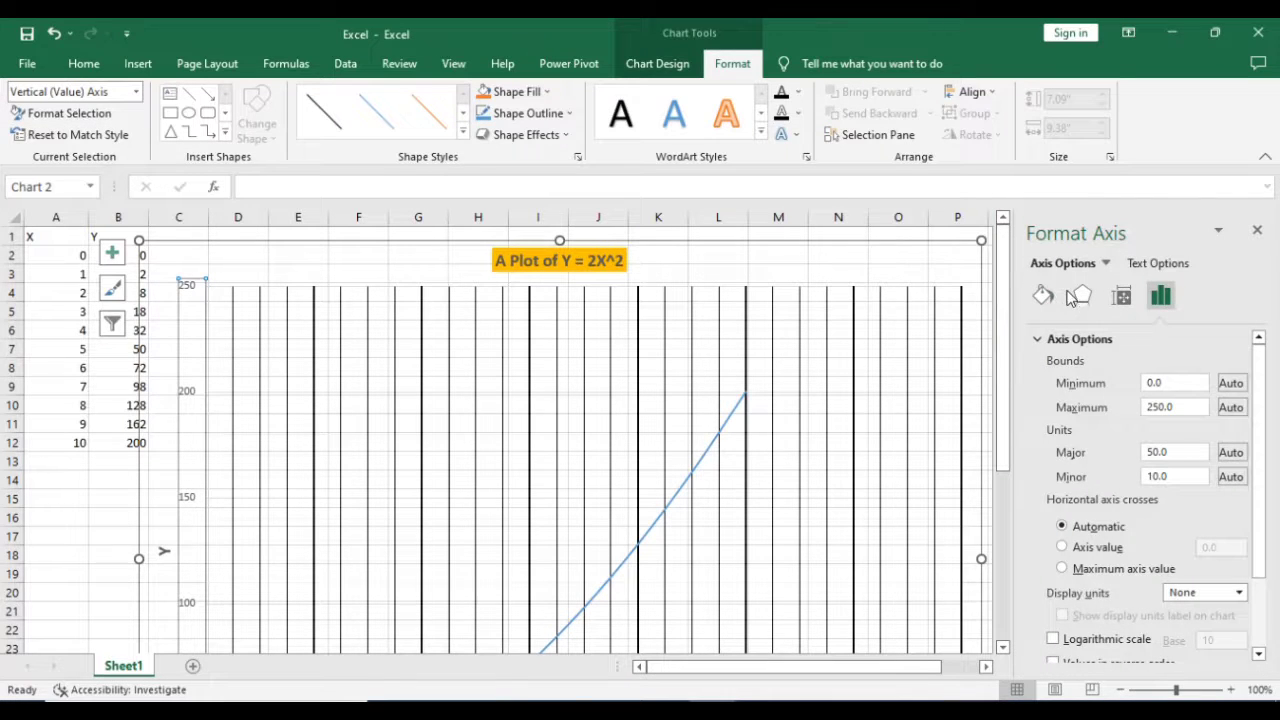
left_click(1044, 296)
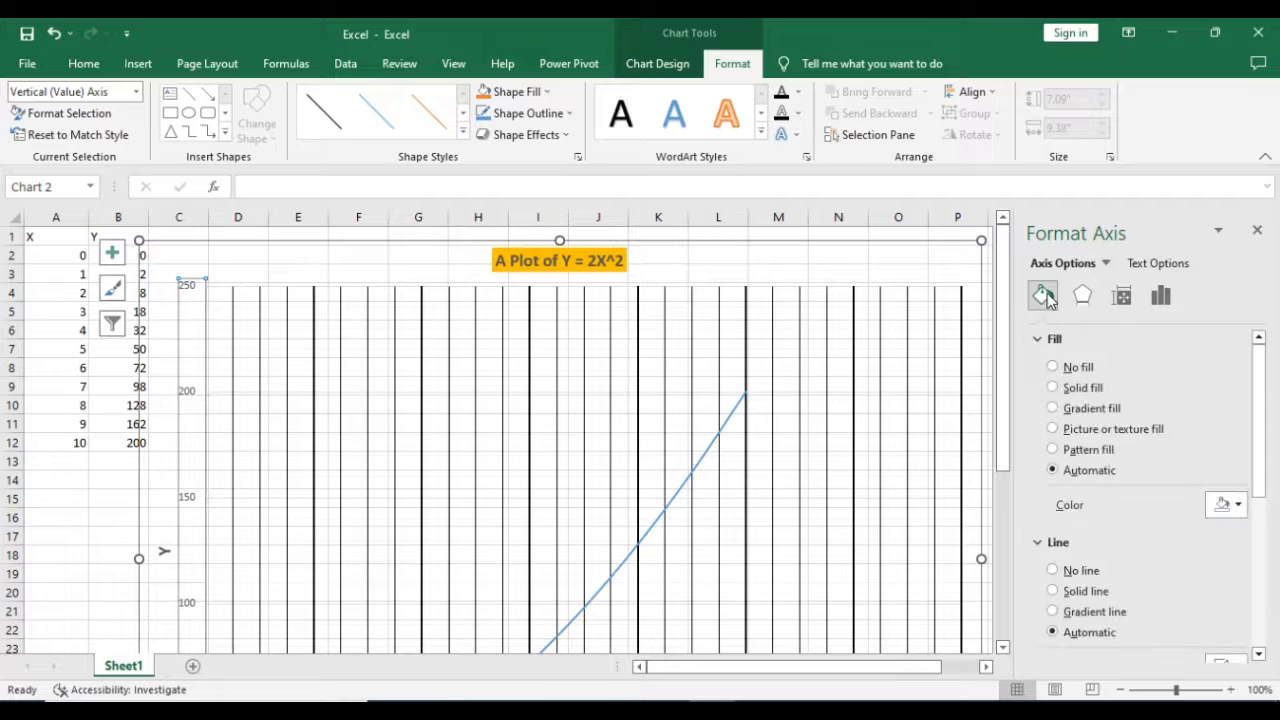
left_click(1053, 369)
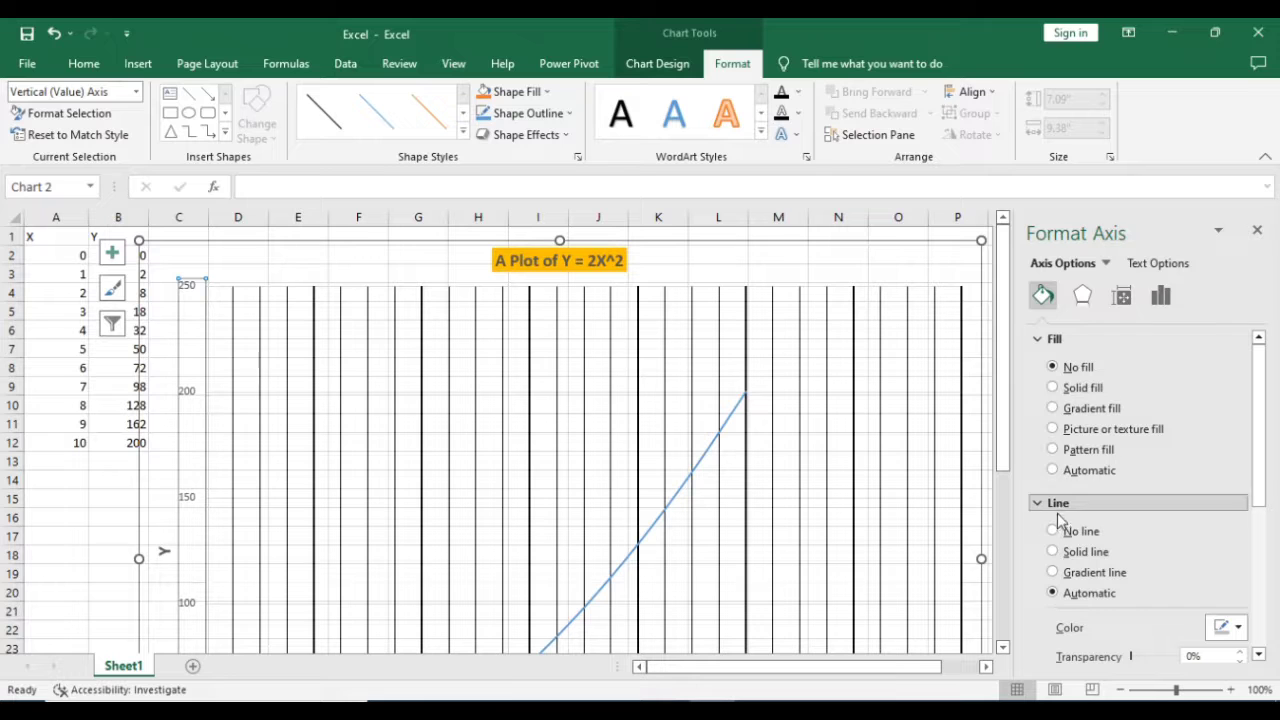
Step: Give the vertical axis a black solid line with a width of 1.75 pt
left_click(1053, 553)
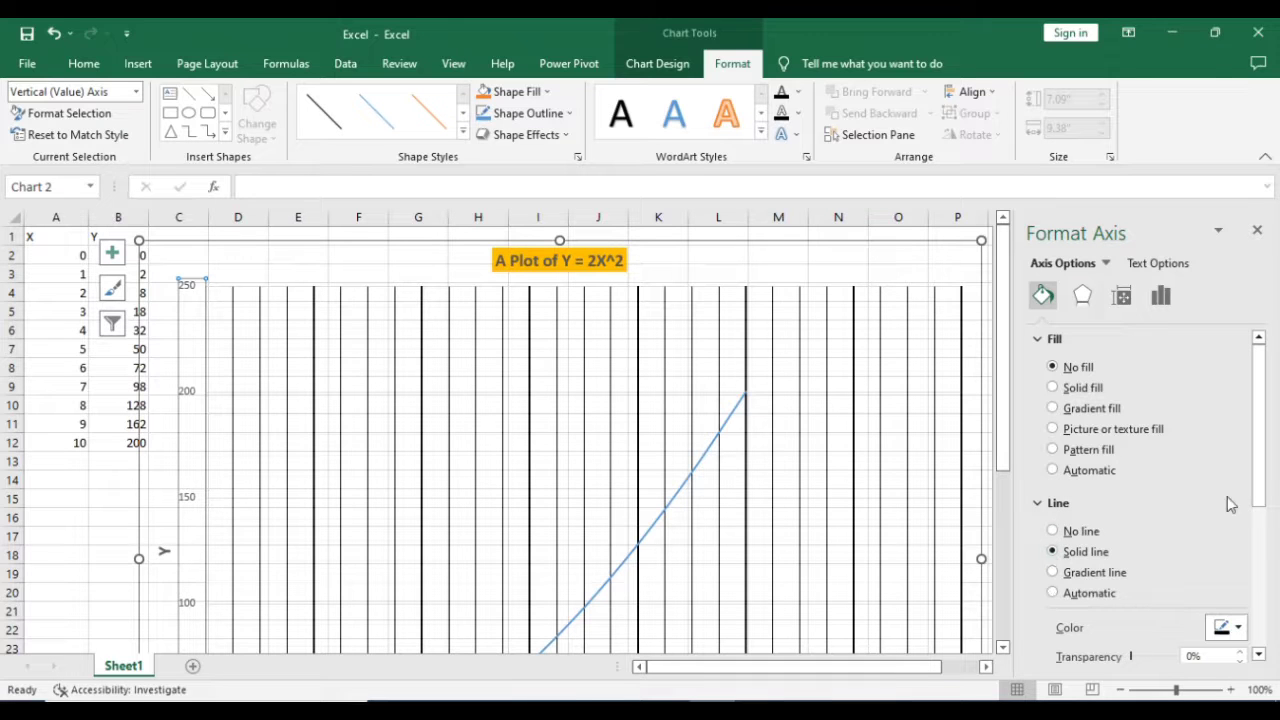
left_click_drag(1266, 451, 1265, 531)
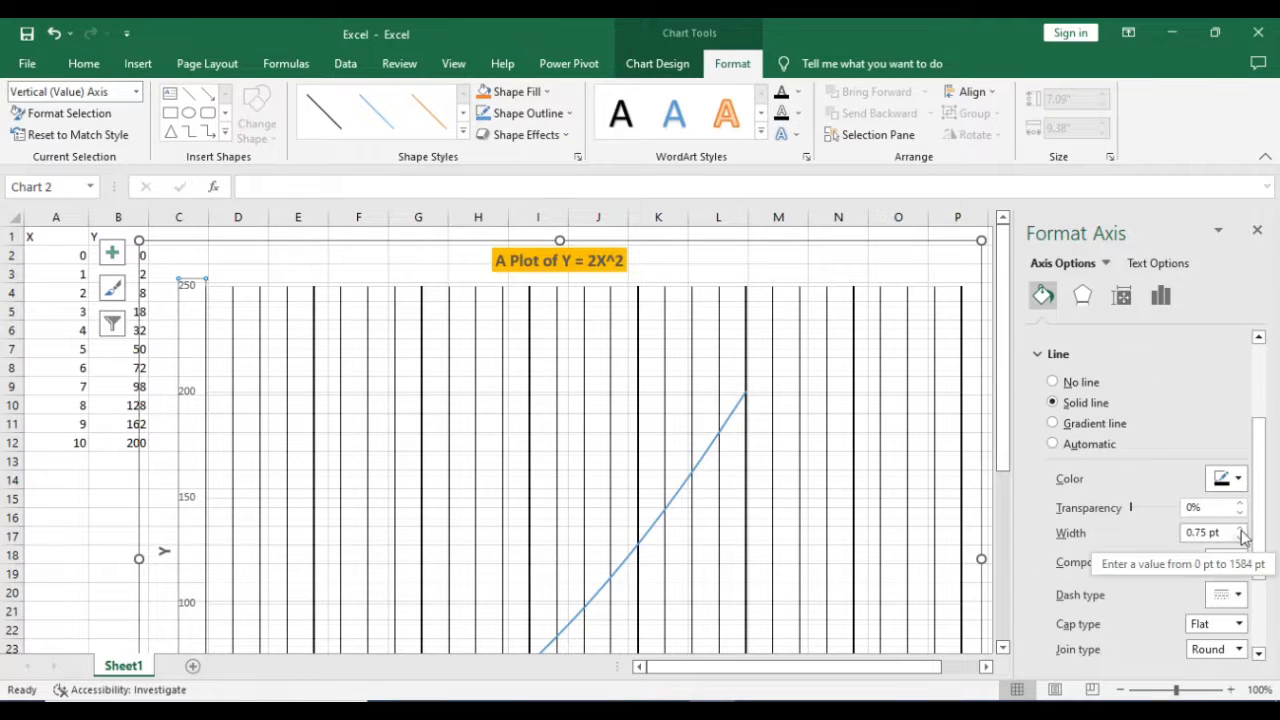
left_click(1240, 528)
left_click(1240, 528)
left_click(1240, 528)
left_click(1240, 528)
left_click(1240, 528)
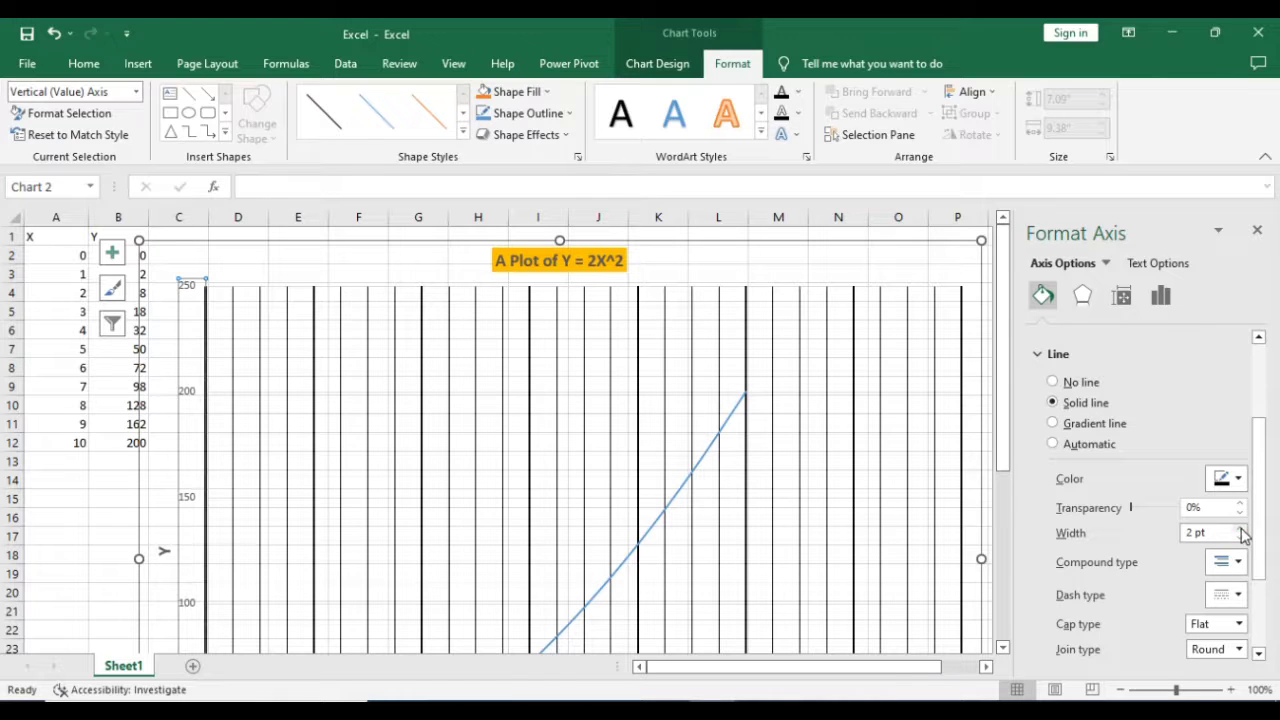
left_click(1240, 540)
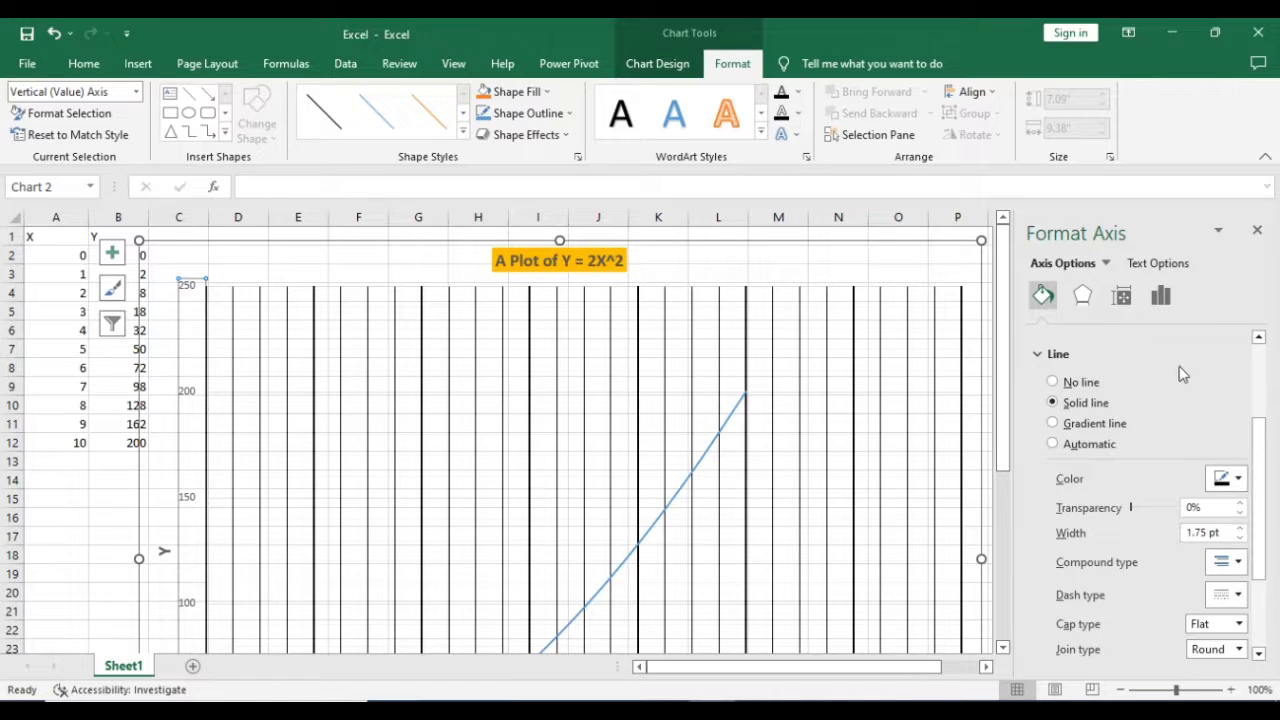
Step: Set the vertical axis's bounds to a minimum of -20 and a maximum of 230
left_click(1083, 300)
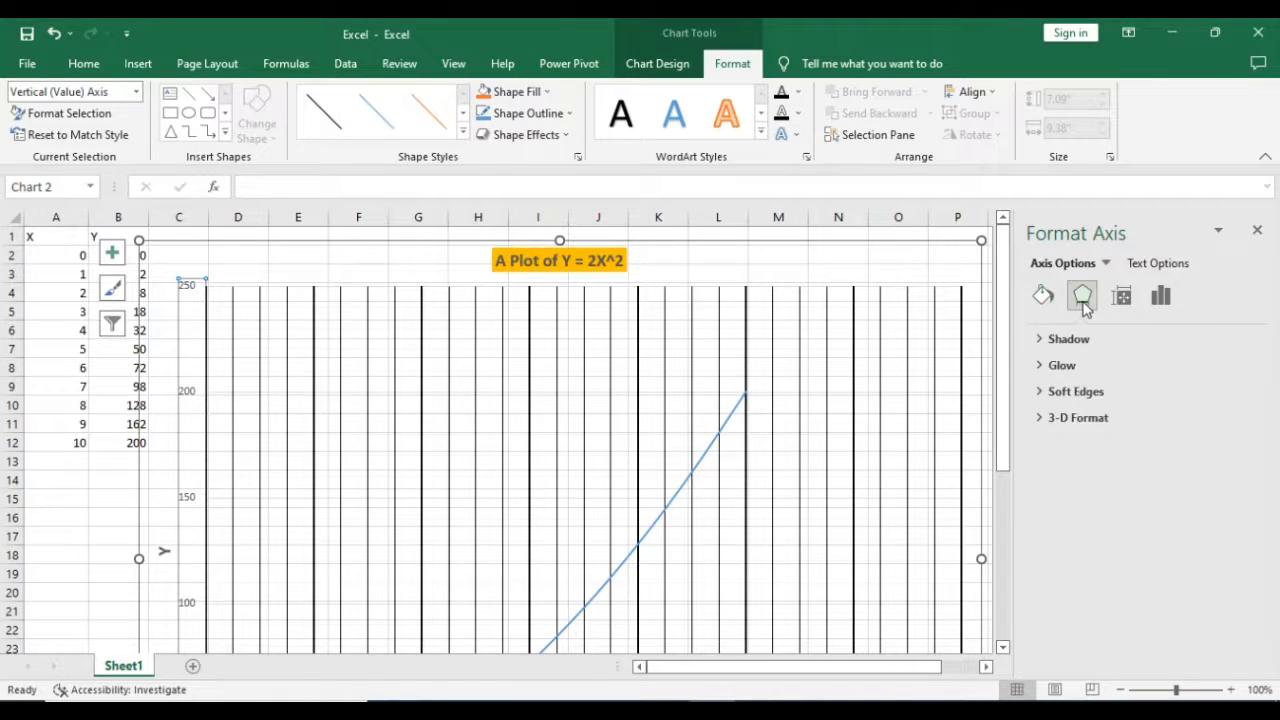
left_click(1125, 298)
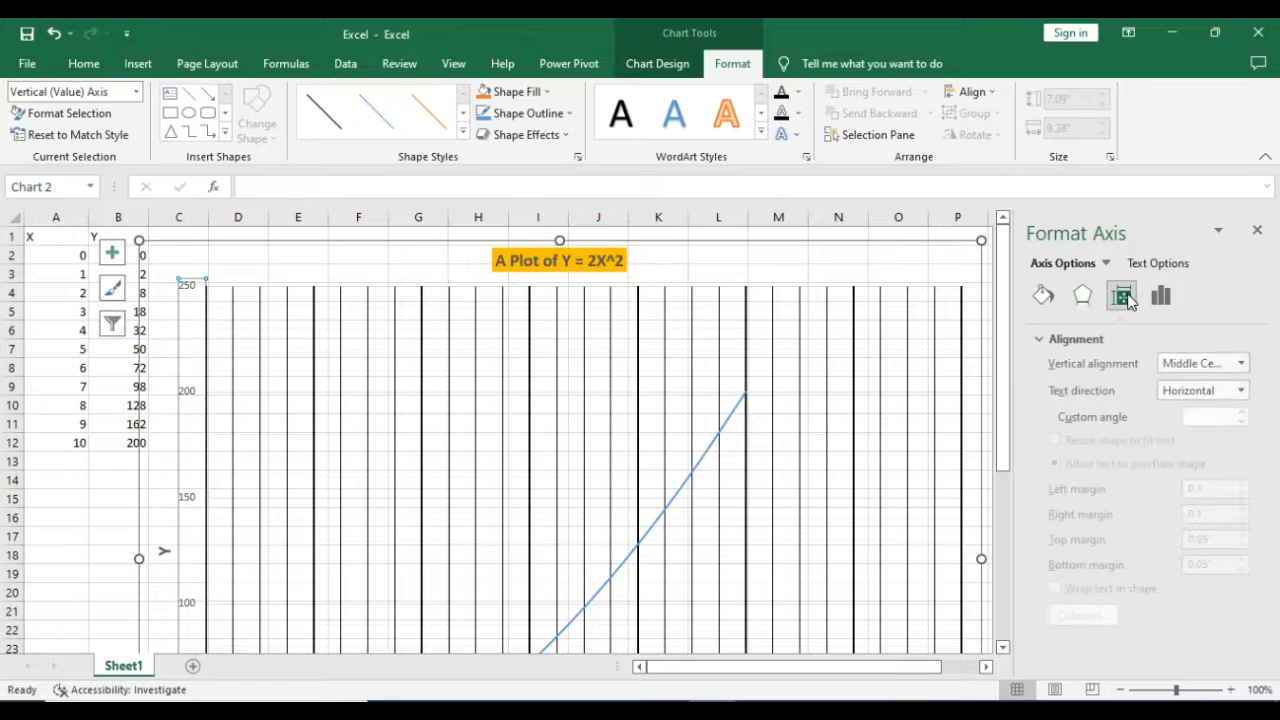
left_click(1159, 298)
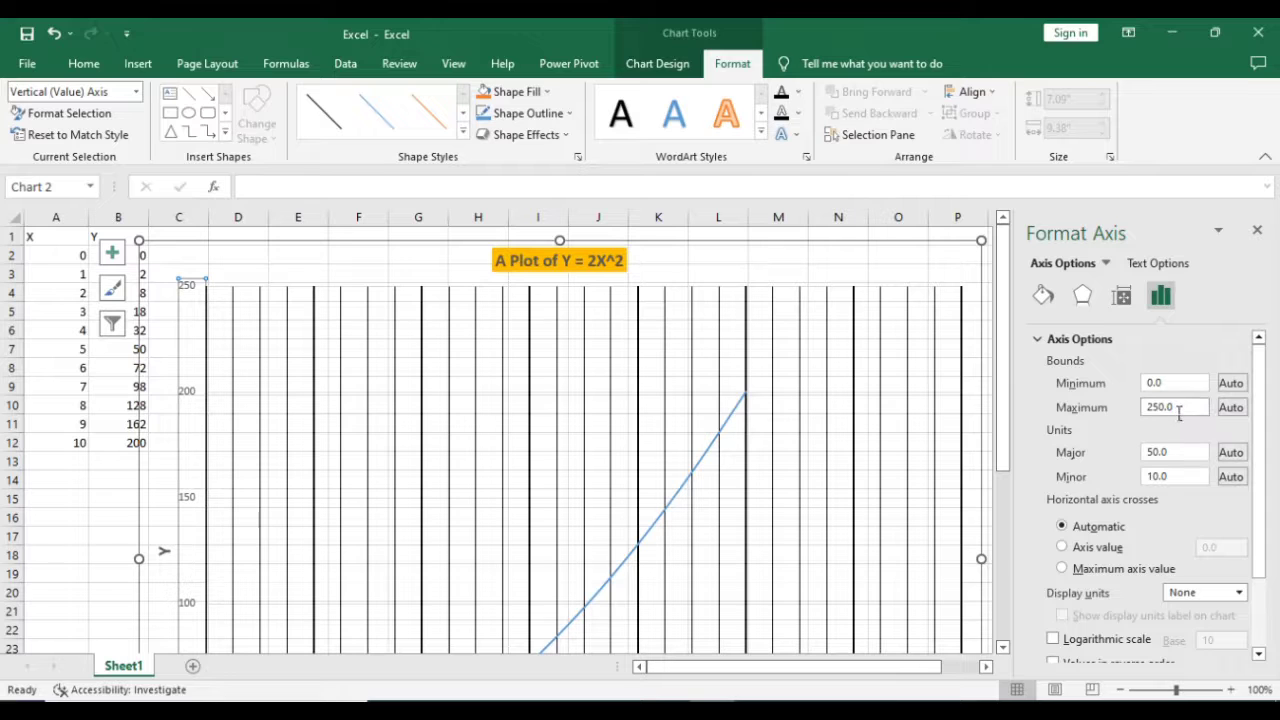
left_click(1171, 408)
left_click(1172, 383)
type("-20")
key("Return")
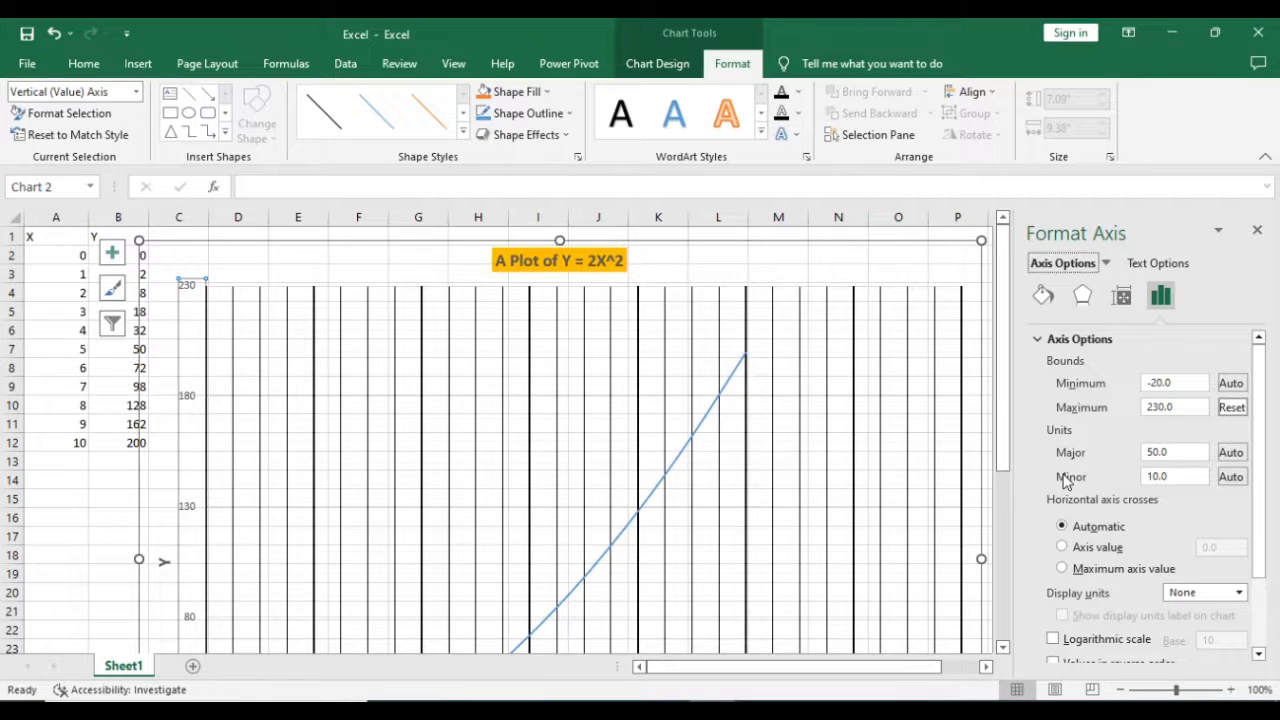
Step: Set the vertical axis's minor unit to 5, keeping the major unit at 50, and close the formatting options
left_click(1178, 484)
left_click(1175, 452)
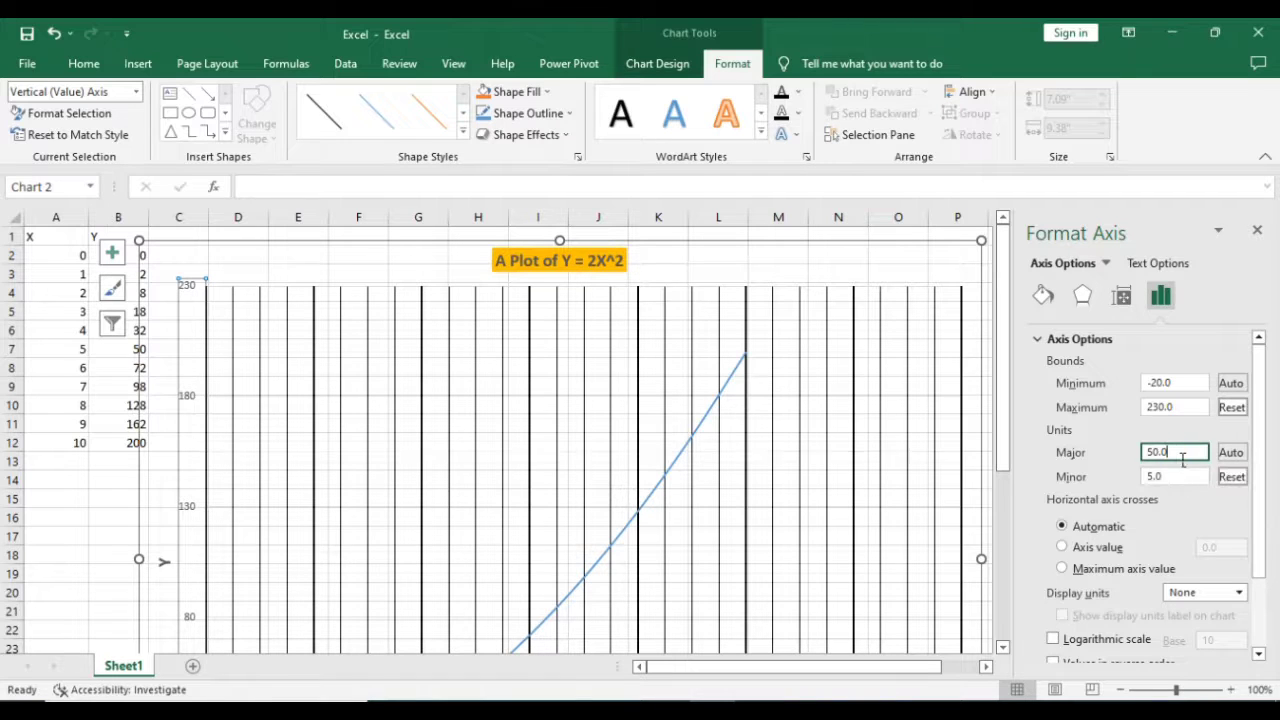
left_click_drag(1263, 458, 1267, 541)
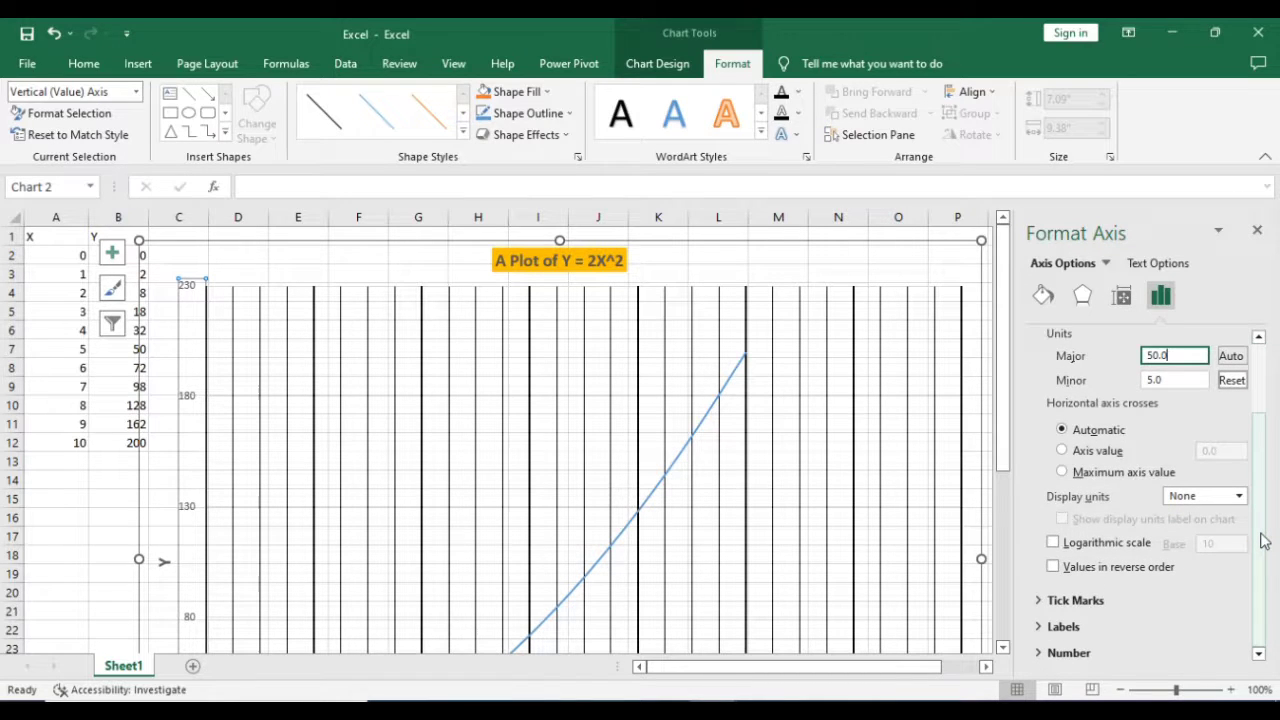
left_click(1257, 231)
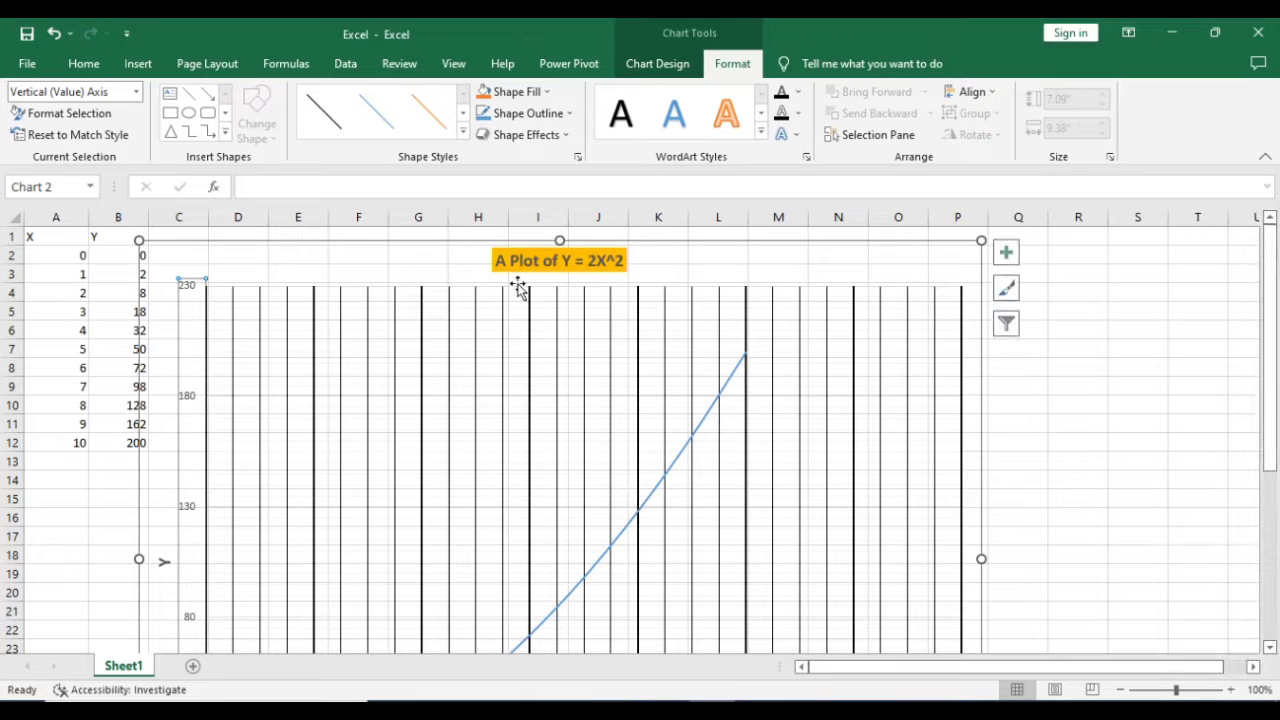
Step: Give the vertical axis's major gridlines a solid black line with a width of 1.75 pt and close the formatting options
left_click(136, 91)
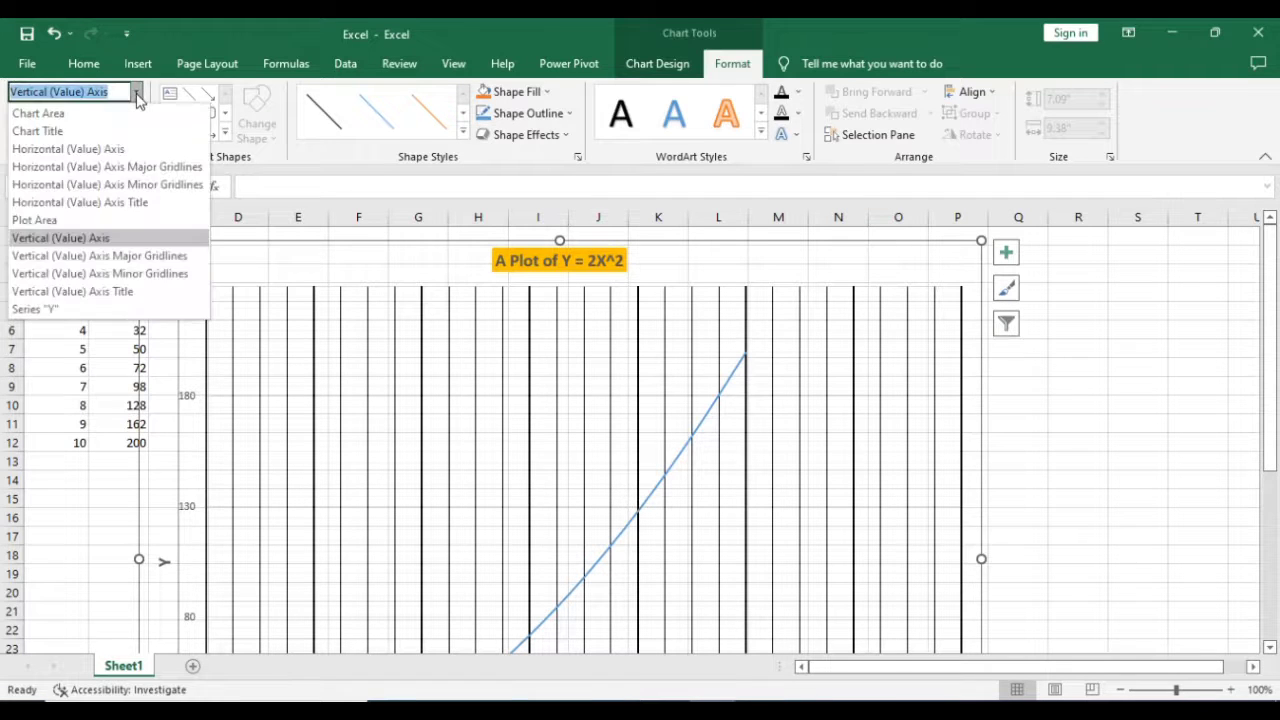
left_click(97, 256)
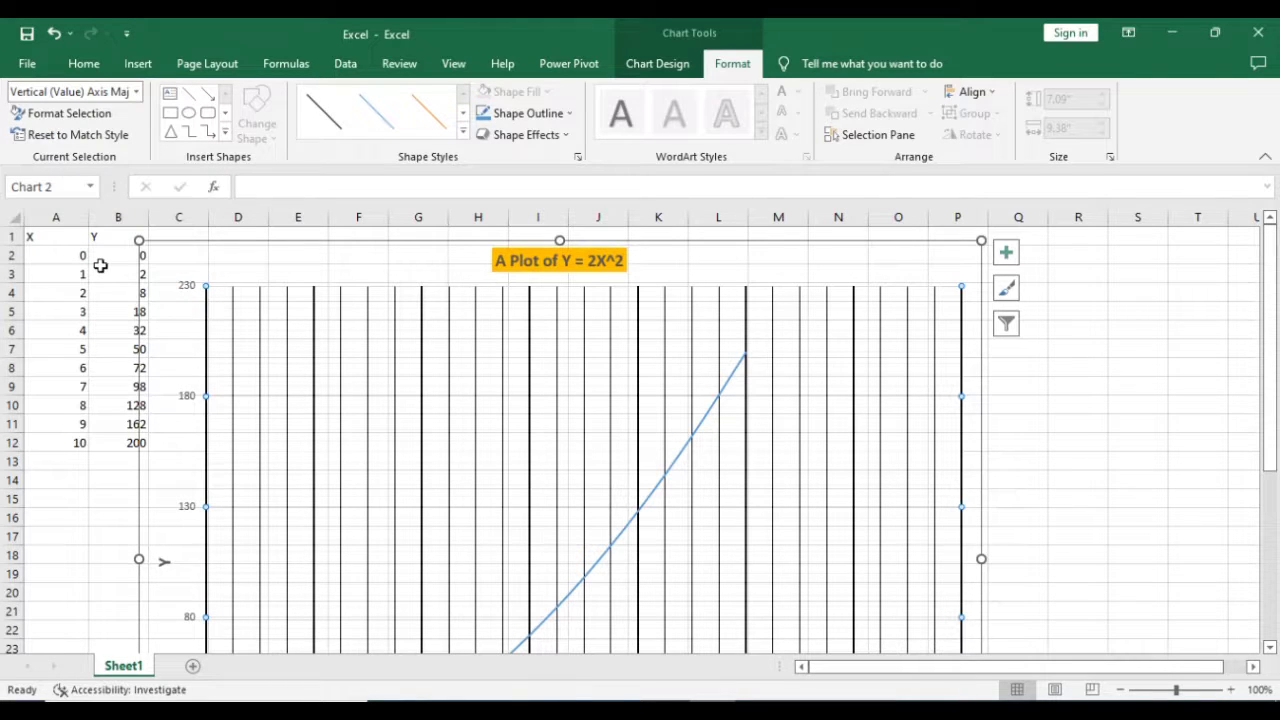
left_click(45, 114)
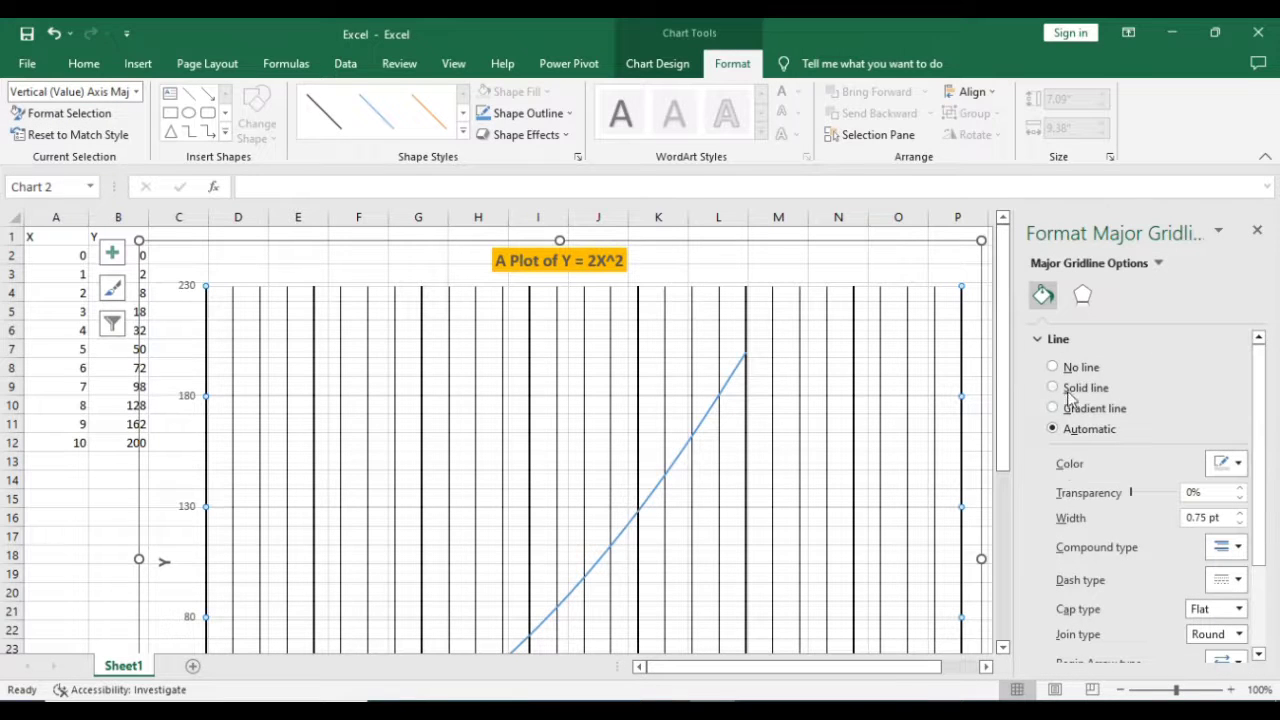
left_click(1053, 368)
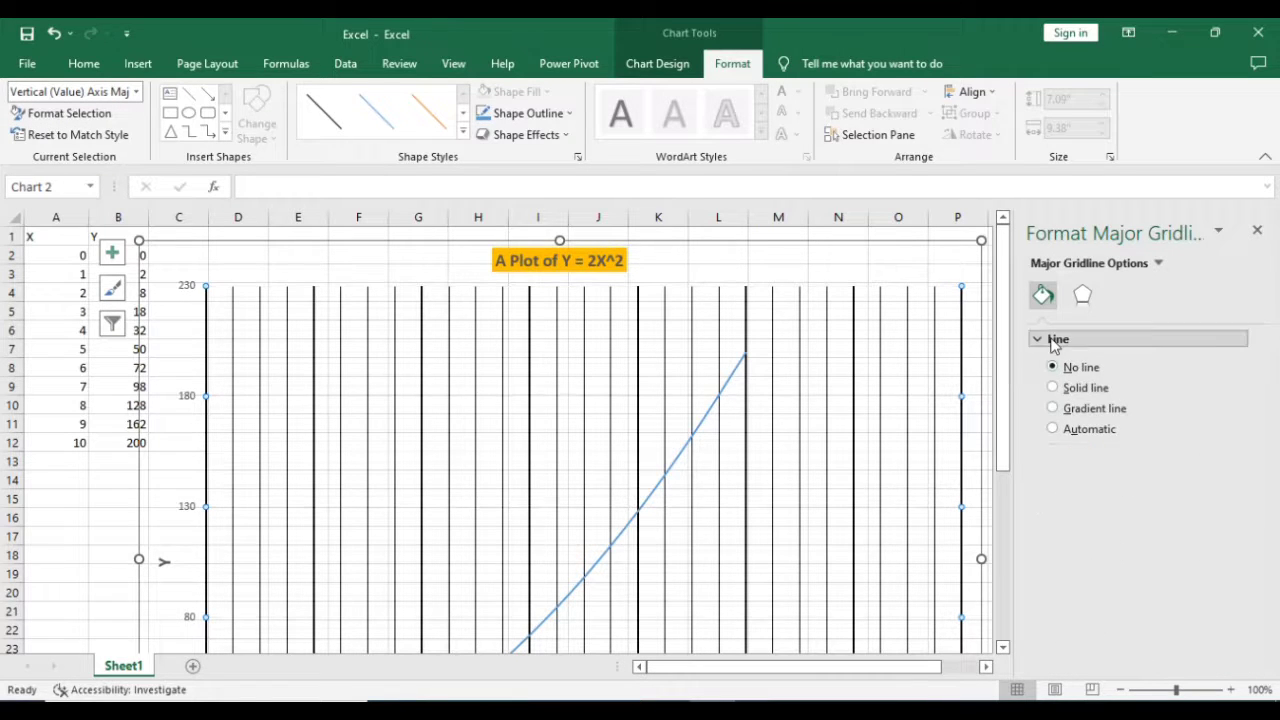
left_click(1053, 388)
left_click(1241, 513)
left_click(1241, 513)
left_click(1241, 513)
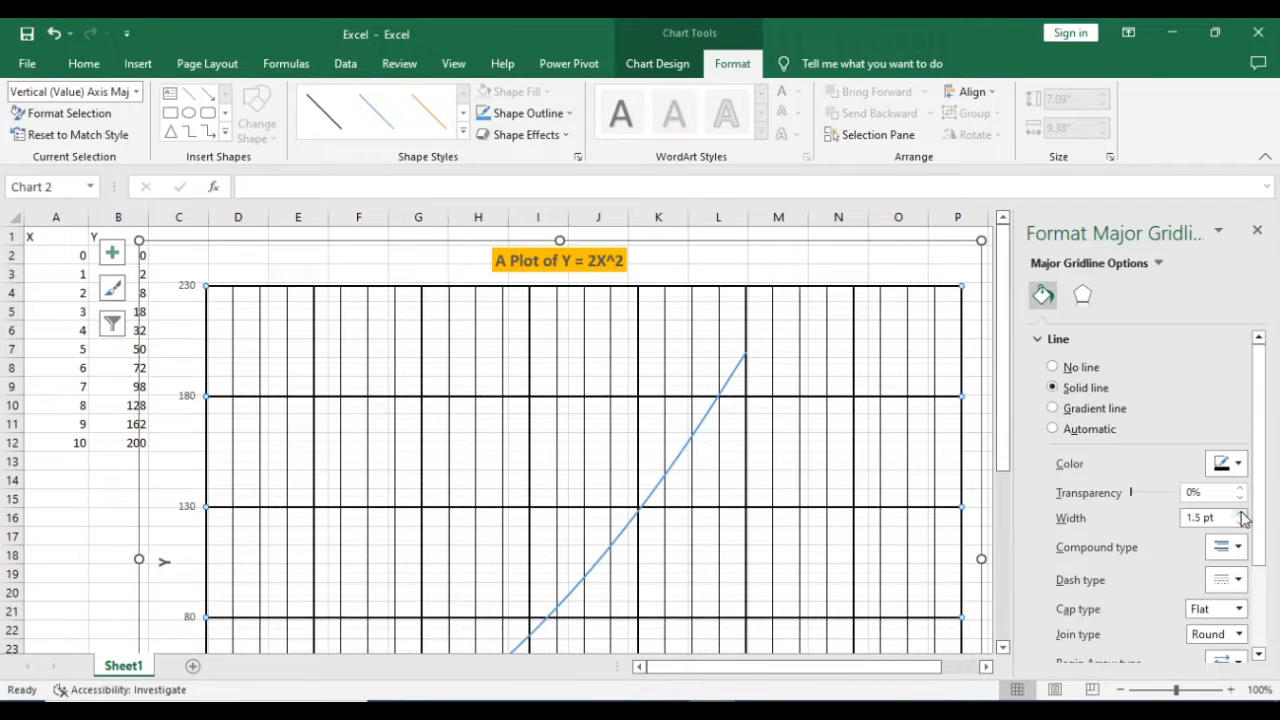
left_click(1241, 513)
left_click(1257, 231)
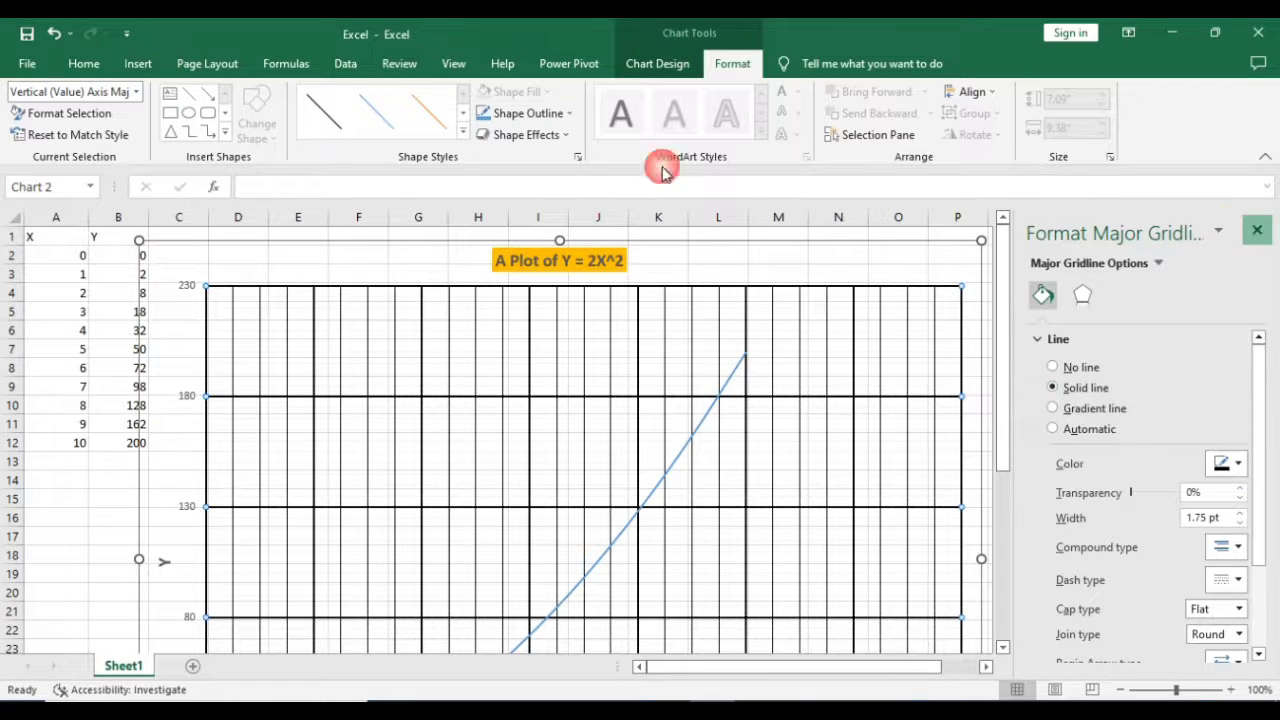
Step: Give the vertical axis's minor gridlines a solid black line 0.5 pt wide, close the formatting options and deselect the chart
left_click(136, 92)
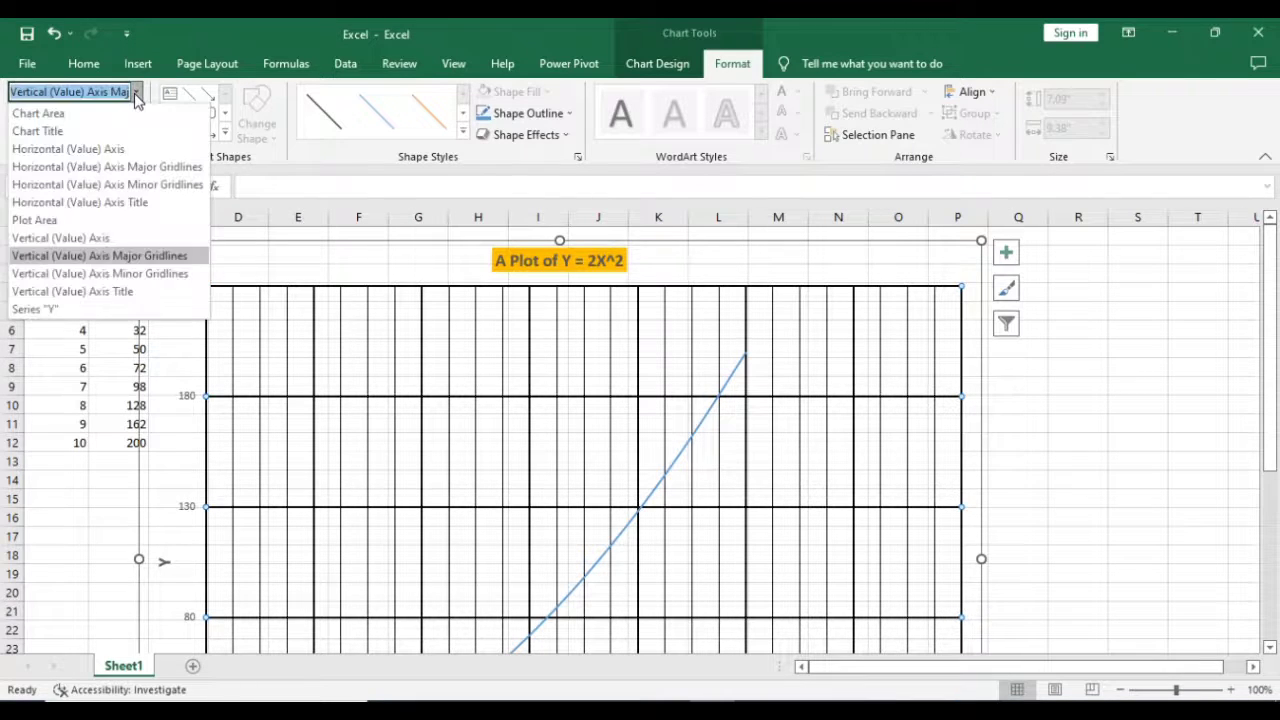
left_click(125, 273)
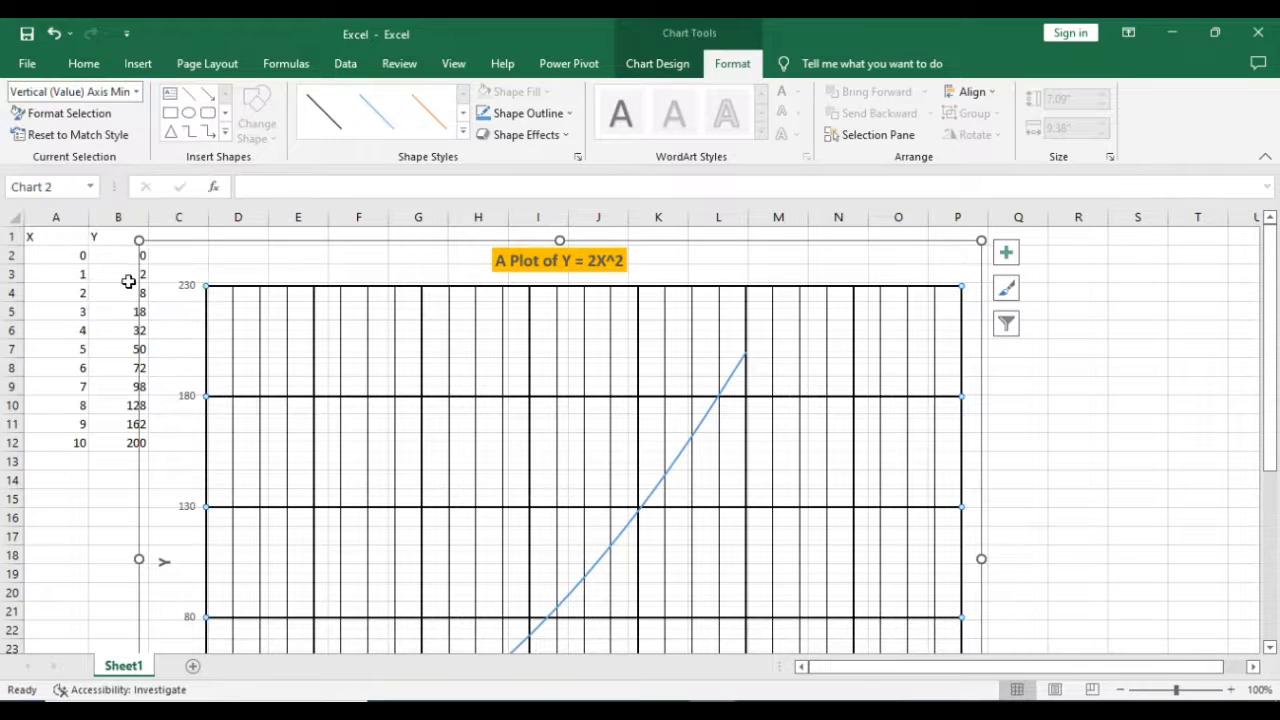
left_click(62, 115)
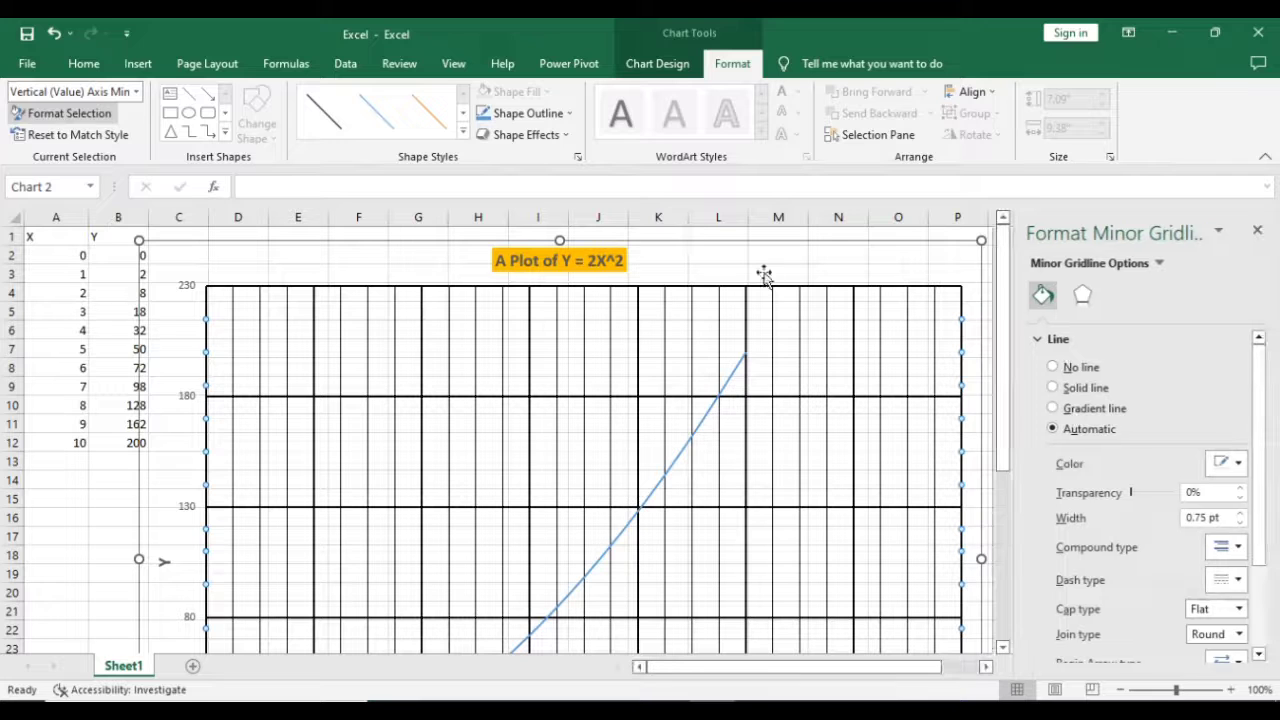
left_click(1053, 388)
left_click(1239, 523)
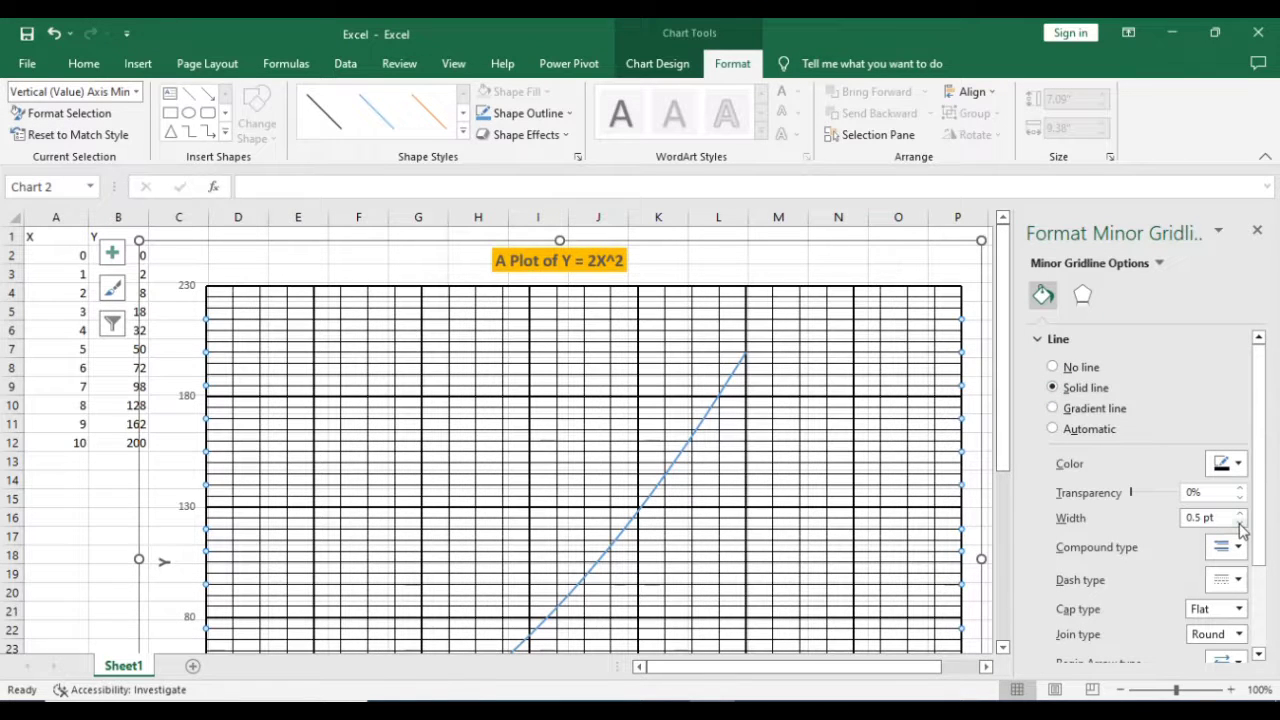
left_click(1258, 233)
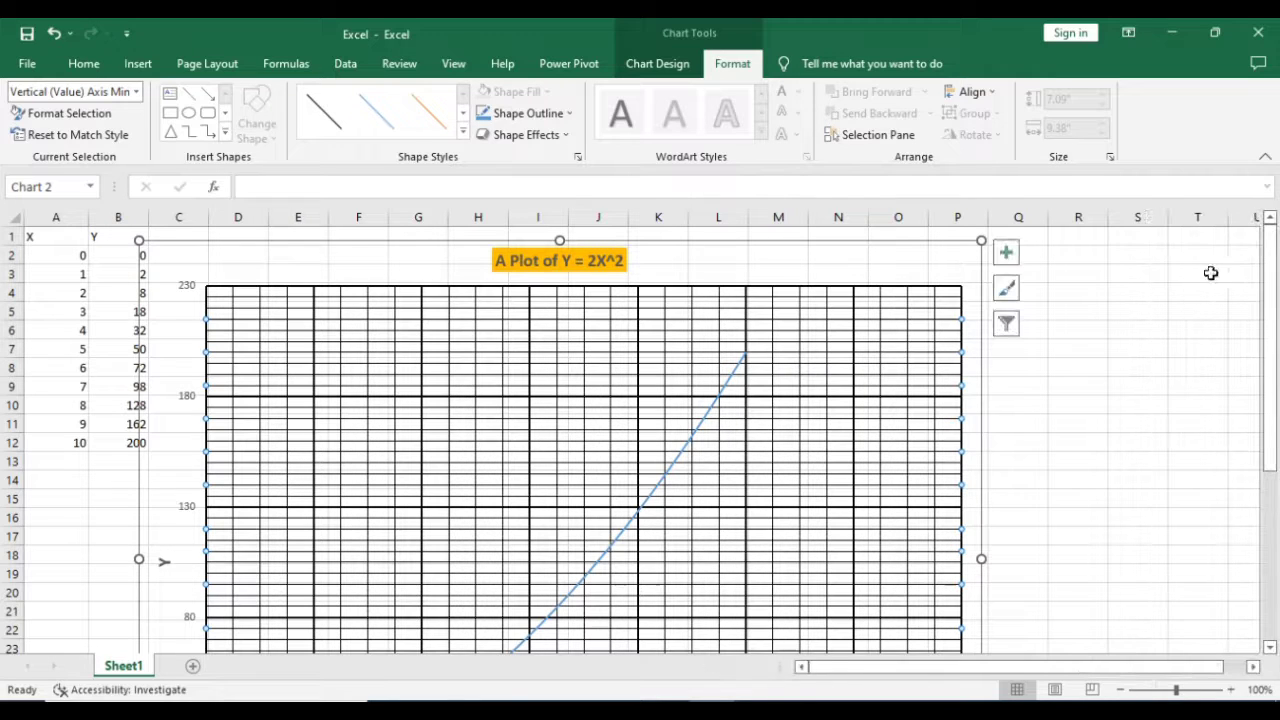
left_click(1020, 376)
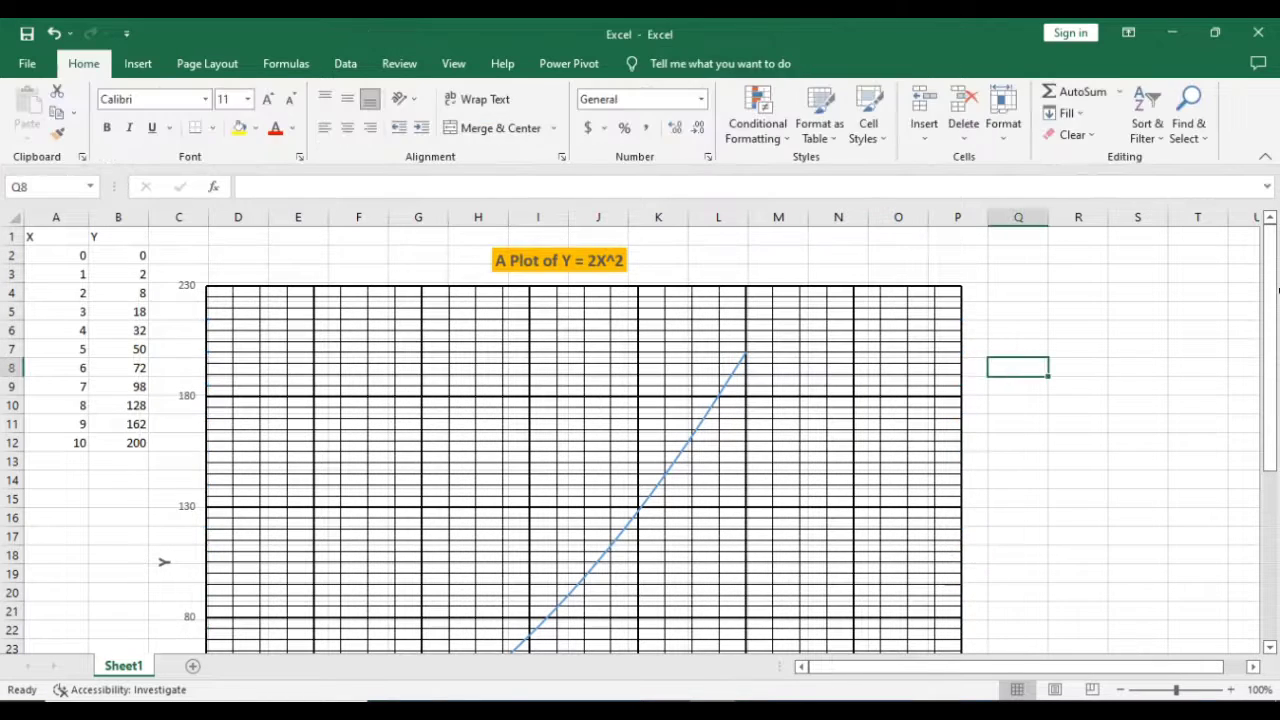
Step: Select the chart's horizontal value axis and open its formatting options
left_click_drag(1272, 296, 1270, 506)
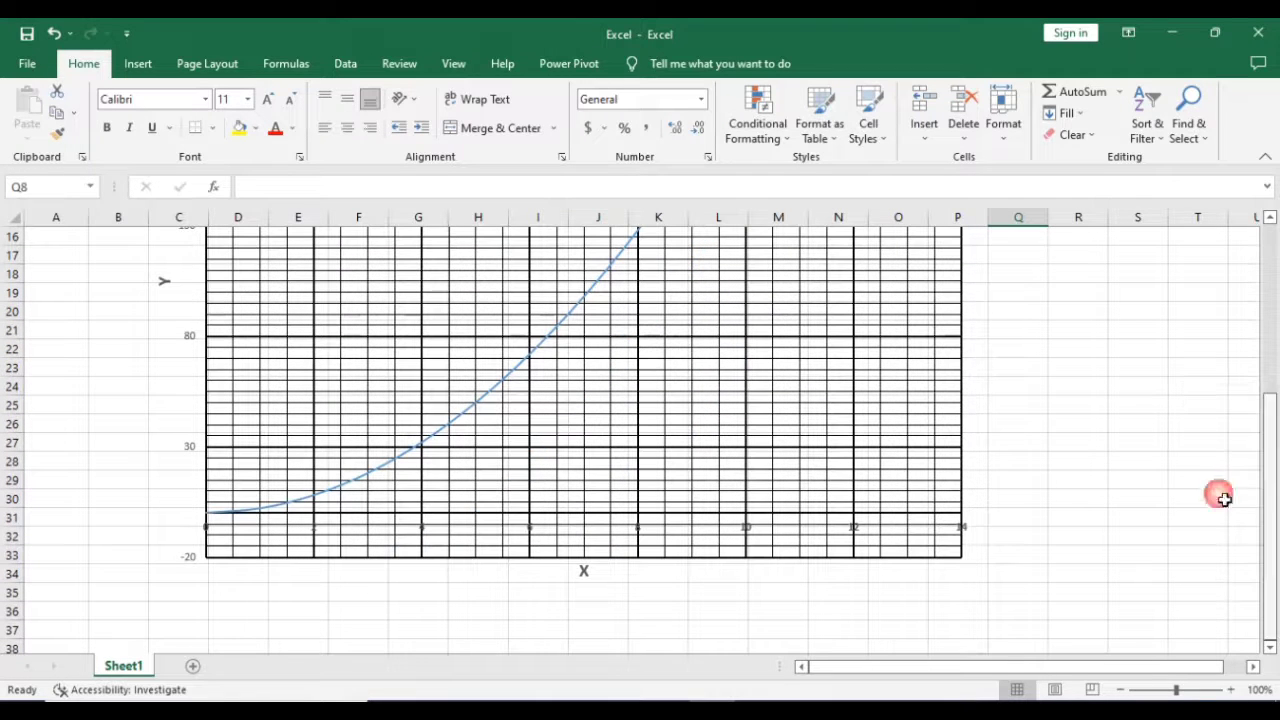
left_click(534, 533)
left_click(521, 533)
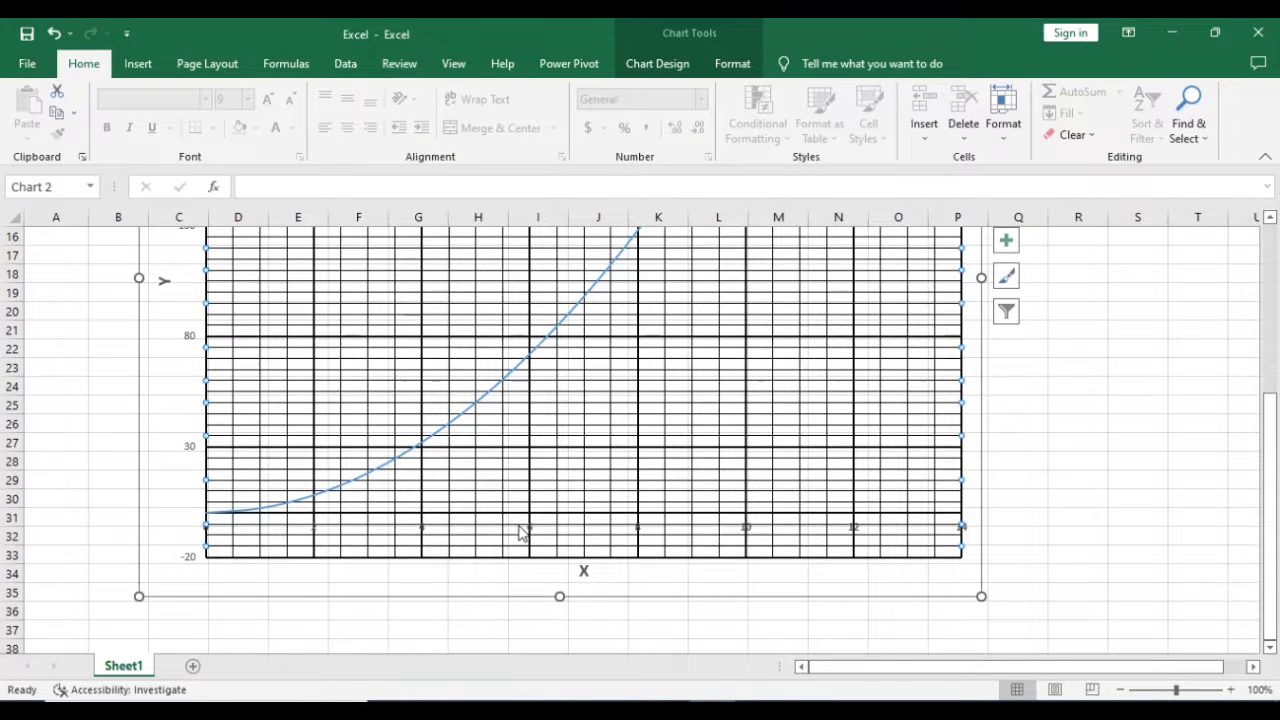
left_click(735, 64)
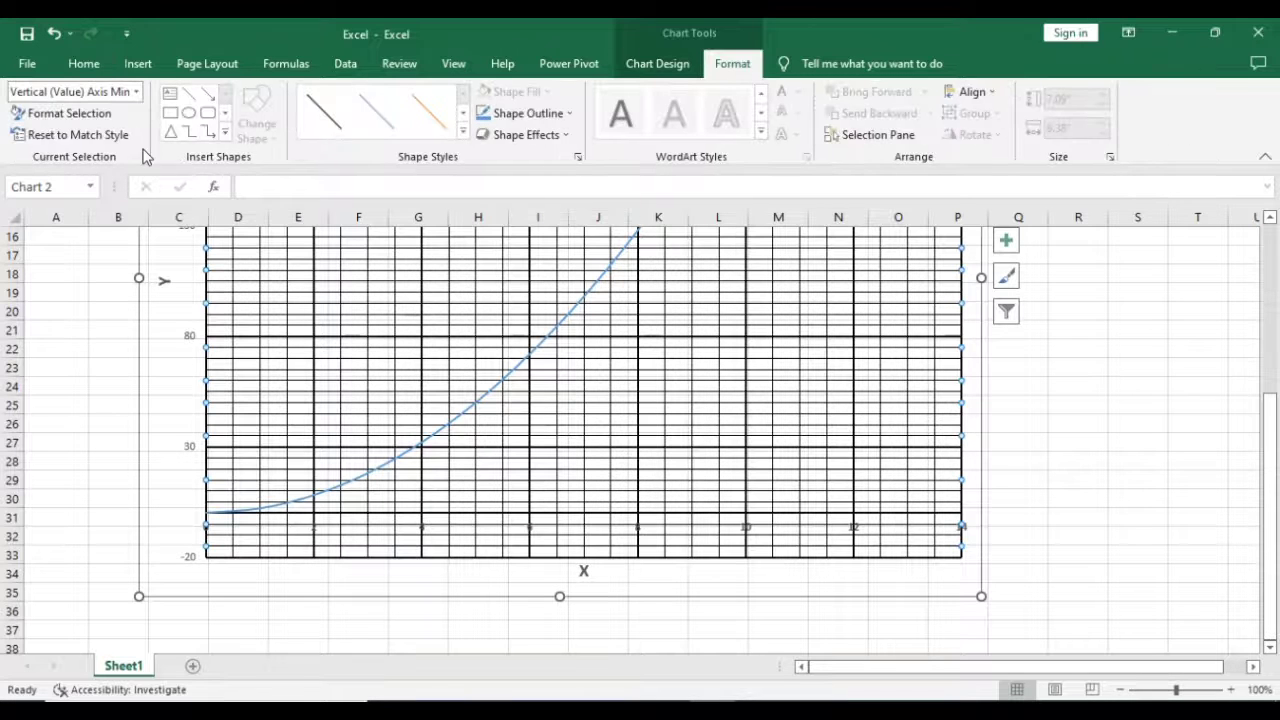
left_click(137, 92)
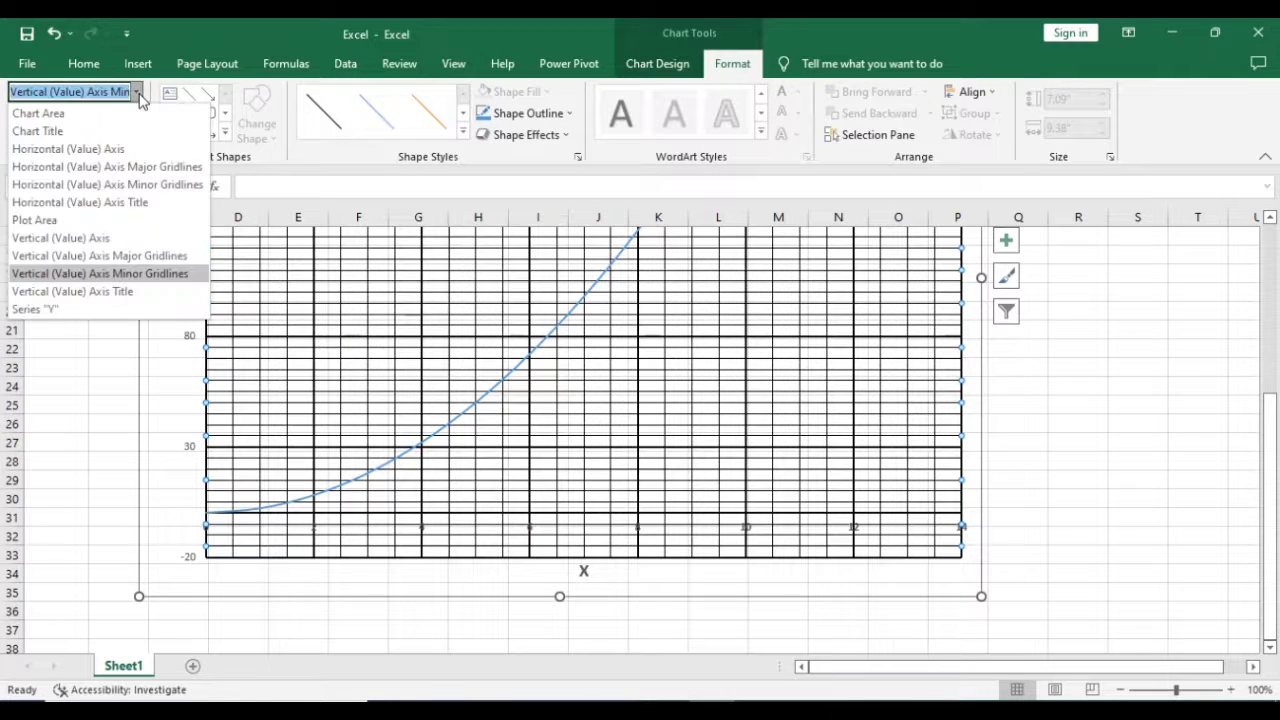
left_click(127, 152)
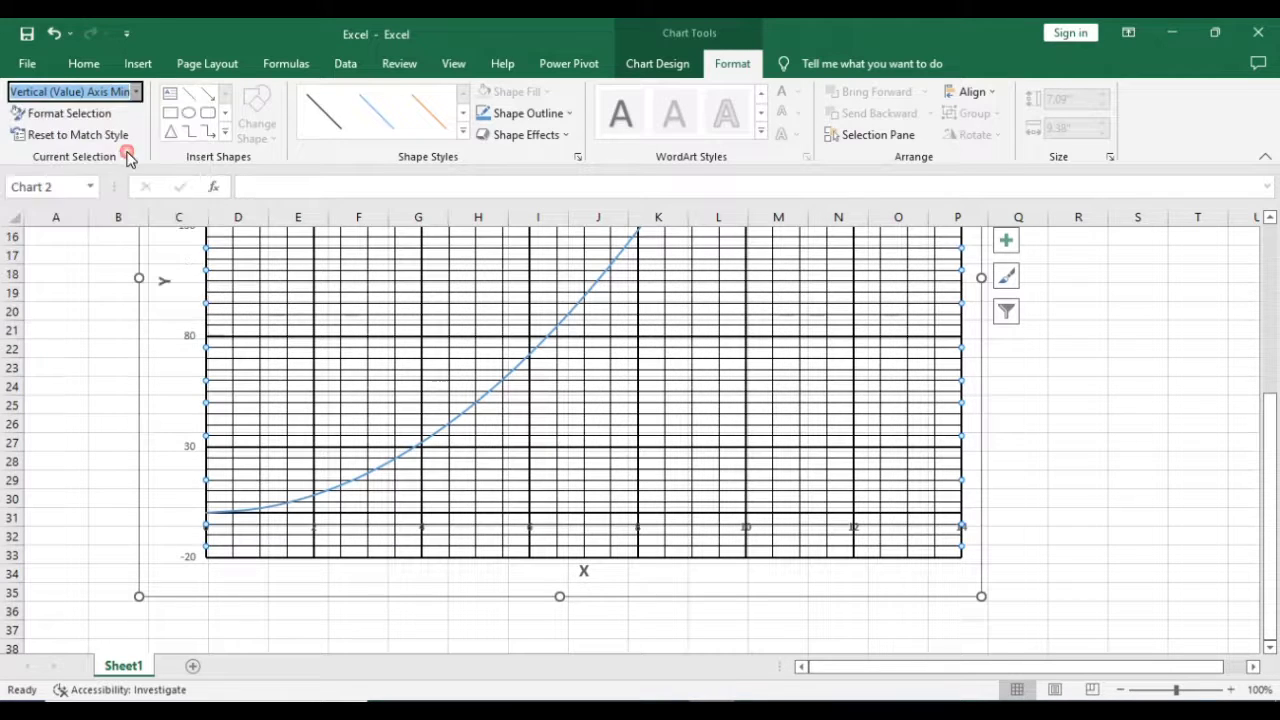
left_click(87, 119)
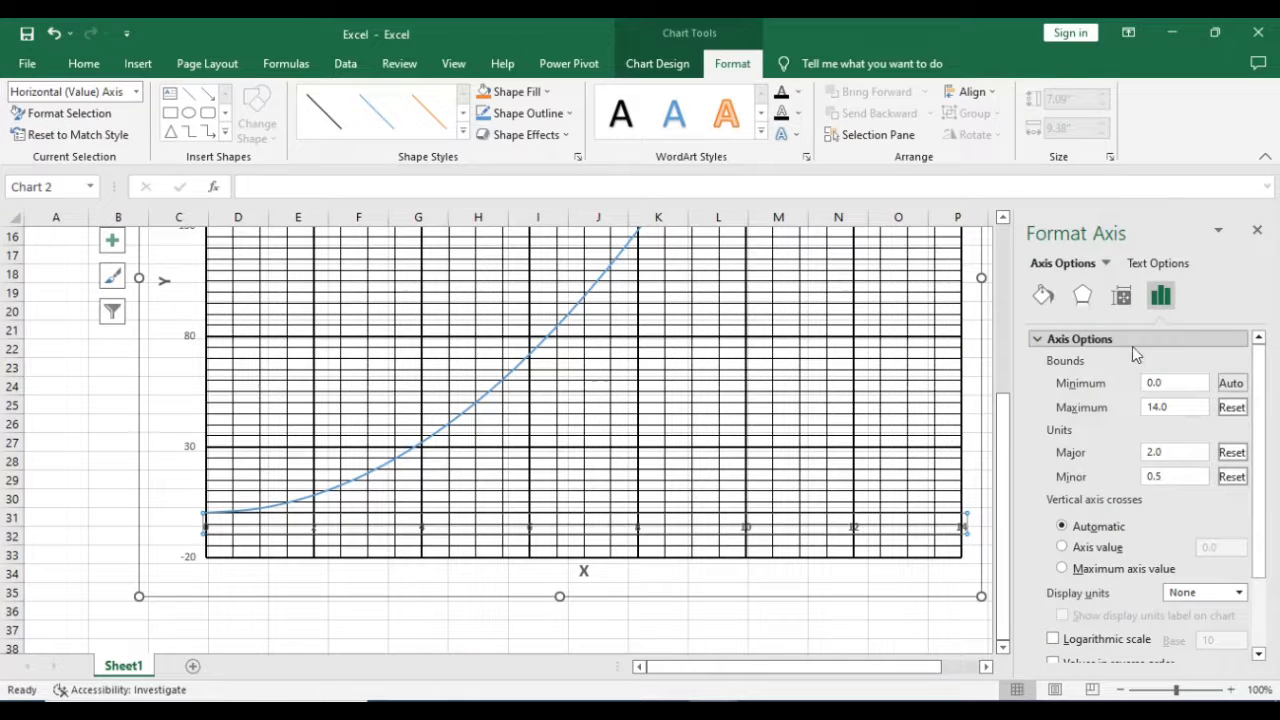
Step: Give the horizontal axis a solid fill, trying red before settling on white
left_click(1044, 298)
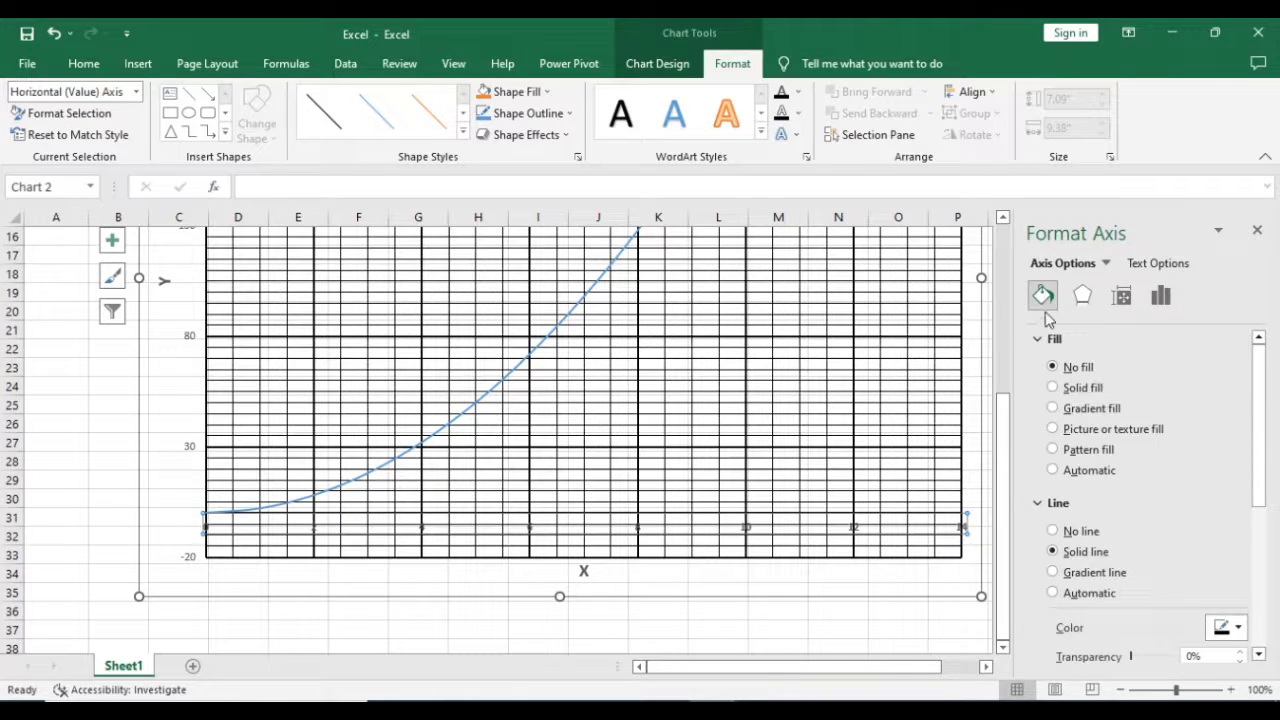
left_click(1053, 389)
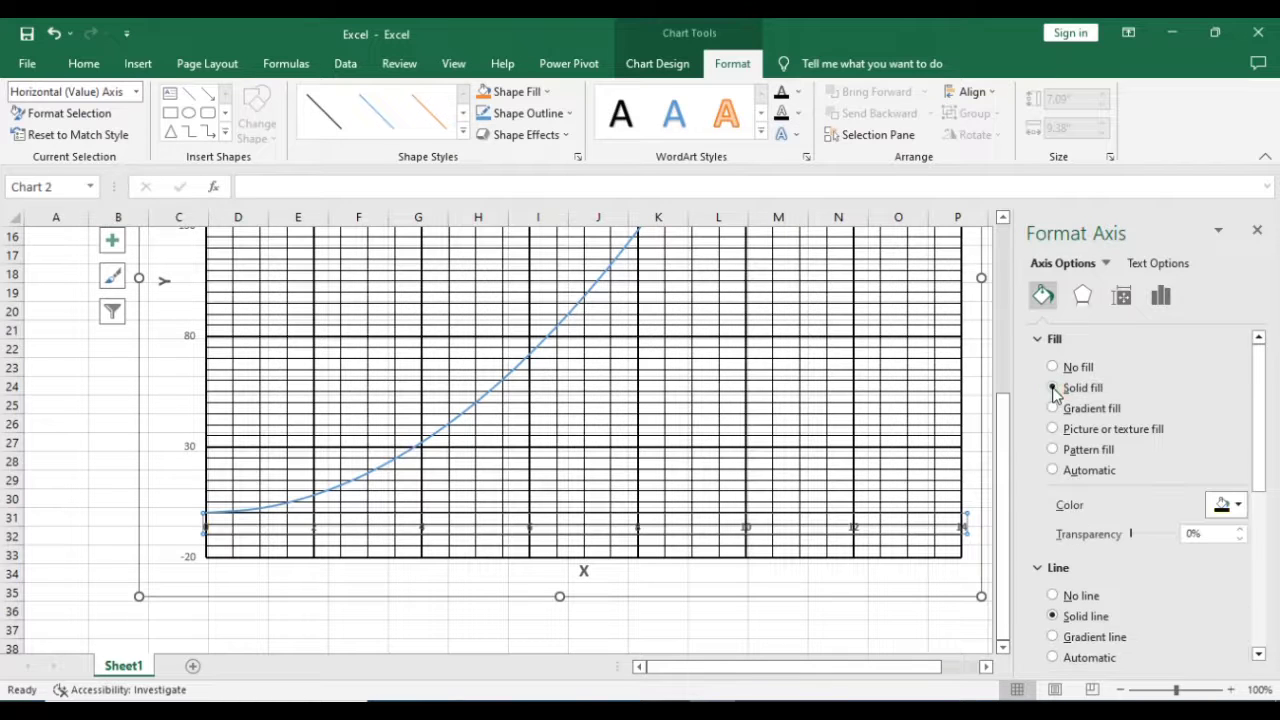
left_click(1239, 507)
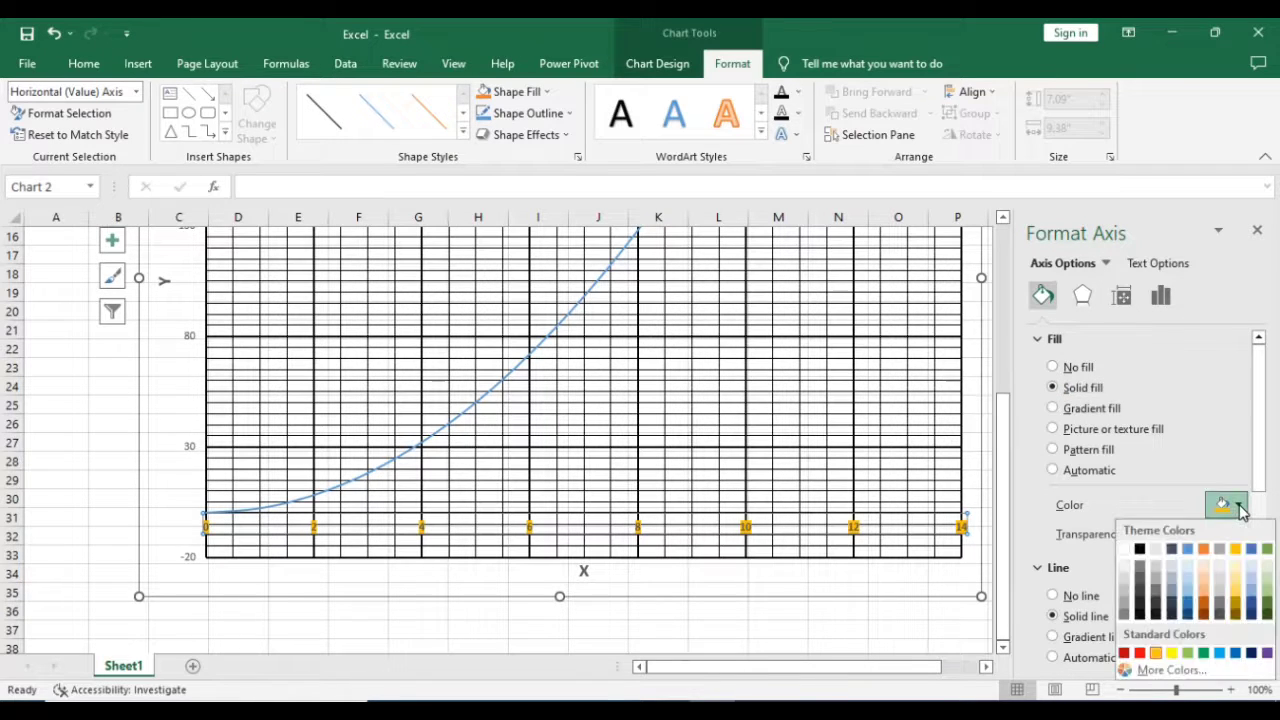
left_click(1140, 654)
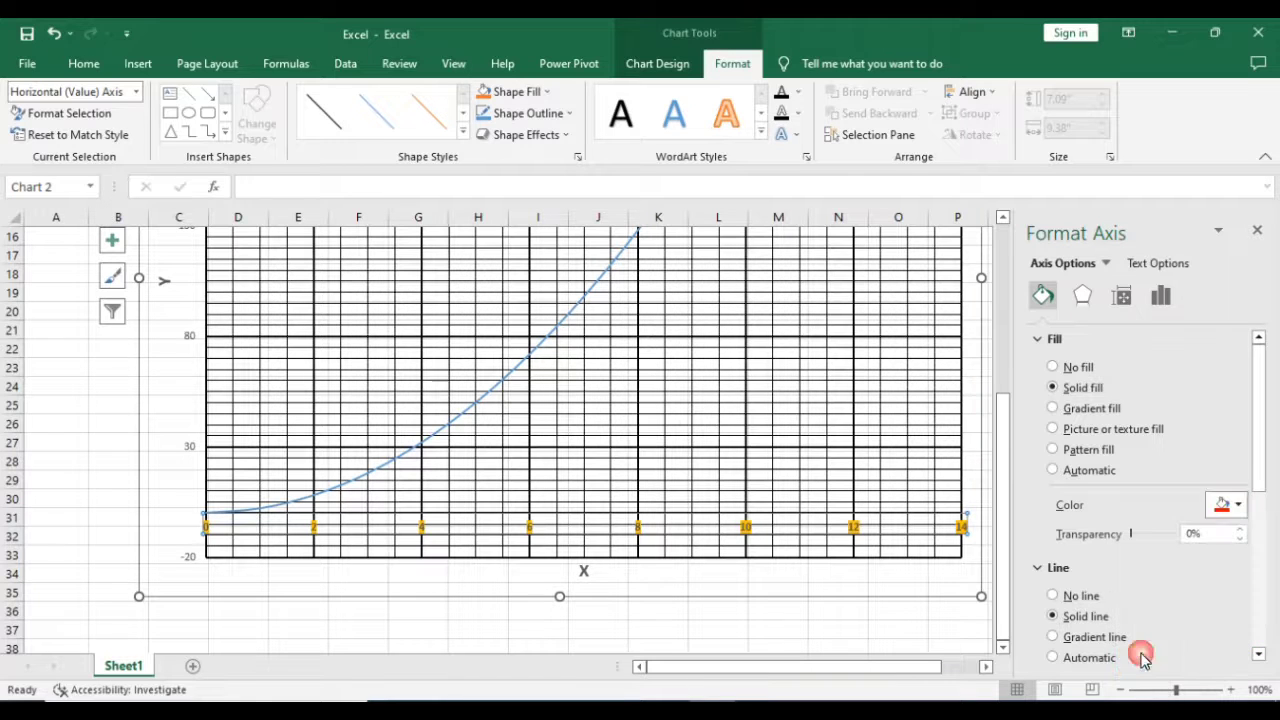
left_click(1236, 505)
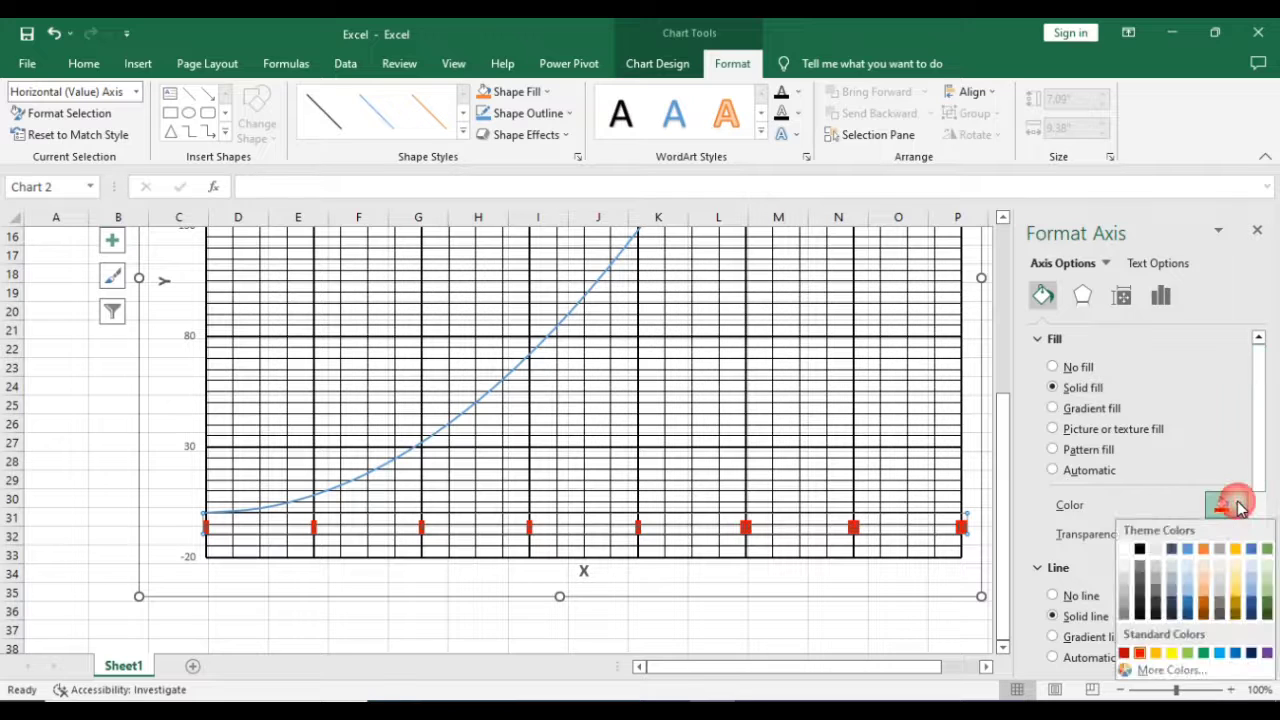
left_click(1125, 549)
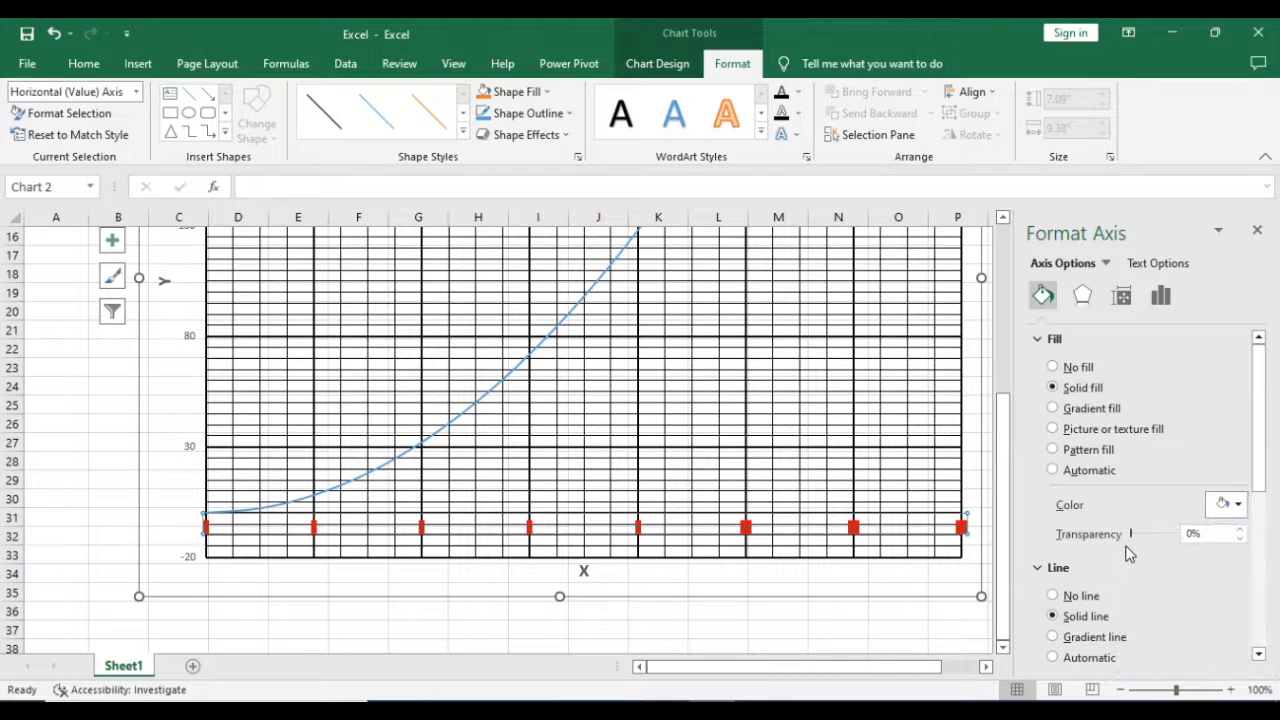
Step: Try a red color for the horizontal axis's line
left_click_drag(1260, 488, 1260, 562)
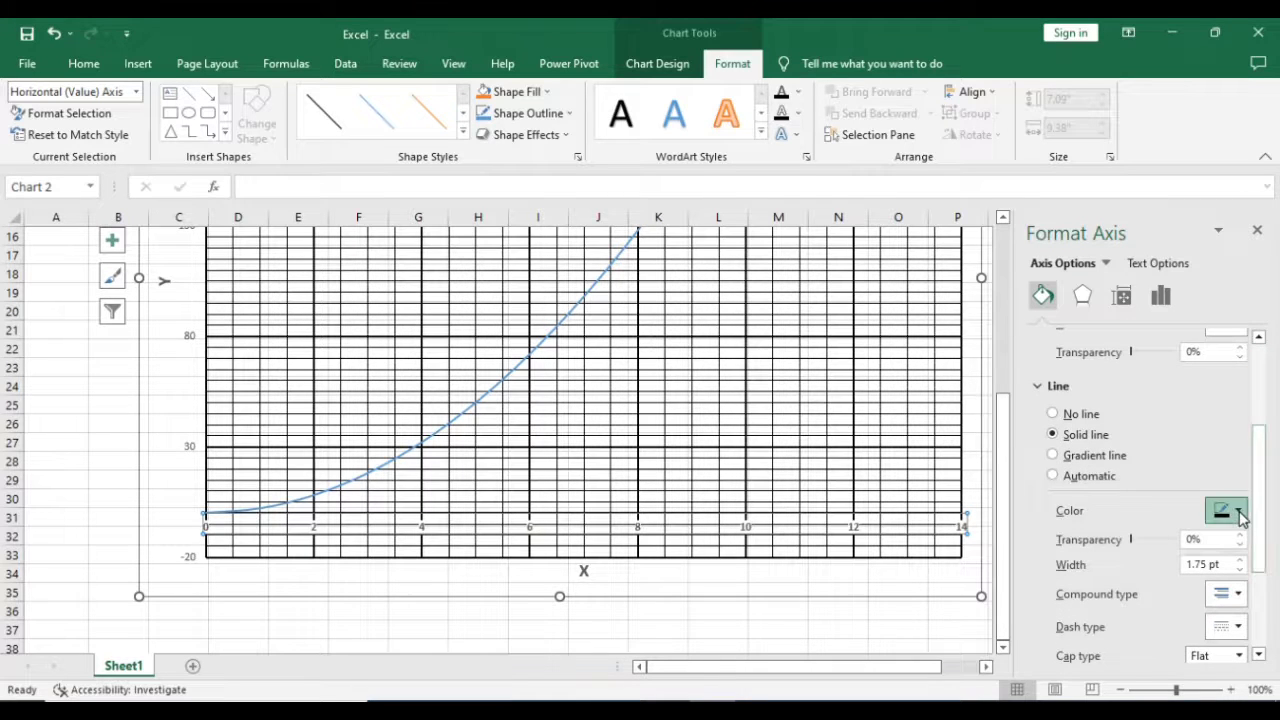
left_click(1237, 511)
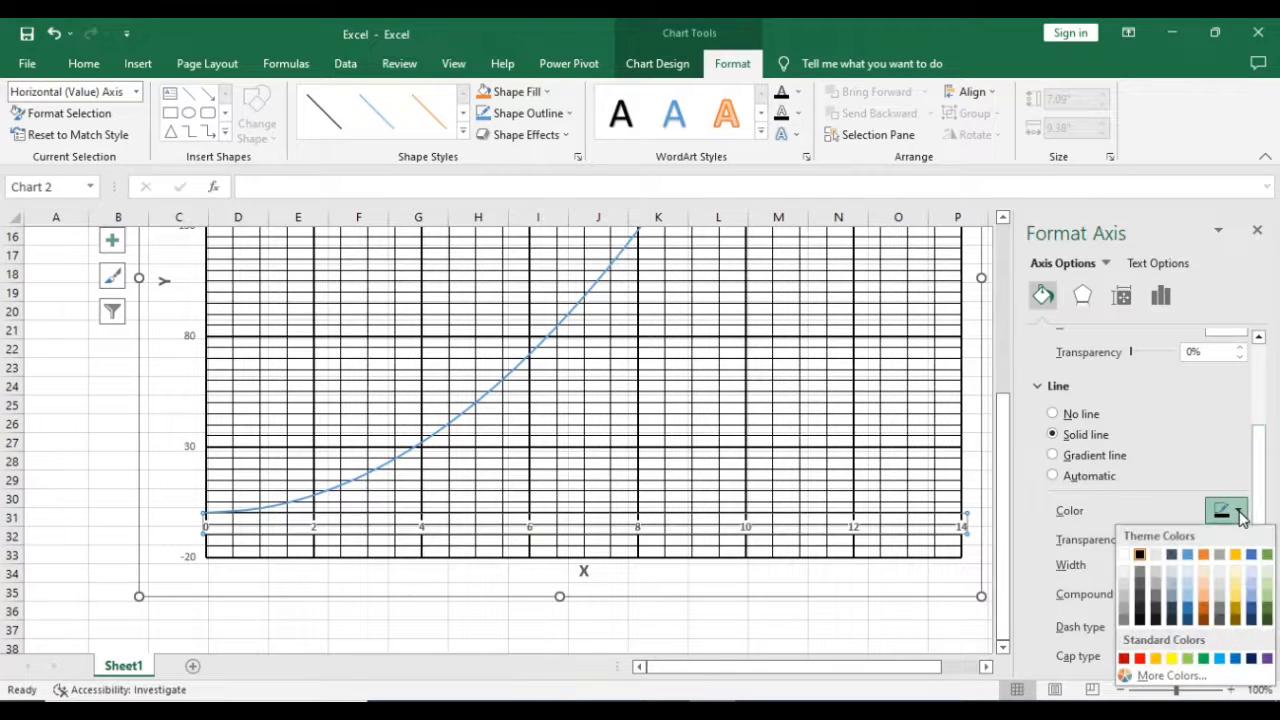
left_click(1141, 660)
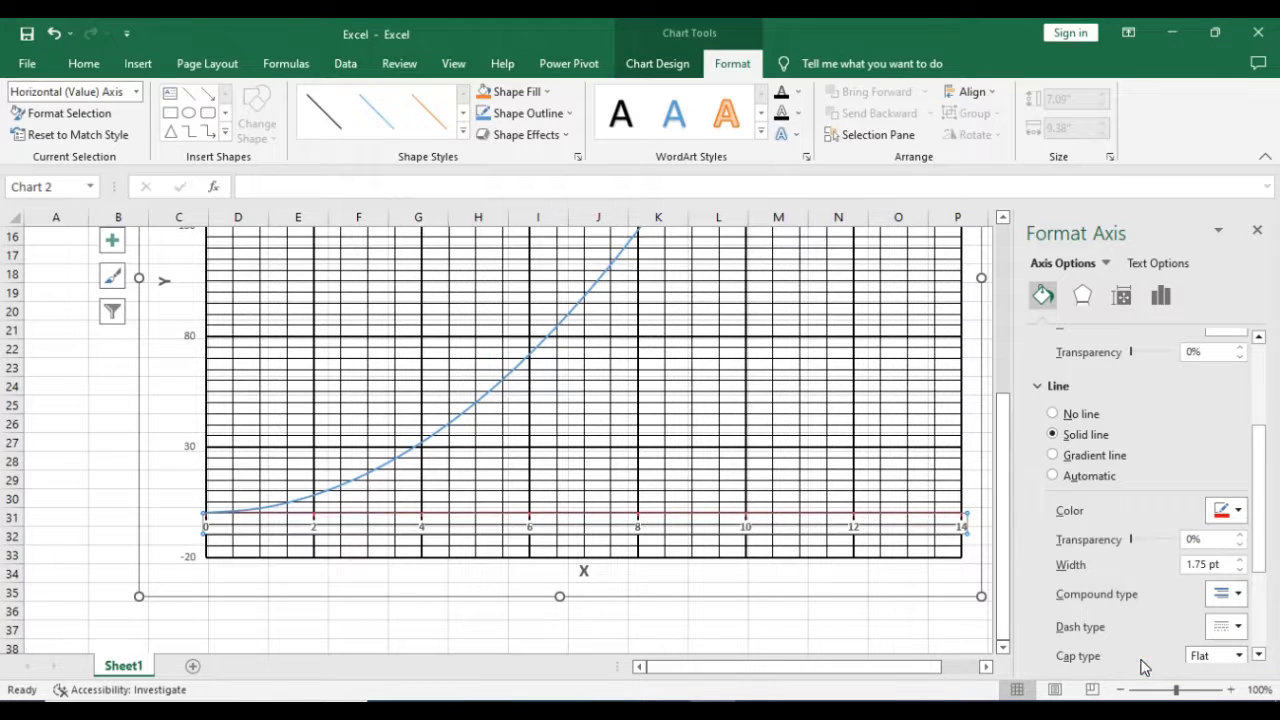
left_click(1238, 511)
left_click(1236, 510)
Step: Set the font color of the horizontal axis labels to red
left_click(100, 64)
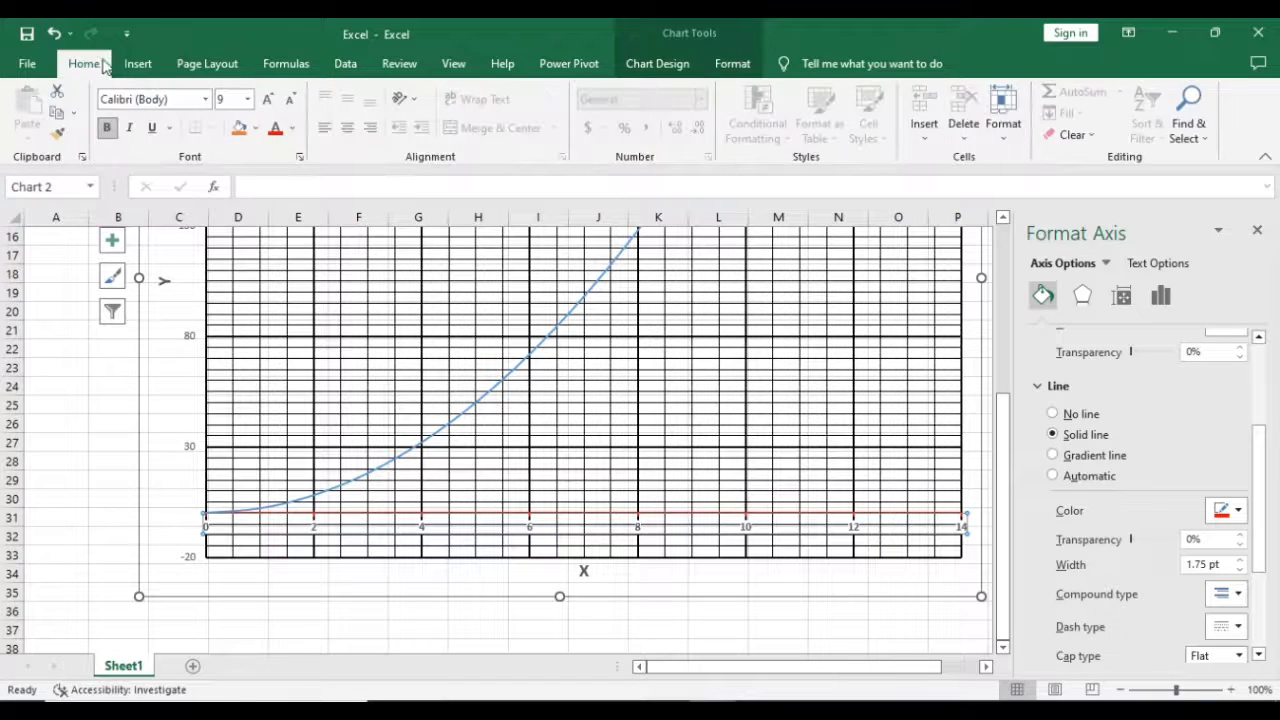
left_click(292, 128)
left_click(291, 298)
Step: Set the horizontal axis's line color back to black
left_click(1228, 512)
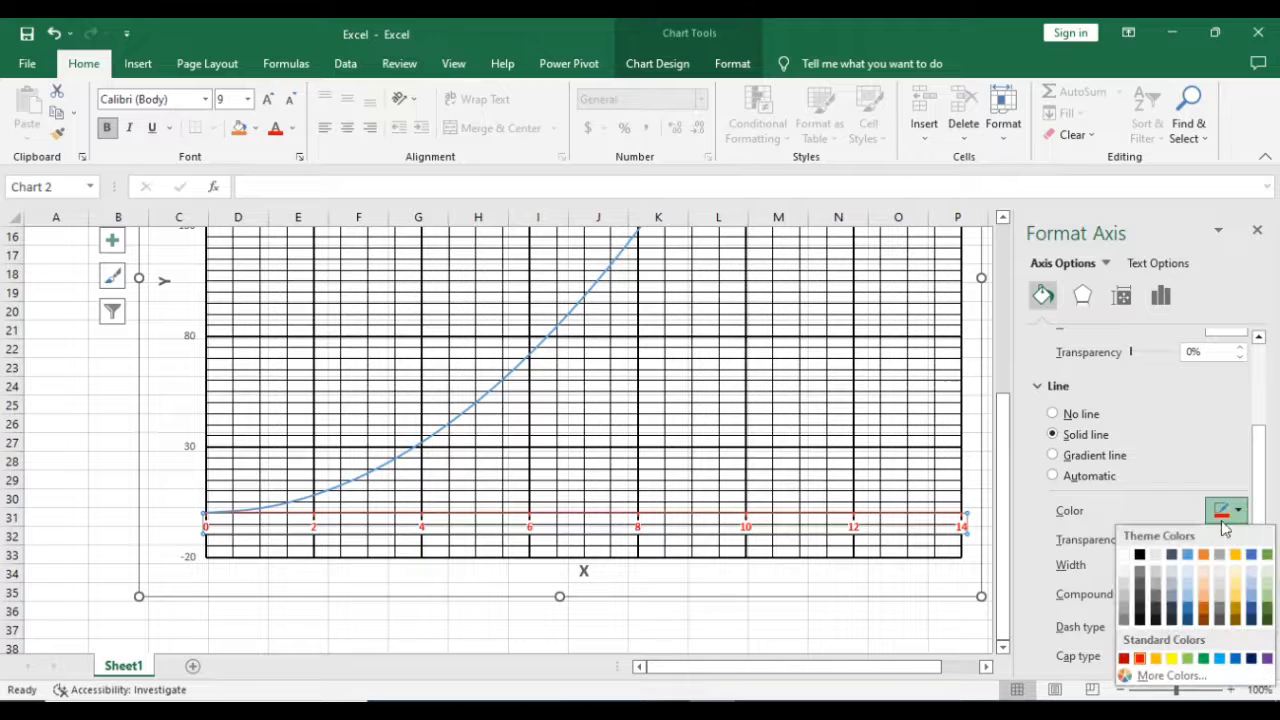
left_click(1140, 555)
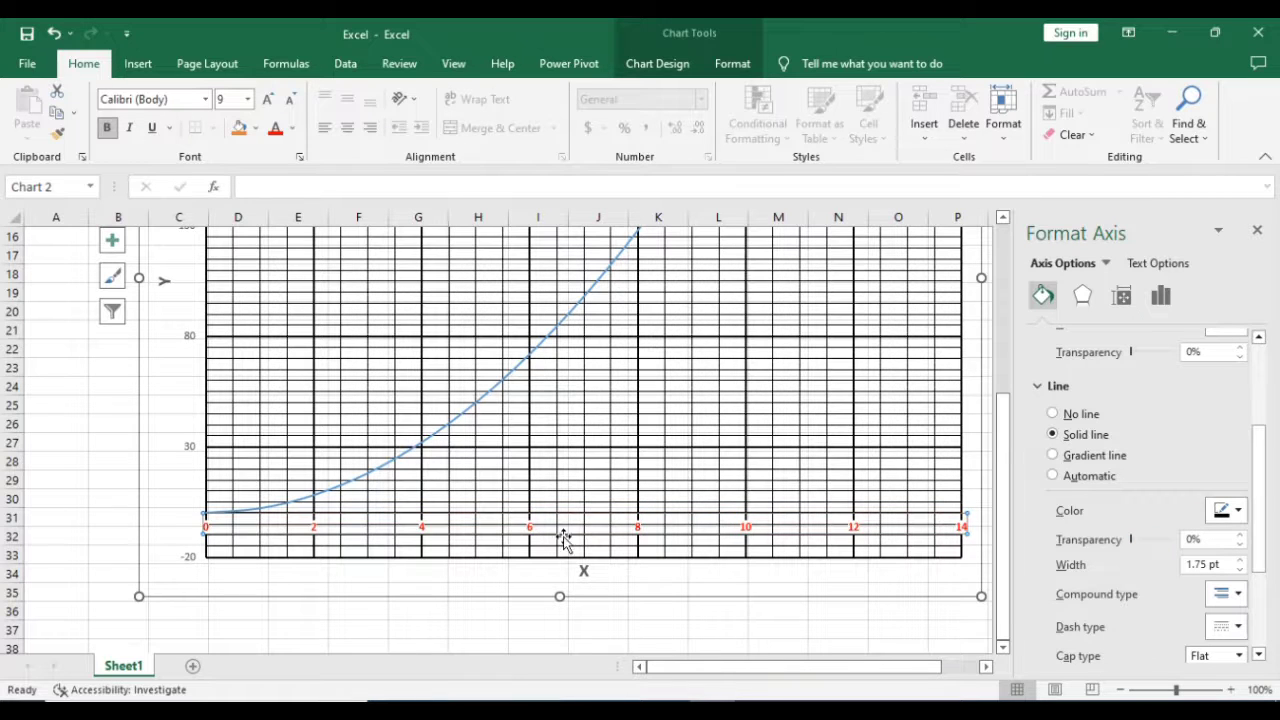
left_click_drag(1260, 462, 1260, 441)
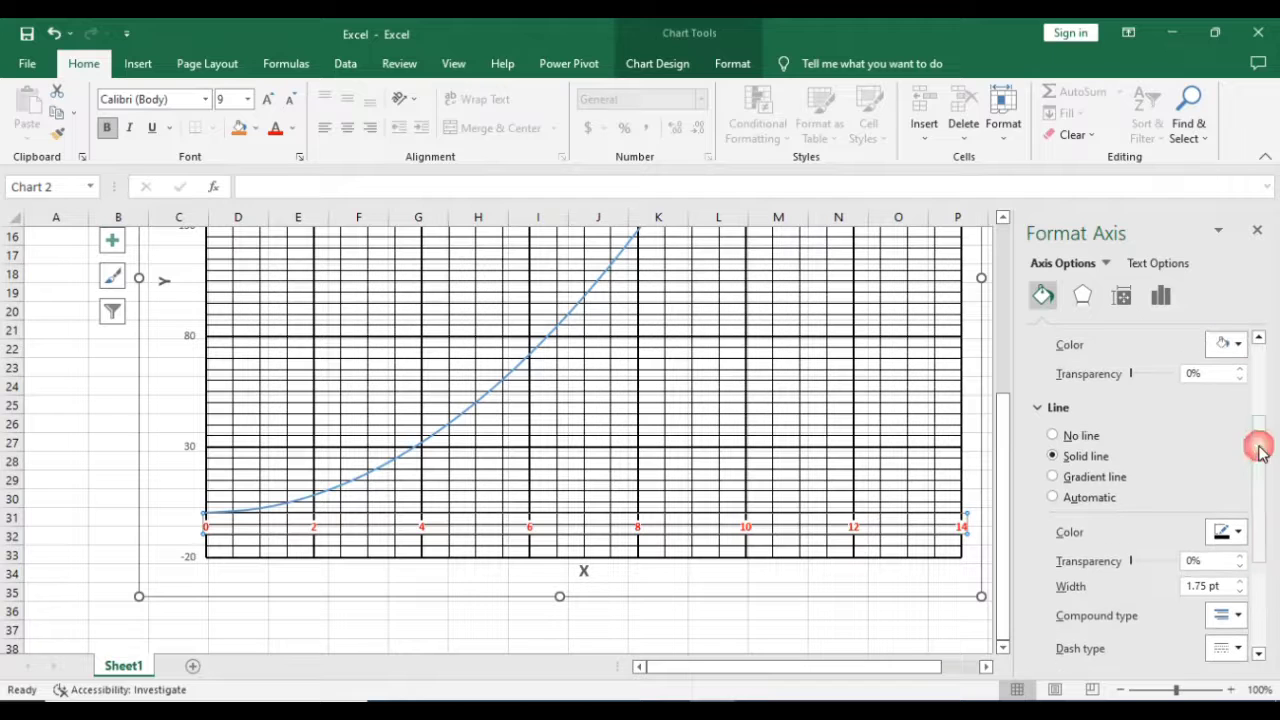
Step: Make the vertical axis labels bold and red, and close the formatting options
left_click(193, 341)
key("ctrl+b")
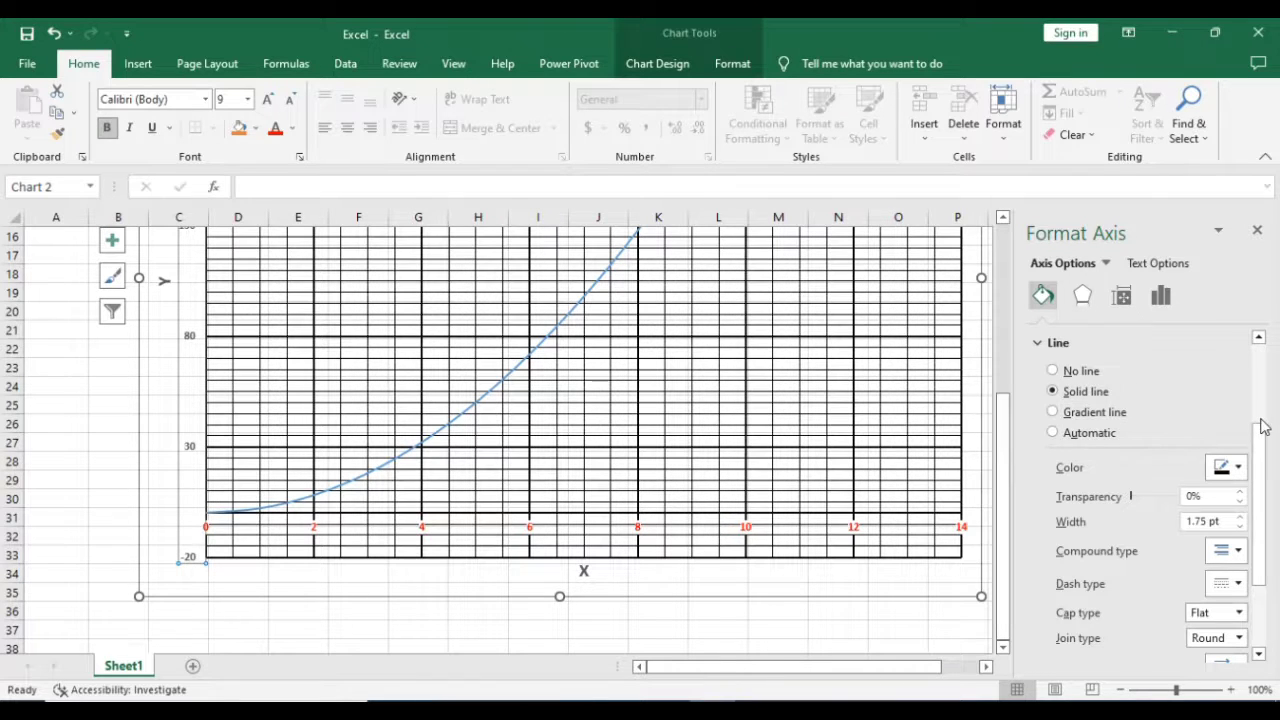
left_click_drag(1263, 445, 1275, 355)
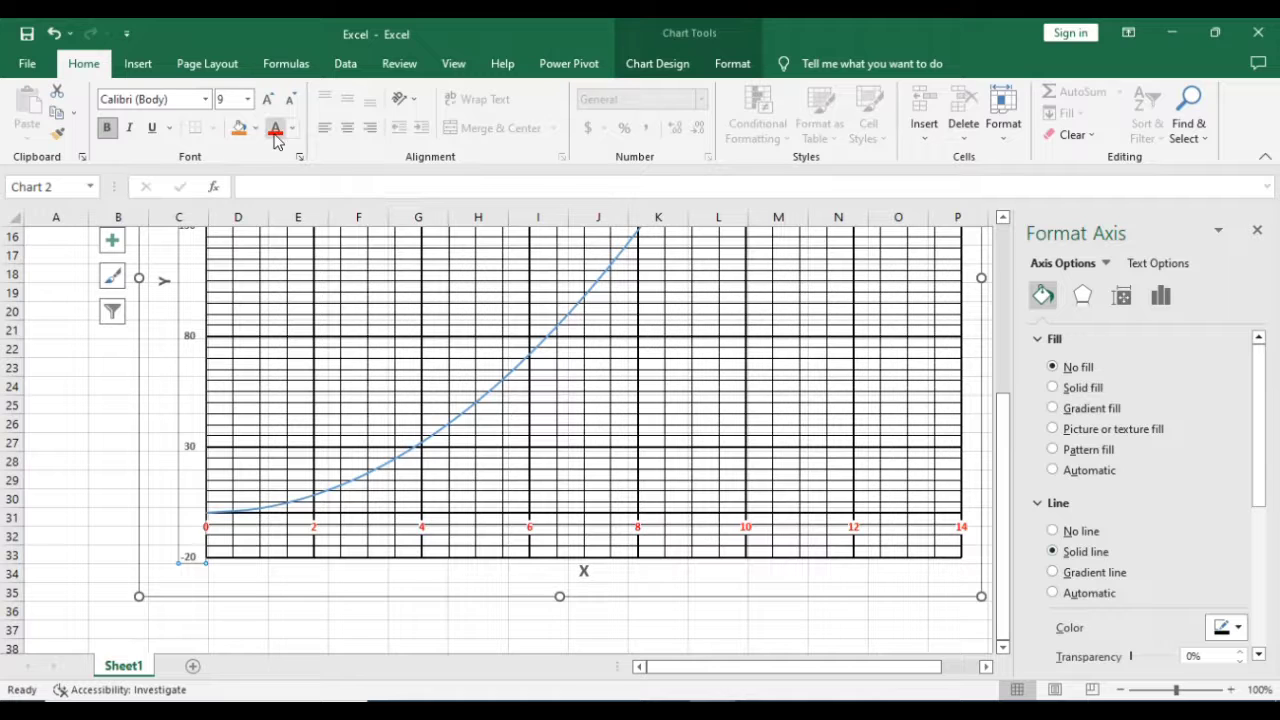
left_click(275, 132)
left_click(138, 63)
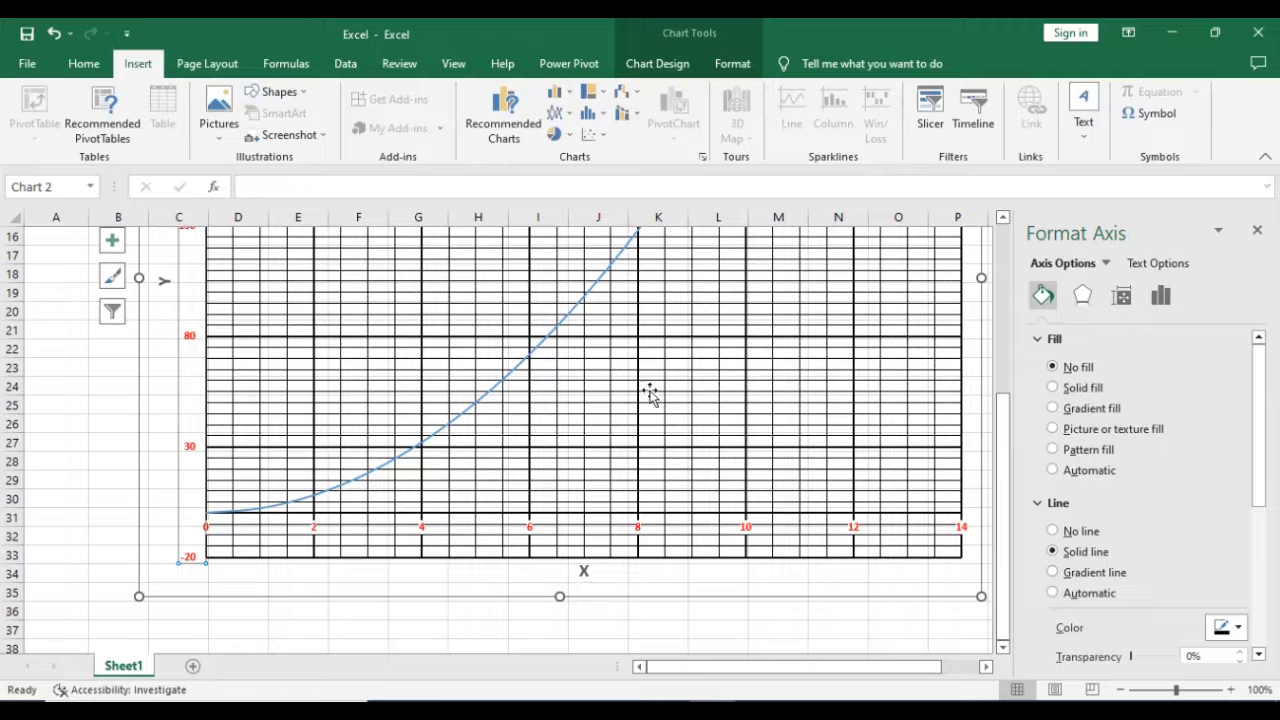
left_click(1257, 232)
left_click_drag(1269, 443, 1274, 325)
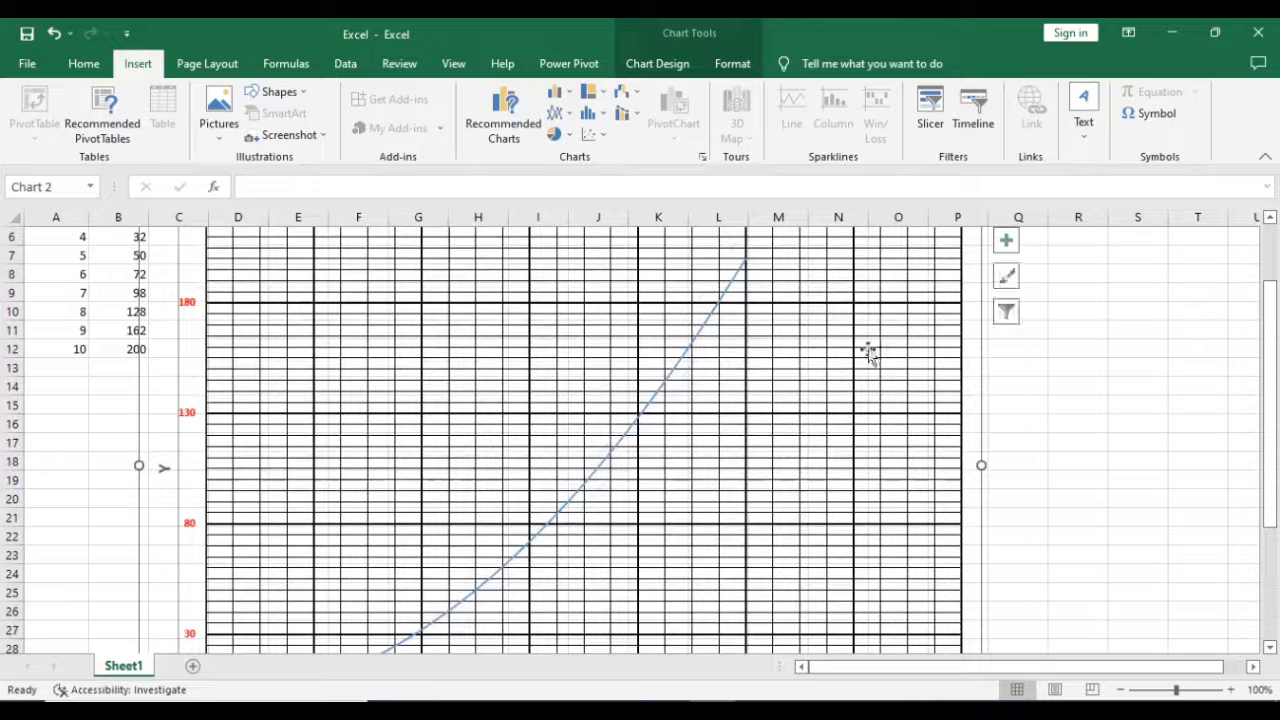
Step: Set the outline color of the Y series curve to standard dark red, deselect the chart and review the plot
left_click(714, 318)
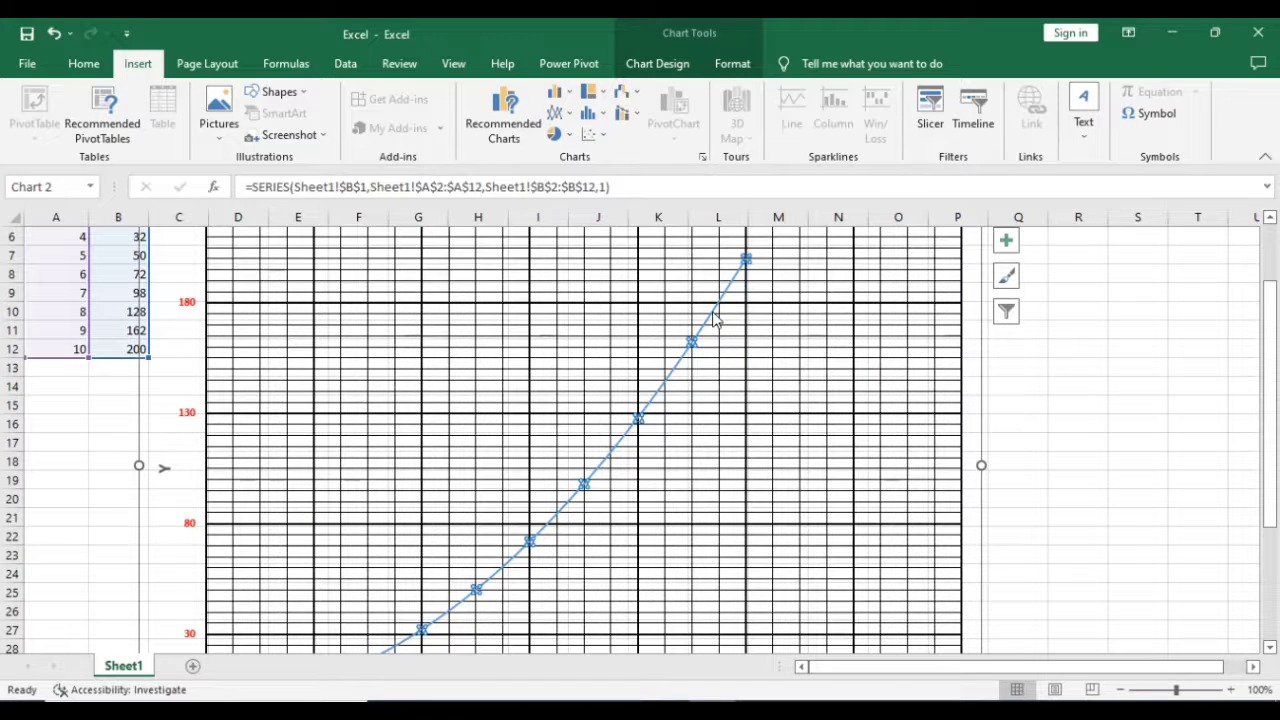
left_click(730, 63)
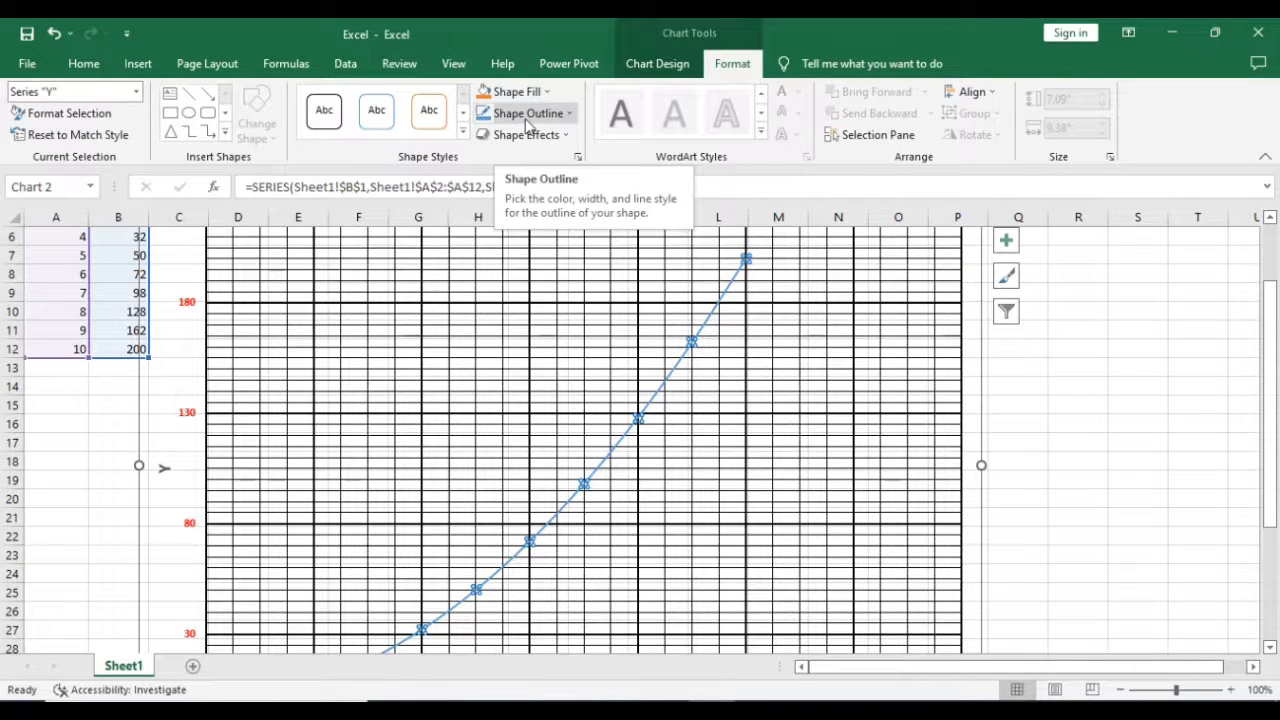
left_click(567, 114)
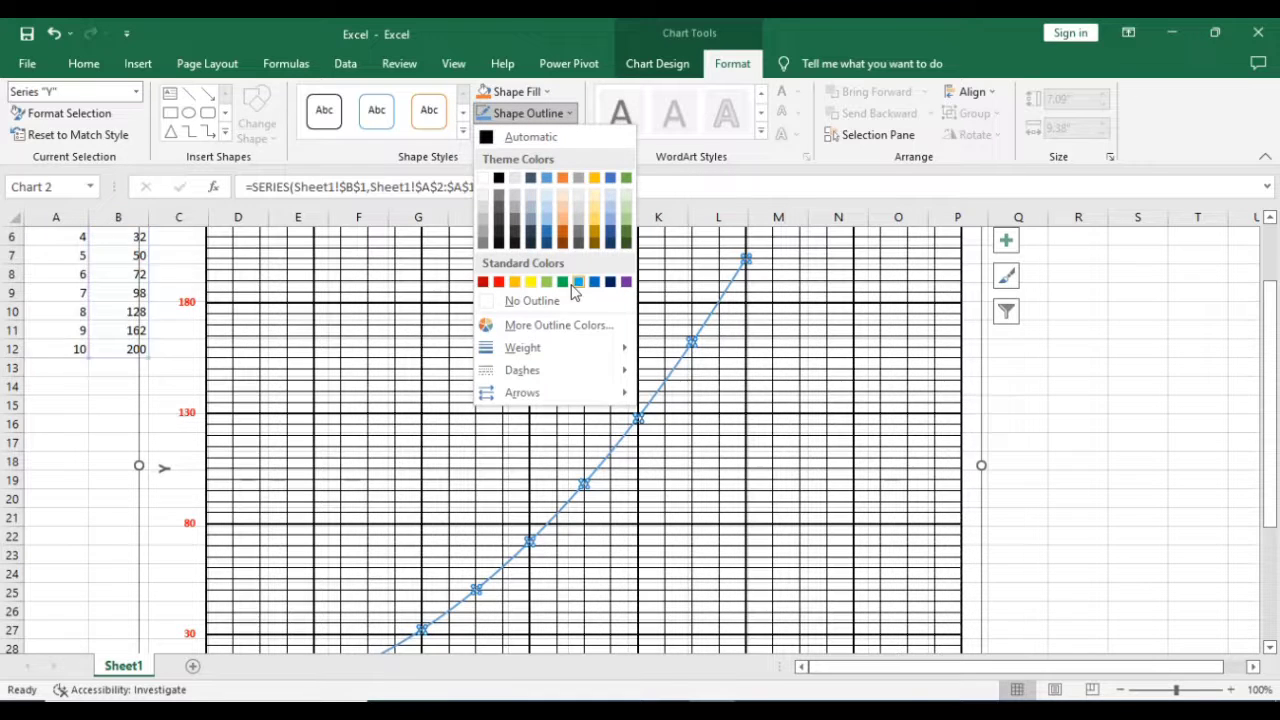
left_click(483, 285)
left_click(1020, 468)
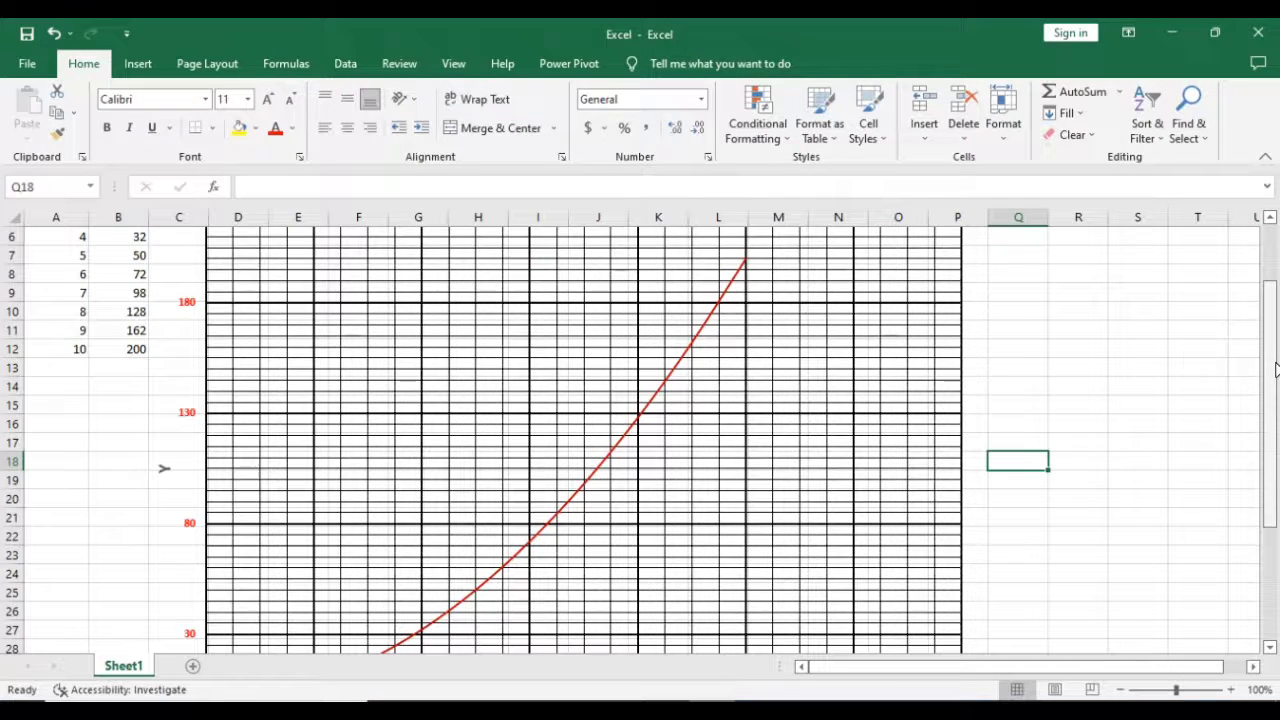
scroll(1275, 370, "up", 2)
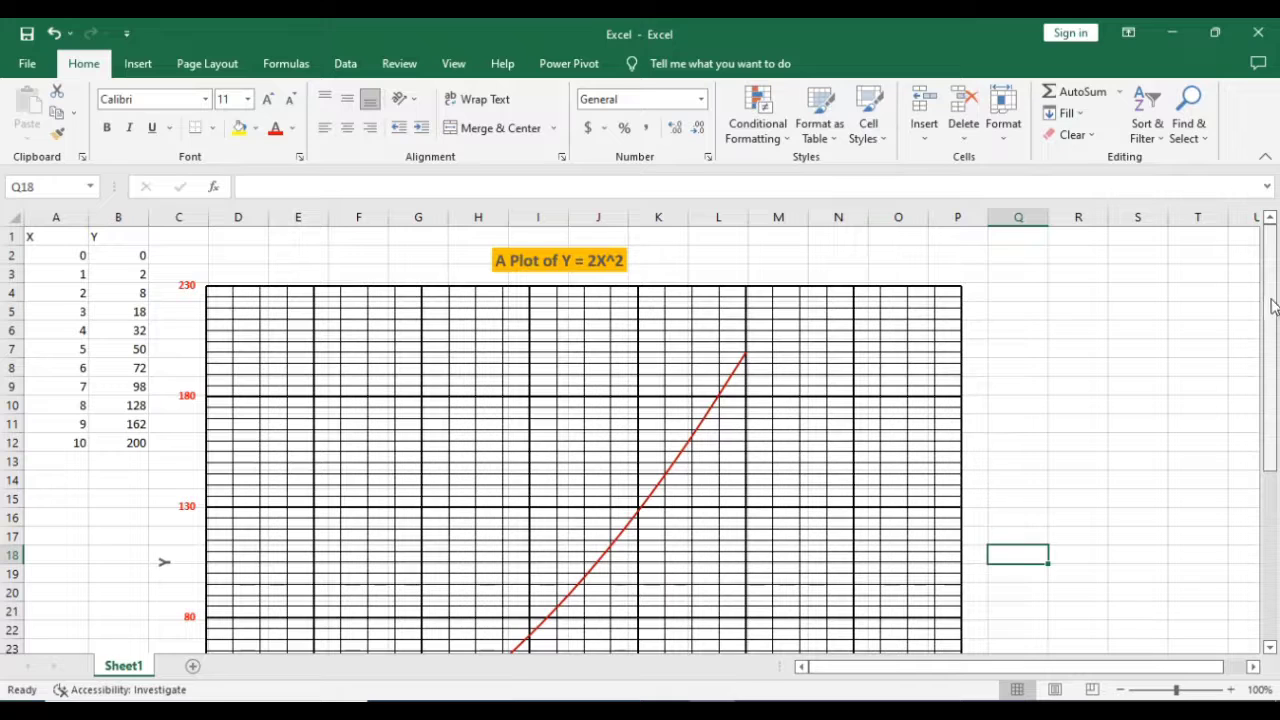
left_click_drag(1273, 307, 1271, 366)
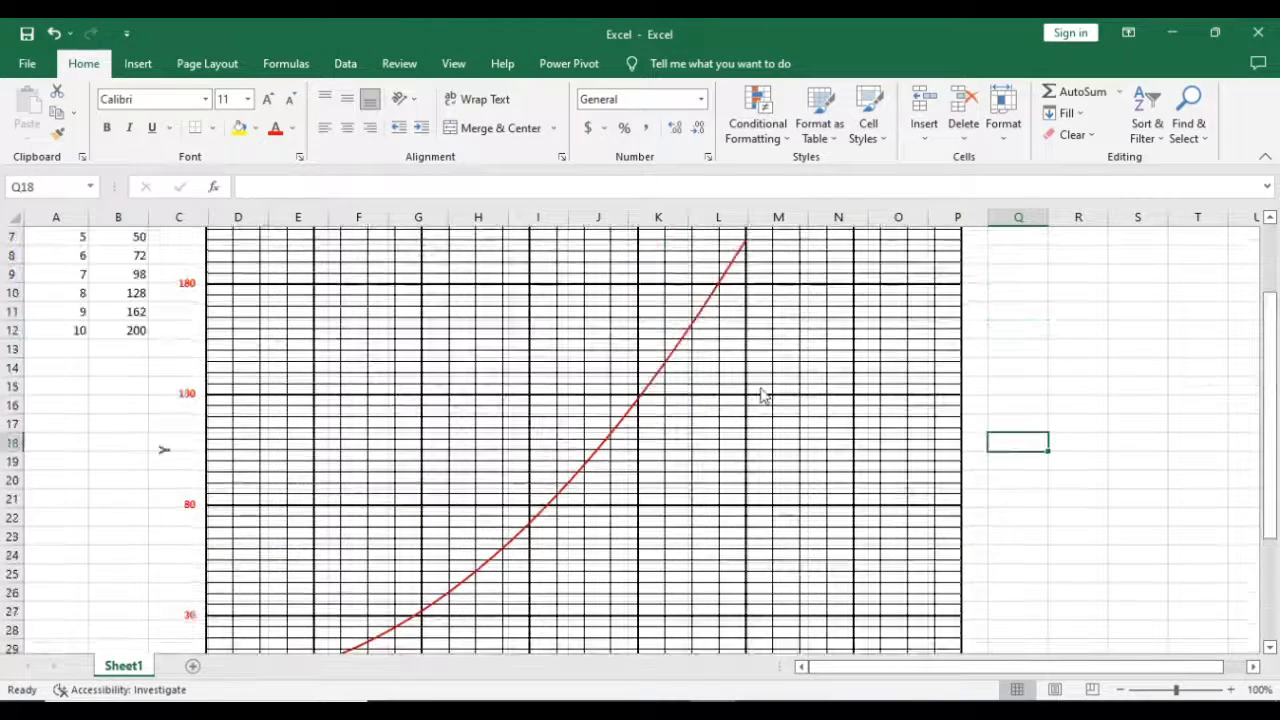